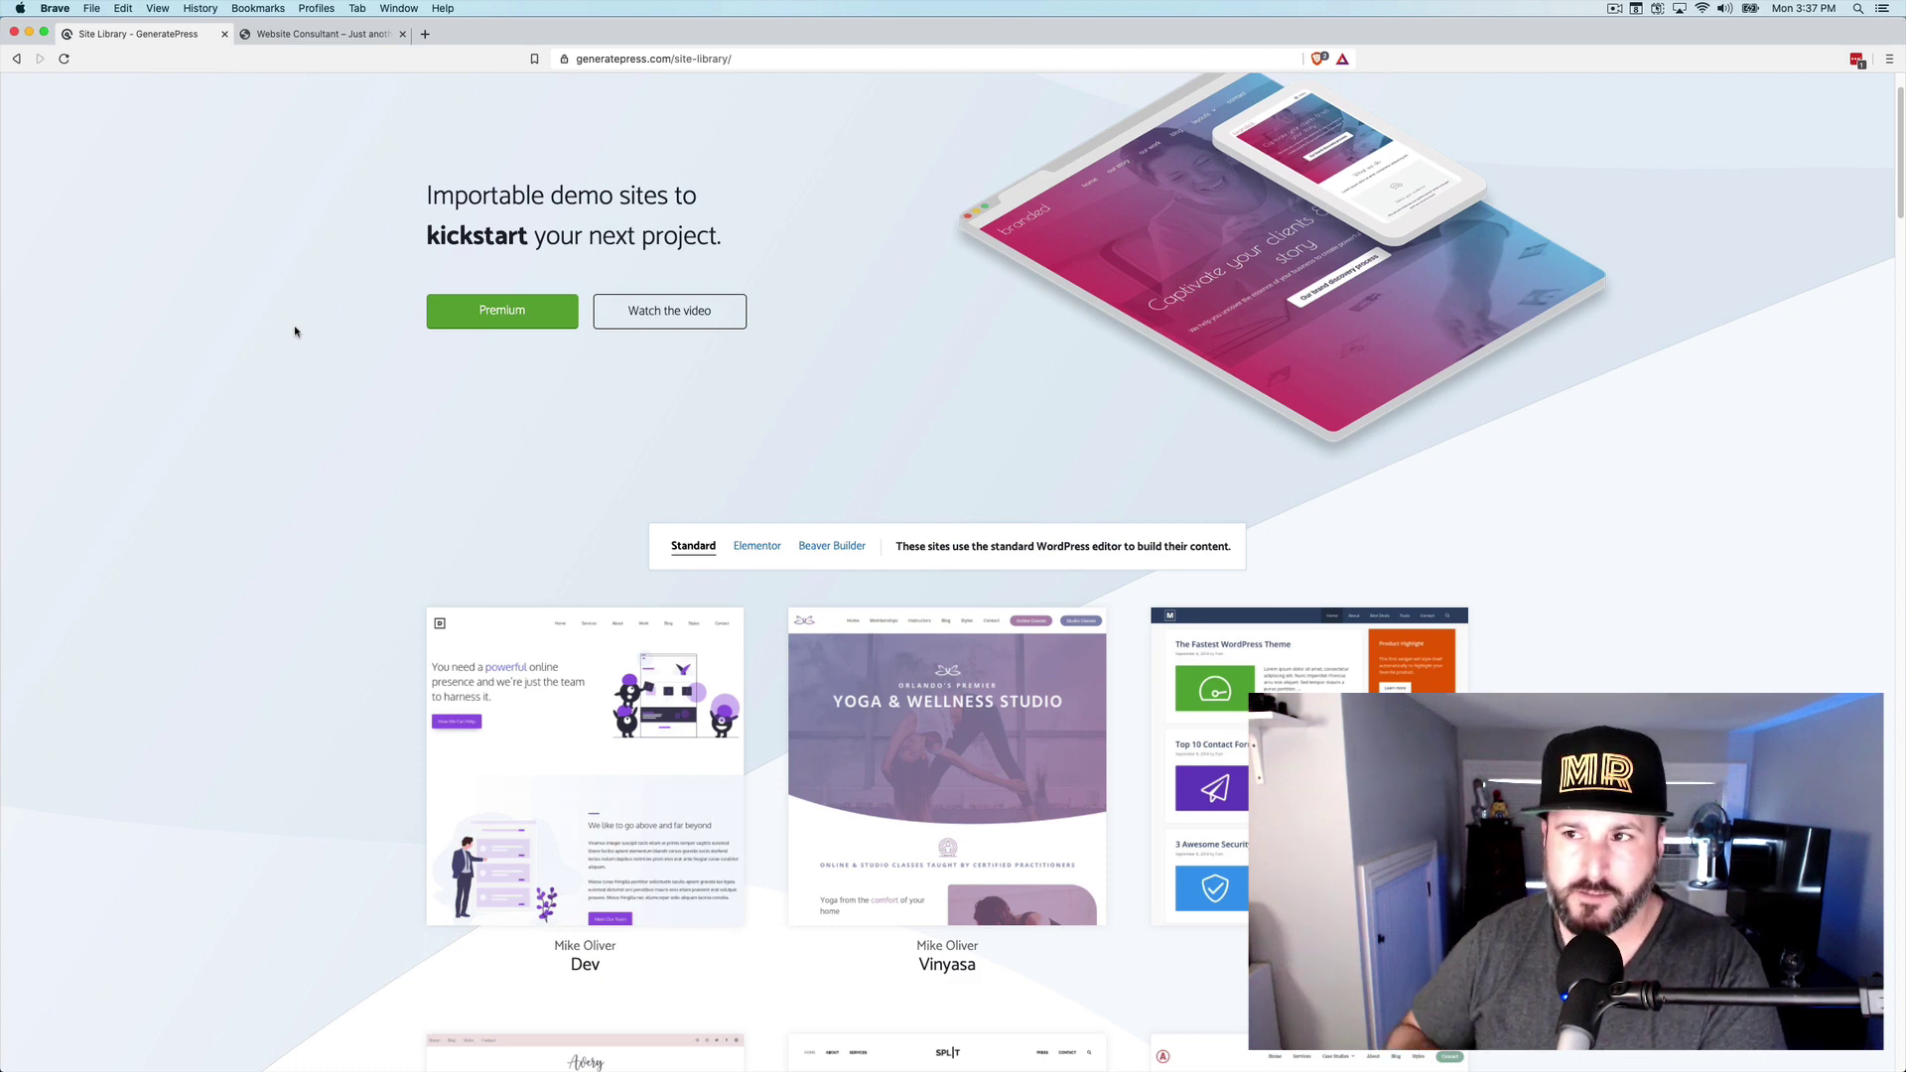
Switch to the Website Consultant site and go to its WordPress dashboard.
scroll(288, 392, "up", 2)
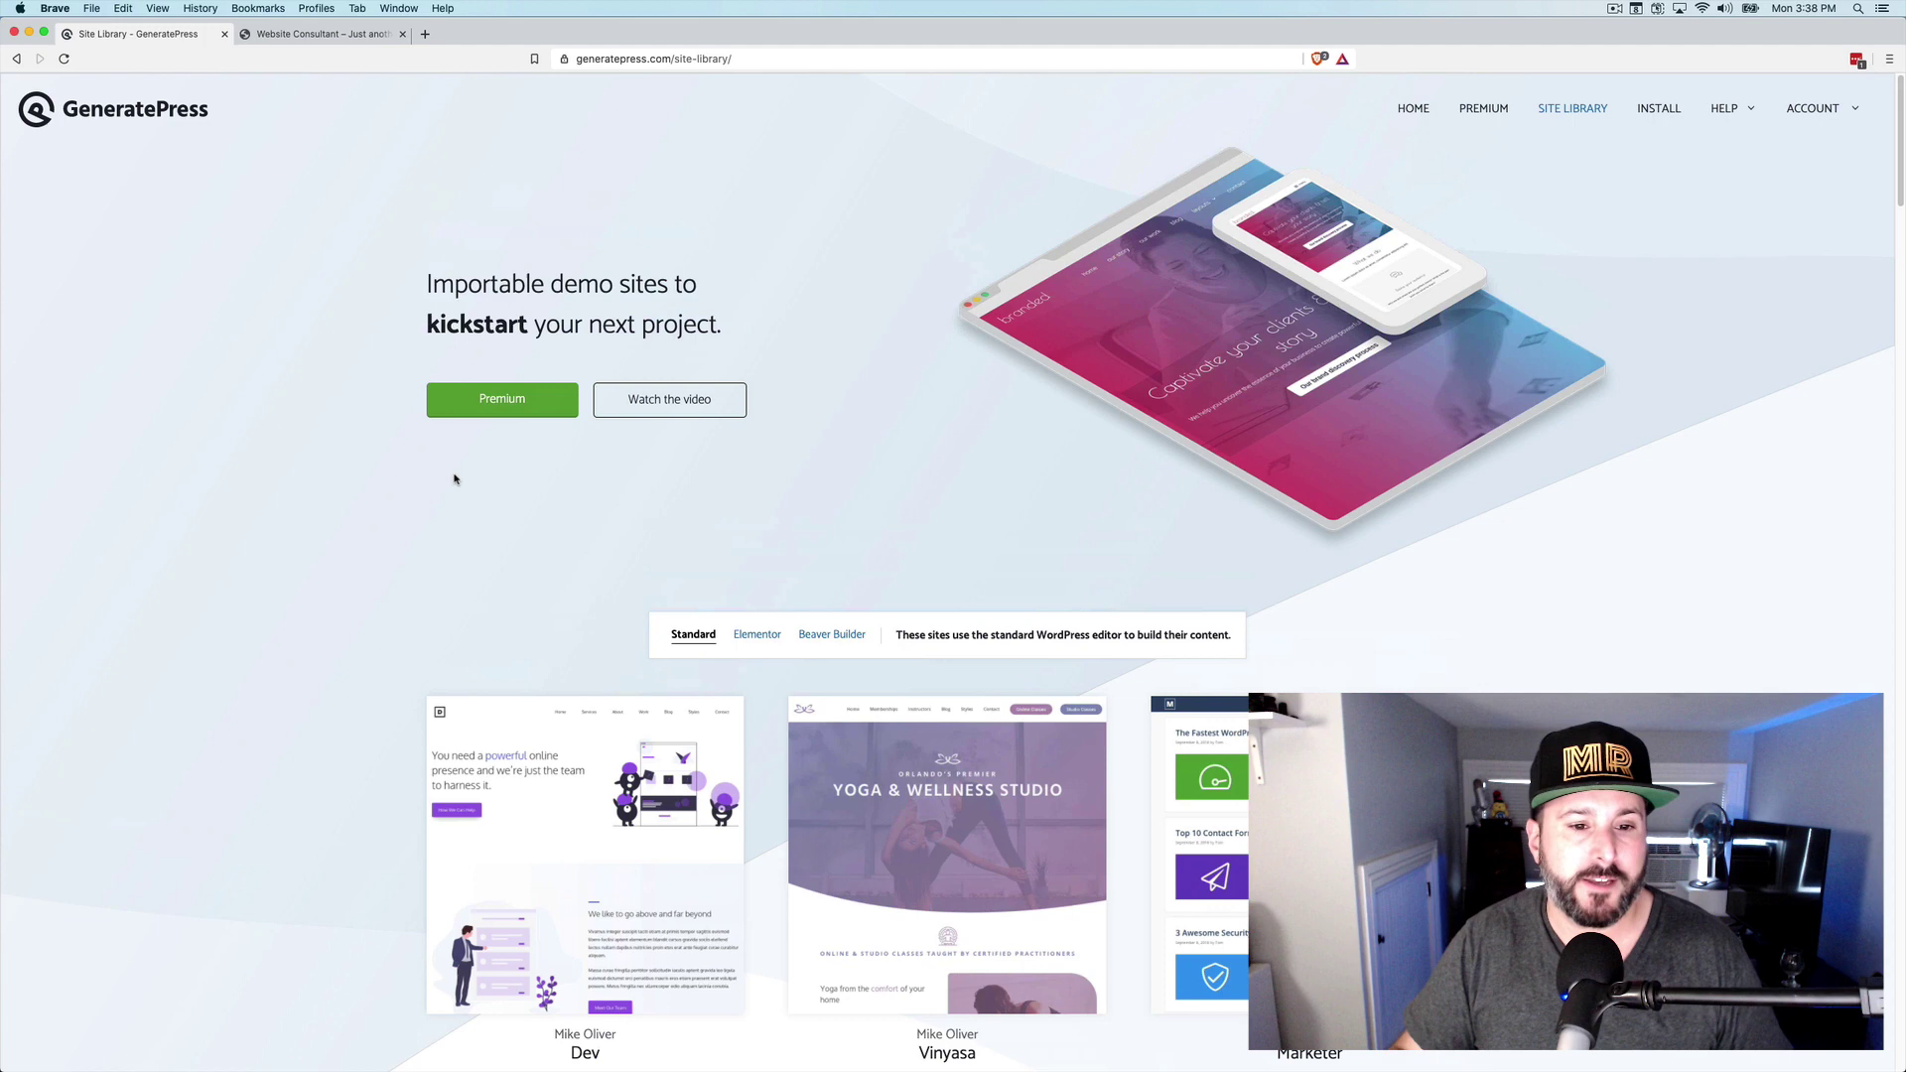
scroll(459, 556, "down", 1)
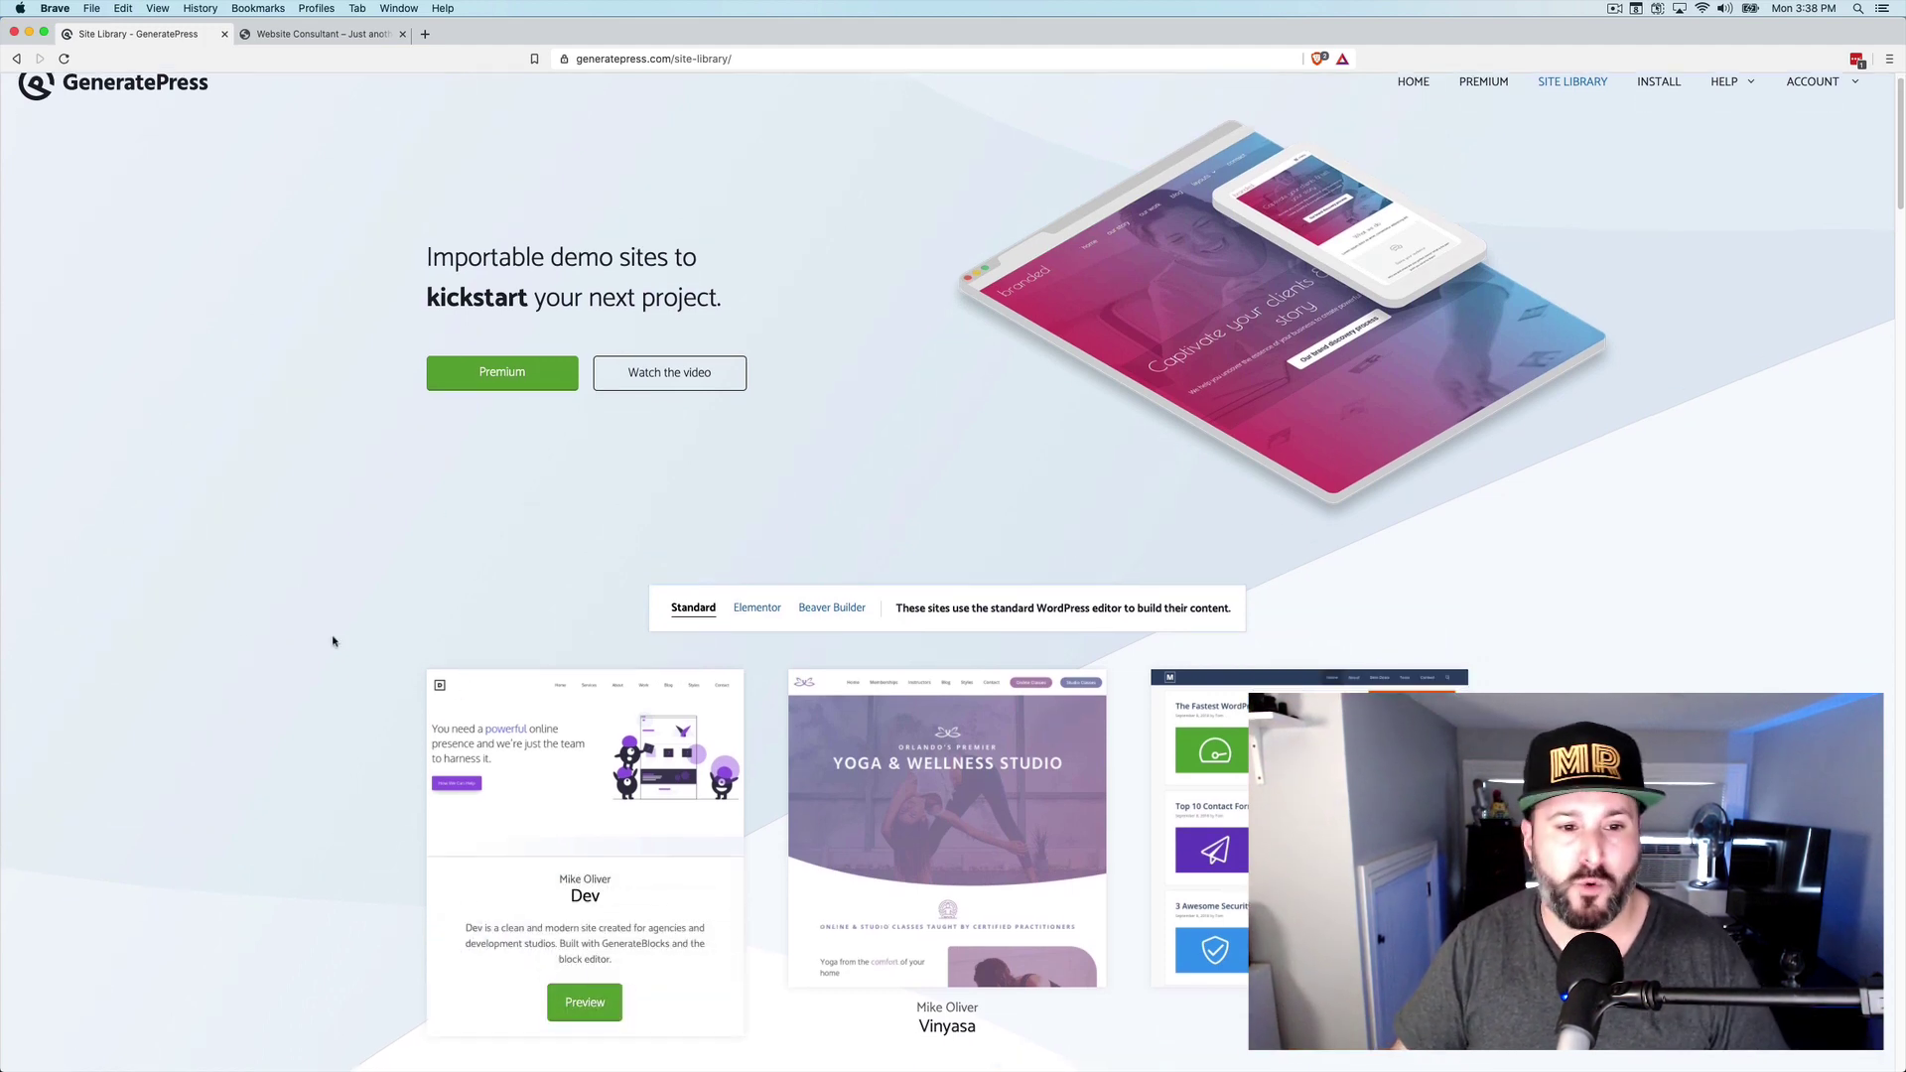
scroll(239, 721, "down", 5)
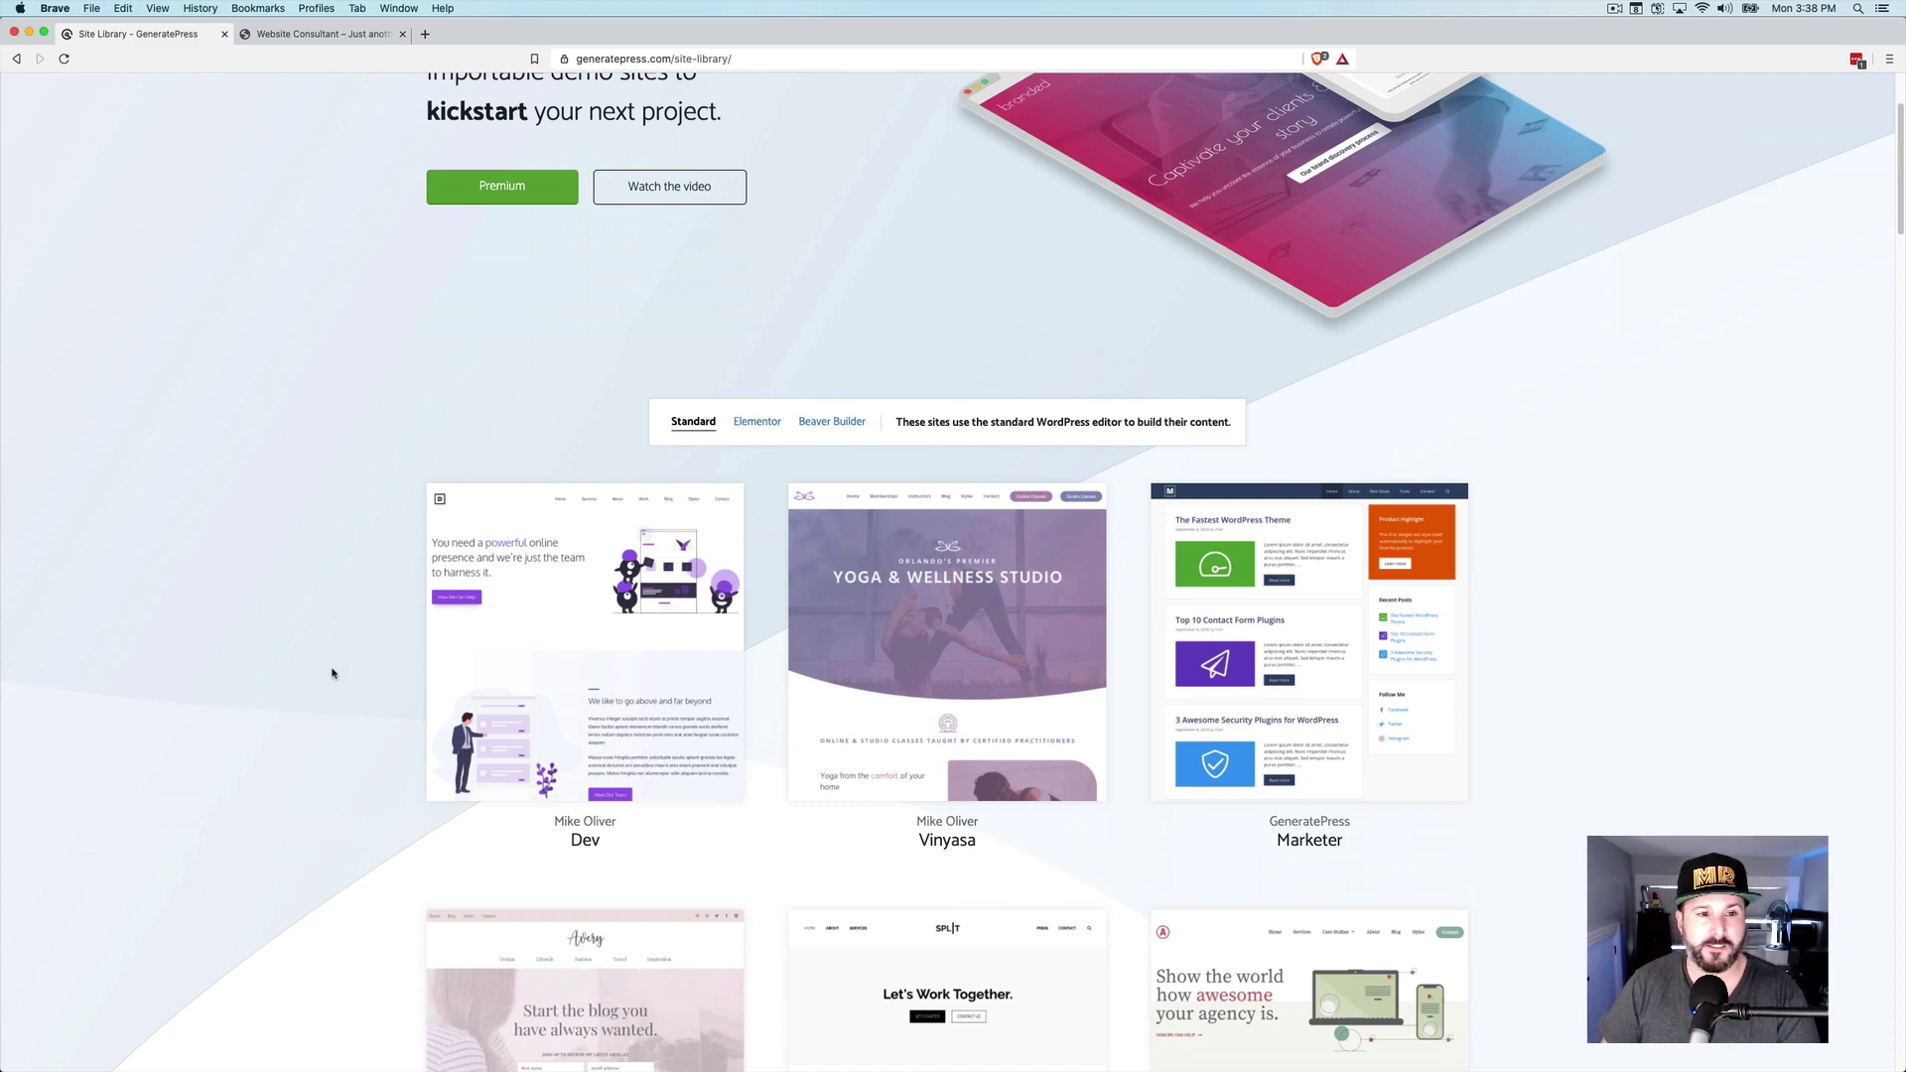
scroll(333, 673, "up", 4)
scroll(348, 608, "down", 6)
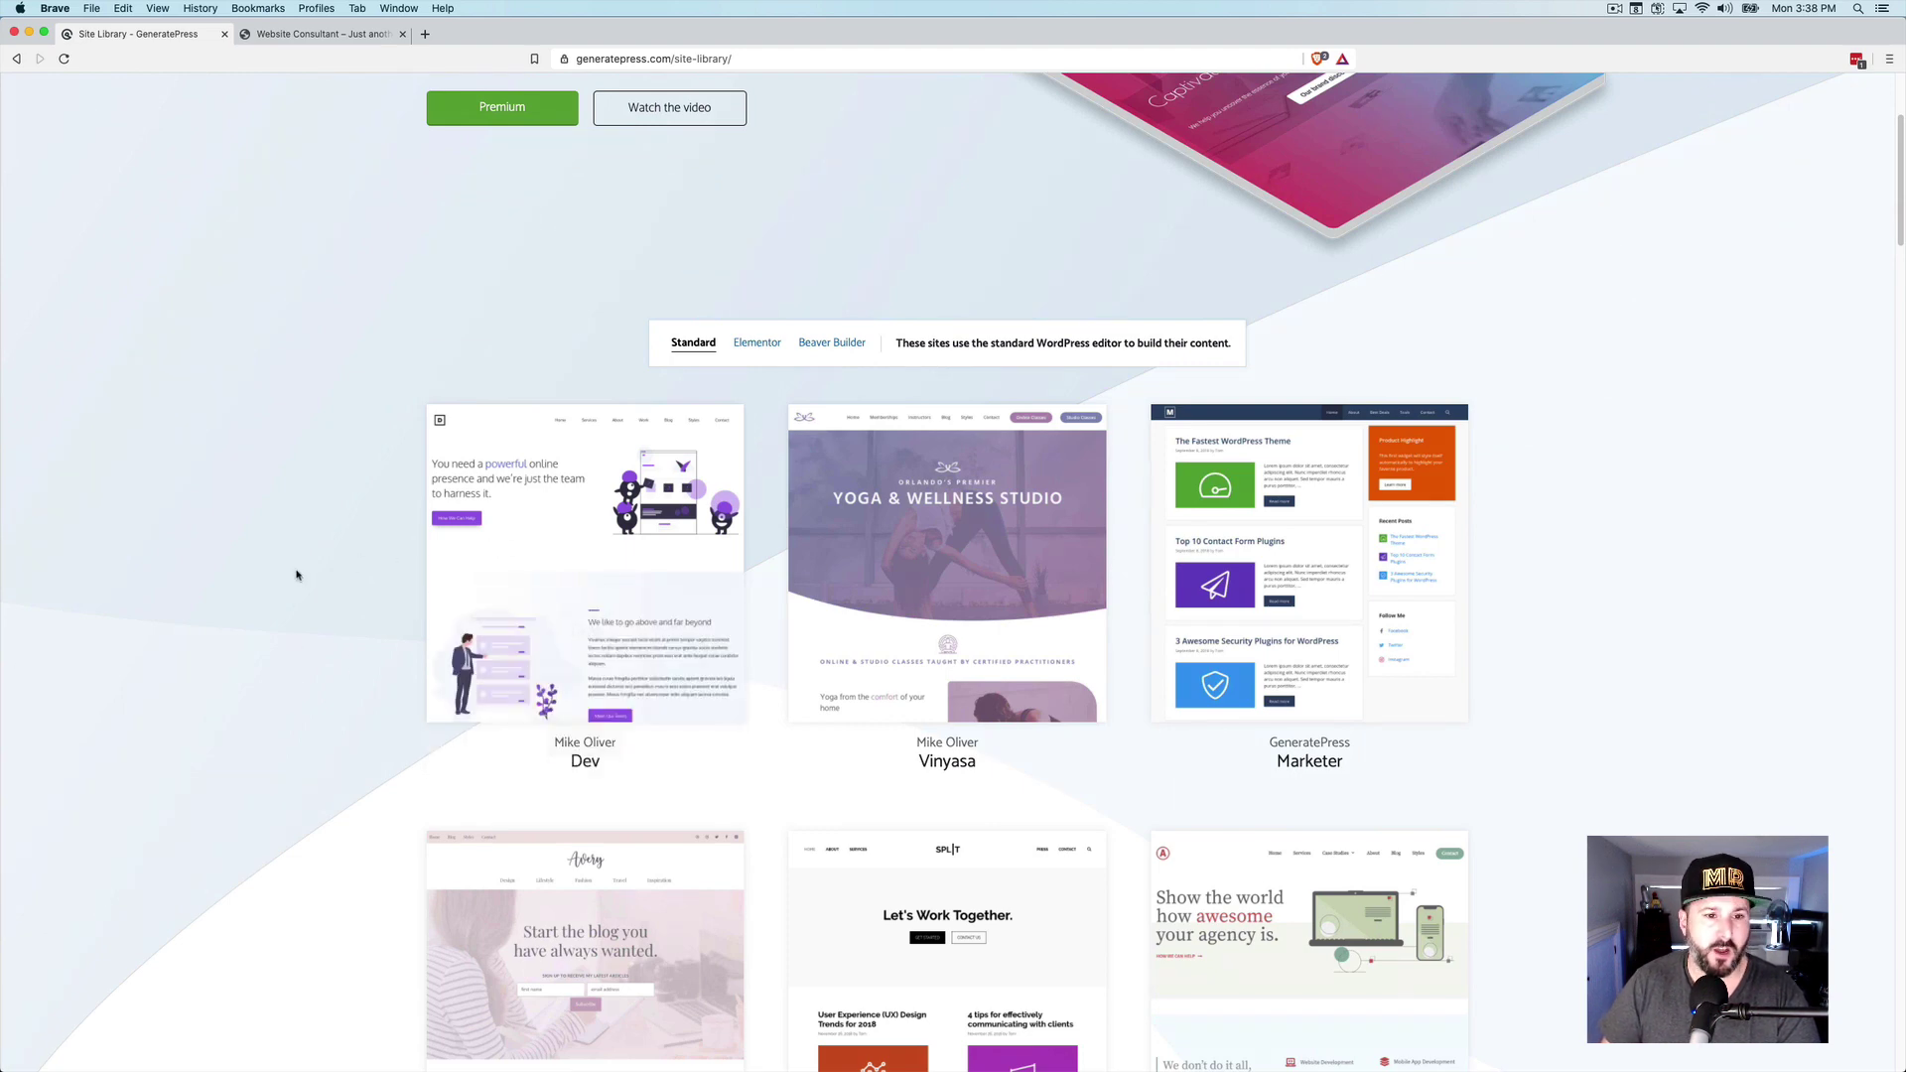
scroll(238, 606, "up", 3)
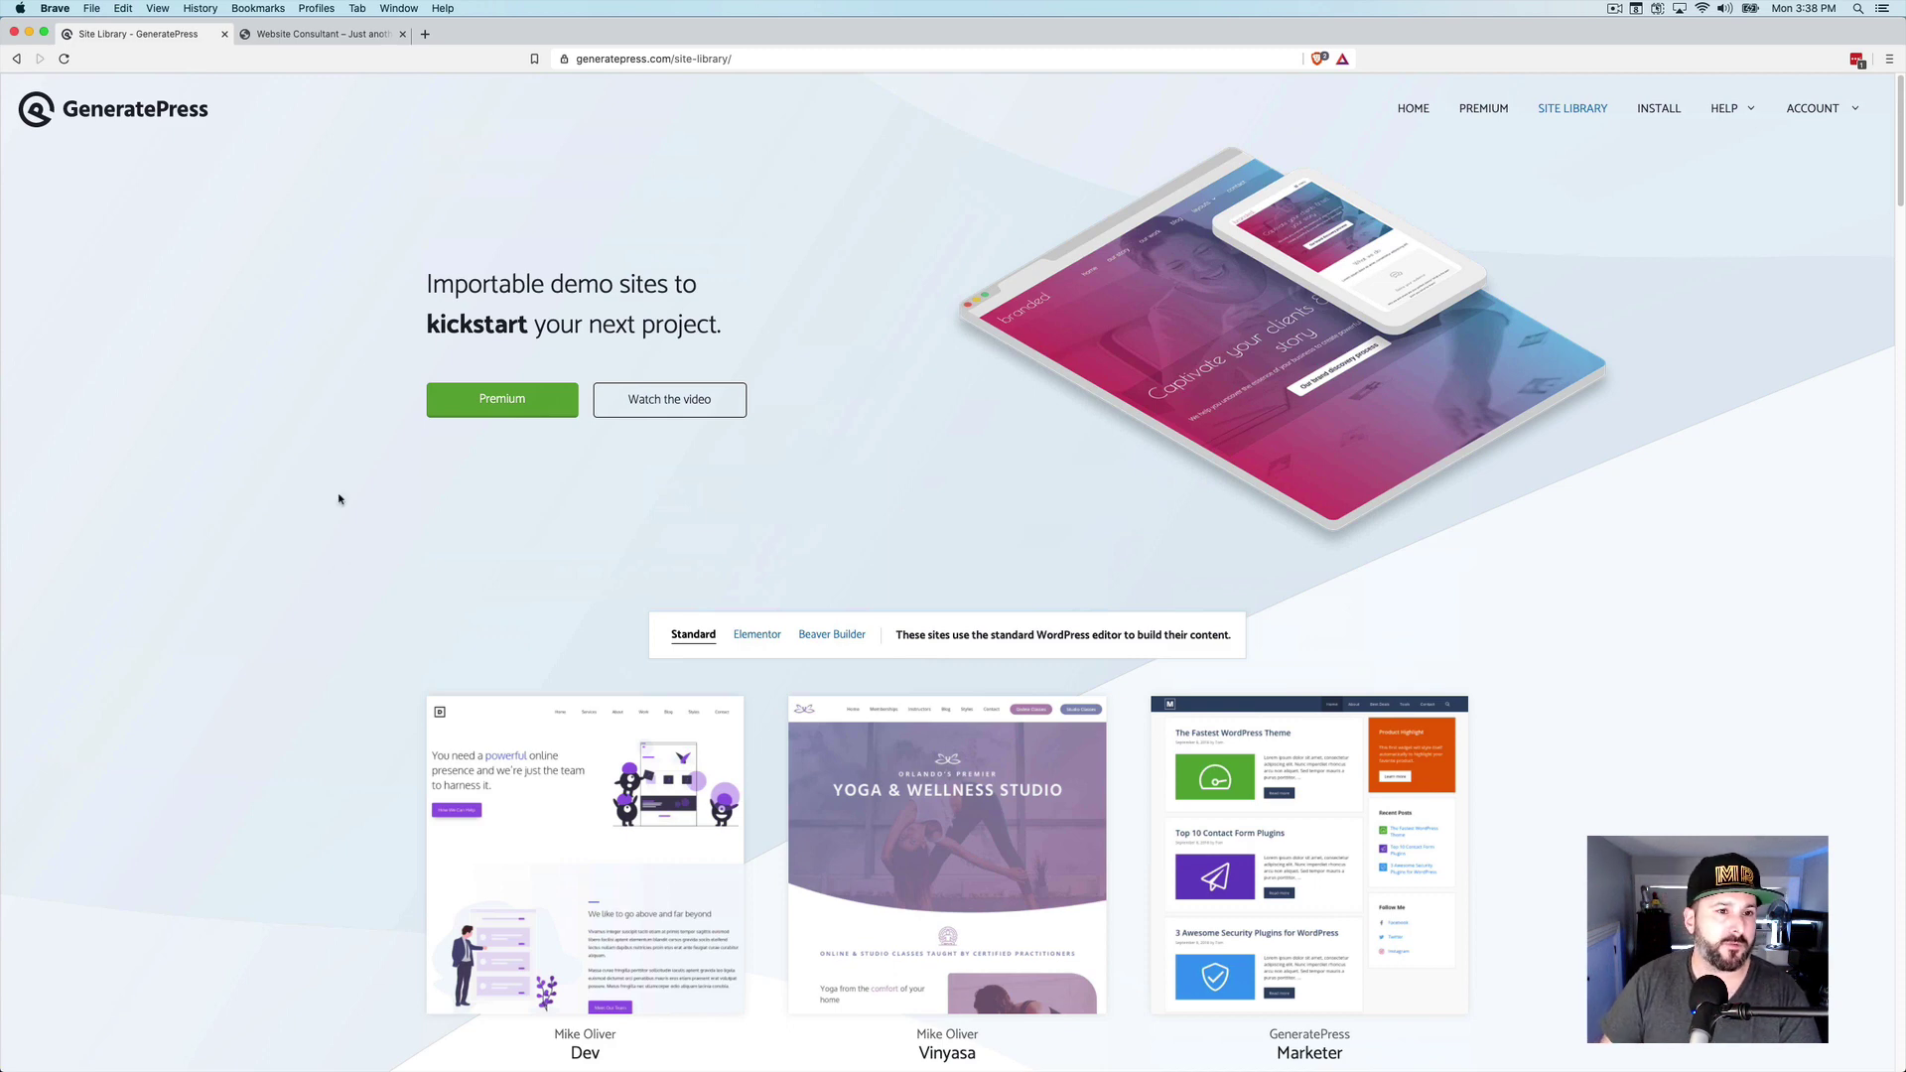
left_click(303, 37)
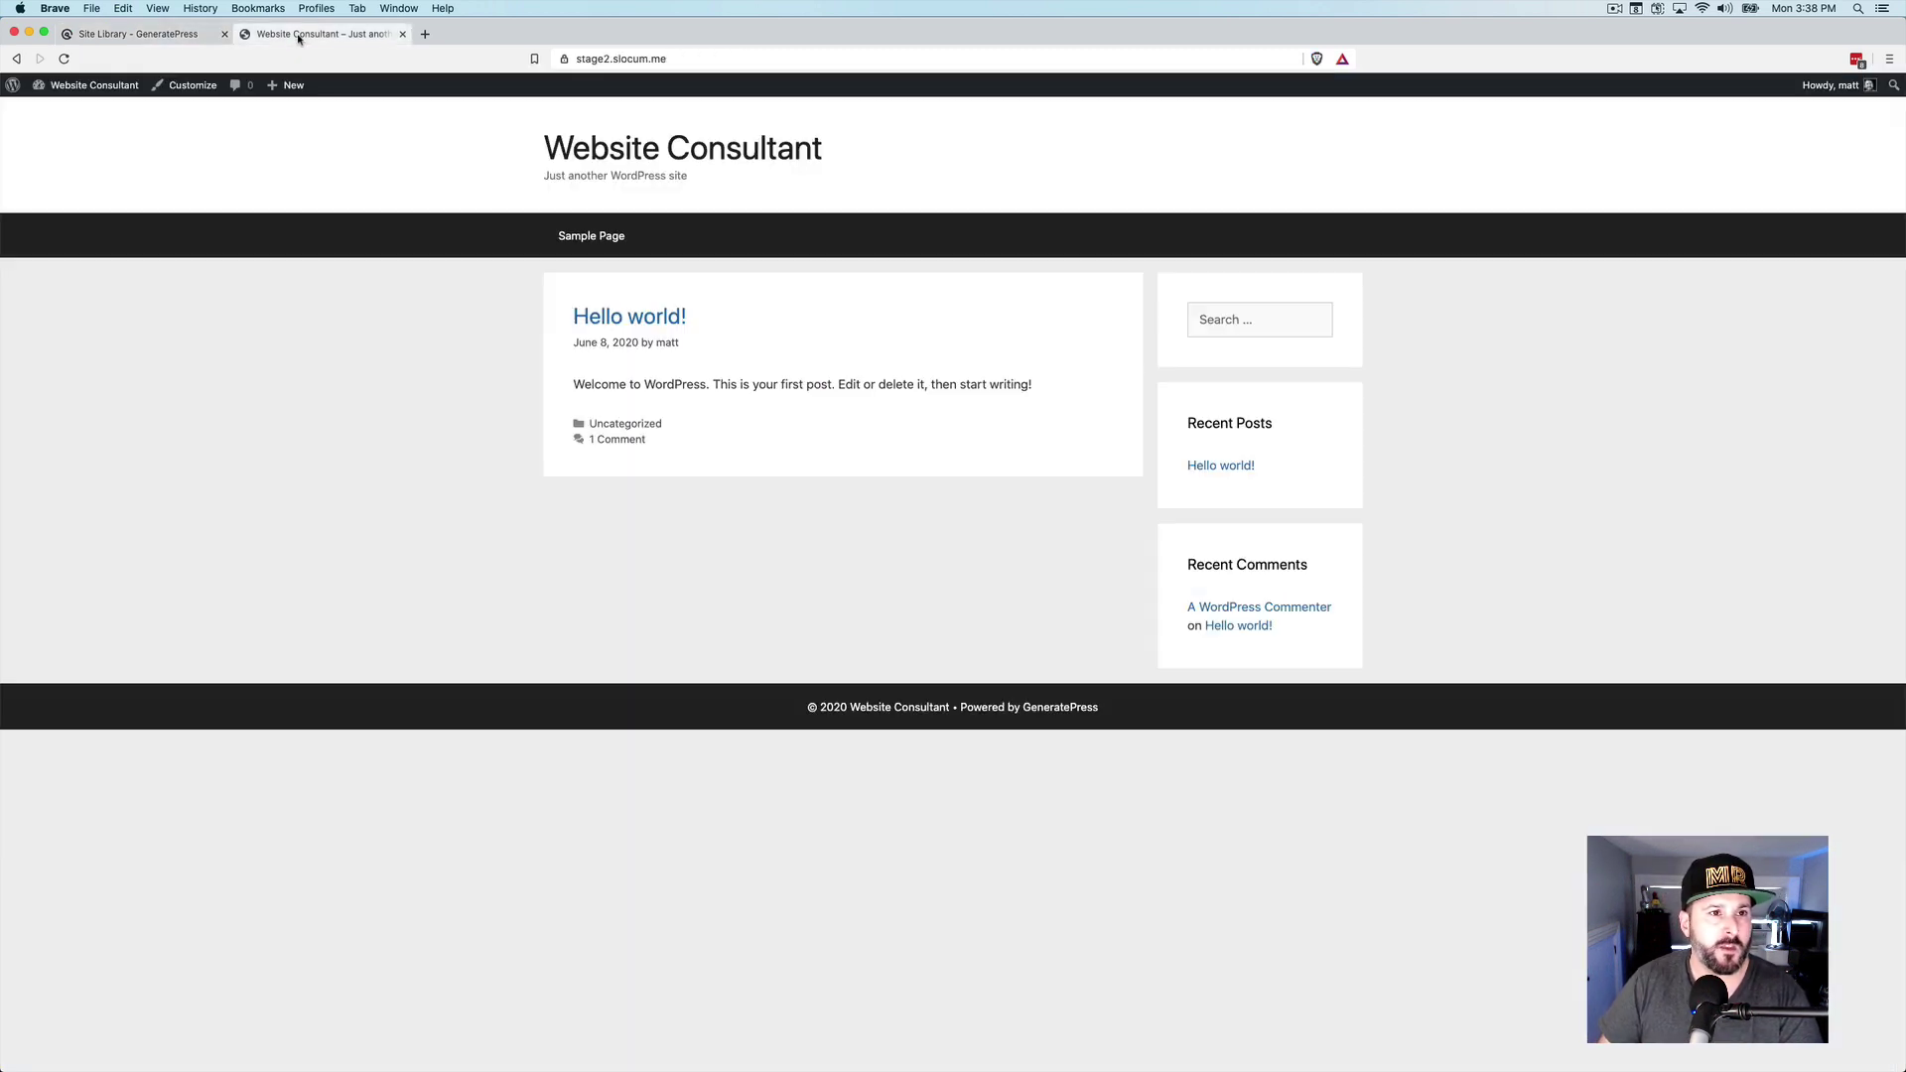
mouse_move(111, 102)
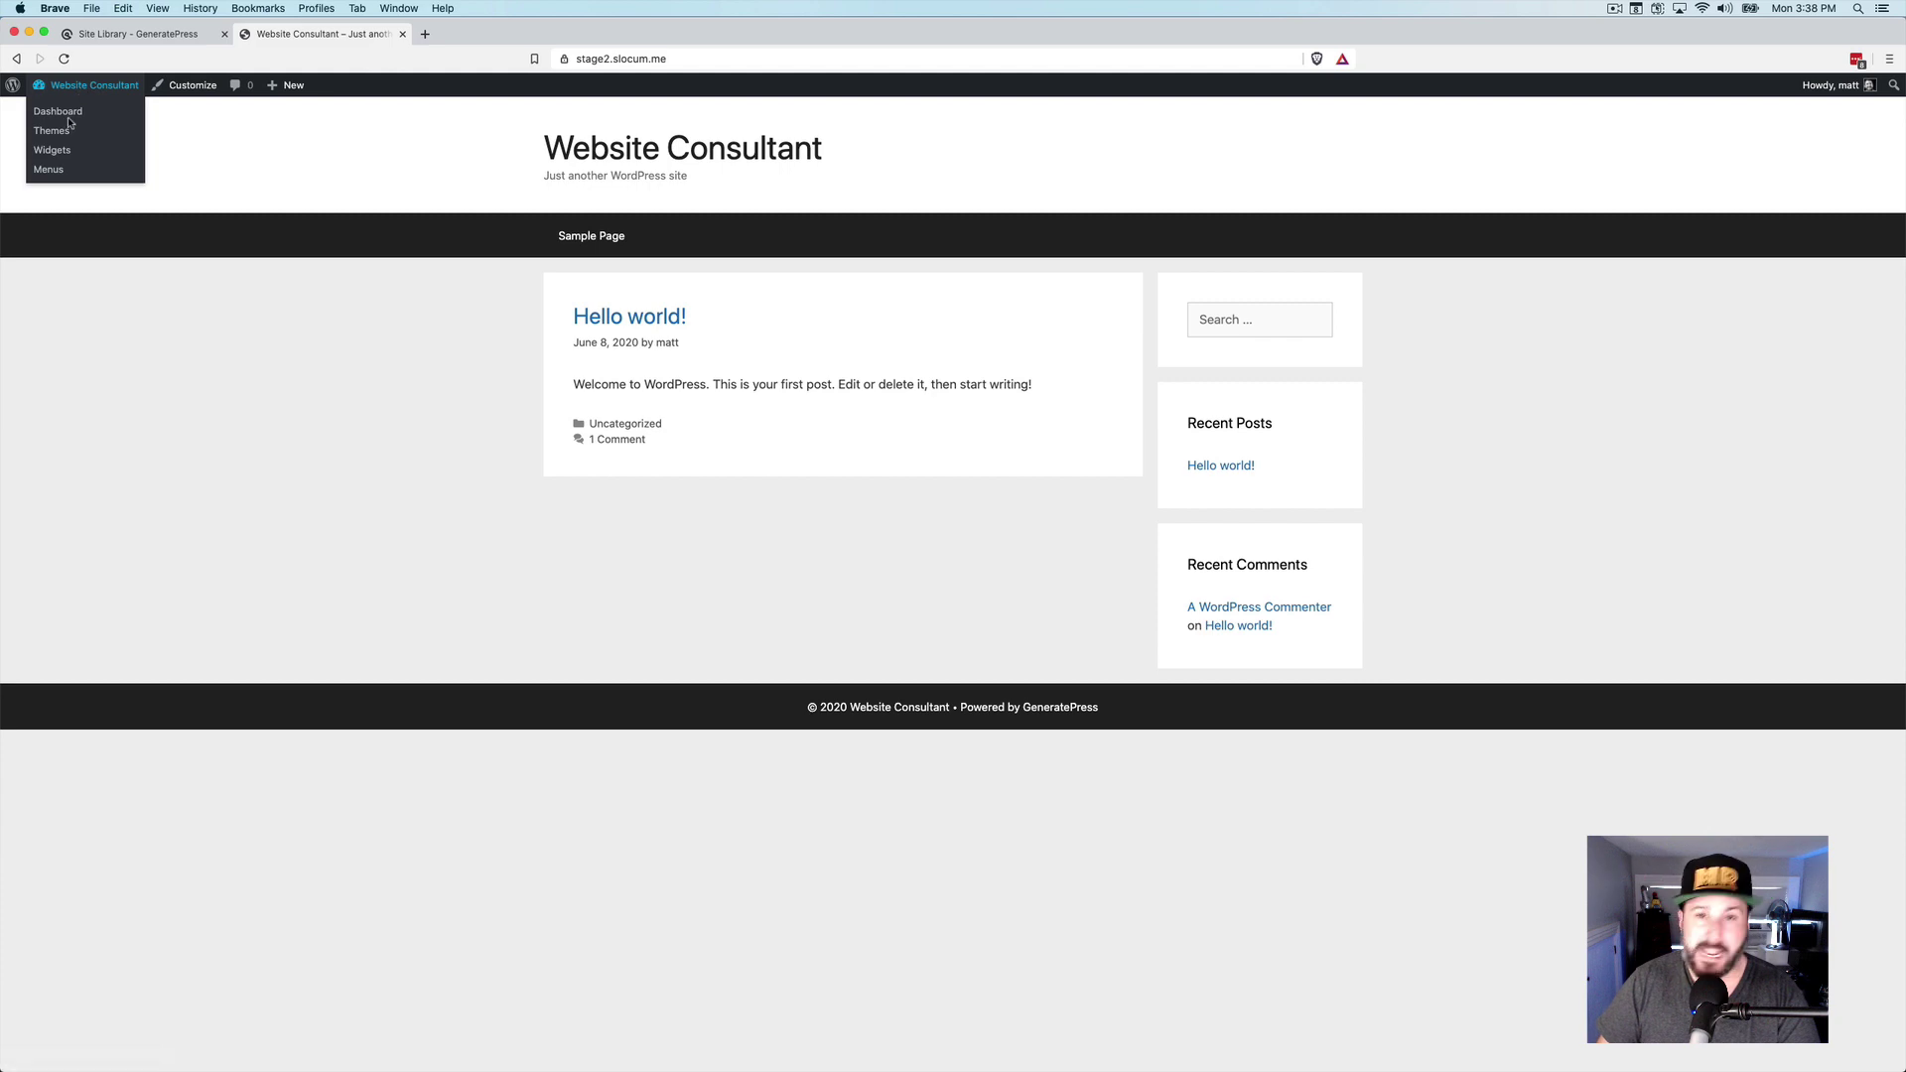
left_click(68, 115)
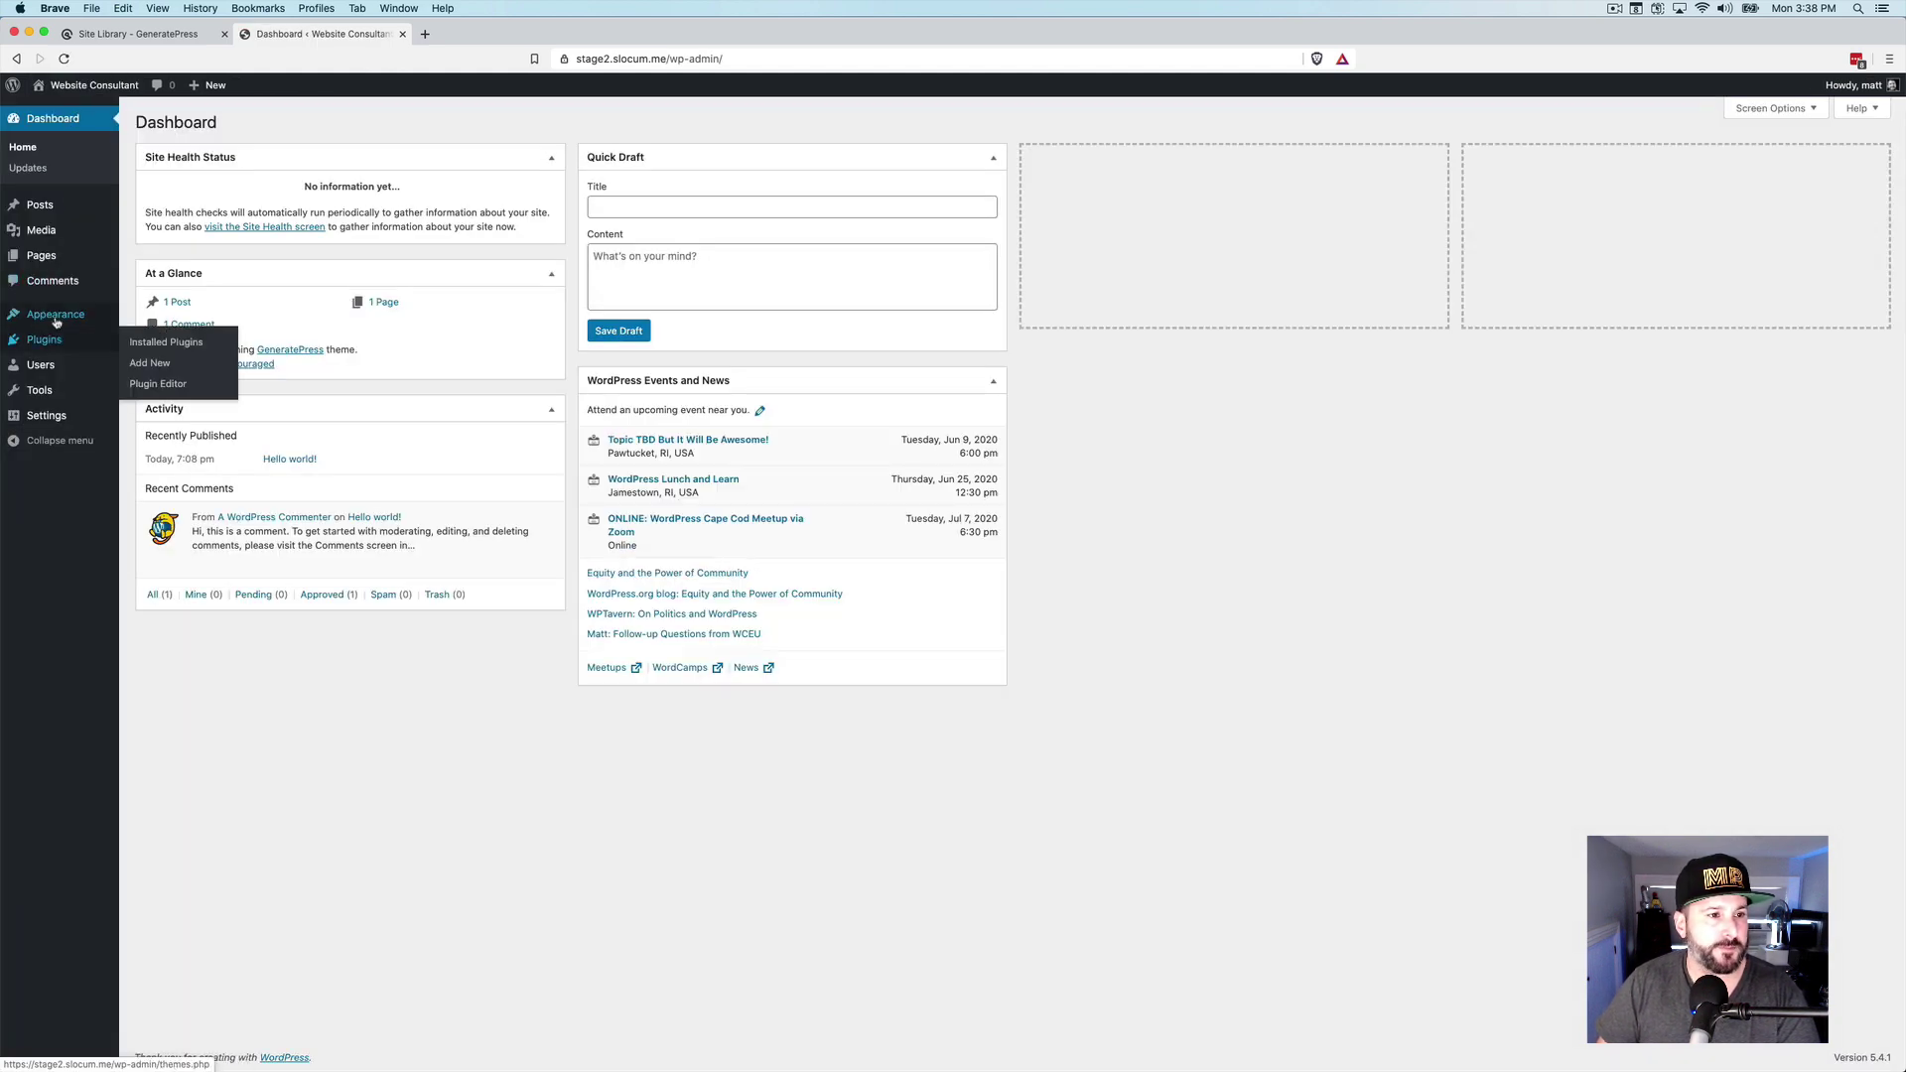
Open the Dev demo's Details page from the GeneratePress Site Library.
mouse_move(60, 315)
left_click(170, 405)
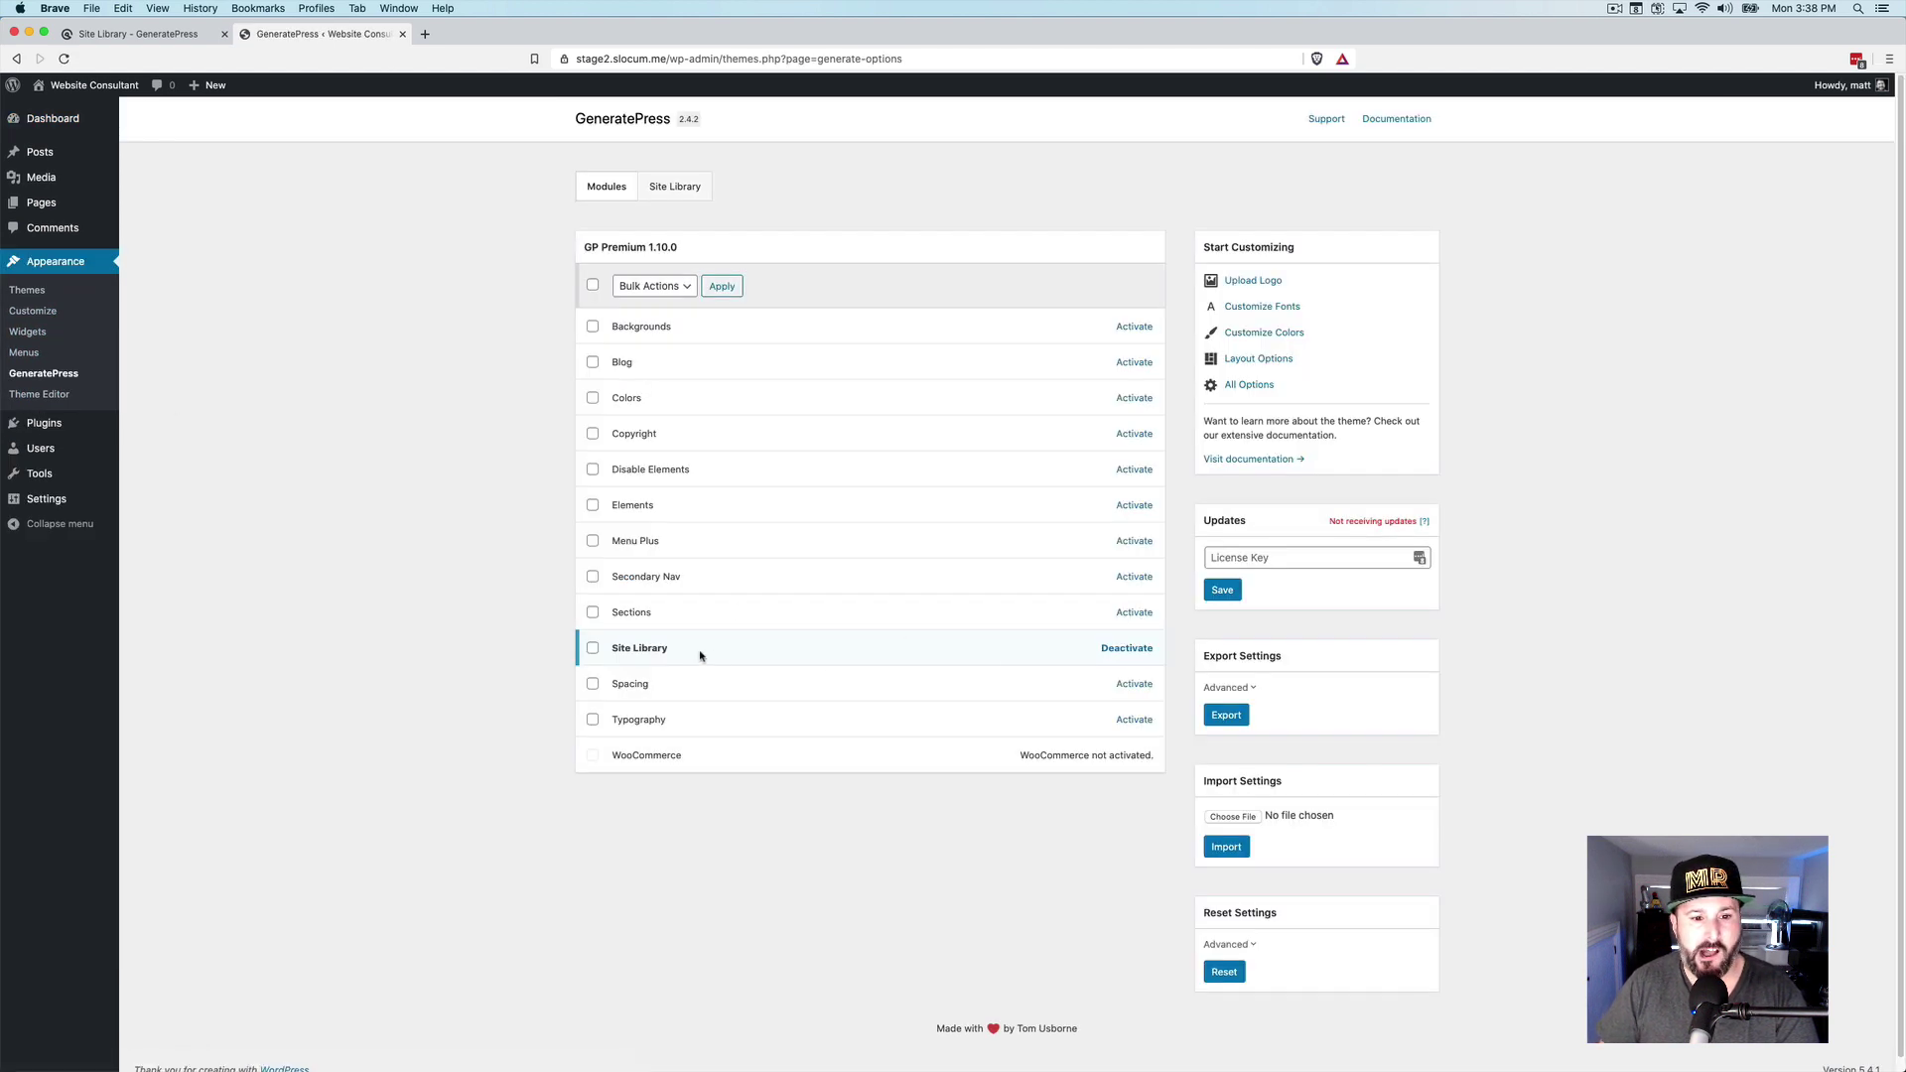
left_click(656, 190)
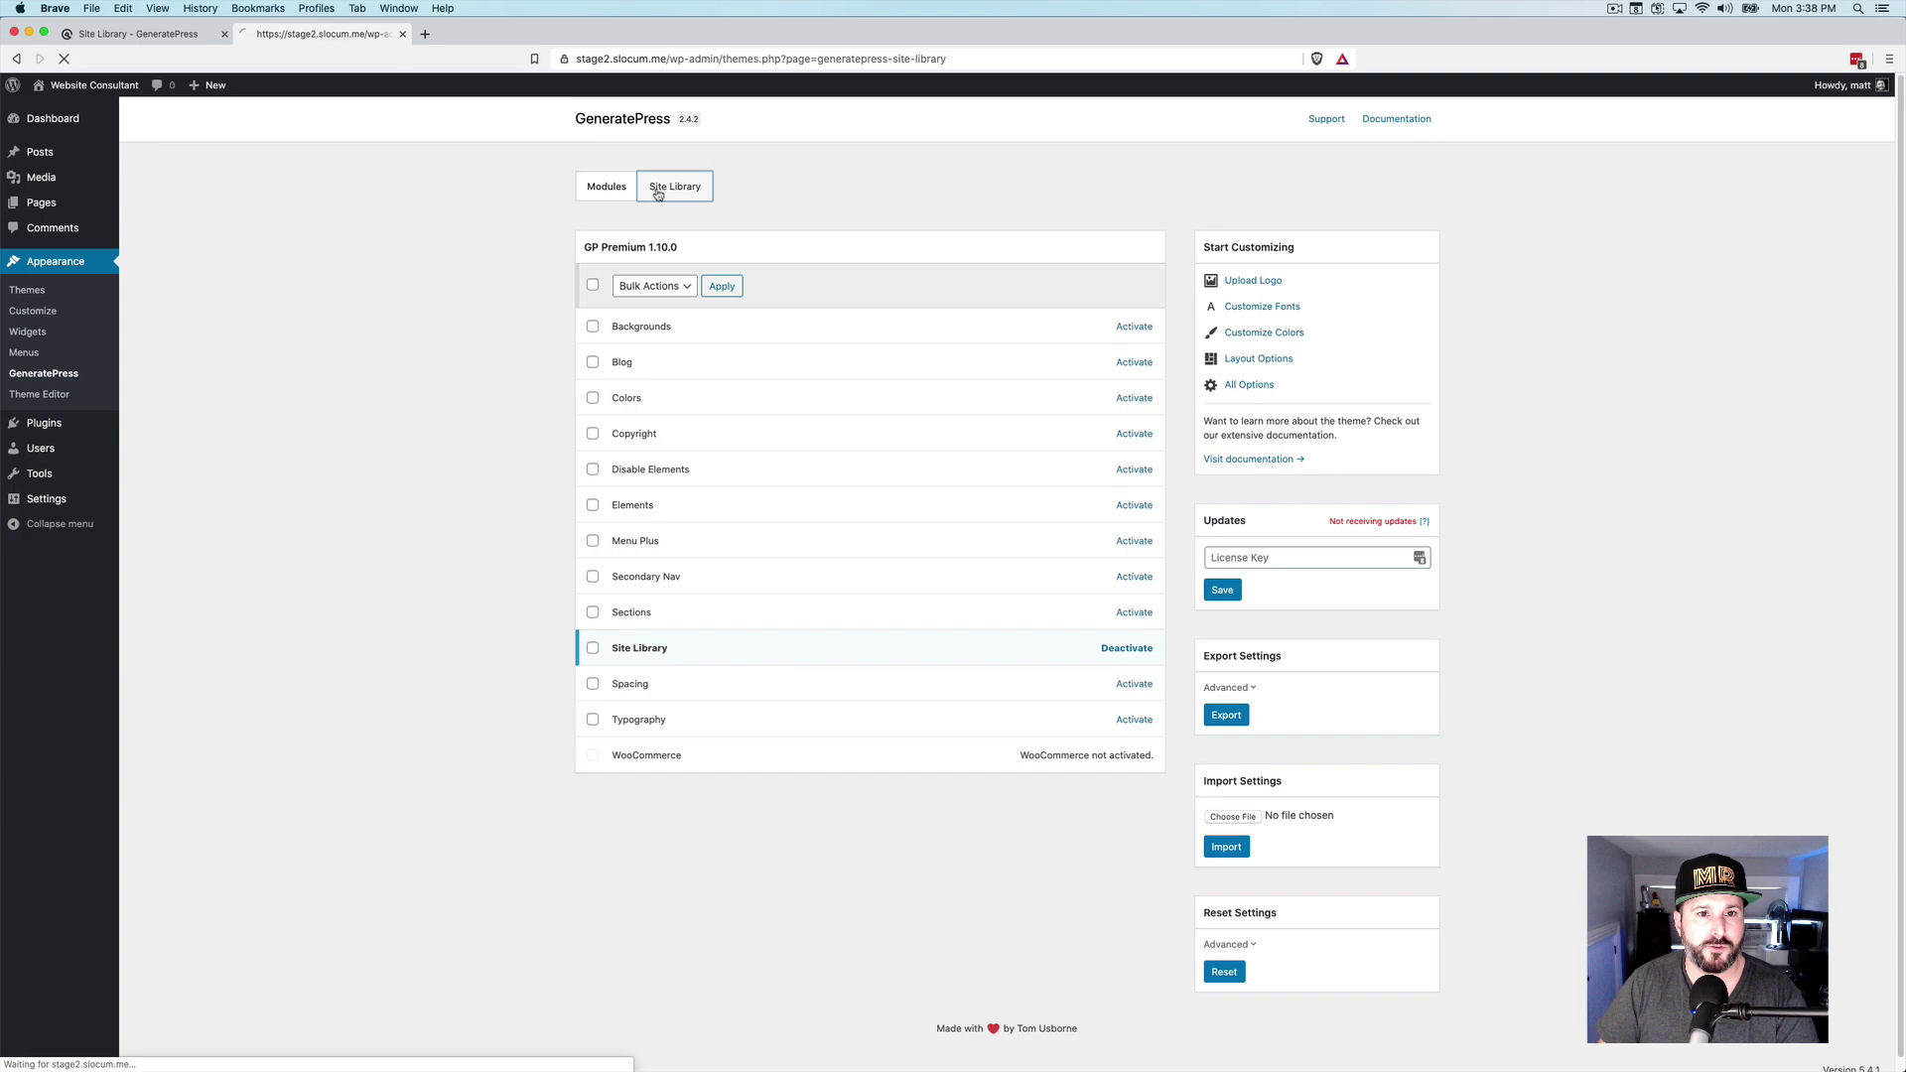
scroll(898, 397, "down", 10)
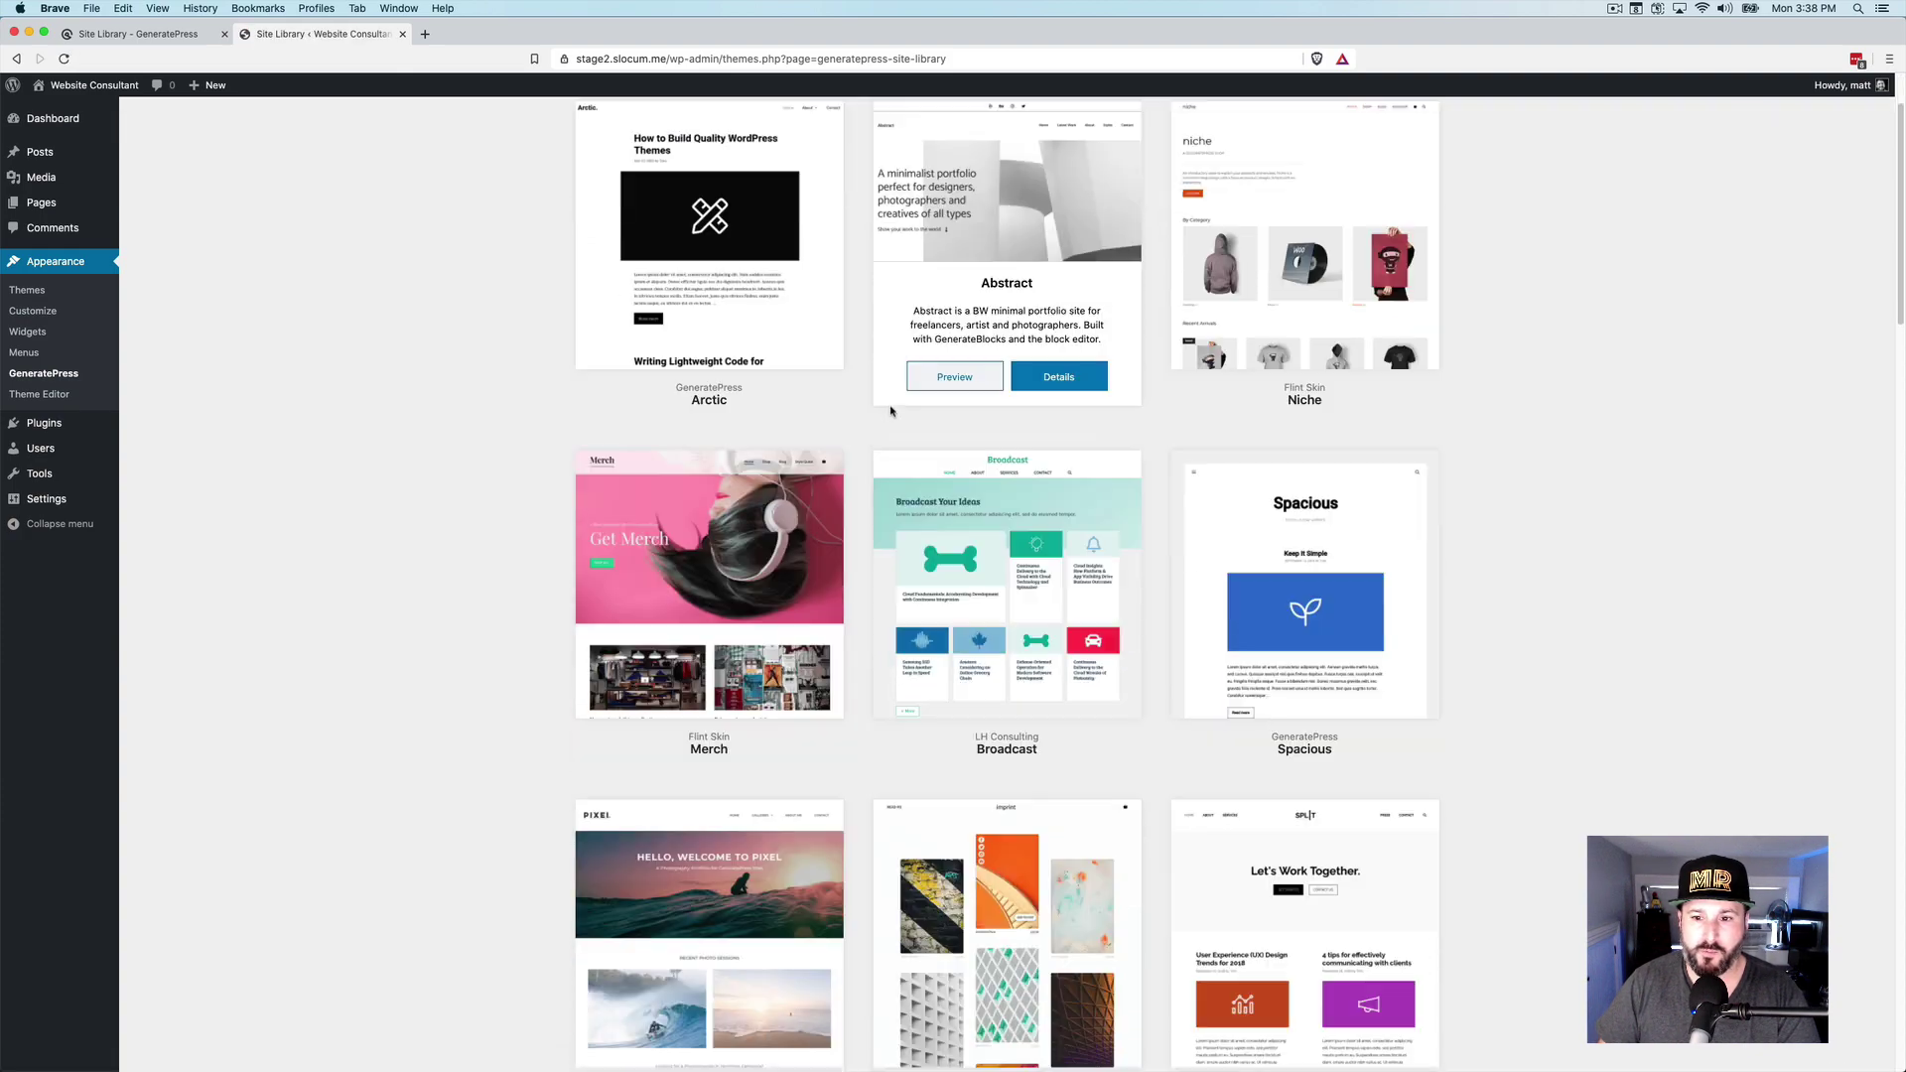
scroll(908, 421, "down", 13)
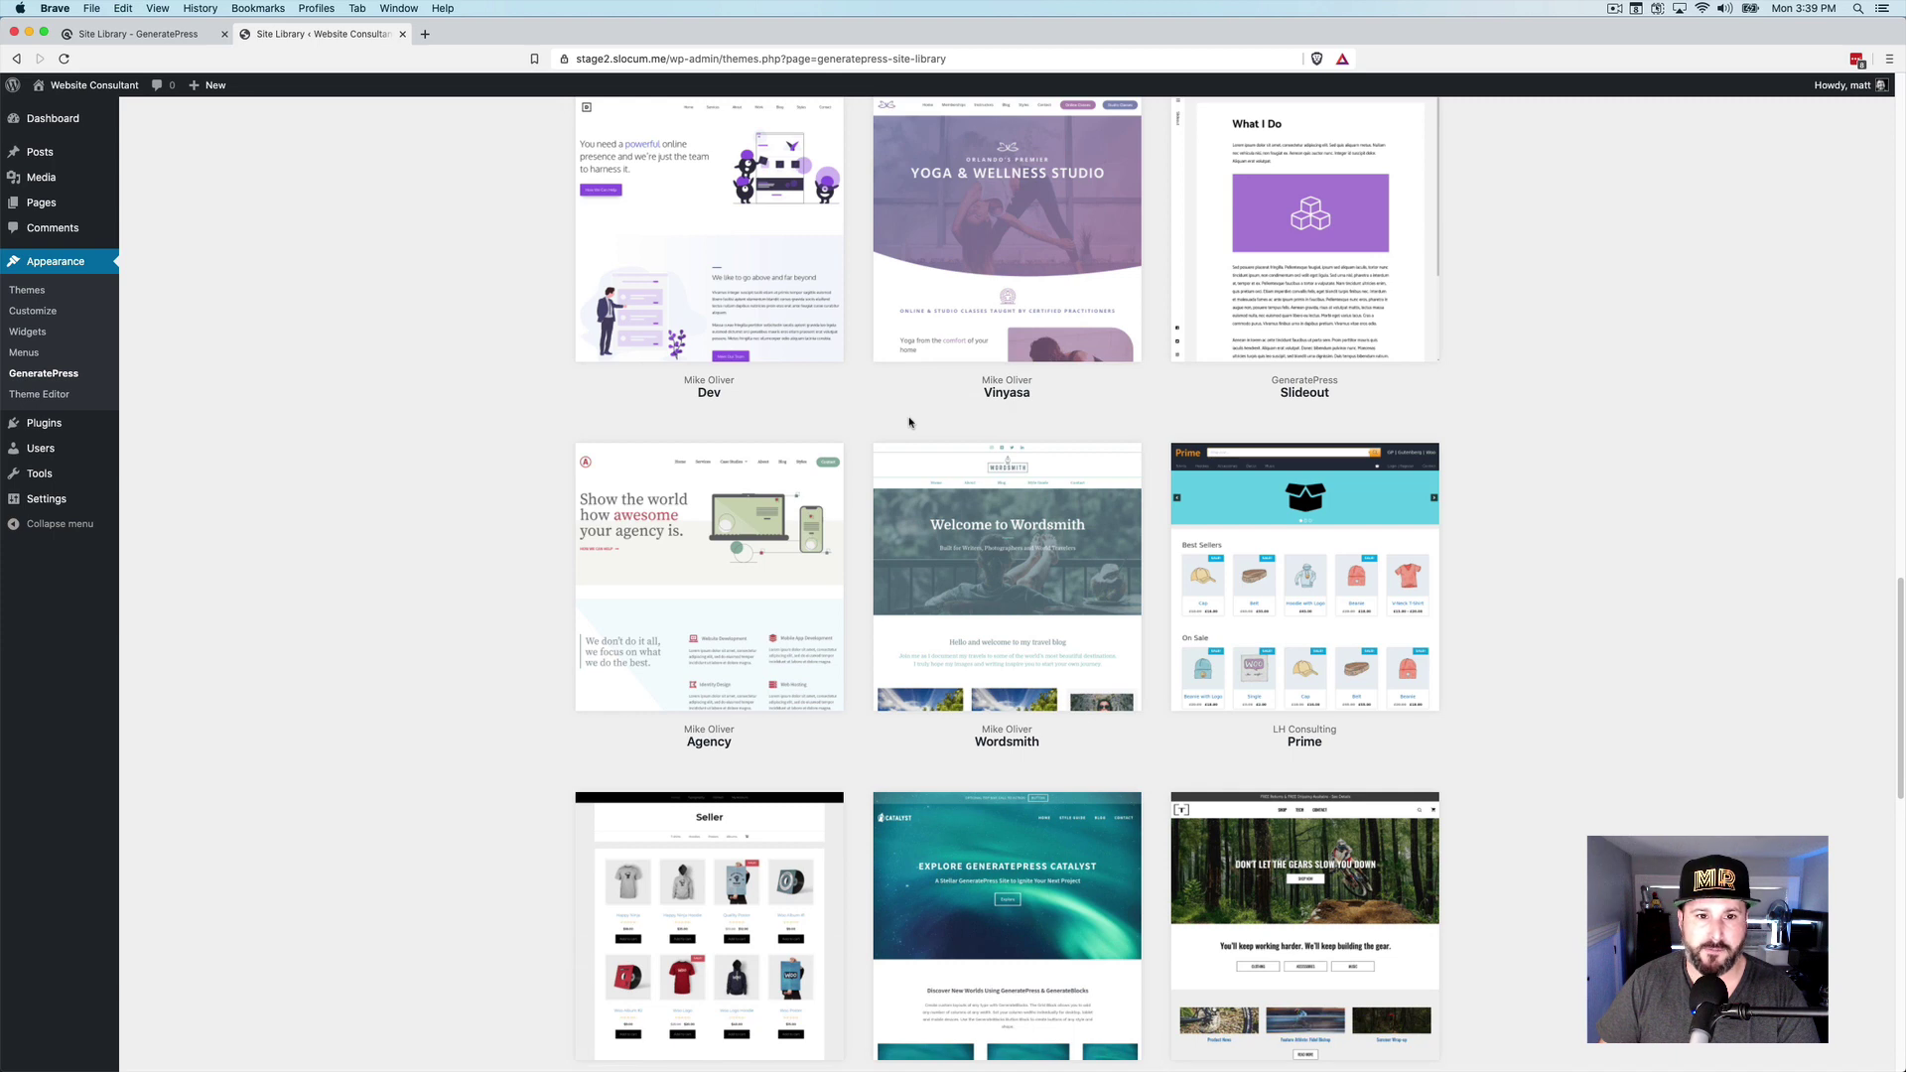
scroll(908, 422, "up", 3)
mouse_move(779, 588)
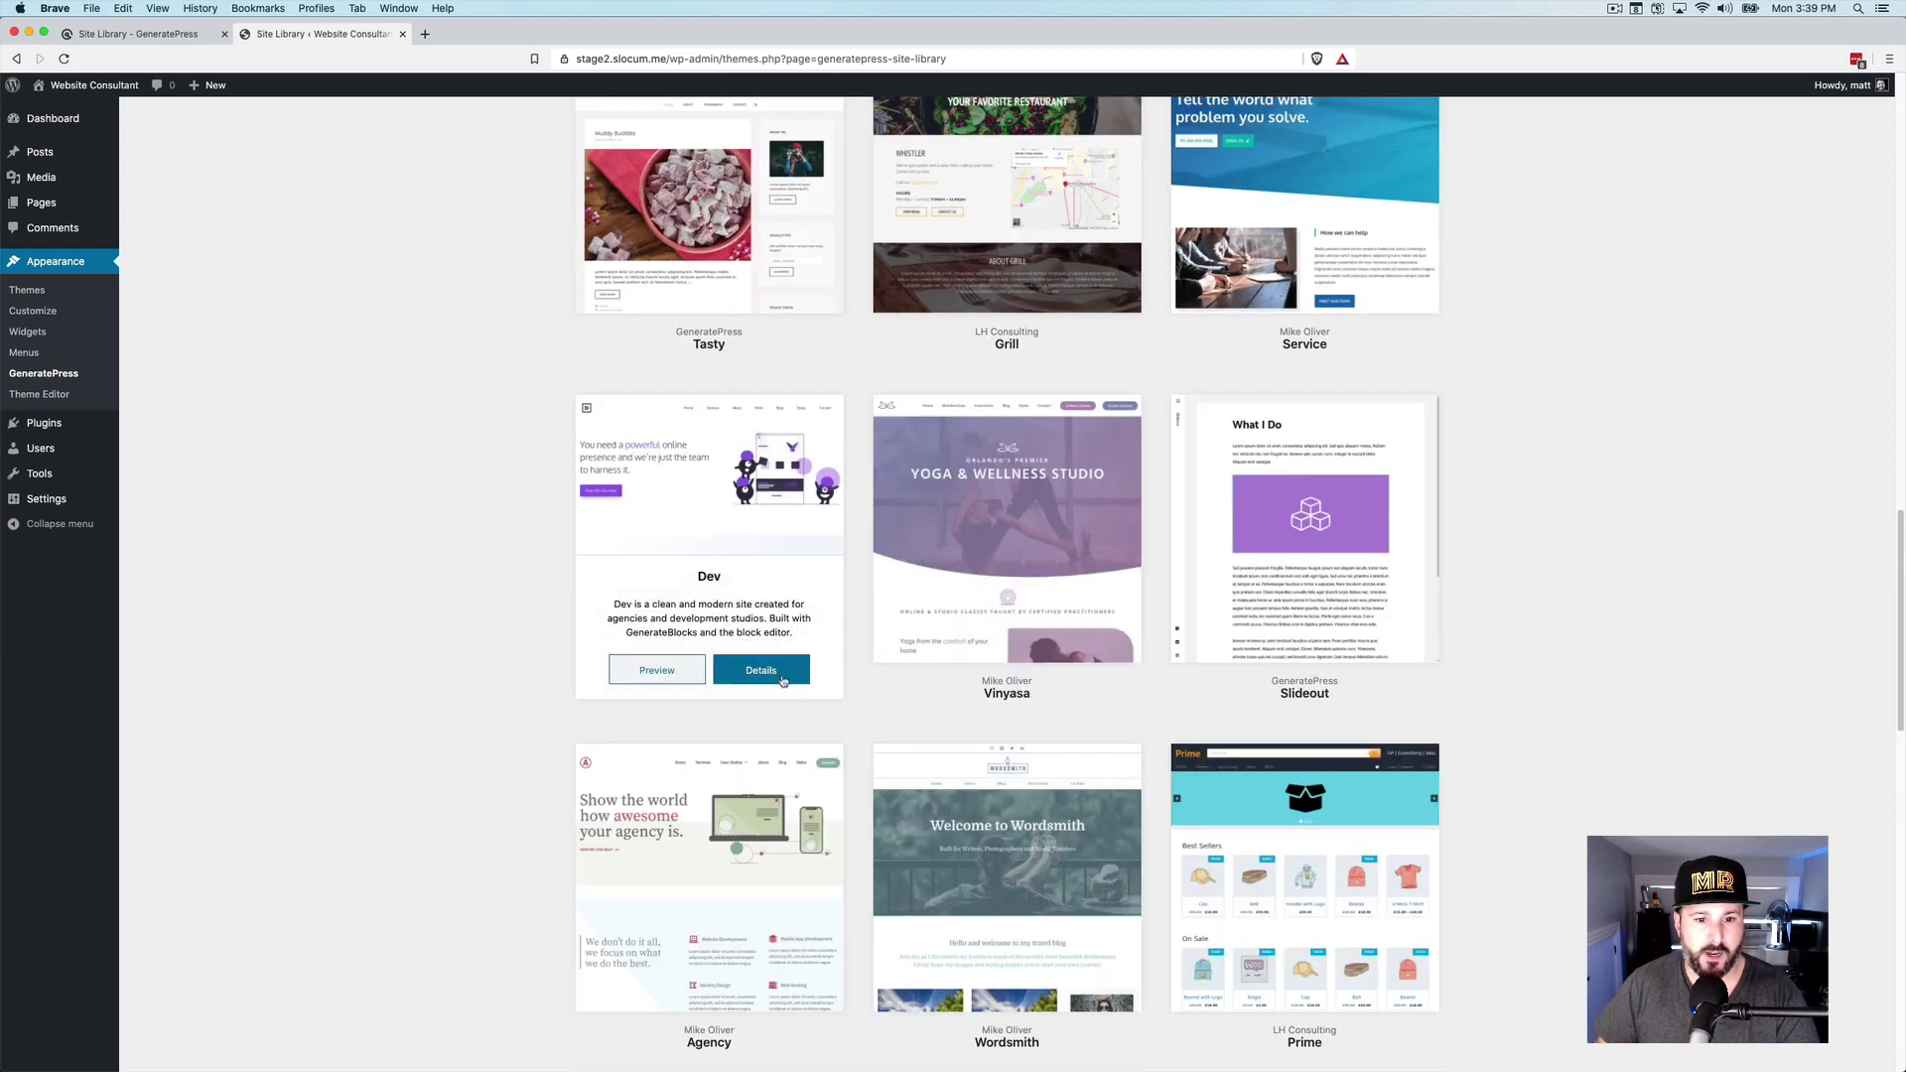
left_click(781, 672)
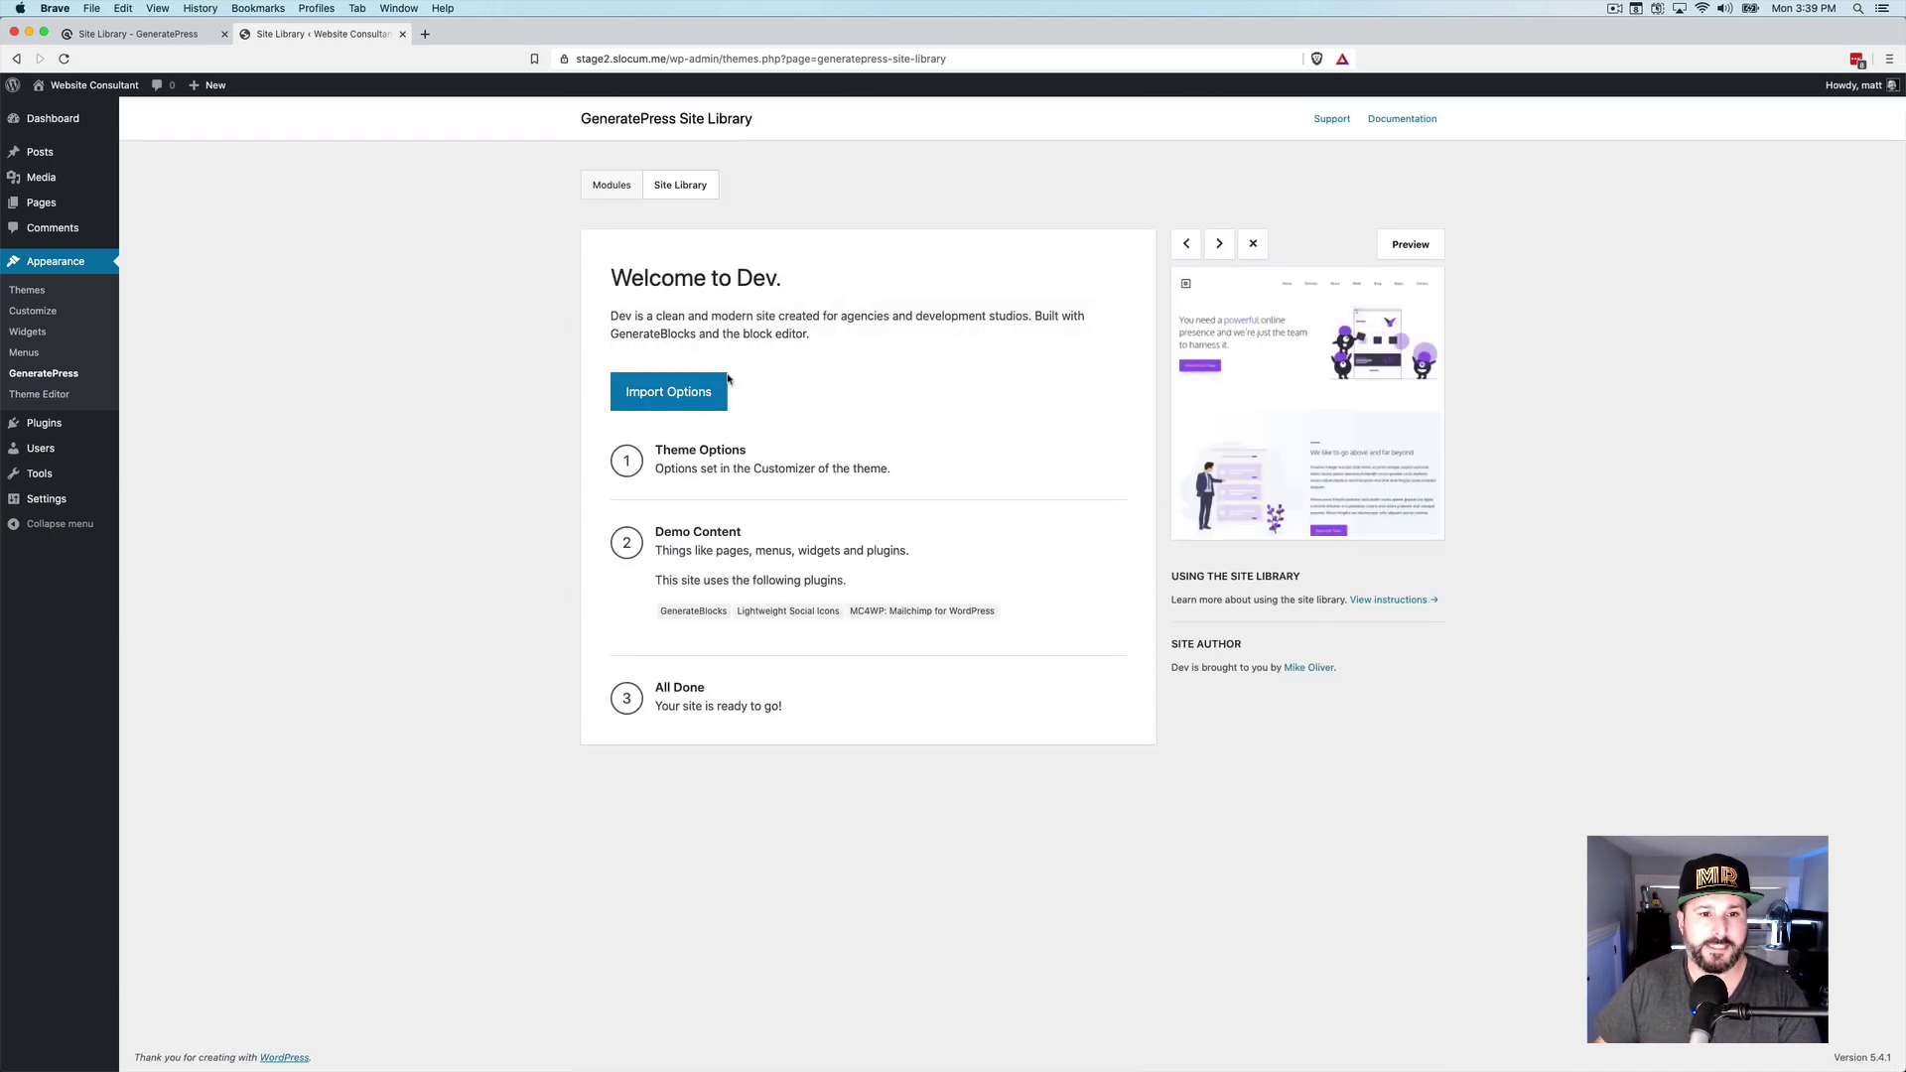
Import the Dev theme options and demo content, accepting the warning, then view the site.
left_click(678, 396)
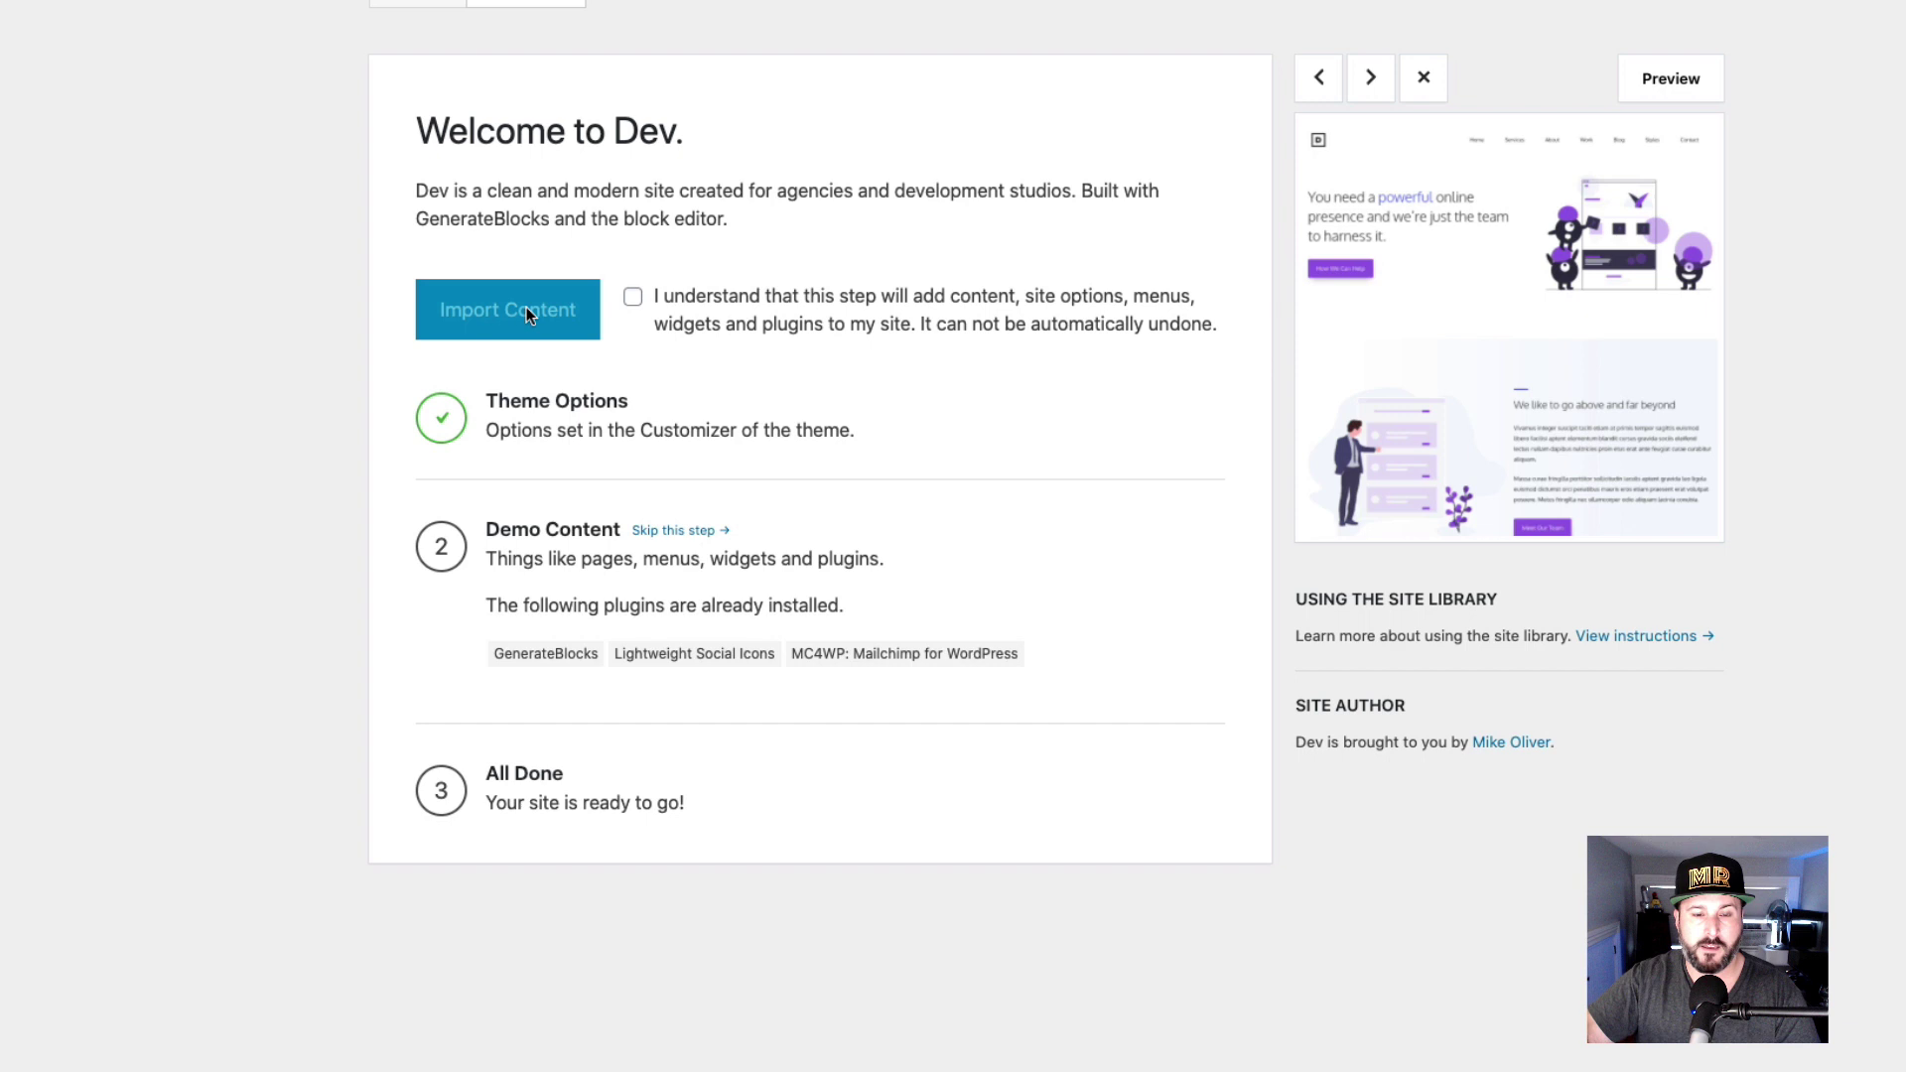
left_click(633, 299)
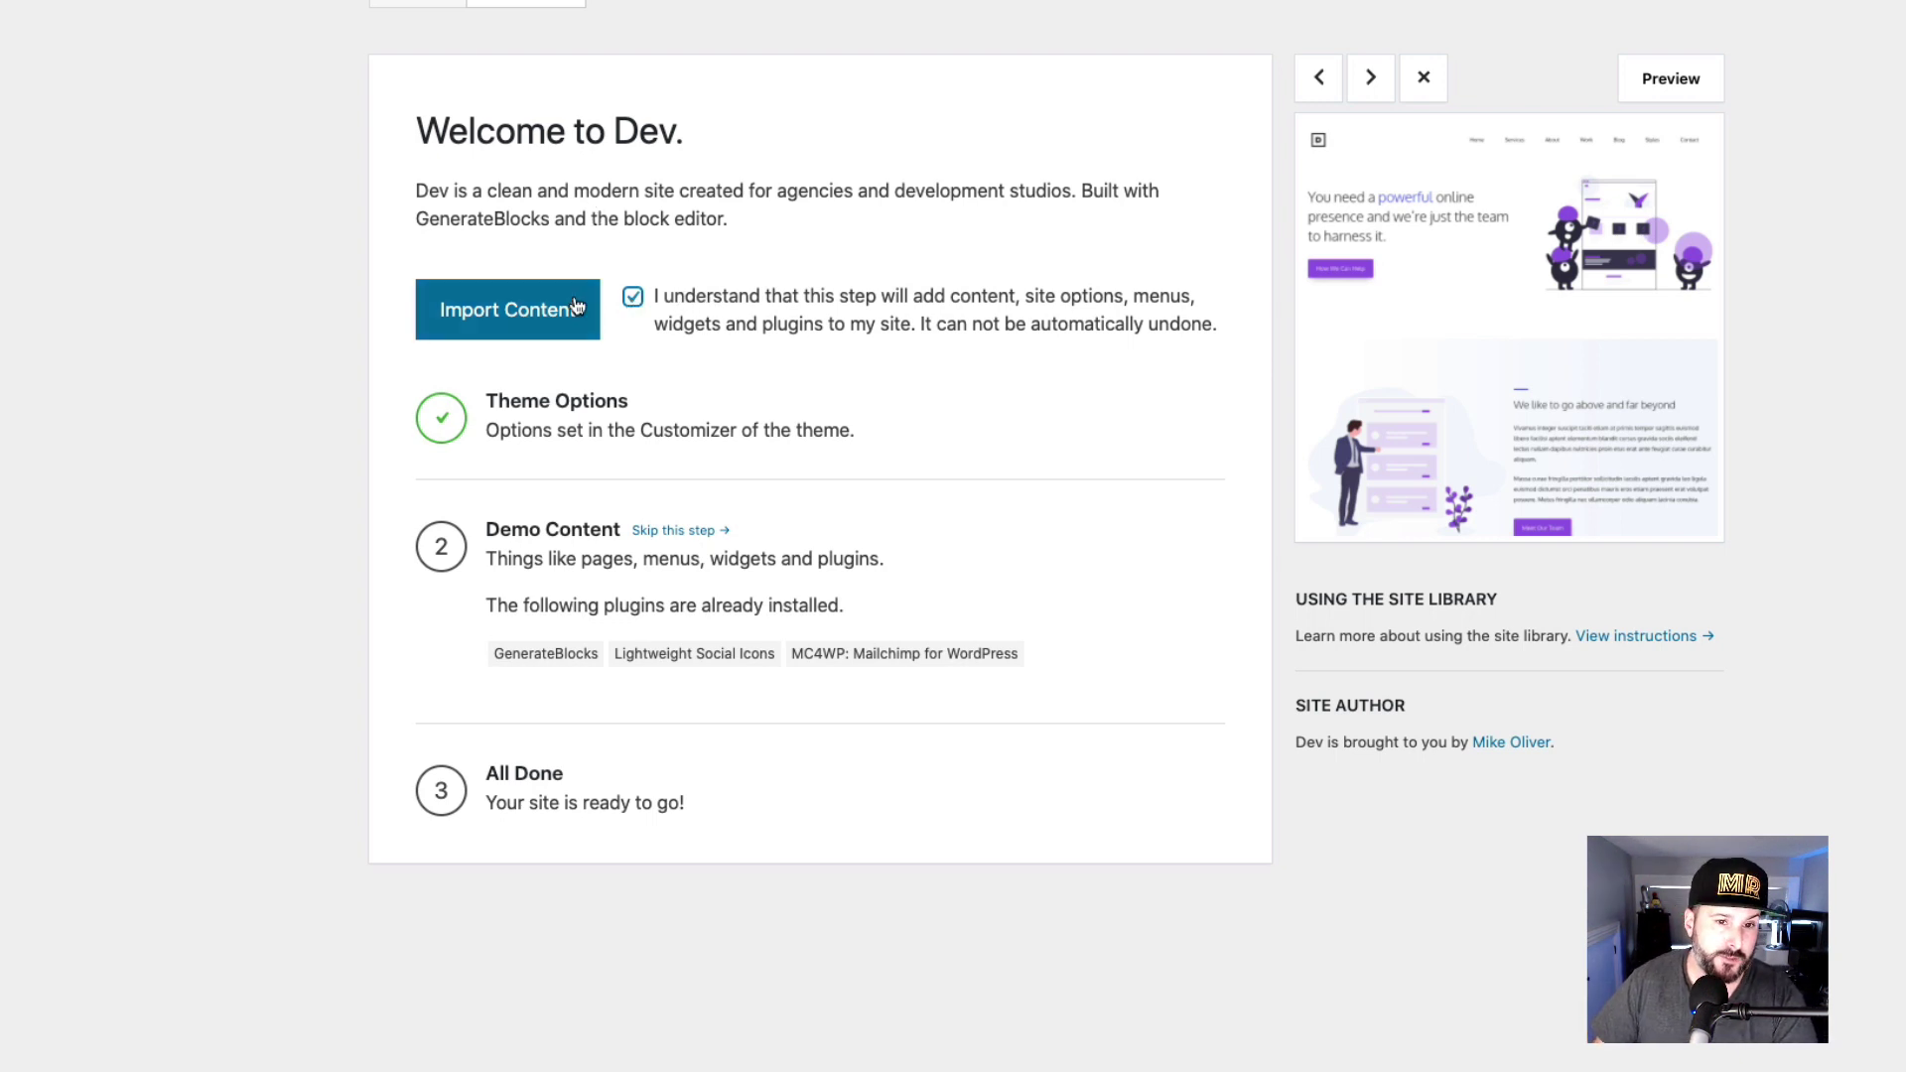
left_click(508, 304)
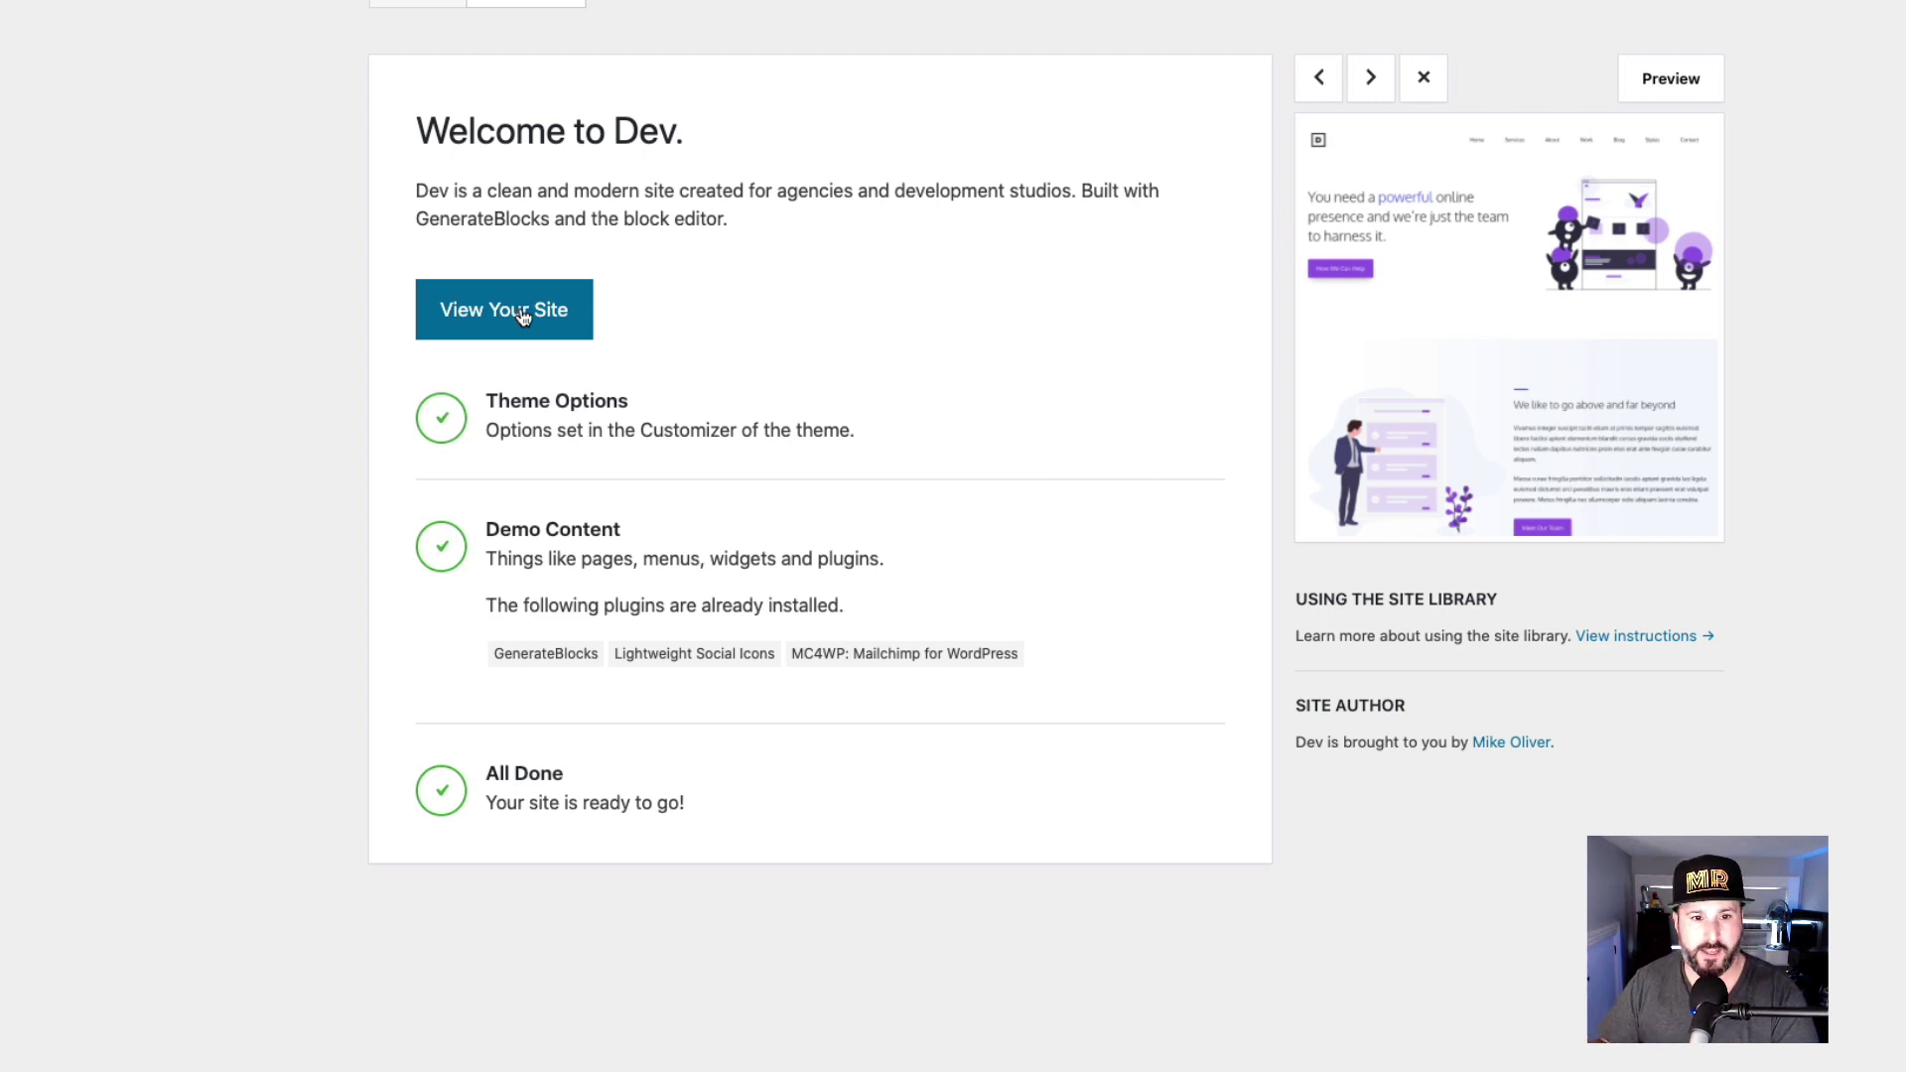
left_click(523, 316)
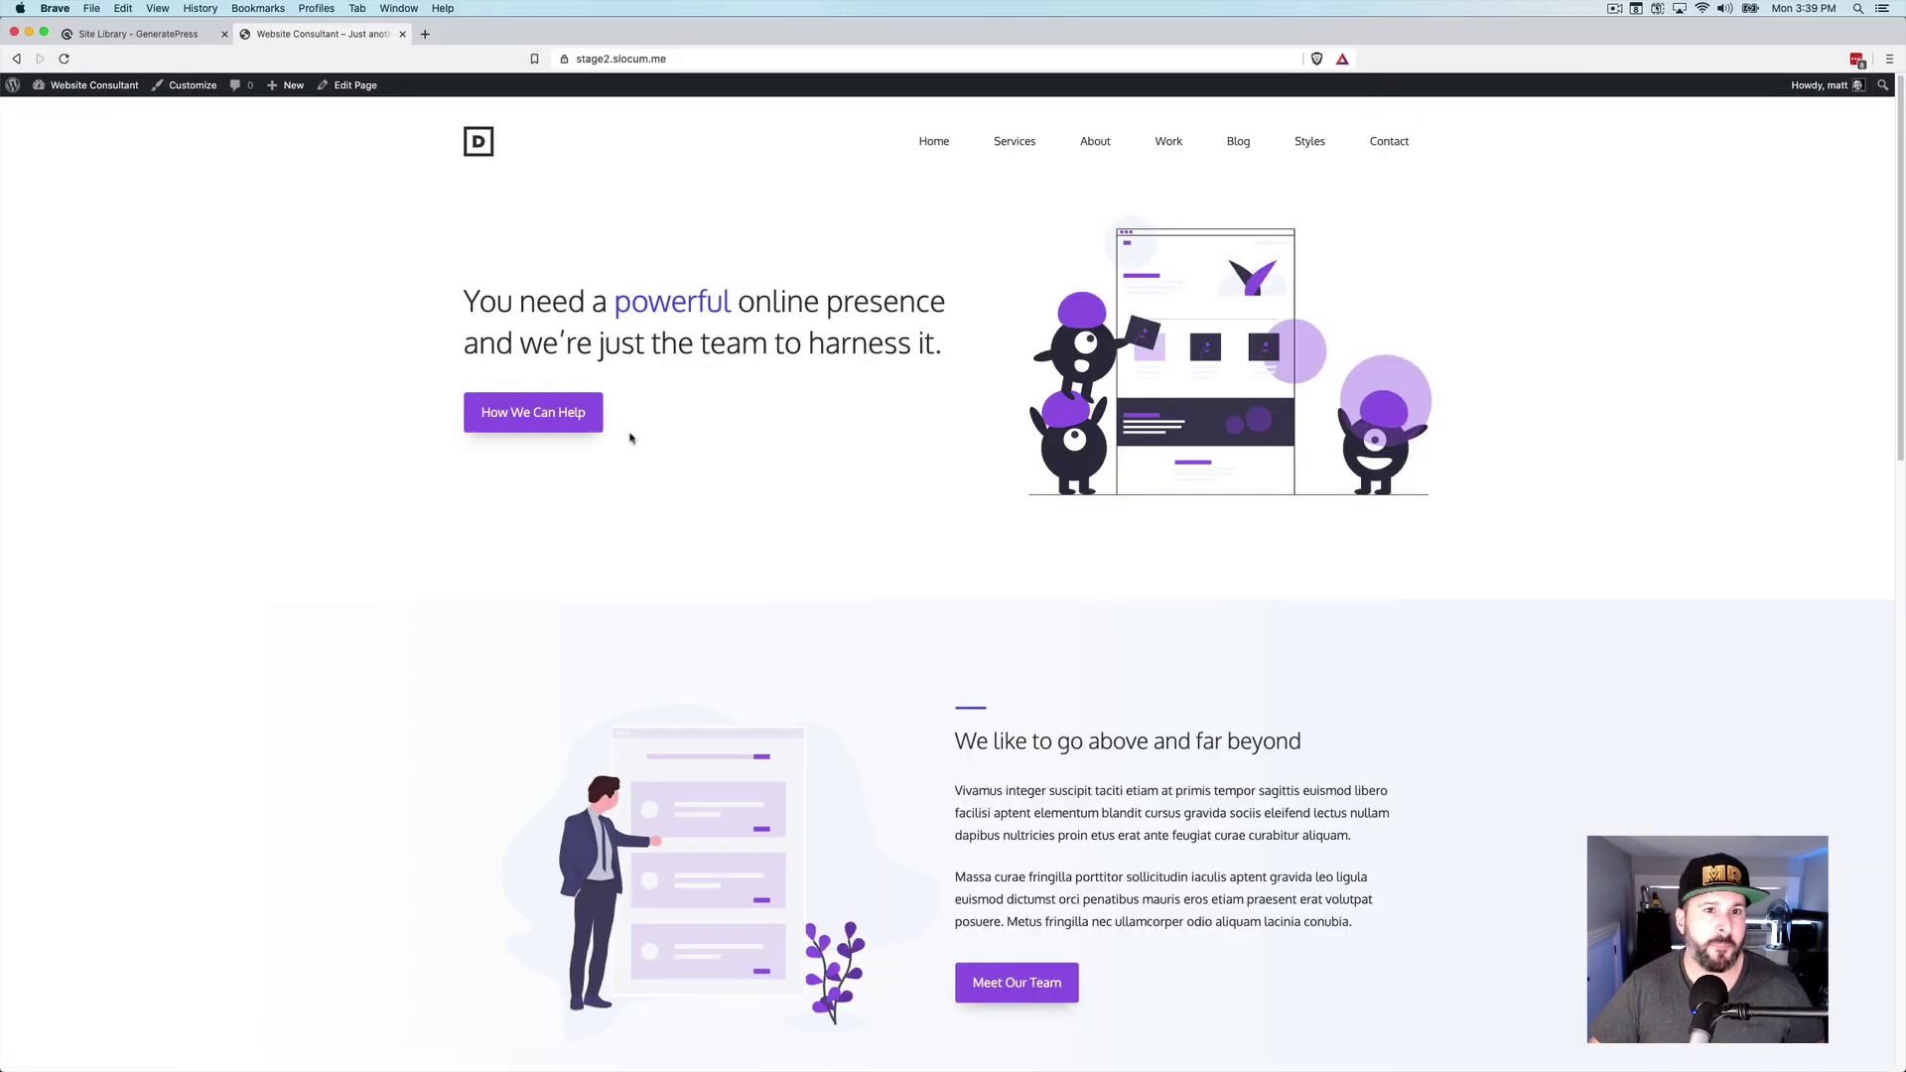
scroll(635, 436, "down", 3)
scroll(658, 451, "down", 15)
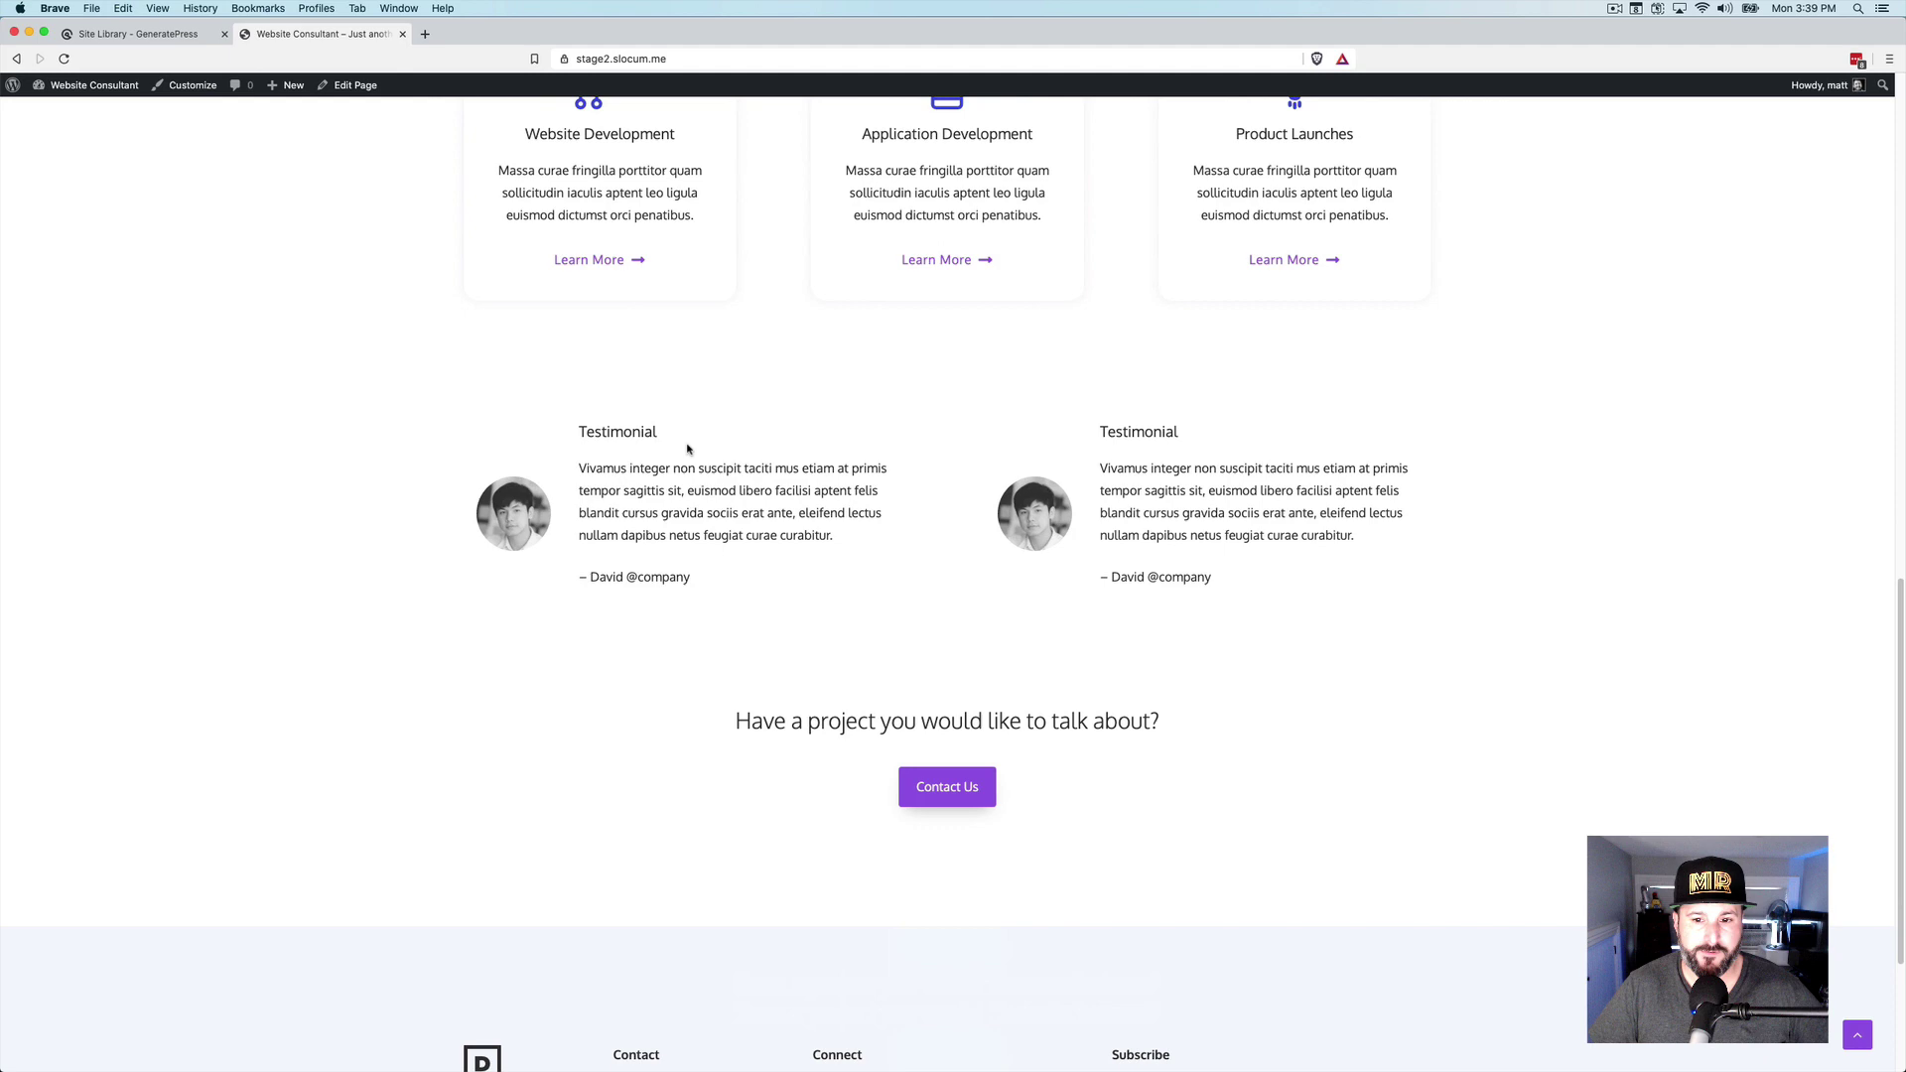
scroll(687, 446, "up", 15)
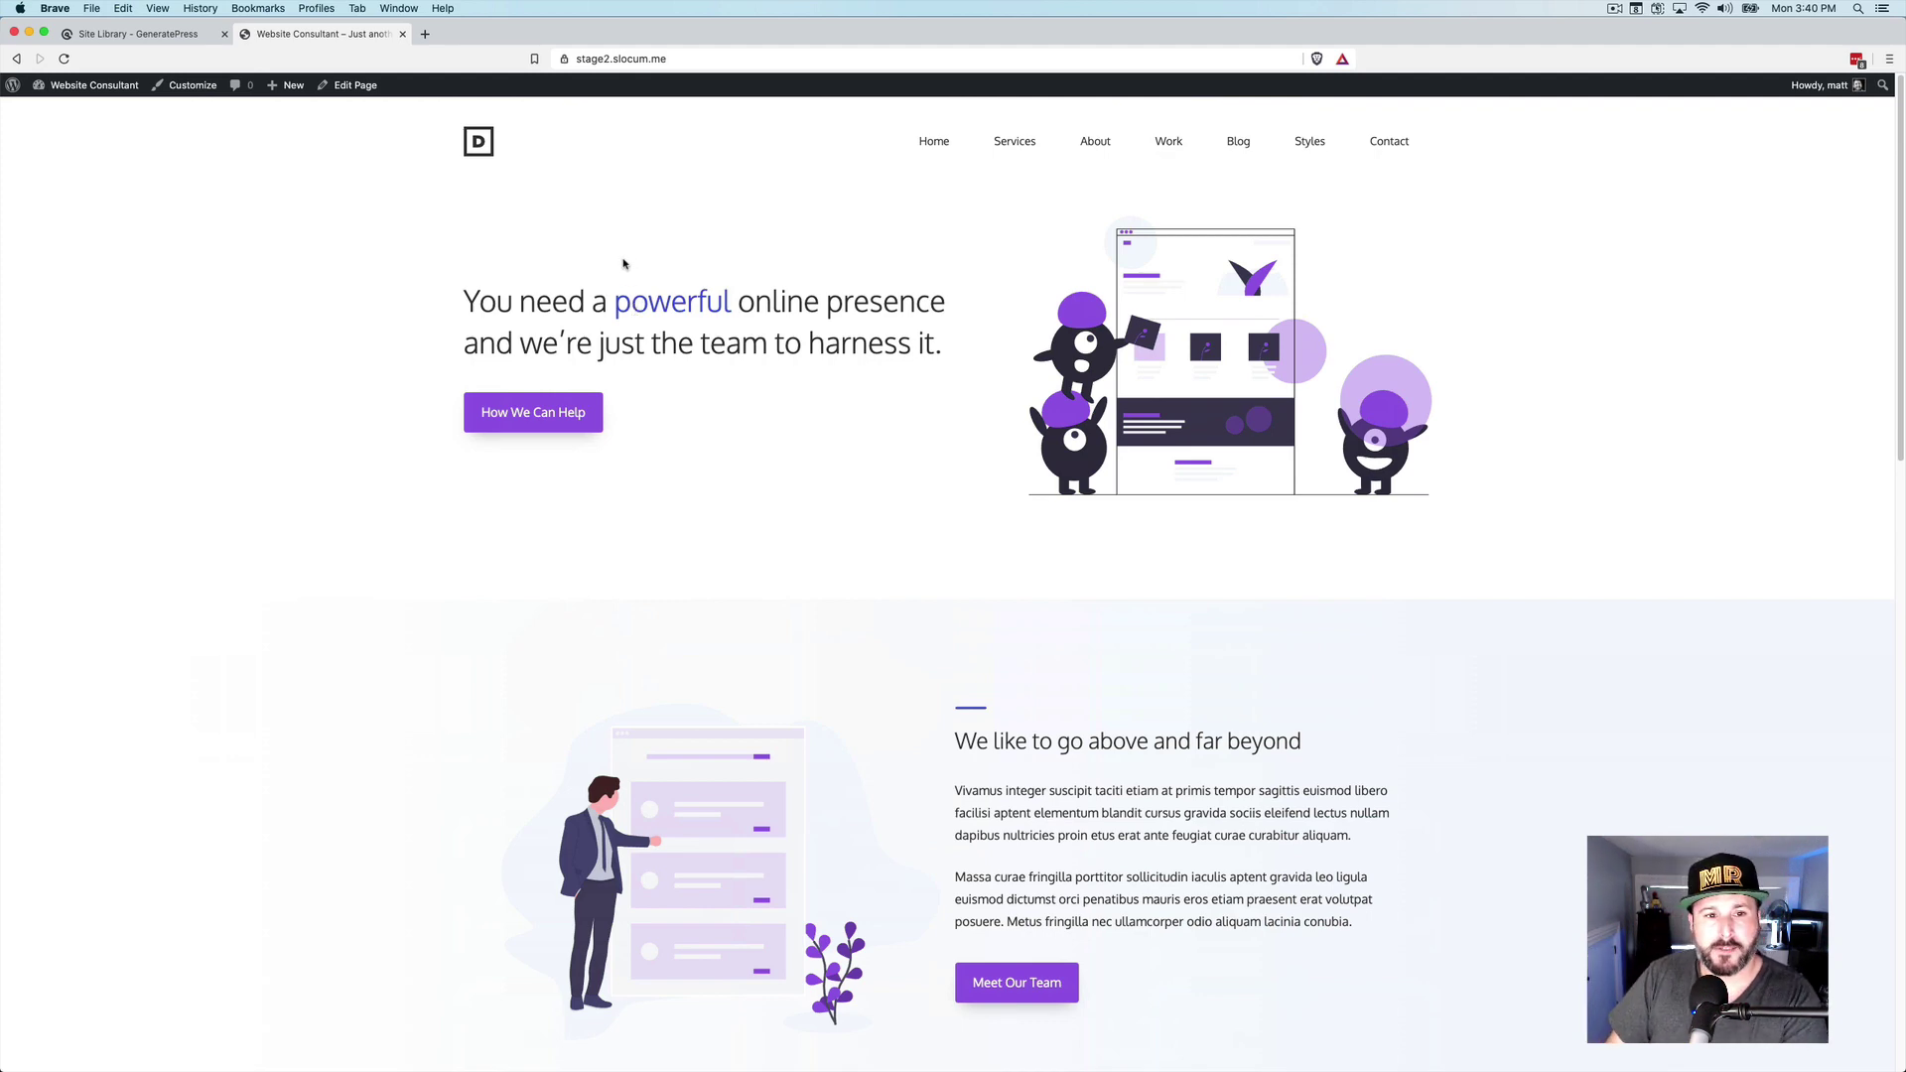
scroll(621, 311, "down", 3)
scroll(605, 313, "down", 5)
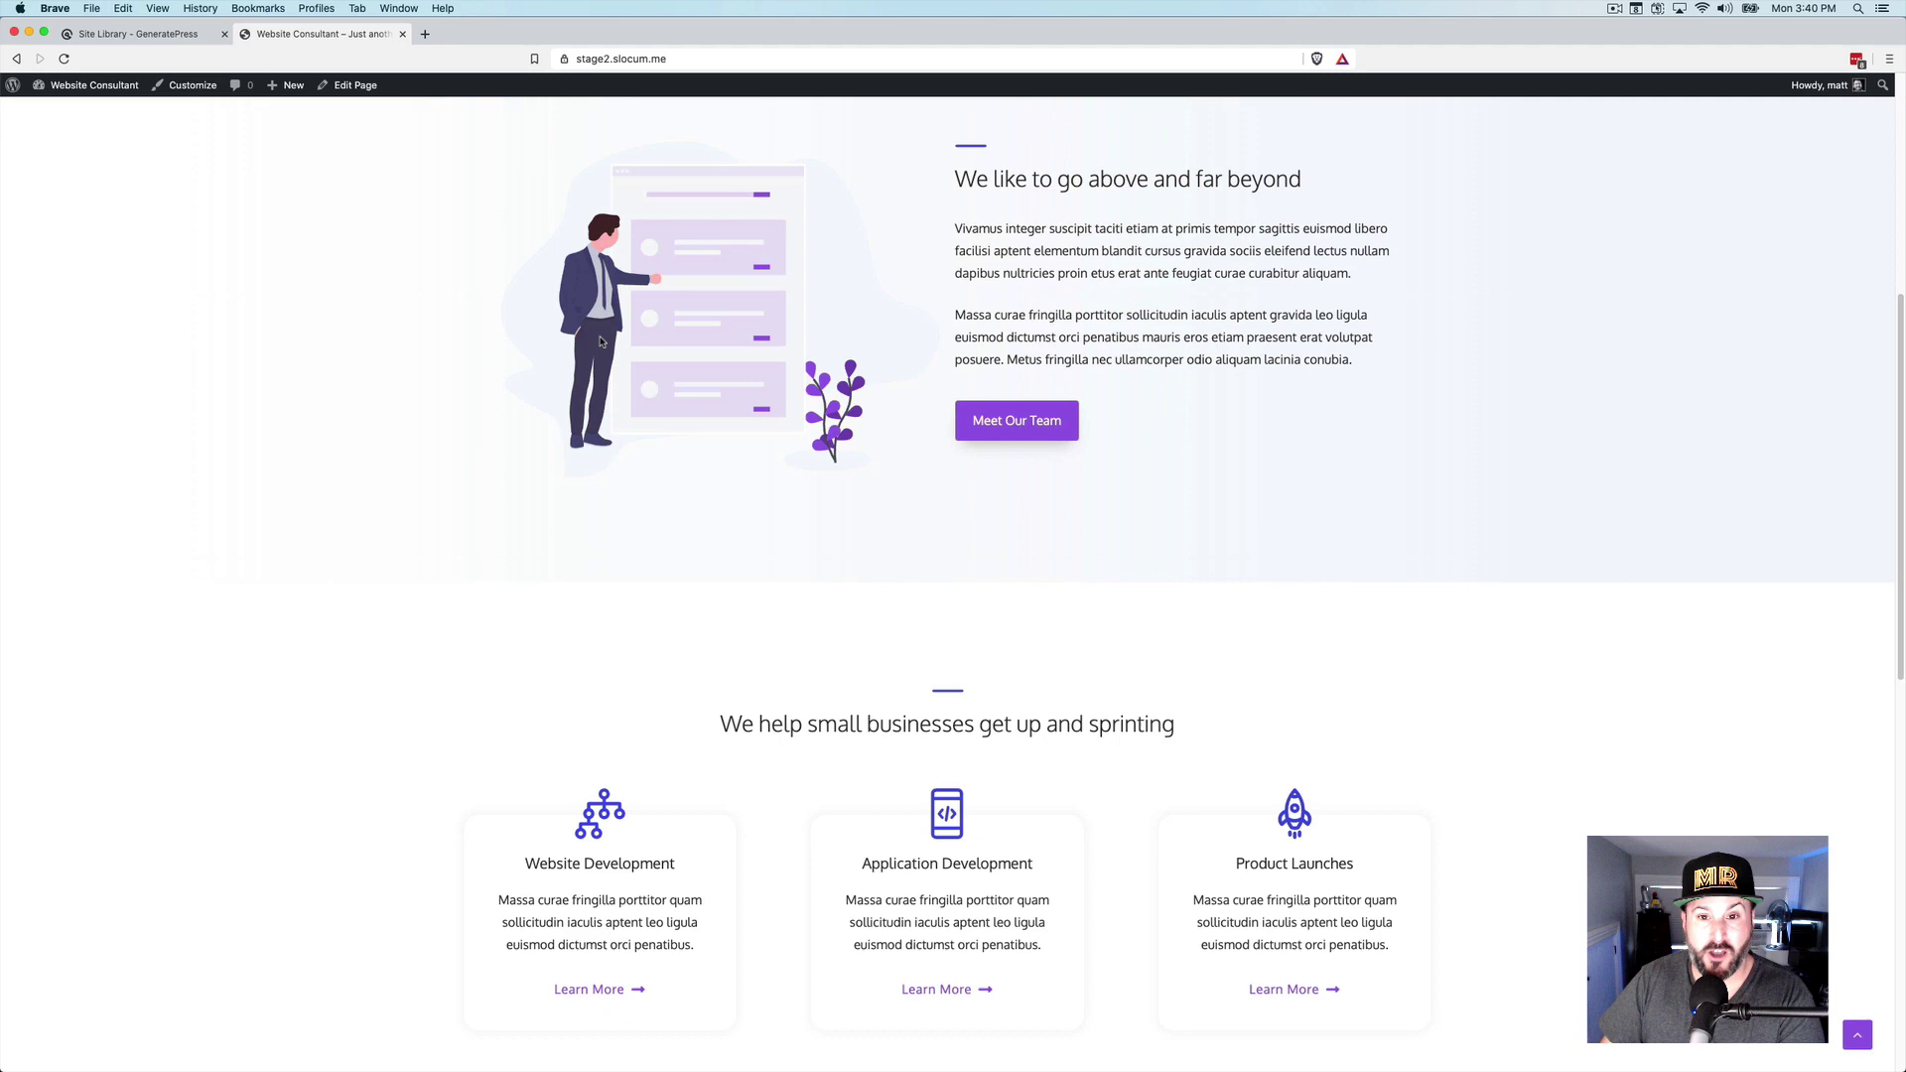
scroll(633, 348, "down", 5)
scroll(639, 354, "up", 10)
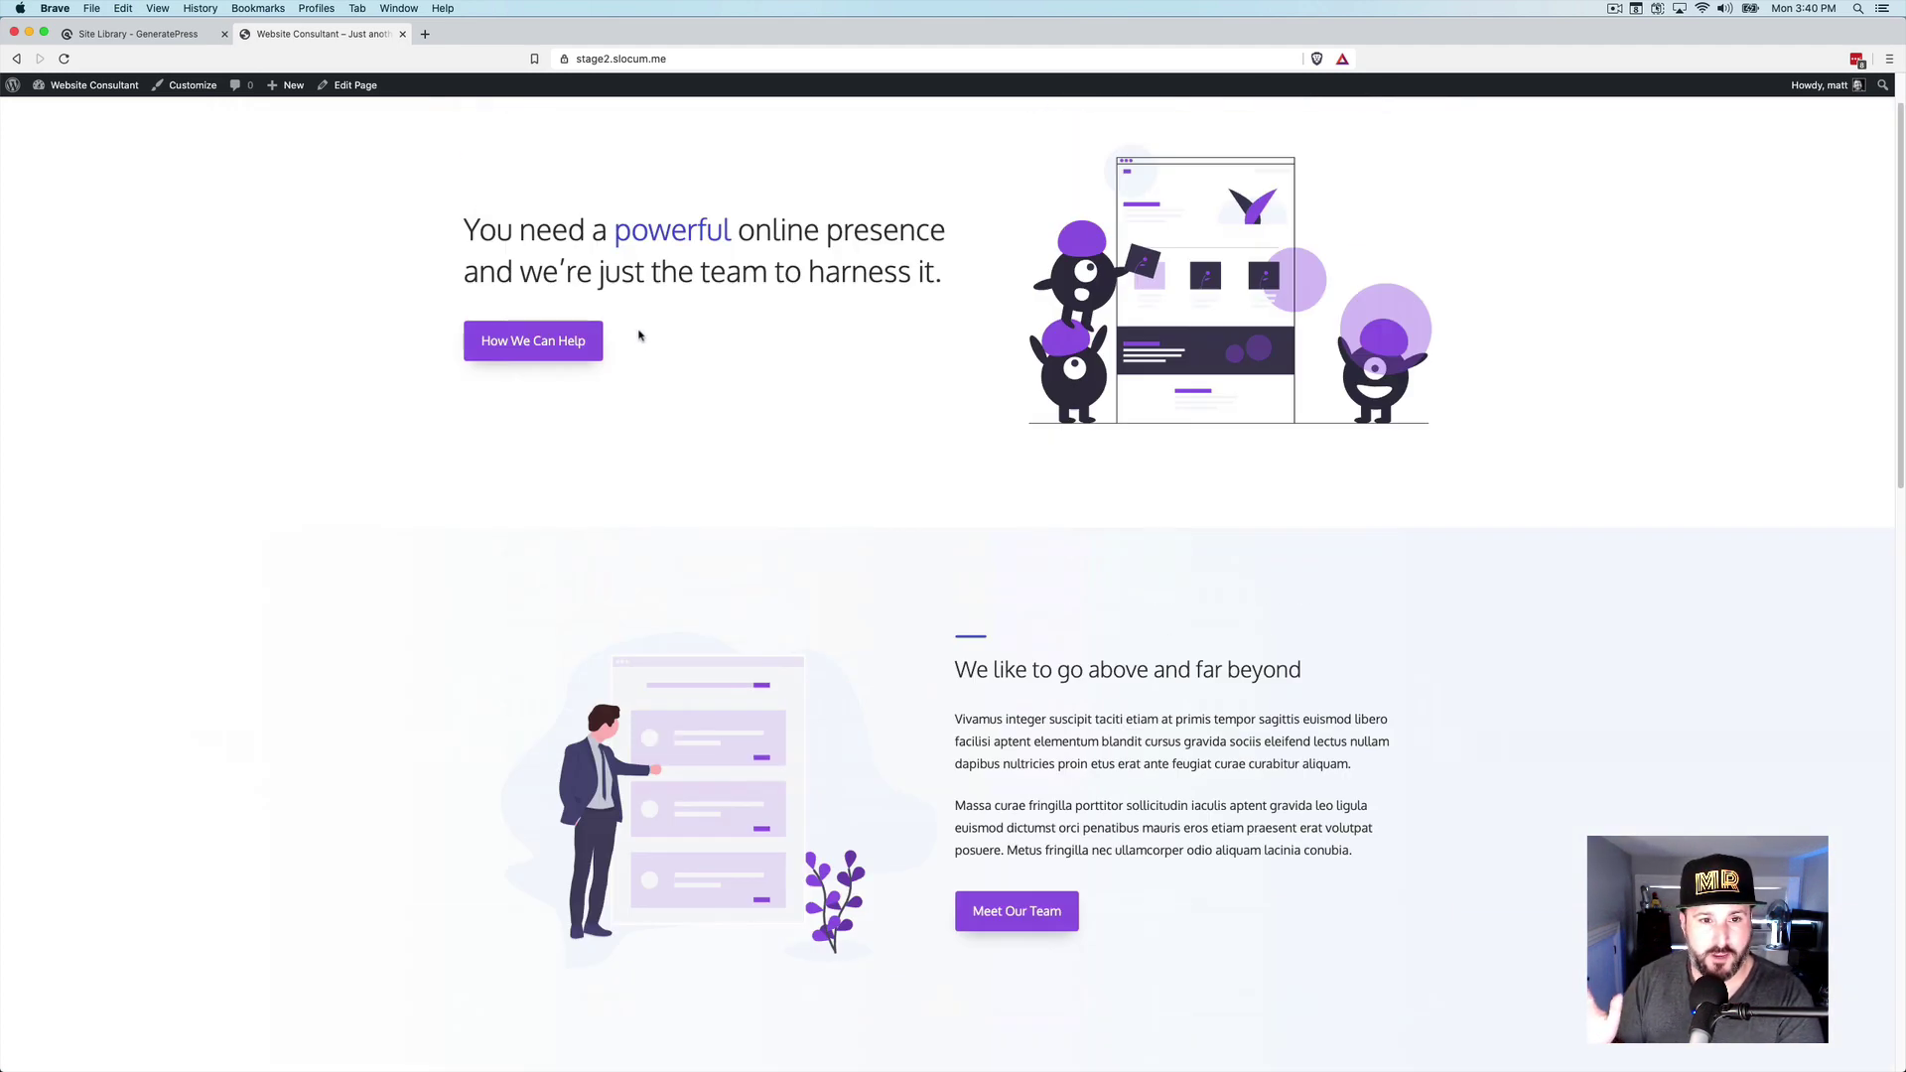
scroll(639, 335, "up", 2)
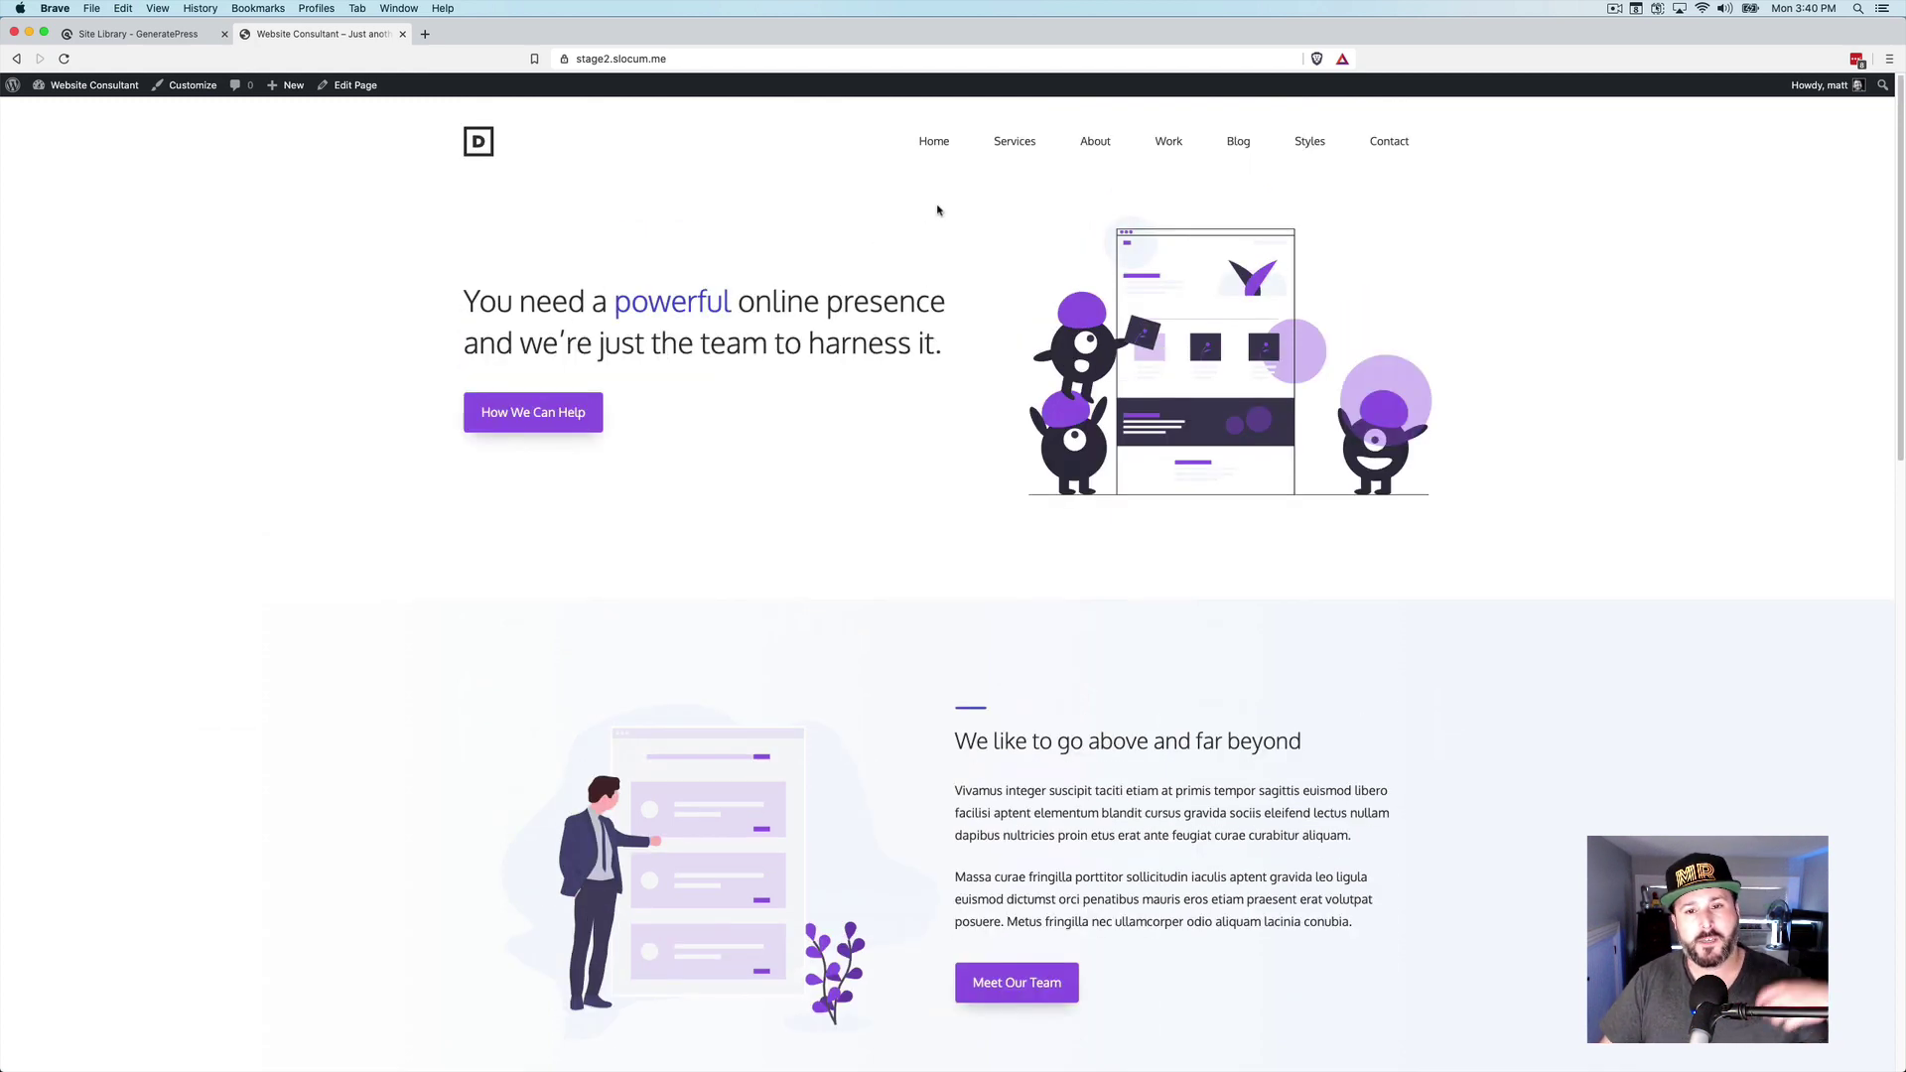
Look through the Services page from top to bottom.
left_click(1001, 142)
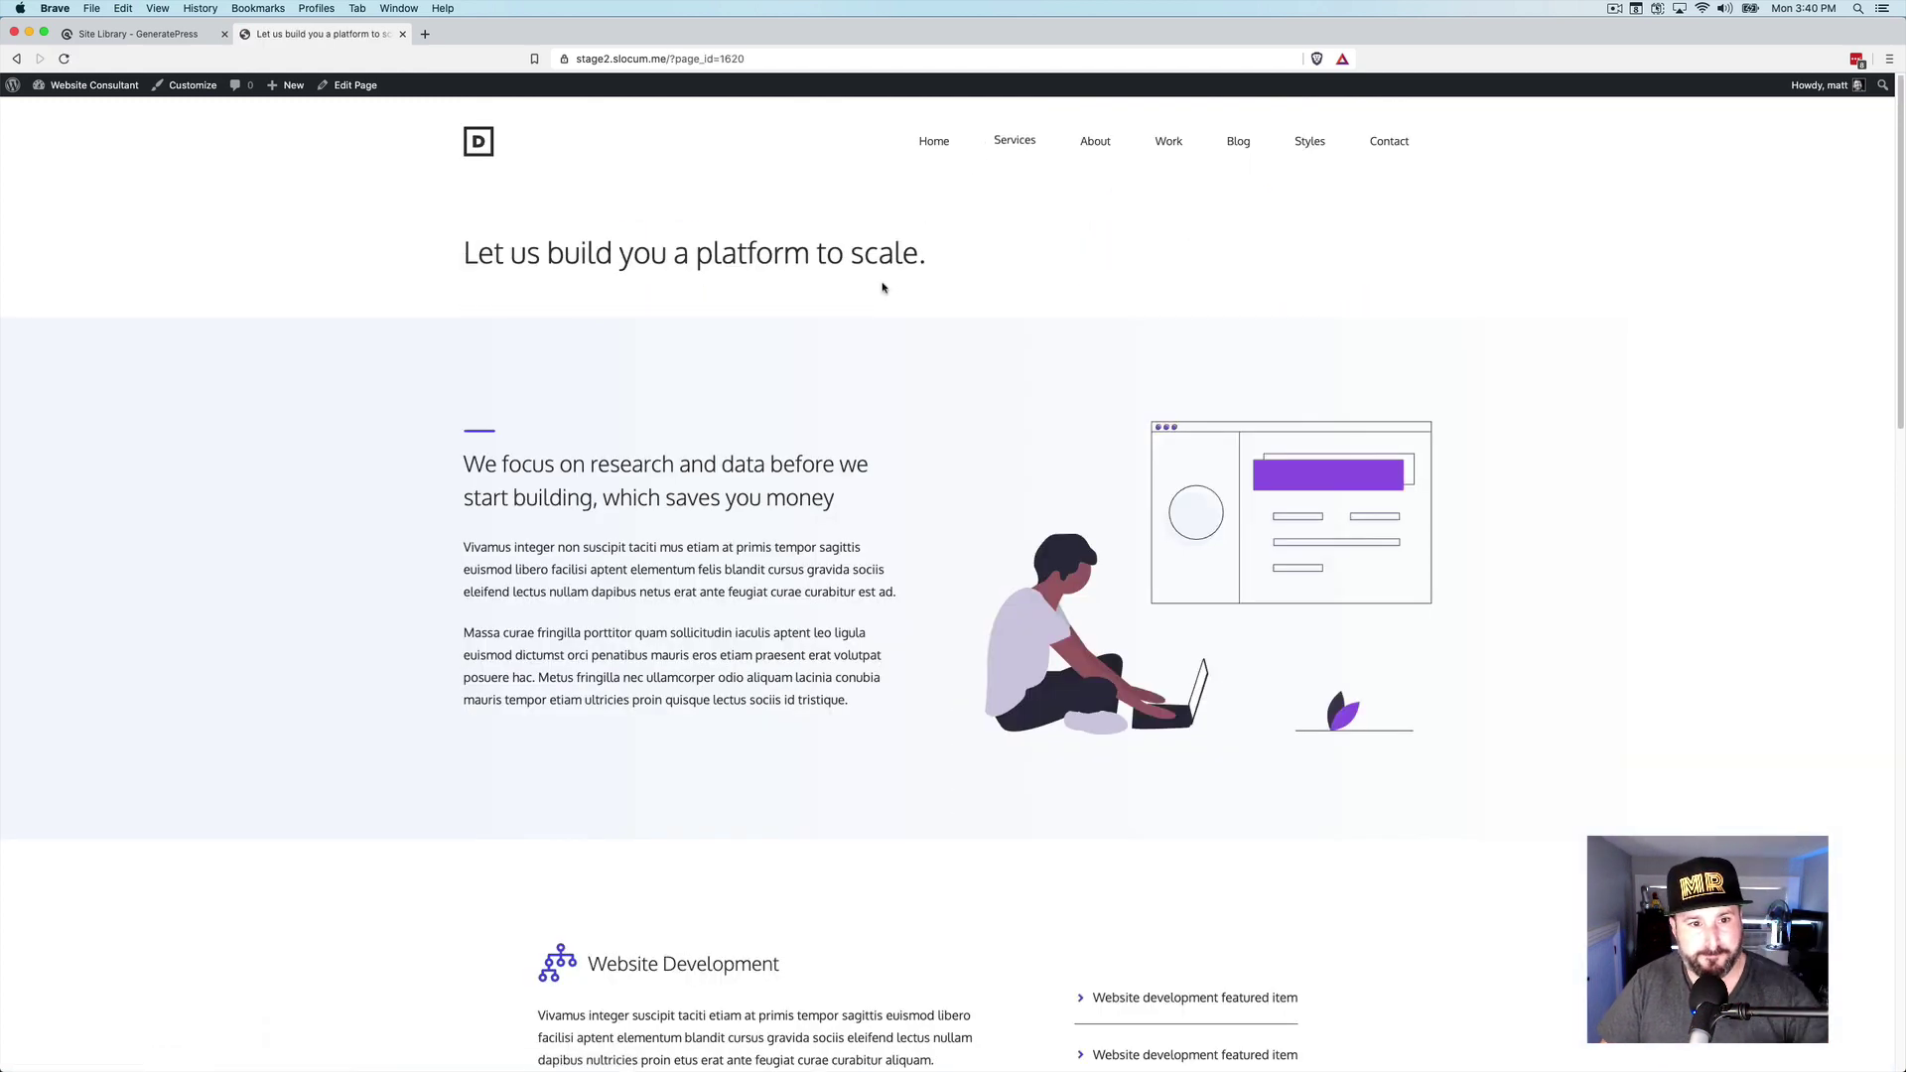
scroll(883, 289, "down", 2)
scroll(883, 290, "down", 1)
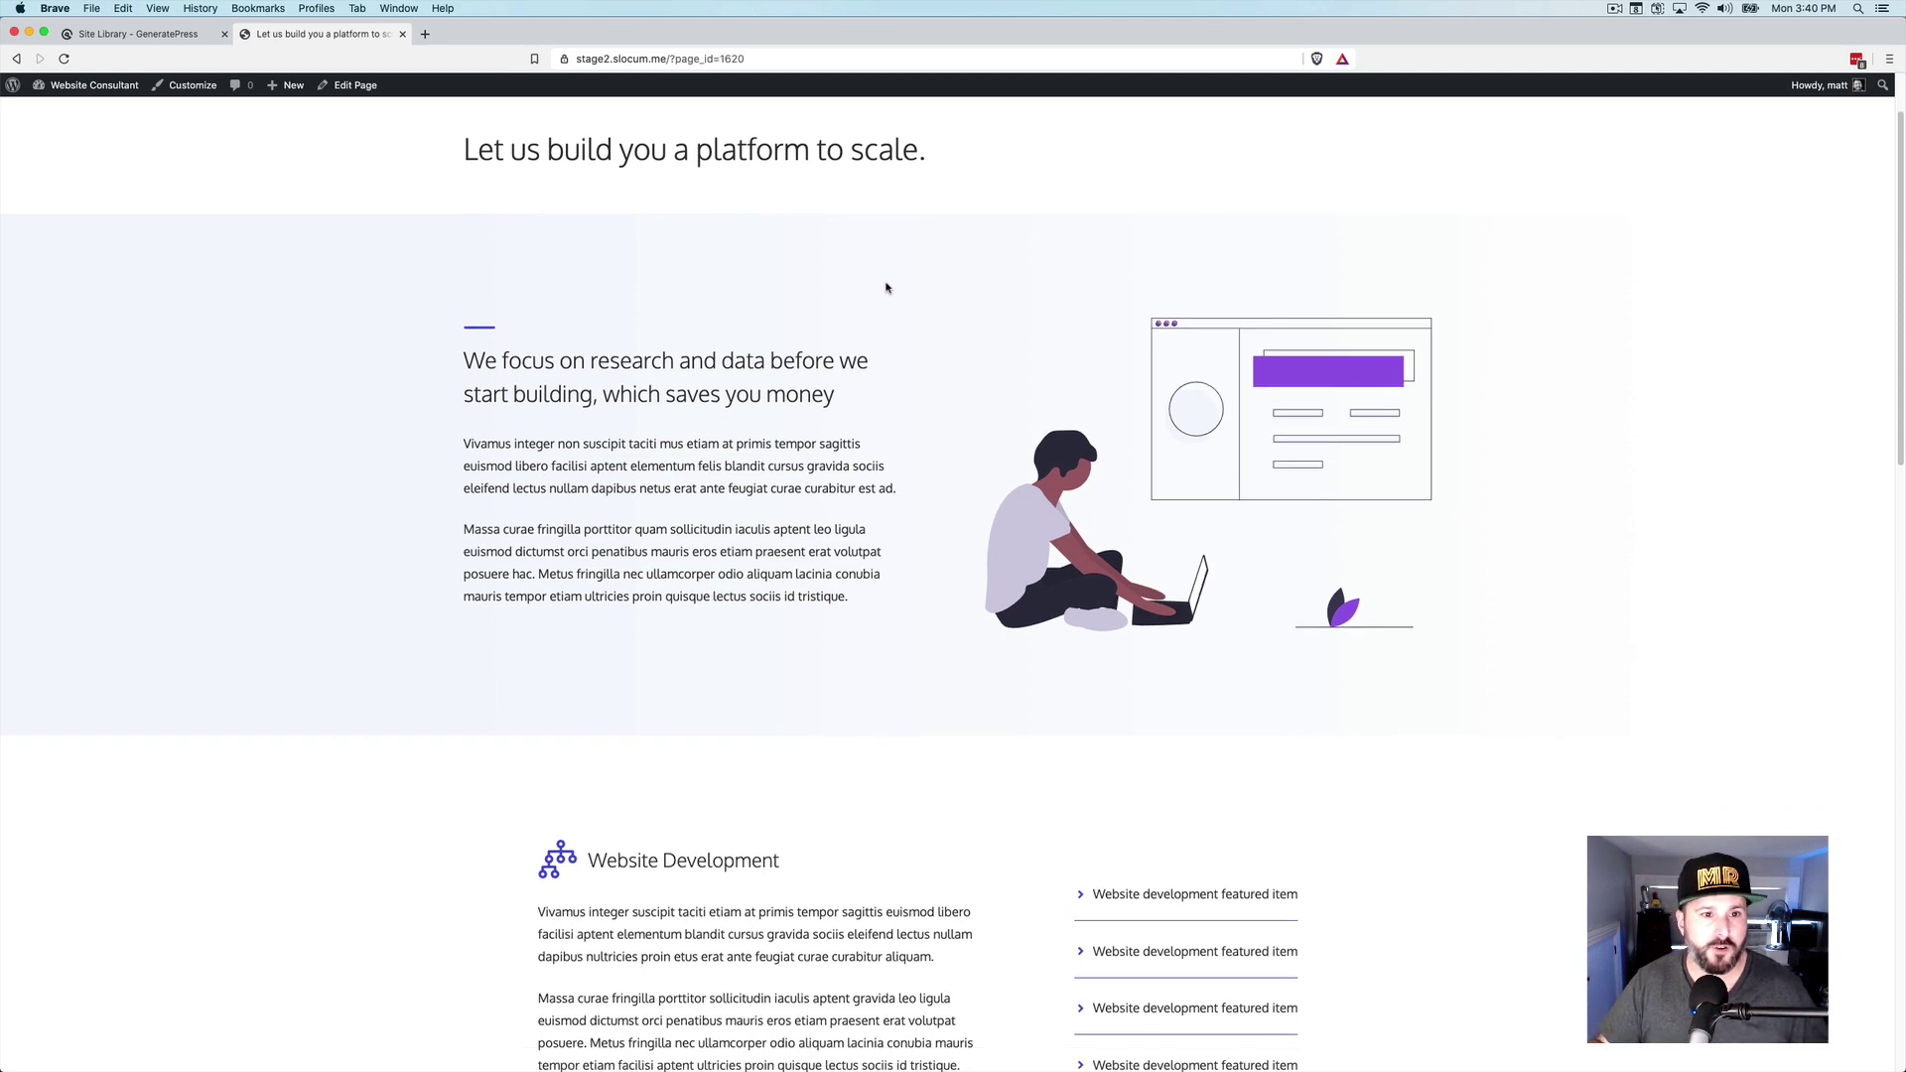
scroll(886, 288, "down", 10)
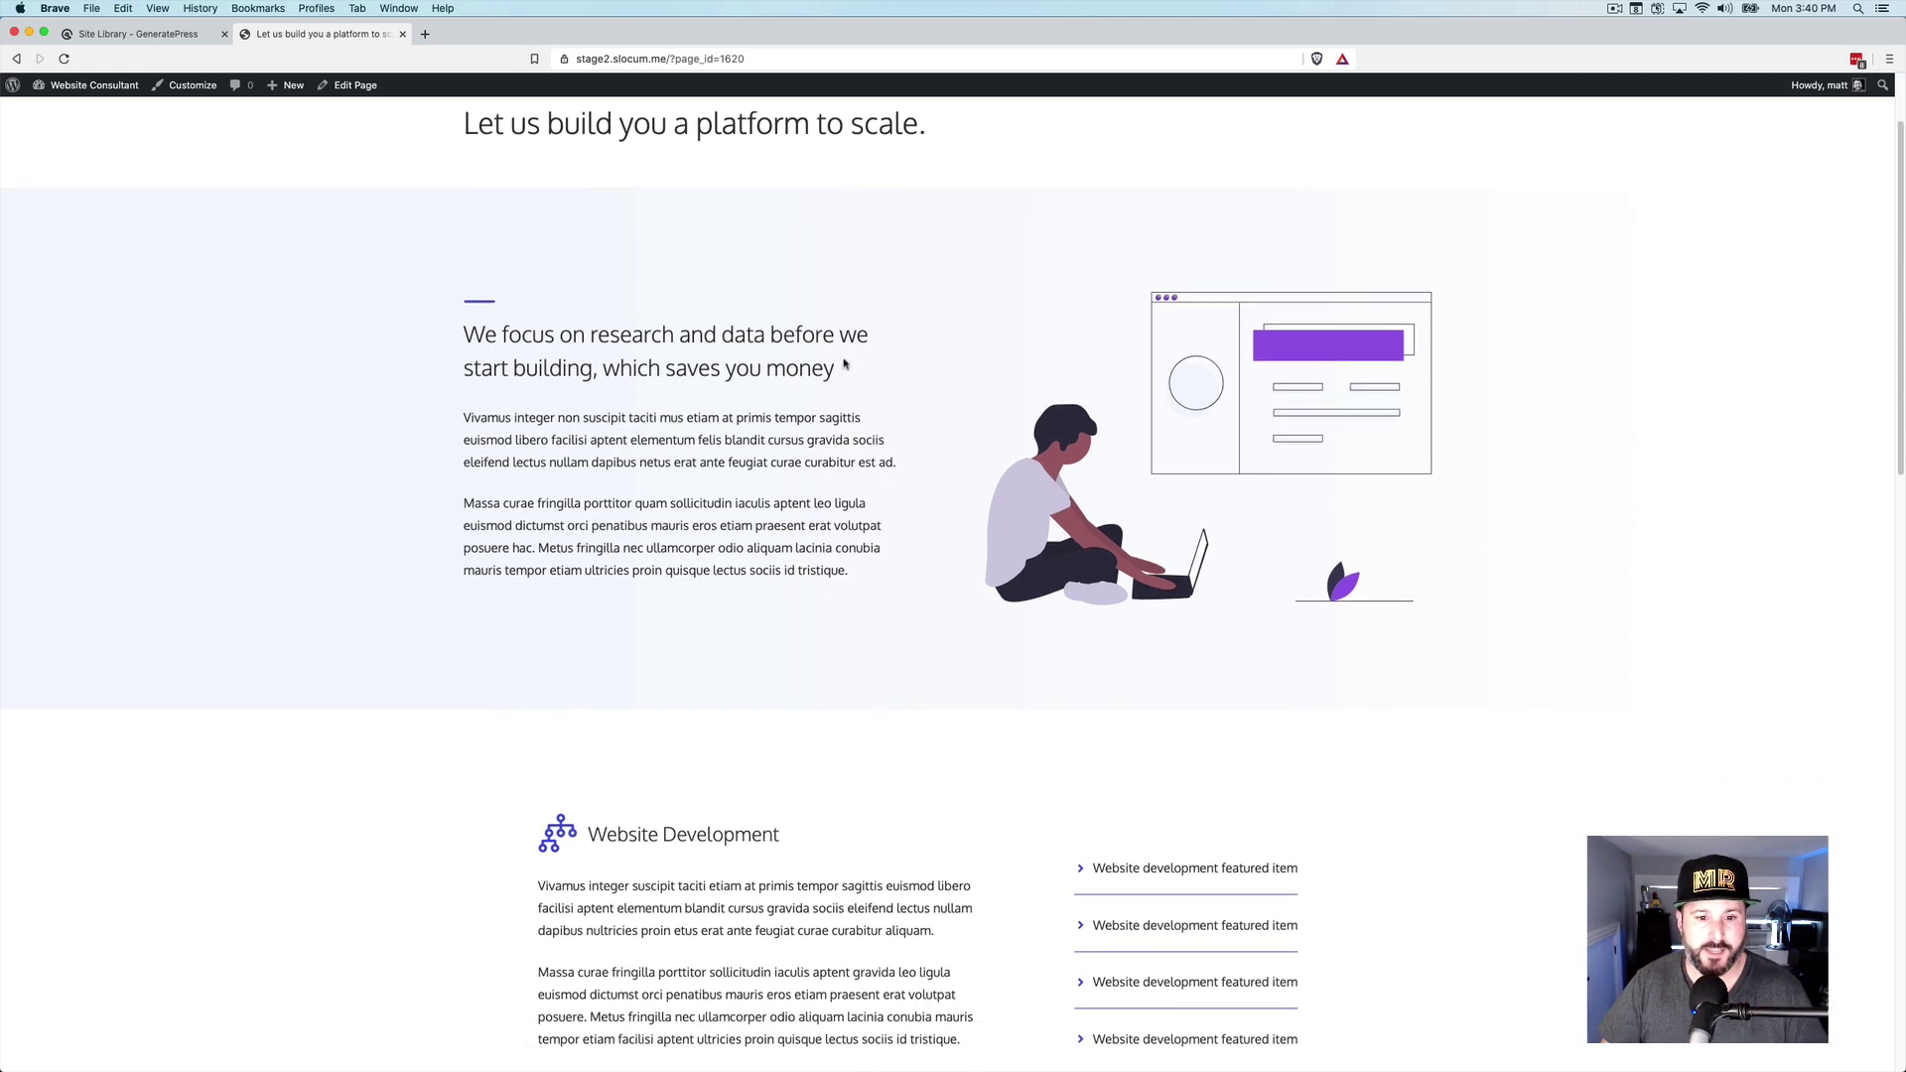
scroll(655, 415, "down", 1)
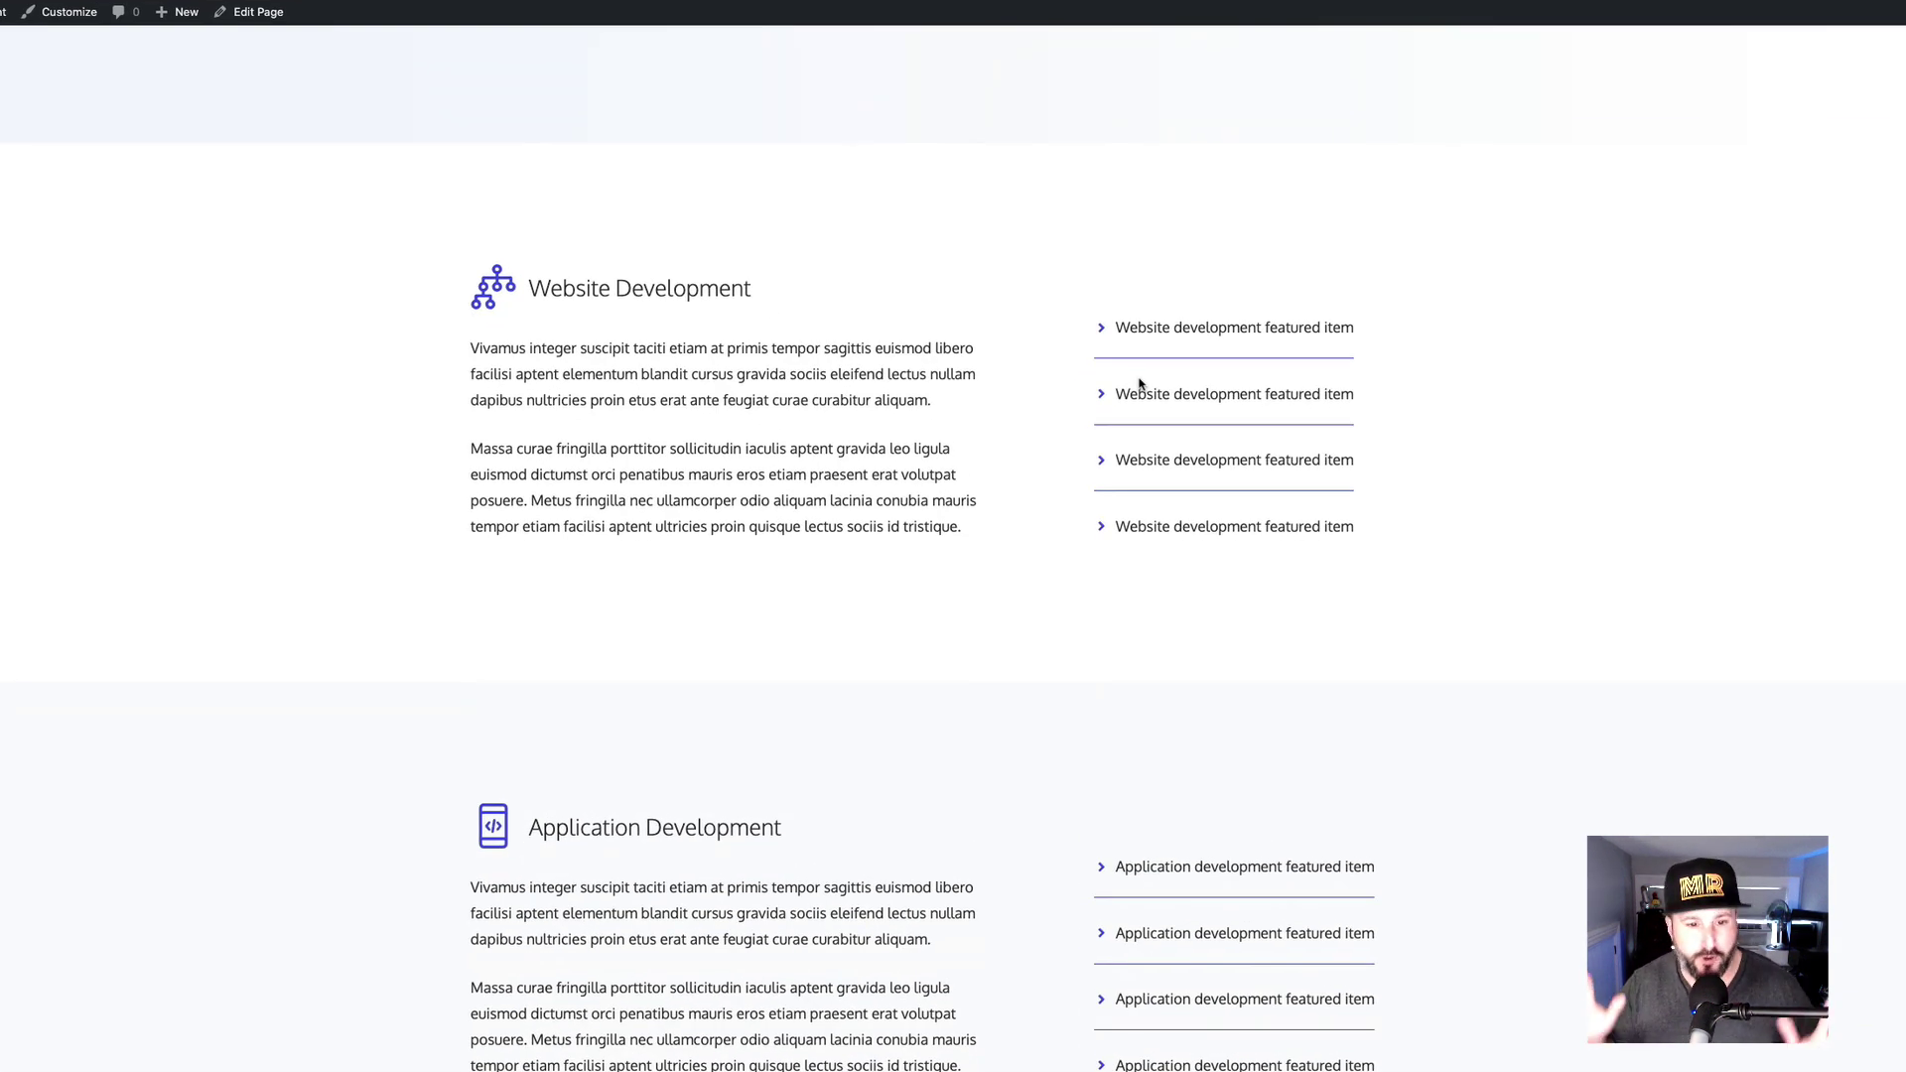
scroll(837, 407, "down", 1)
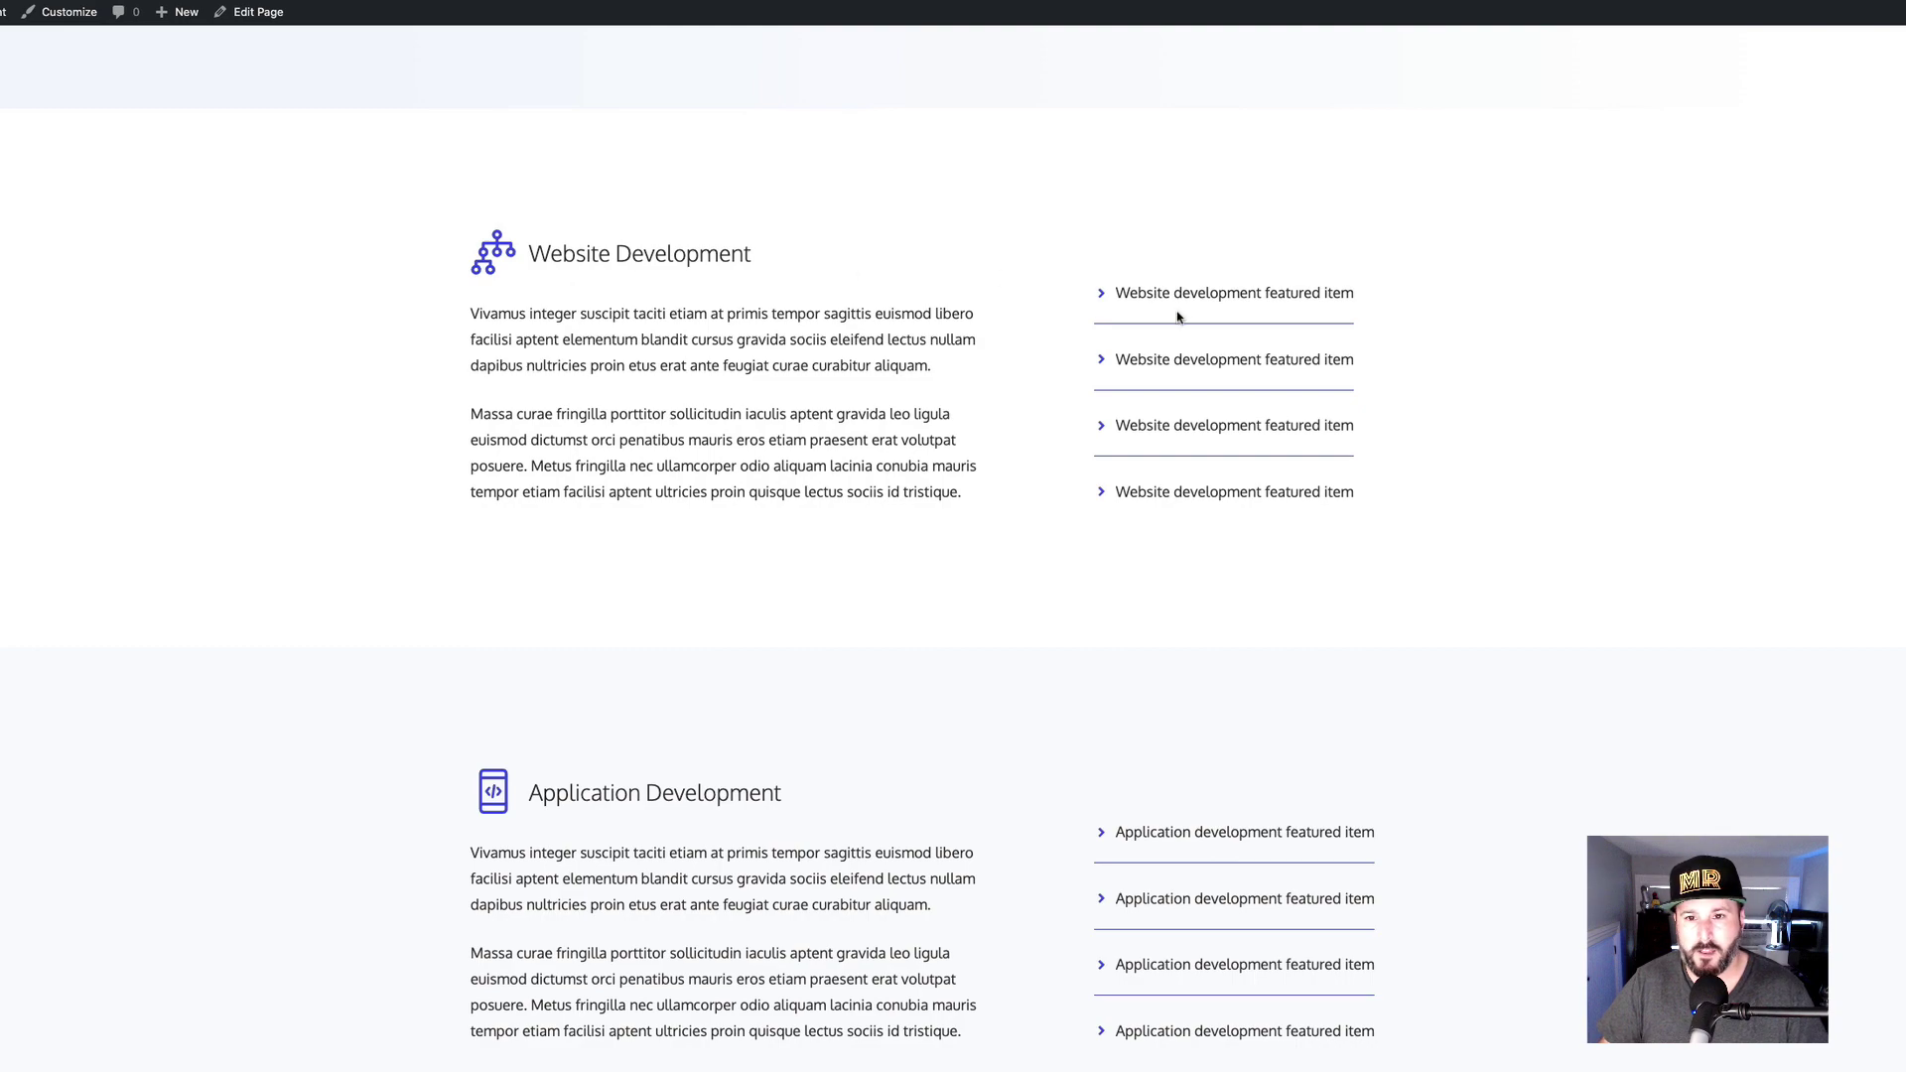
scroll(1158, 515, "down", 10)
scroll(1142, 635, "down", 5)
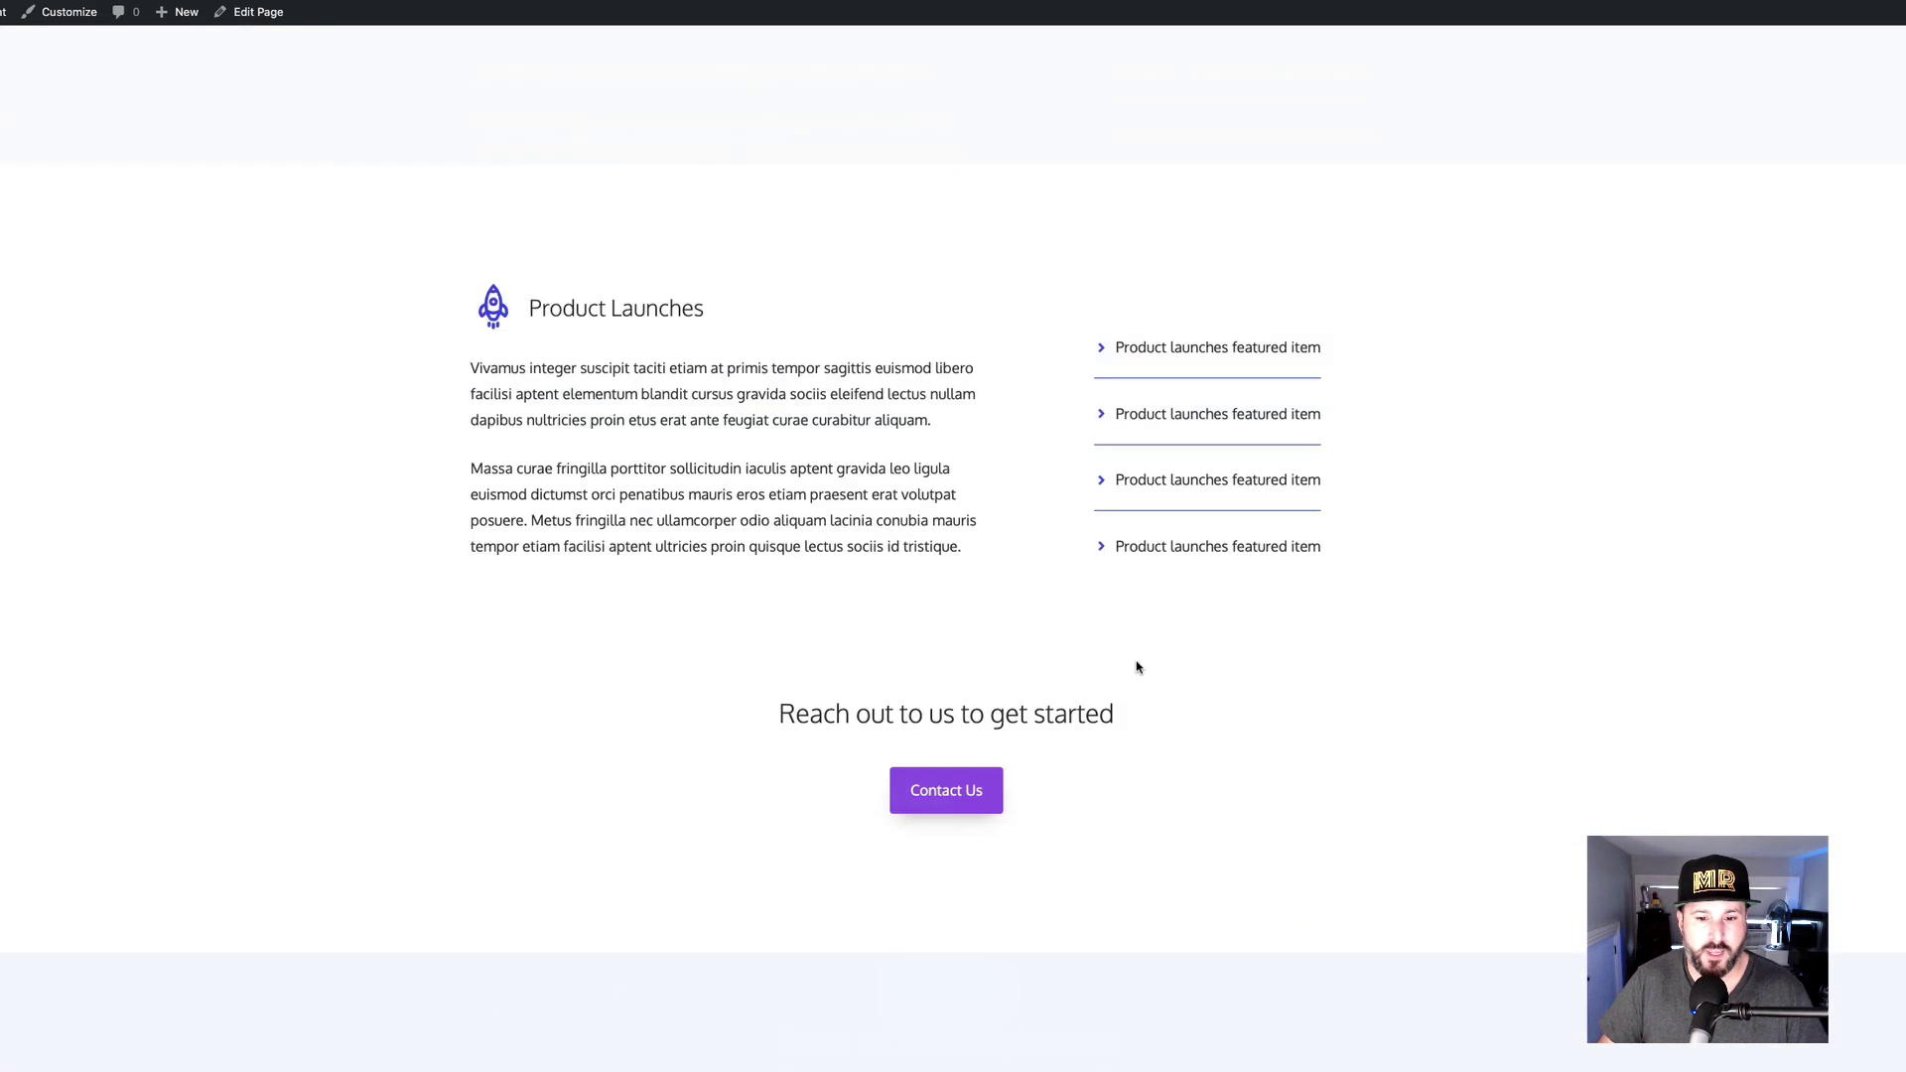
scroll(894, 446, "up", 1)
scroll(912, 441, "up", 20)
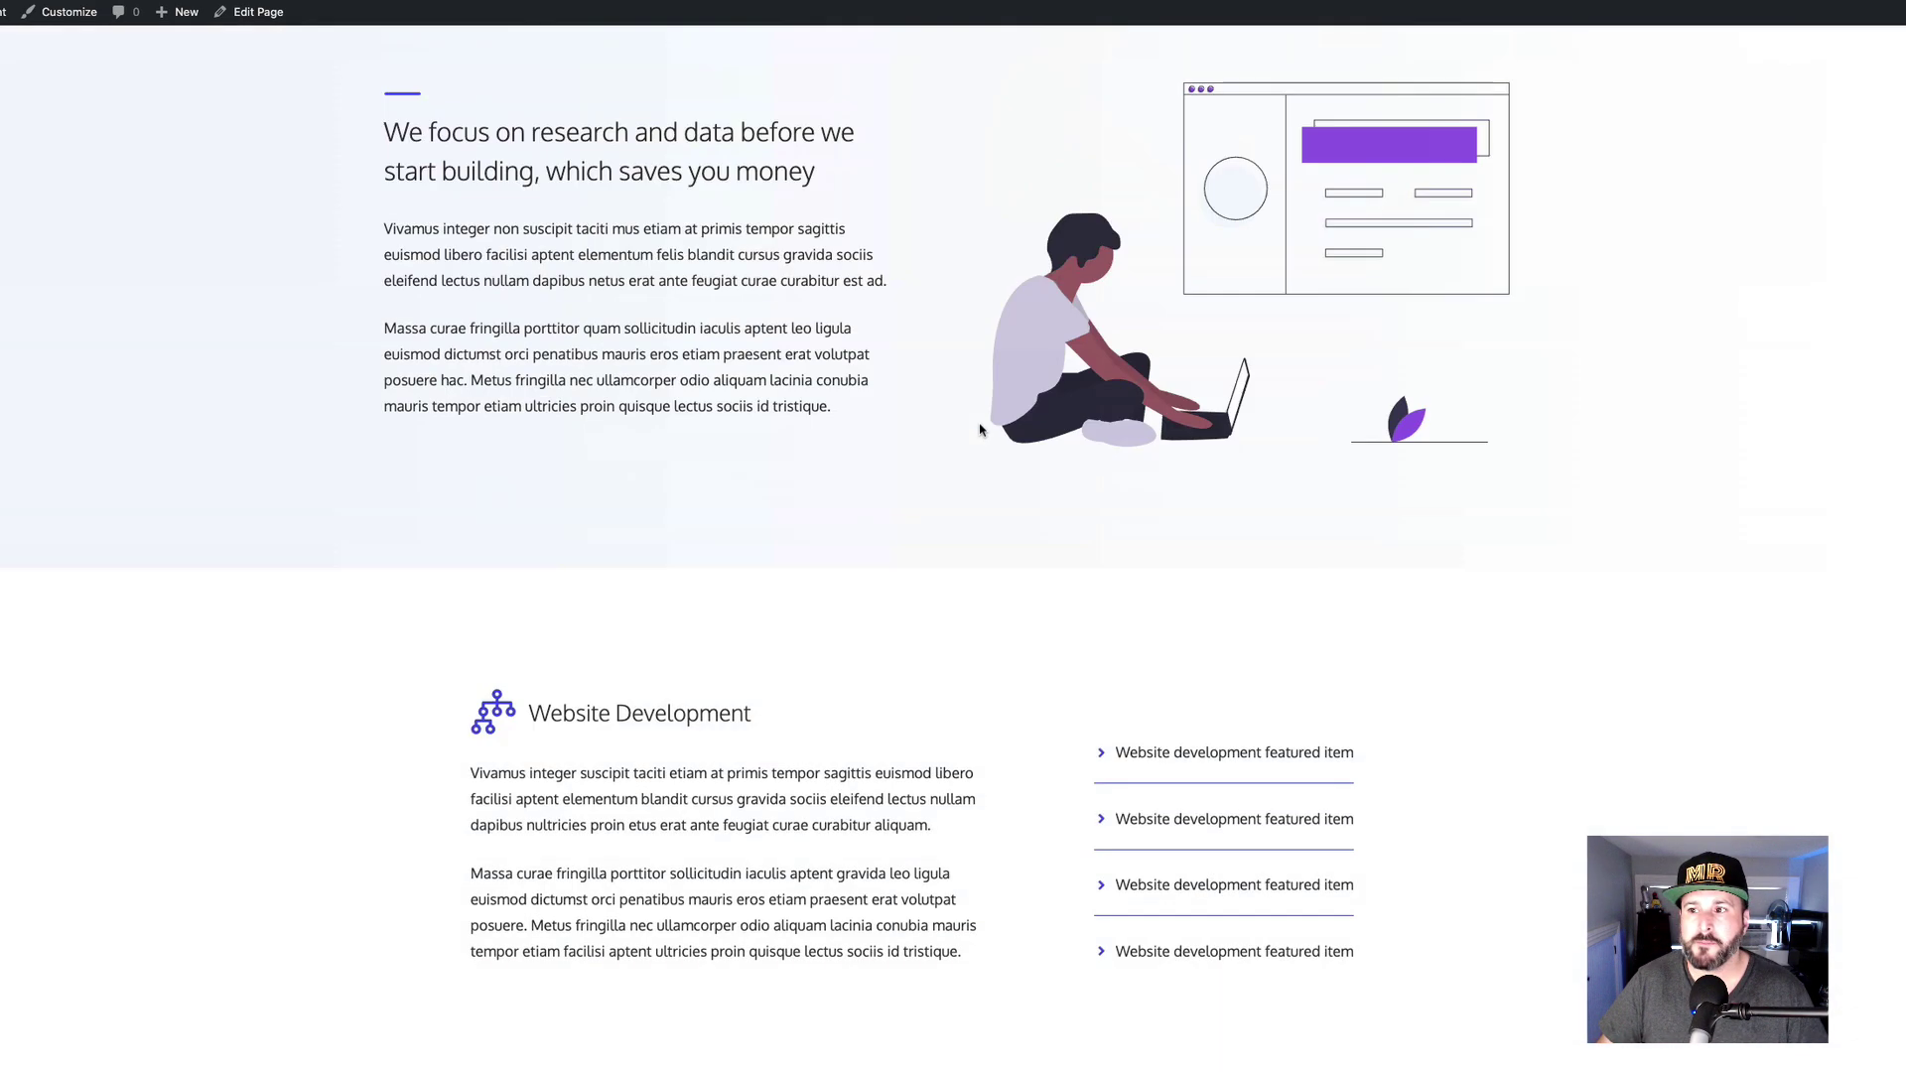
Browse the About page's team cards.
left_click(1108, 92)
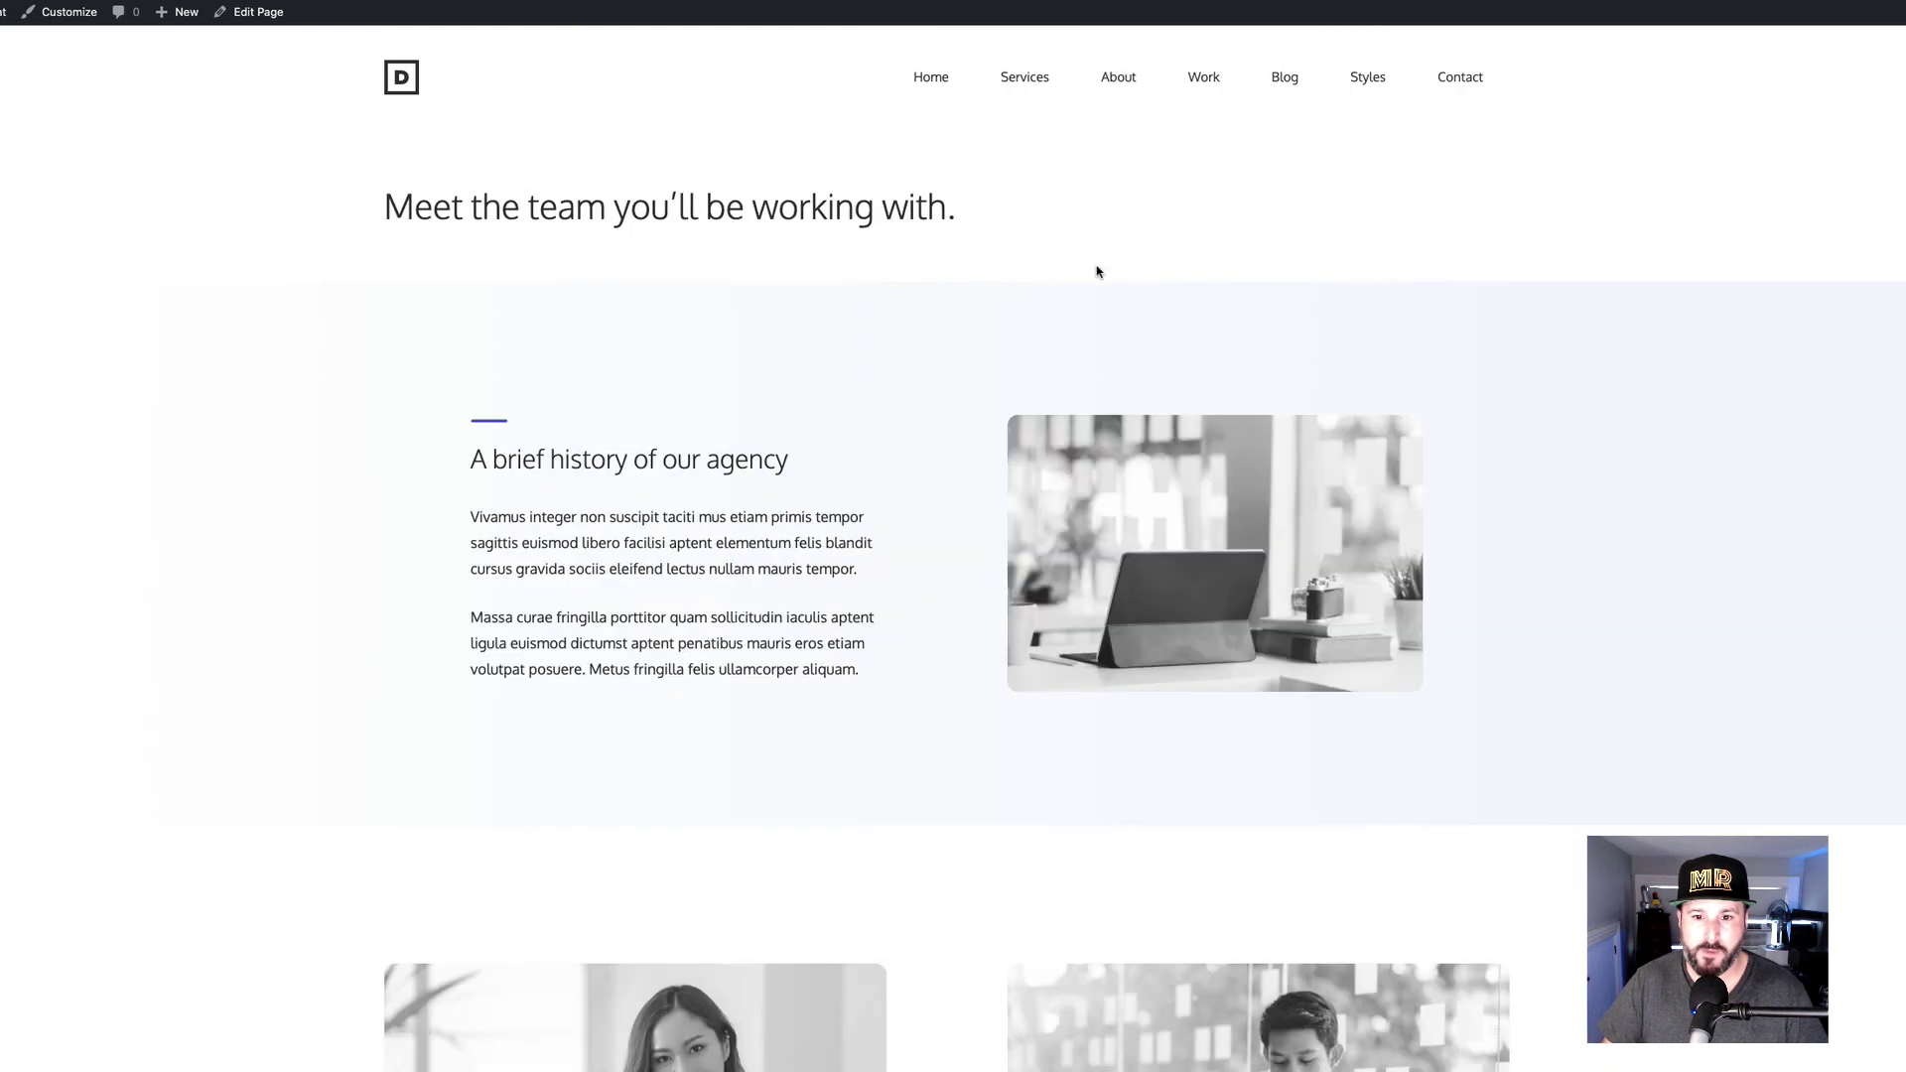
scroll(1093, 298, "down", 4)
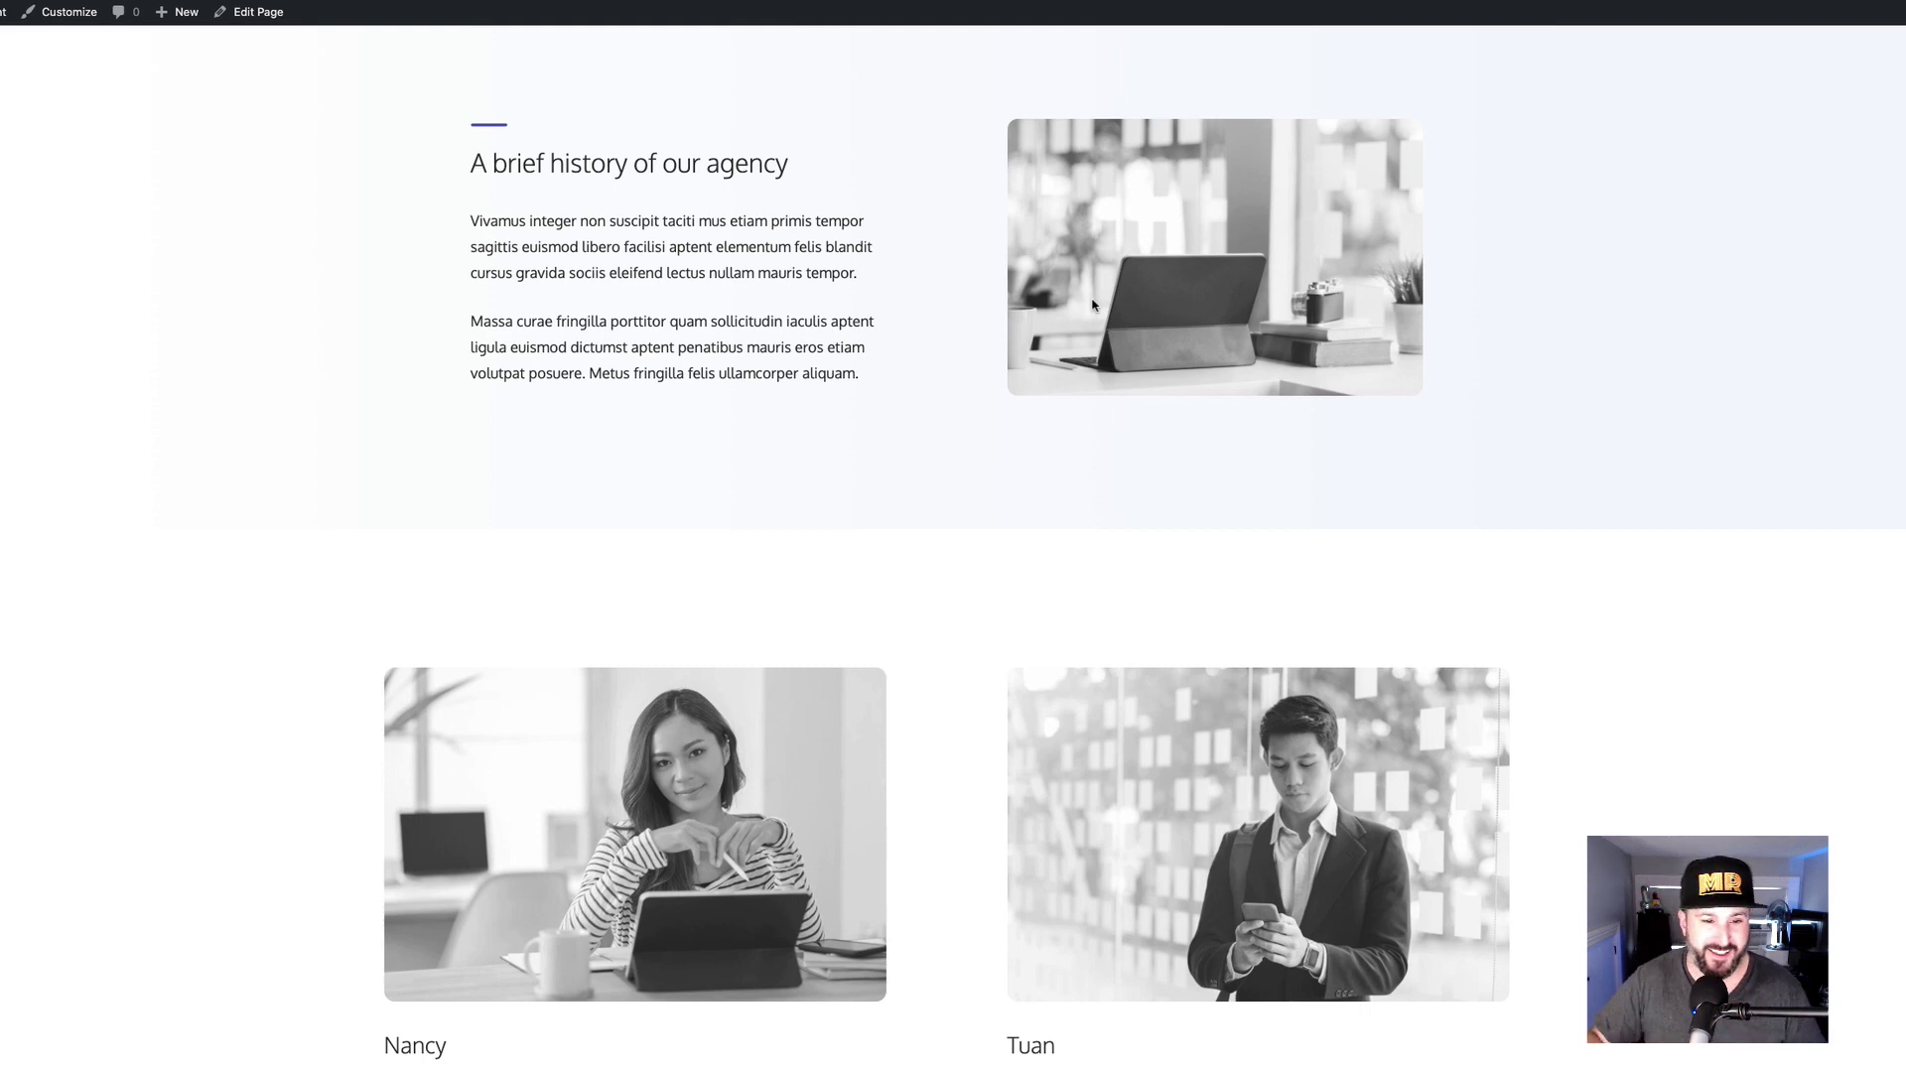
scroll(1092, 338, "down", 8)
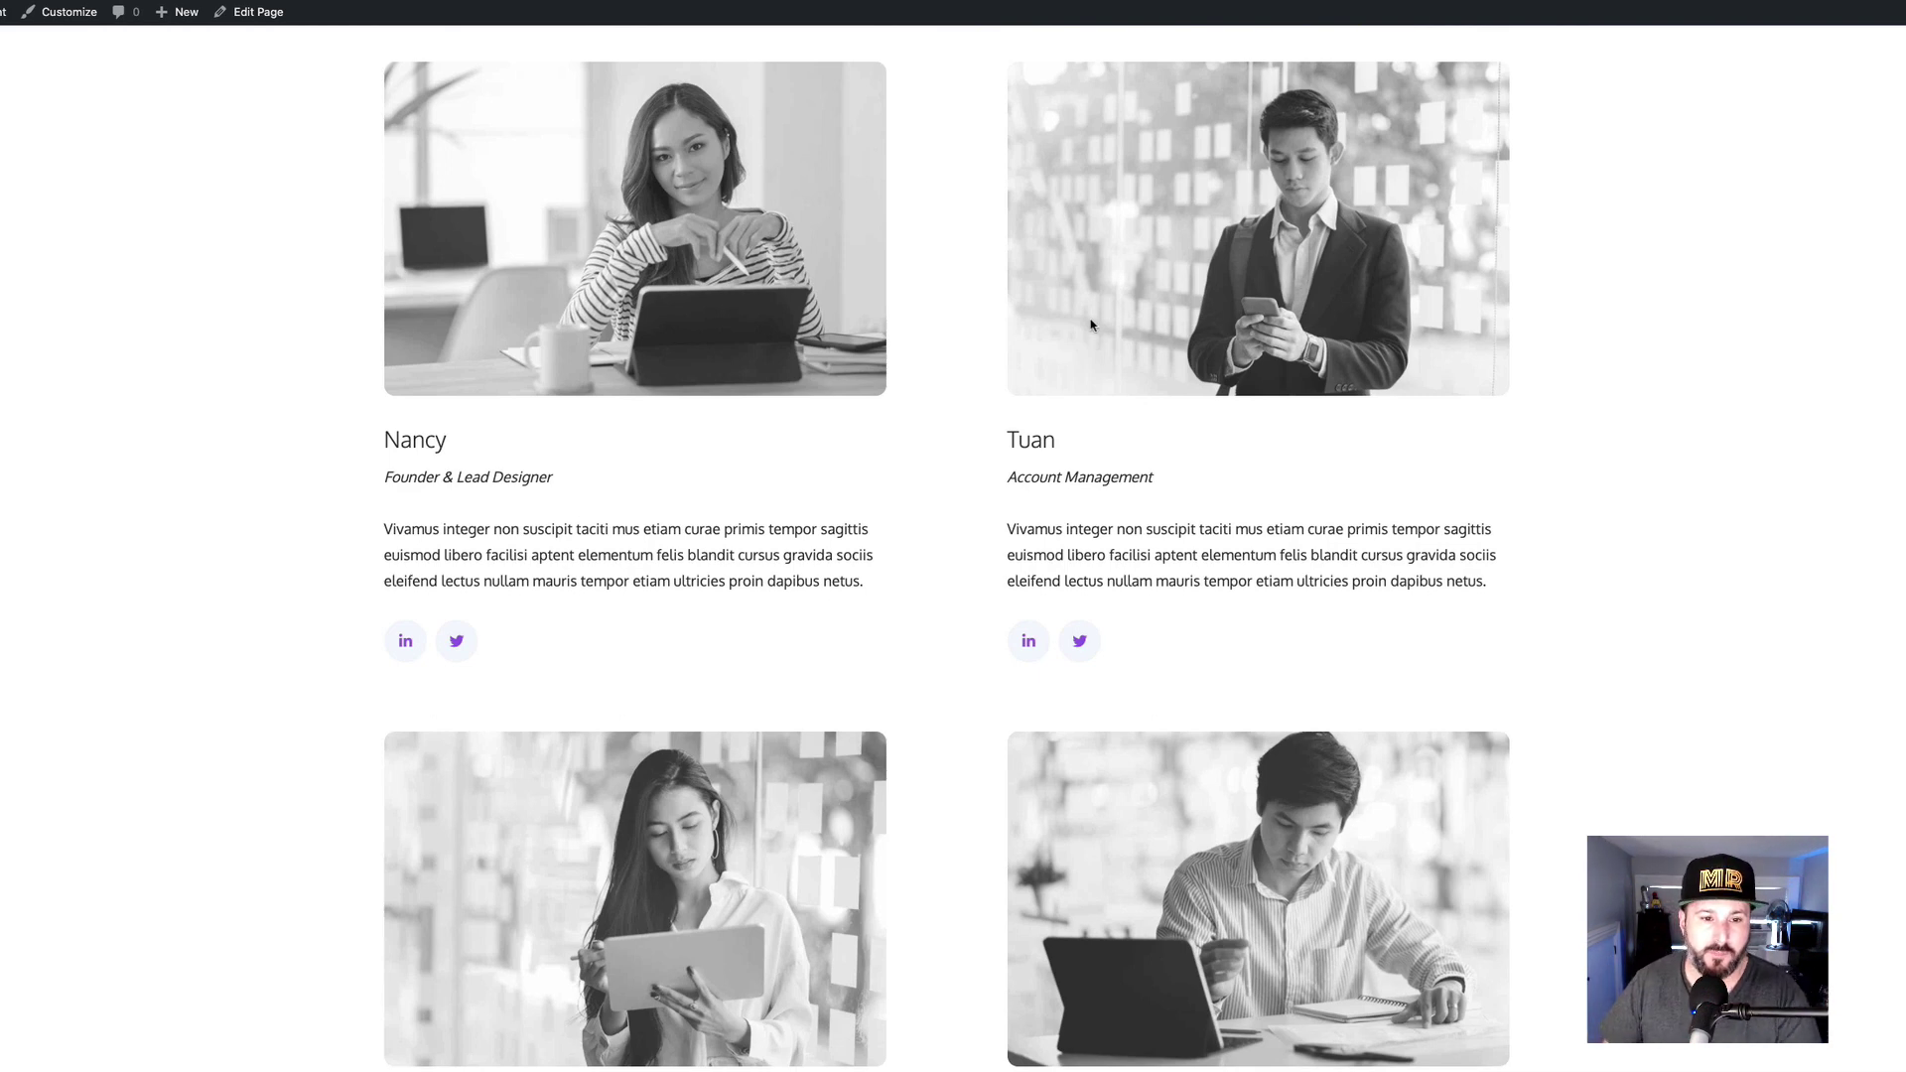
scroll(1091, 325, "down", 6)
scroll(1050, 329, "up", 6)
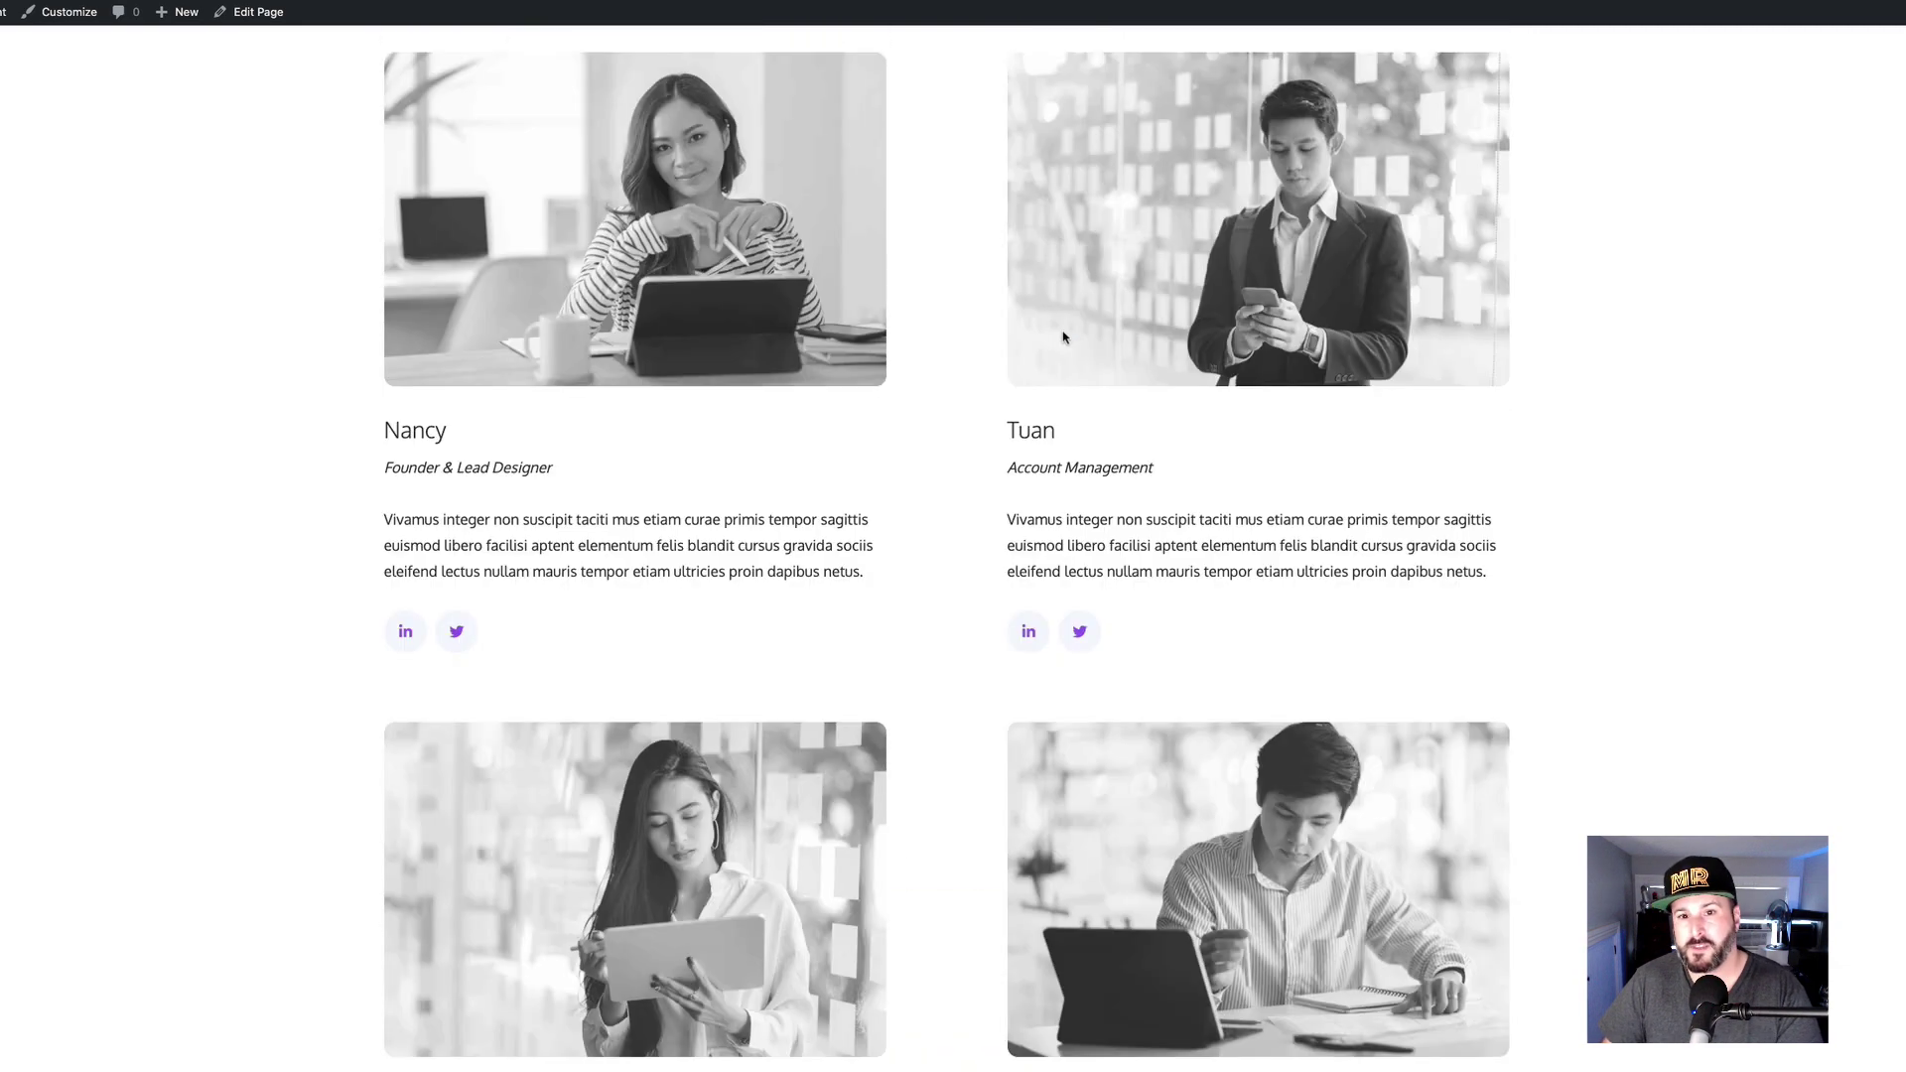
scroll(1062, 337, "up", 8)
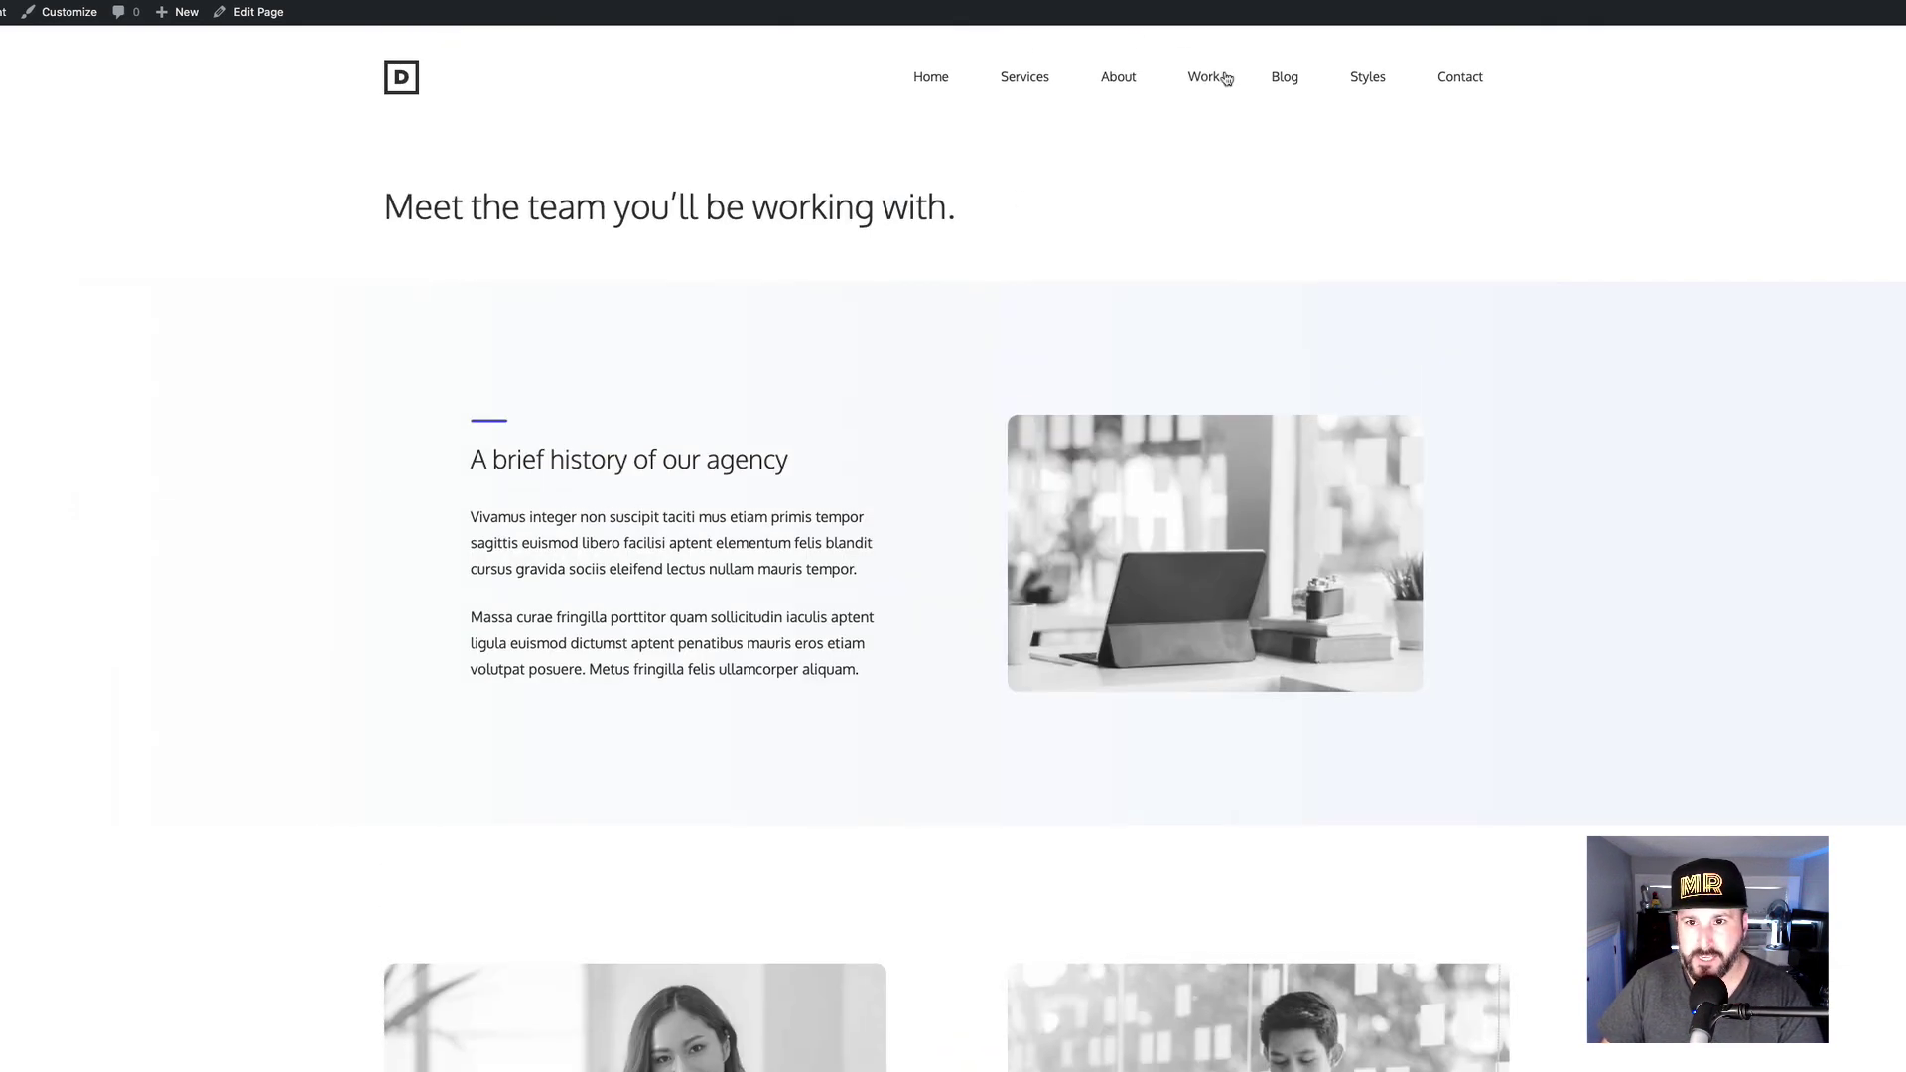
Go to the Work page, 'Our latest work.', and scroll its project list.
left_click(1227, 78)
scroll(1117, 321, "down", 3)
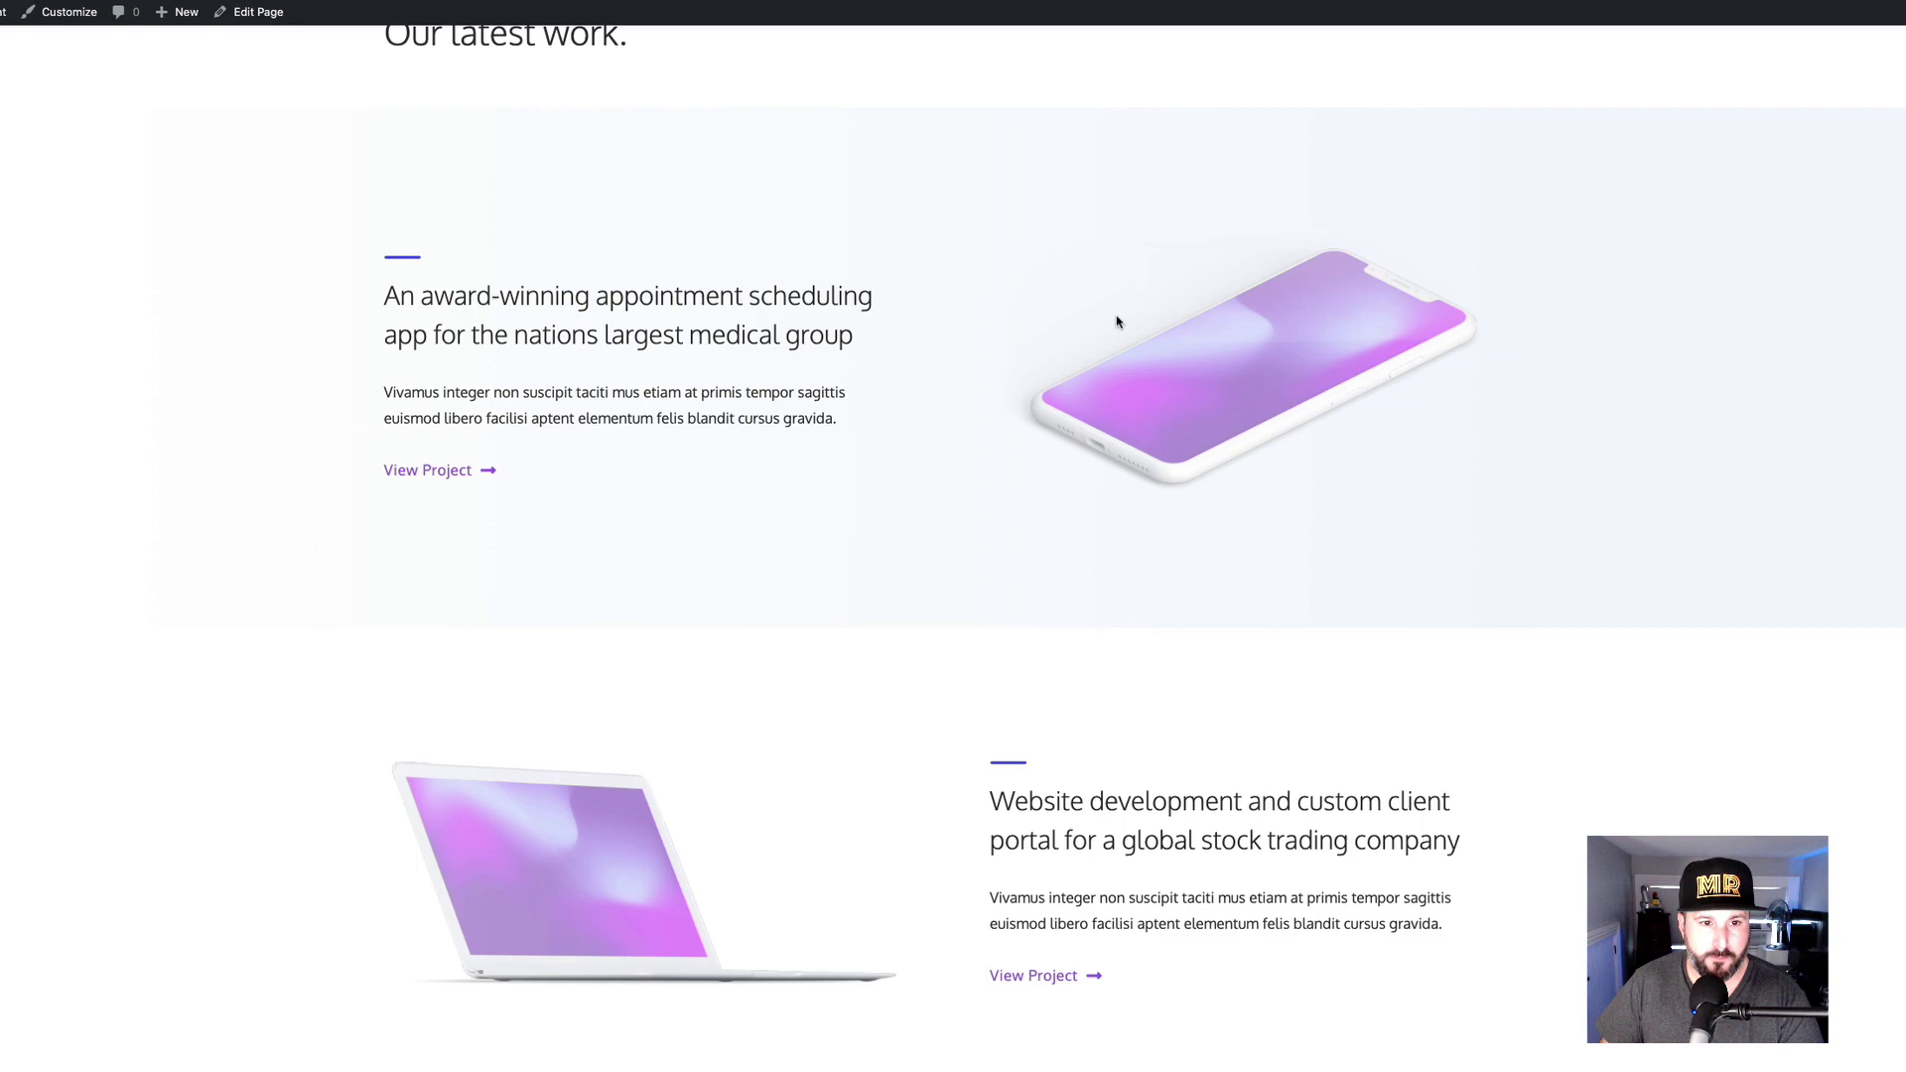
scroll(1117, 321, "down", 10)
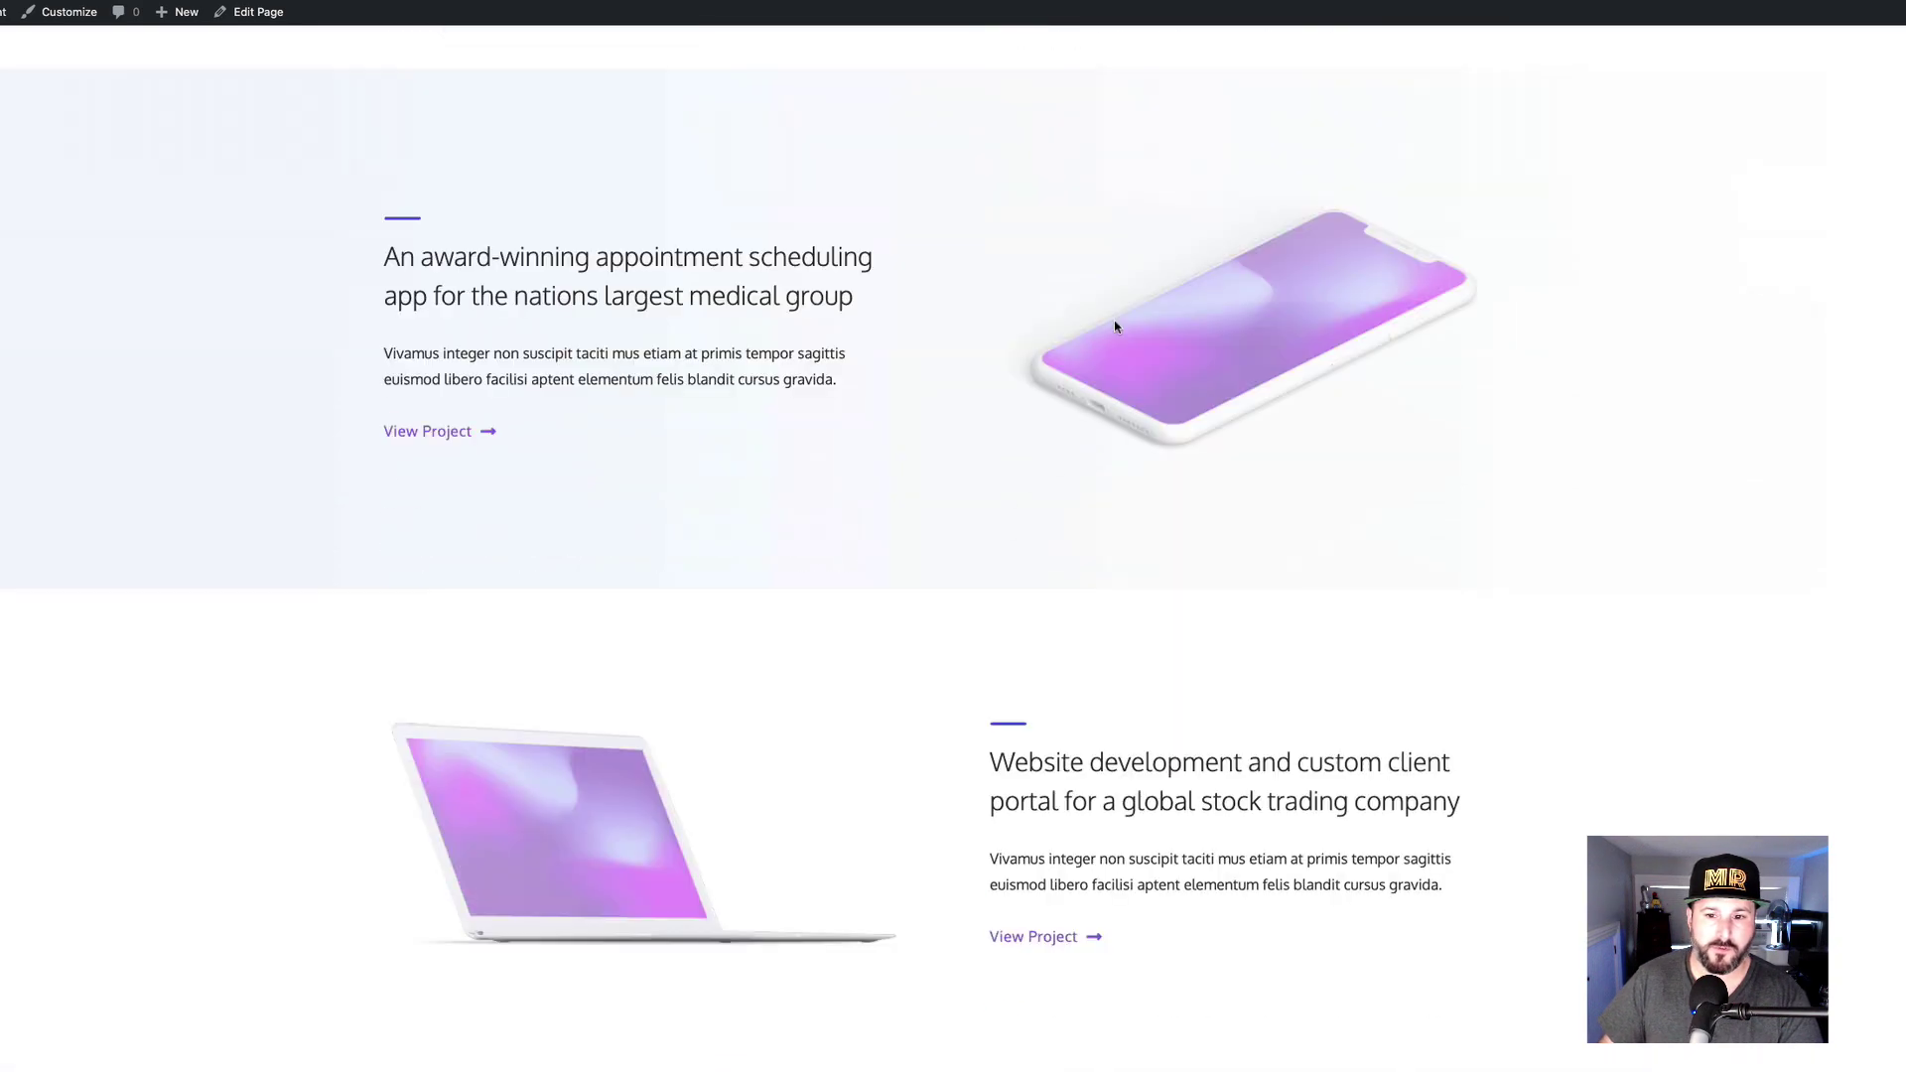
scroll(1115, 327, "down", 3)
scroll(1117, 324, "up", 15)
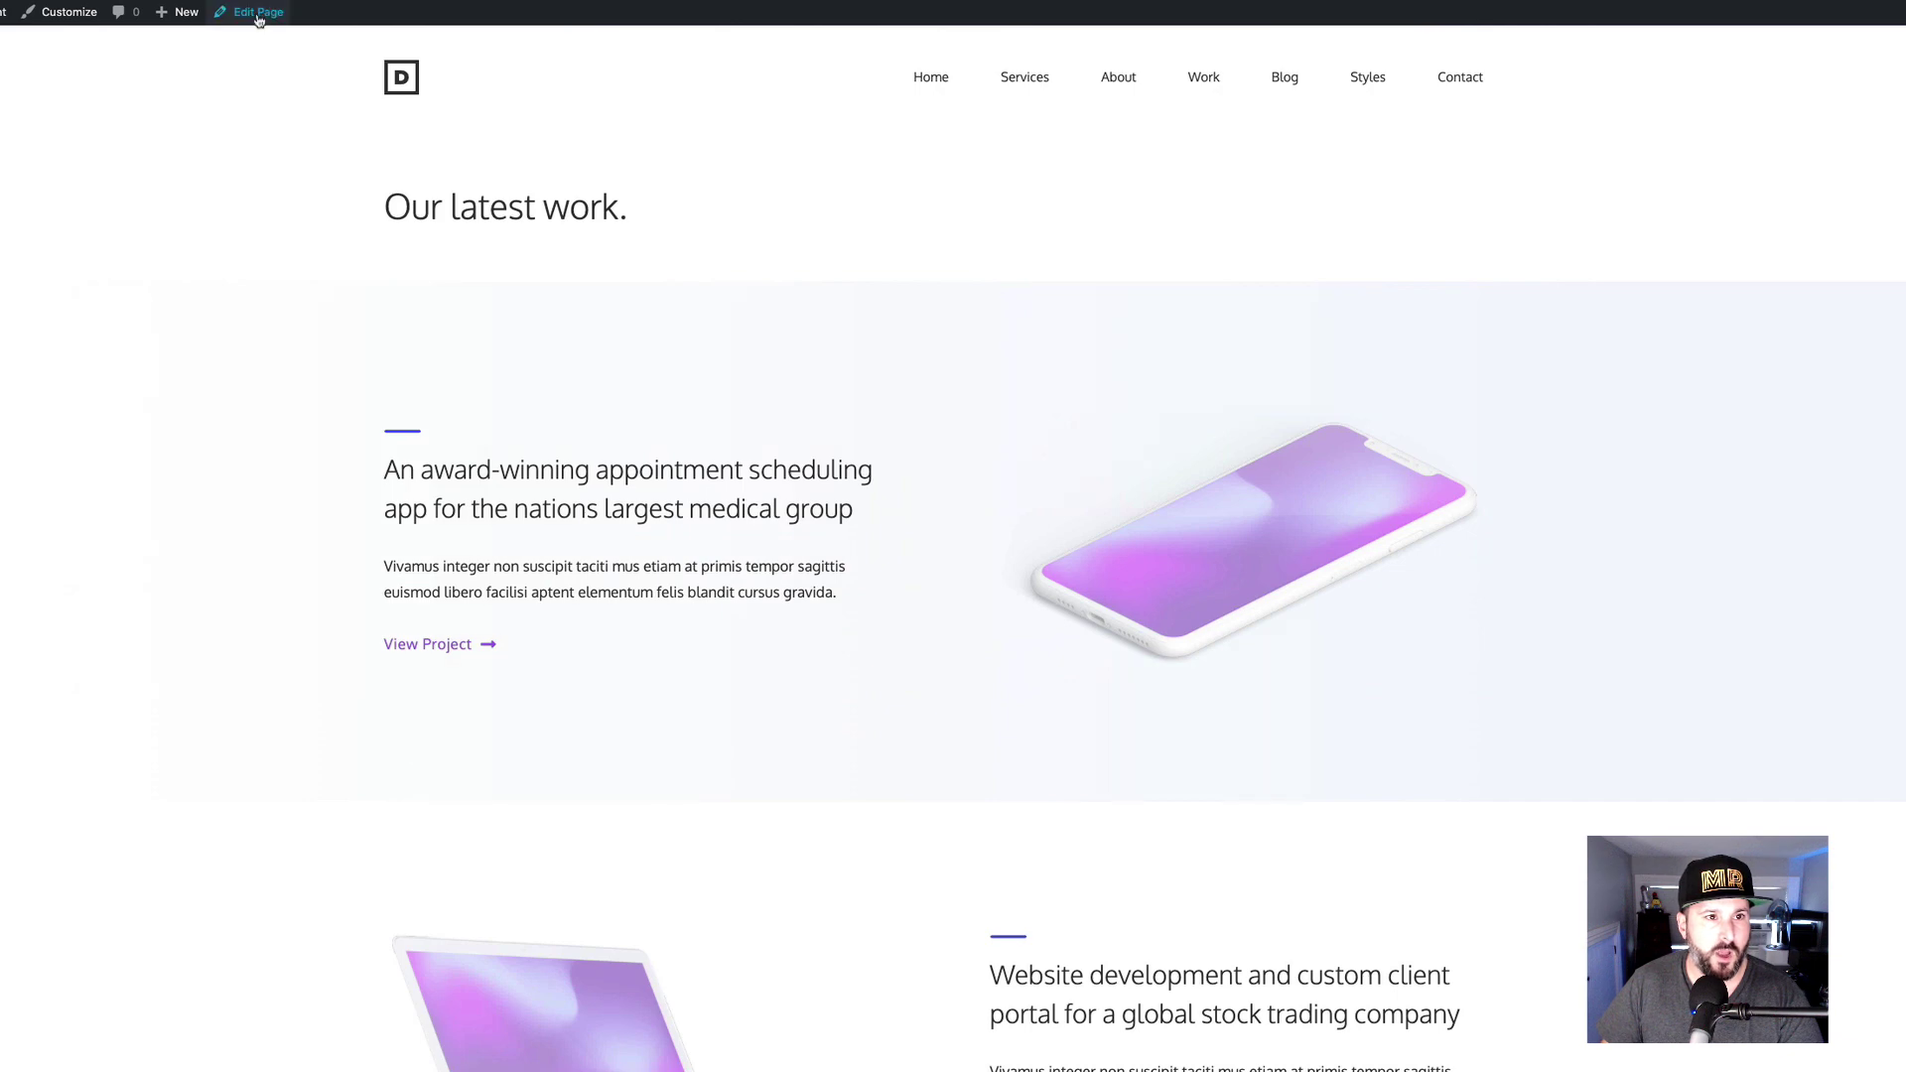
Open the Work page in the block editor and dismiss the backup notice.
left_click(256, 13)
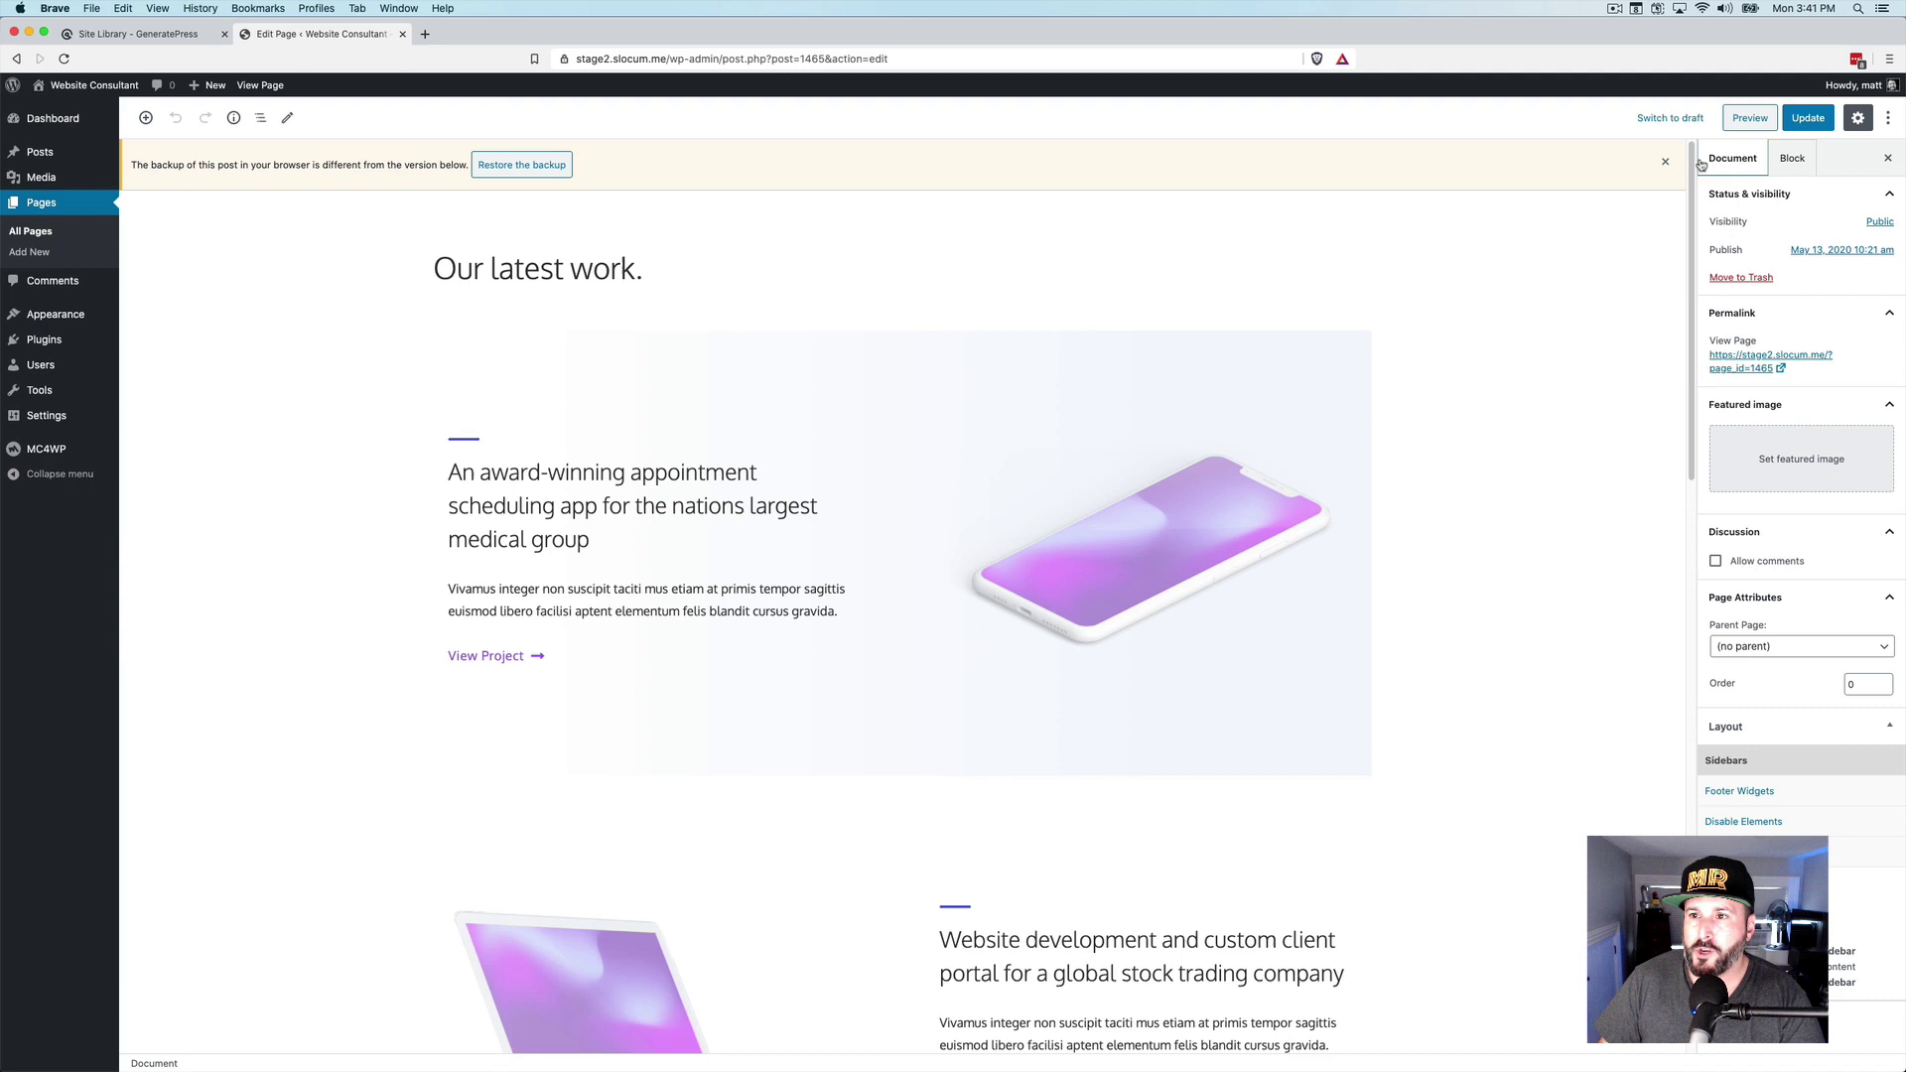
left_click(1665, 161)
scroll(1588, 290, "down", 3)
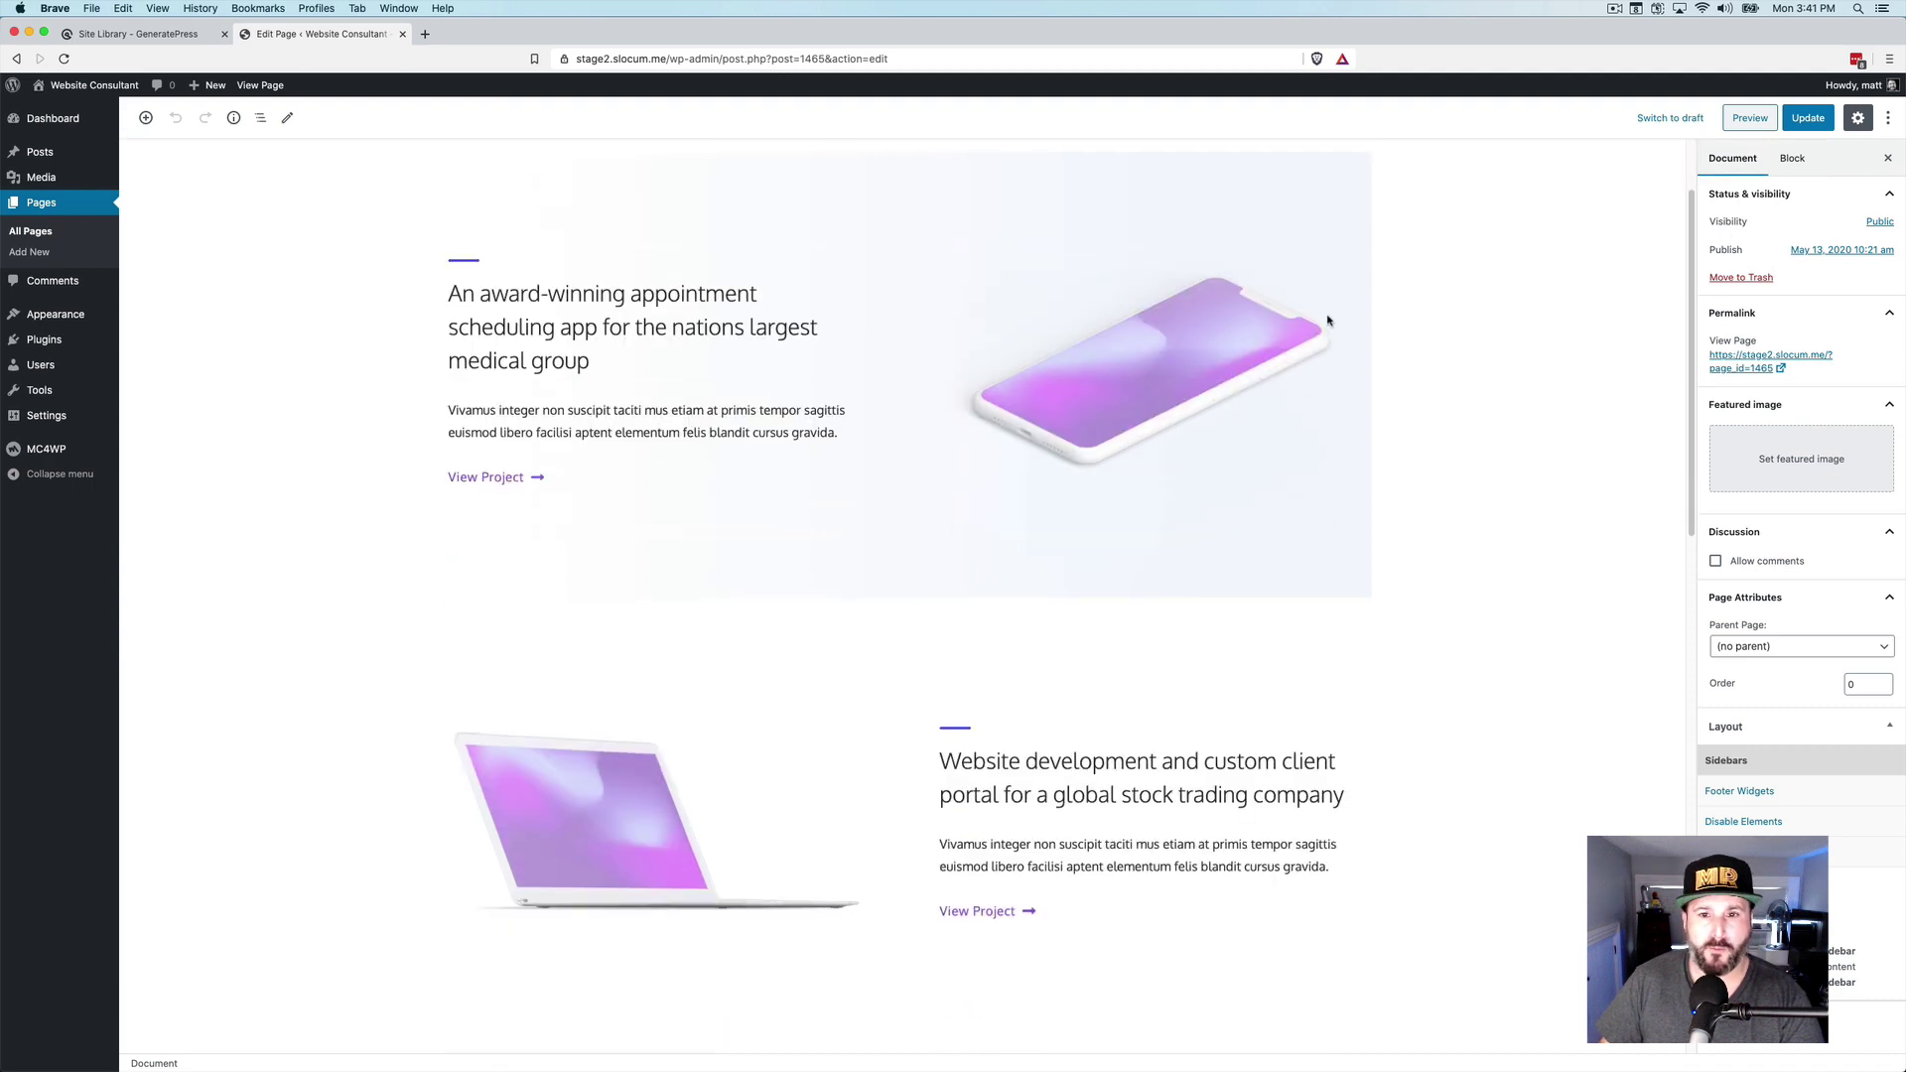
scroll(1328, 320, "up", 3)
Select the first project's Container, Grid, Image and Headline blocks to see their nesting.
left_click(1012, 358)
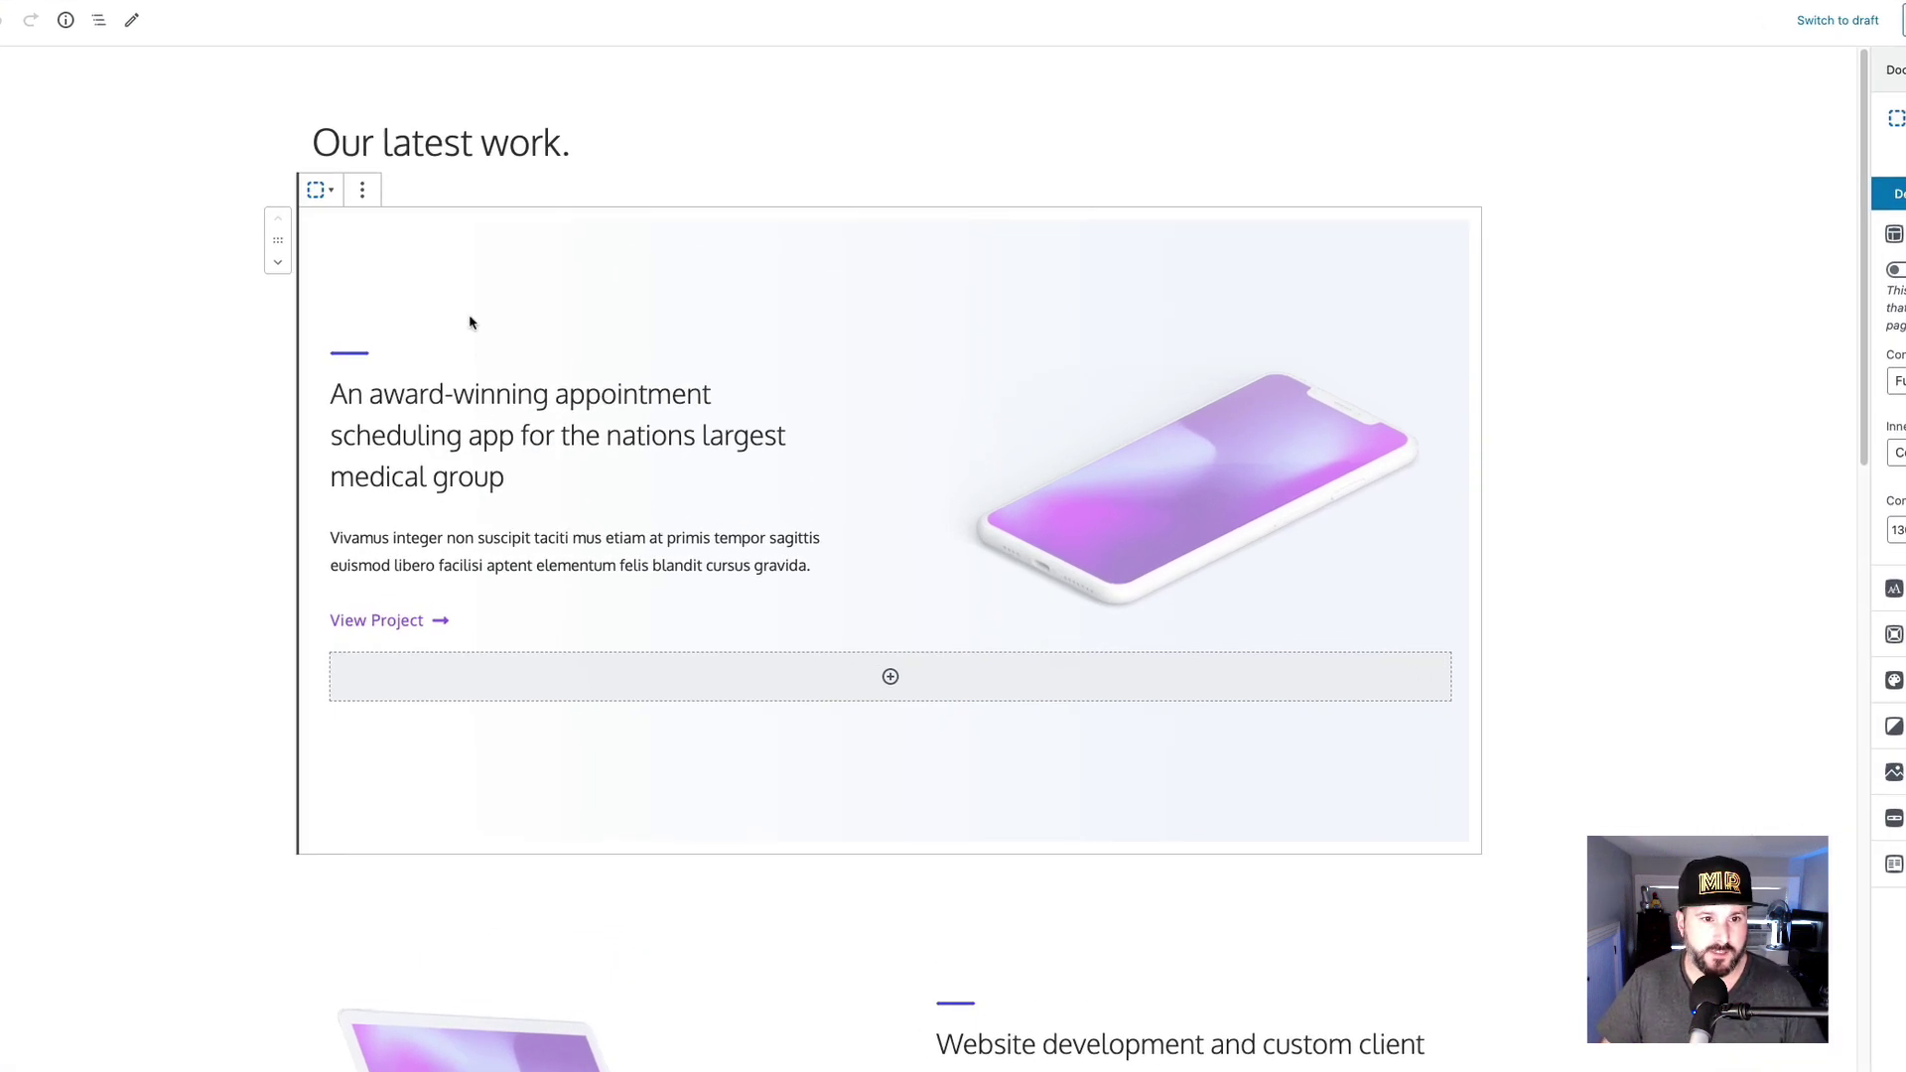
left_click(101, 26)
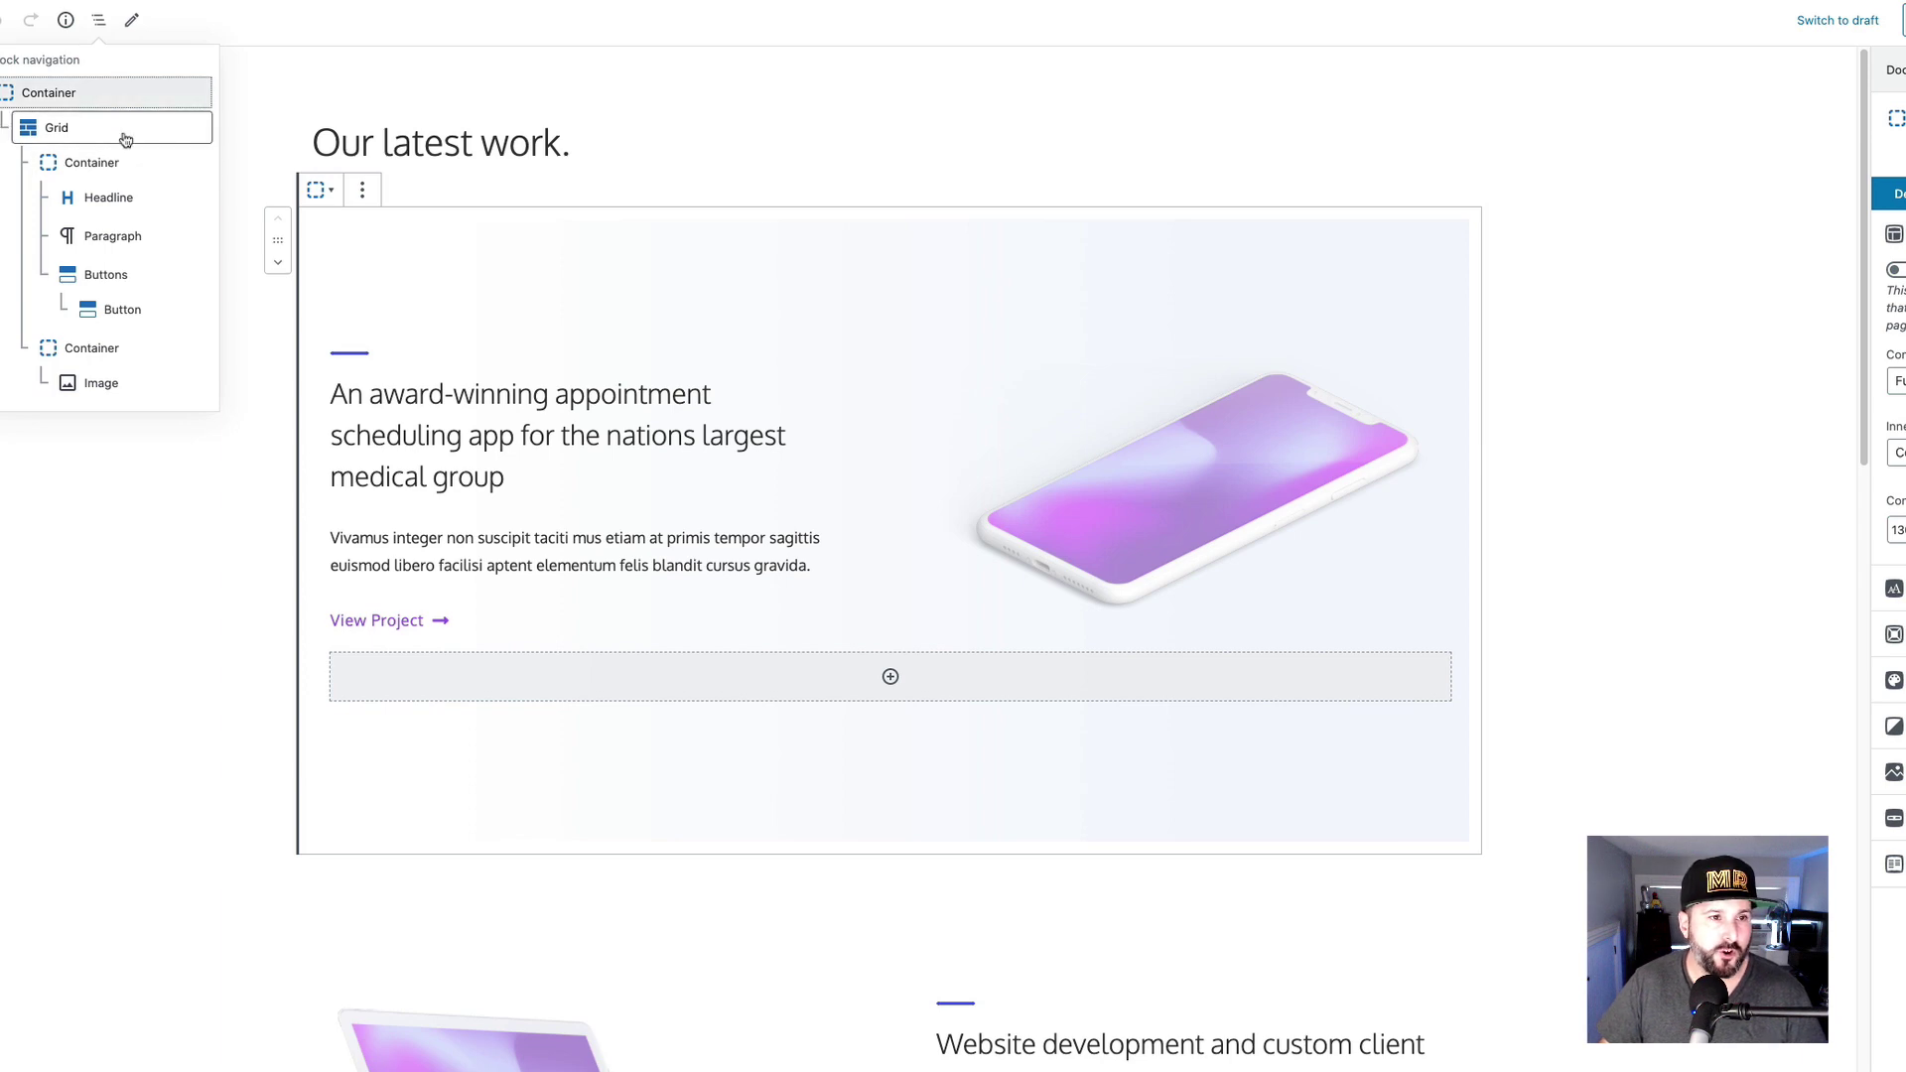
left_click(287, 210)
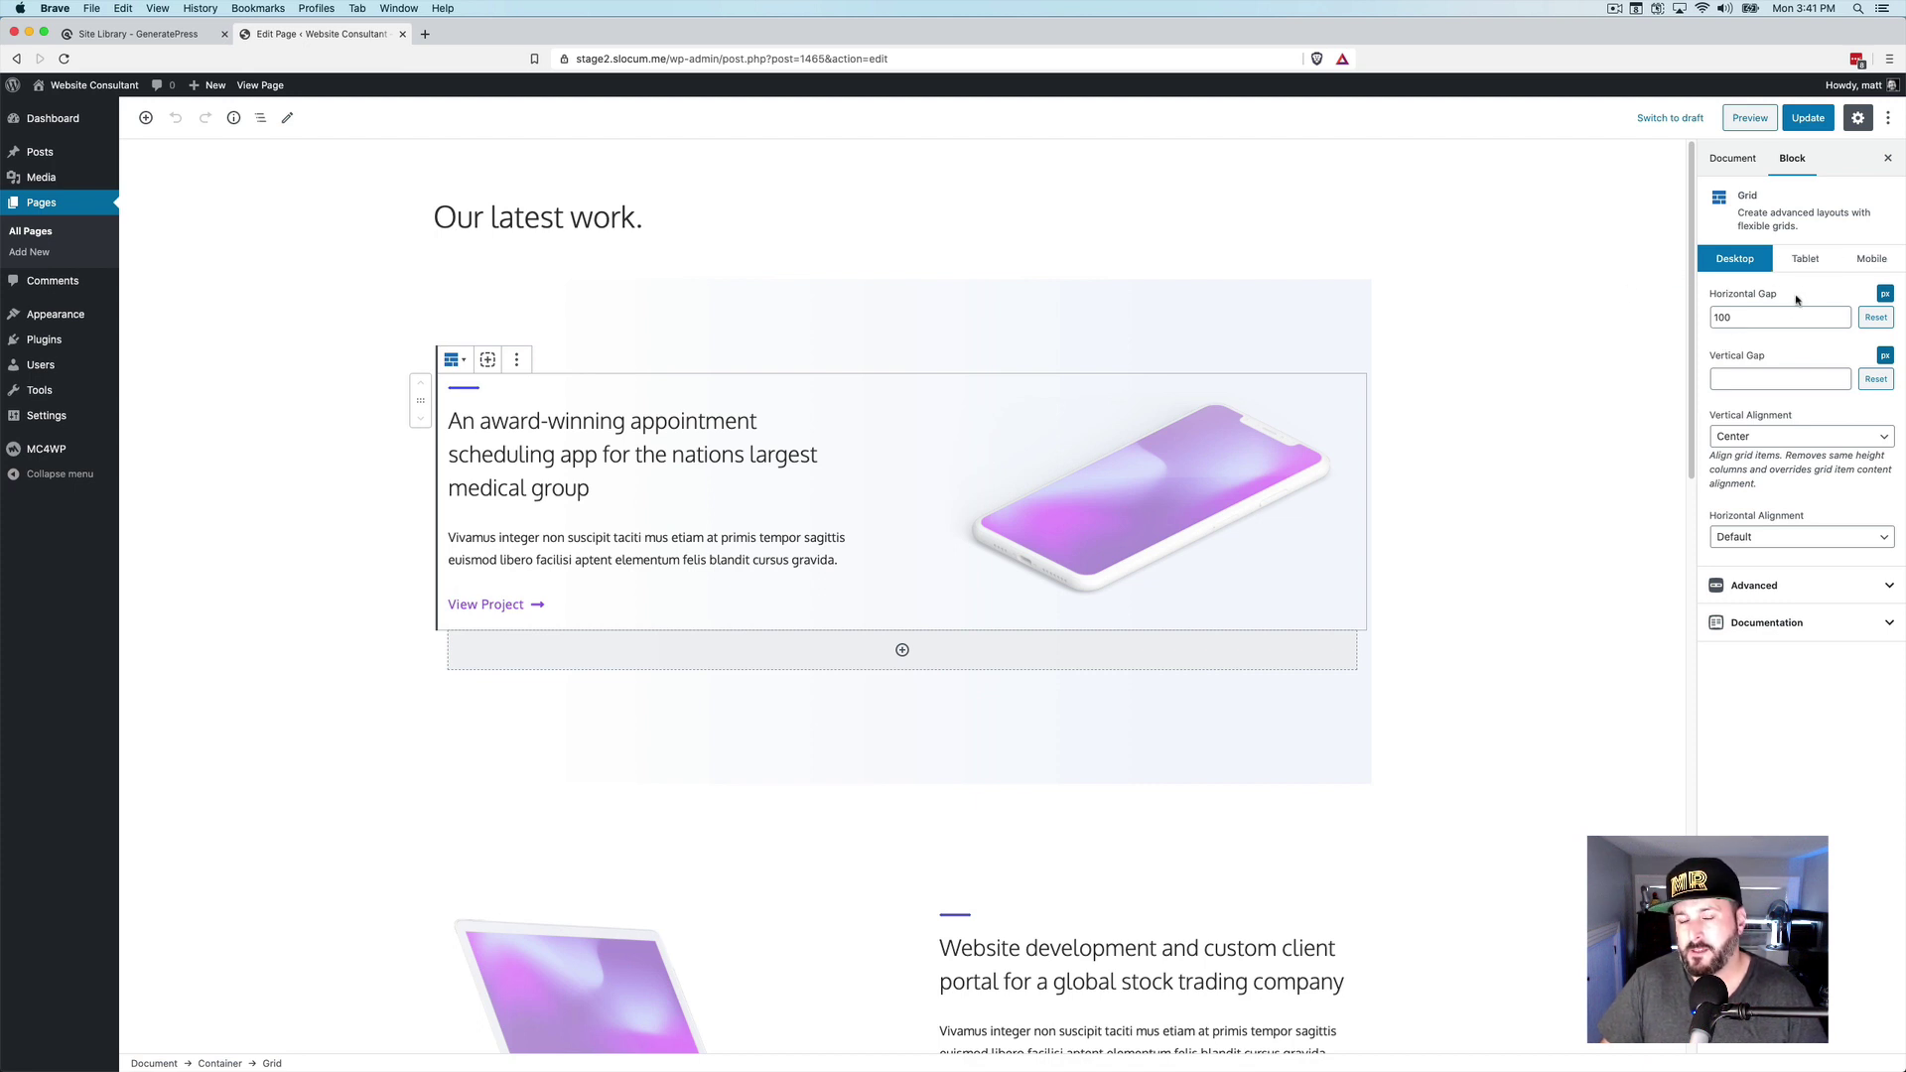
left_click(1042, 437)
left_click(1042, 437)
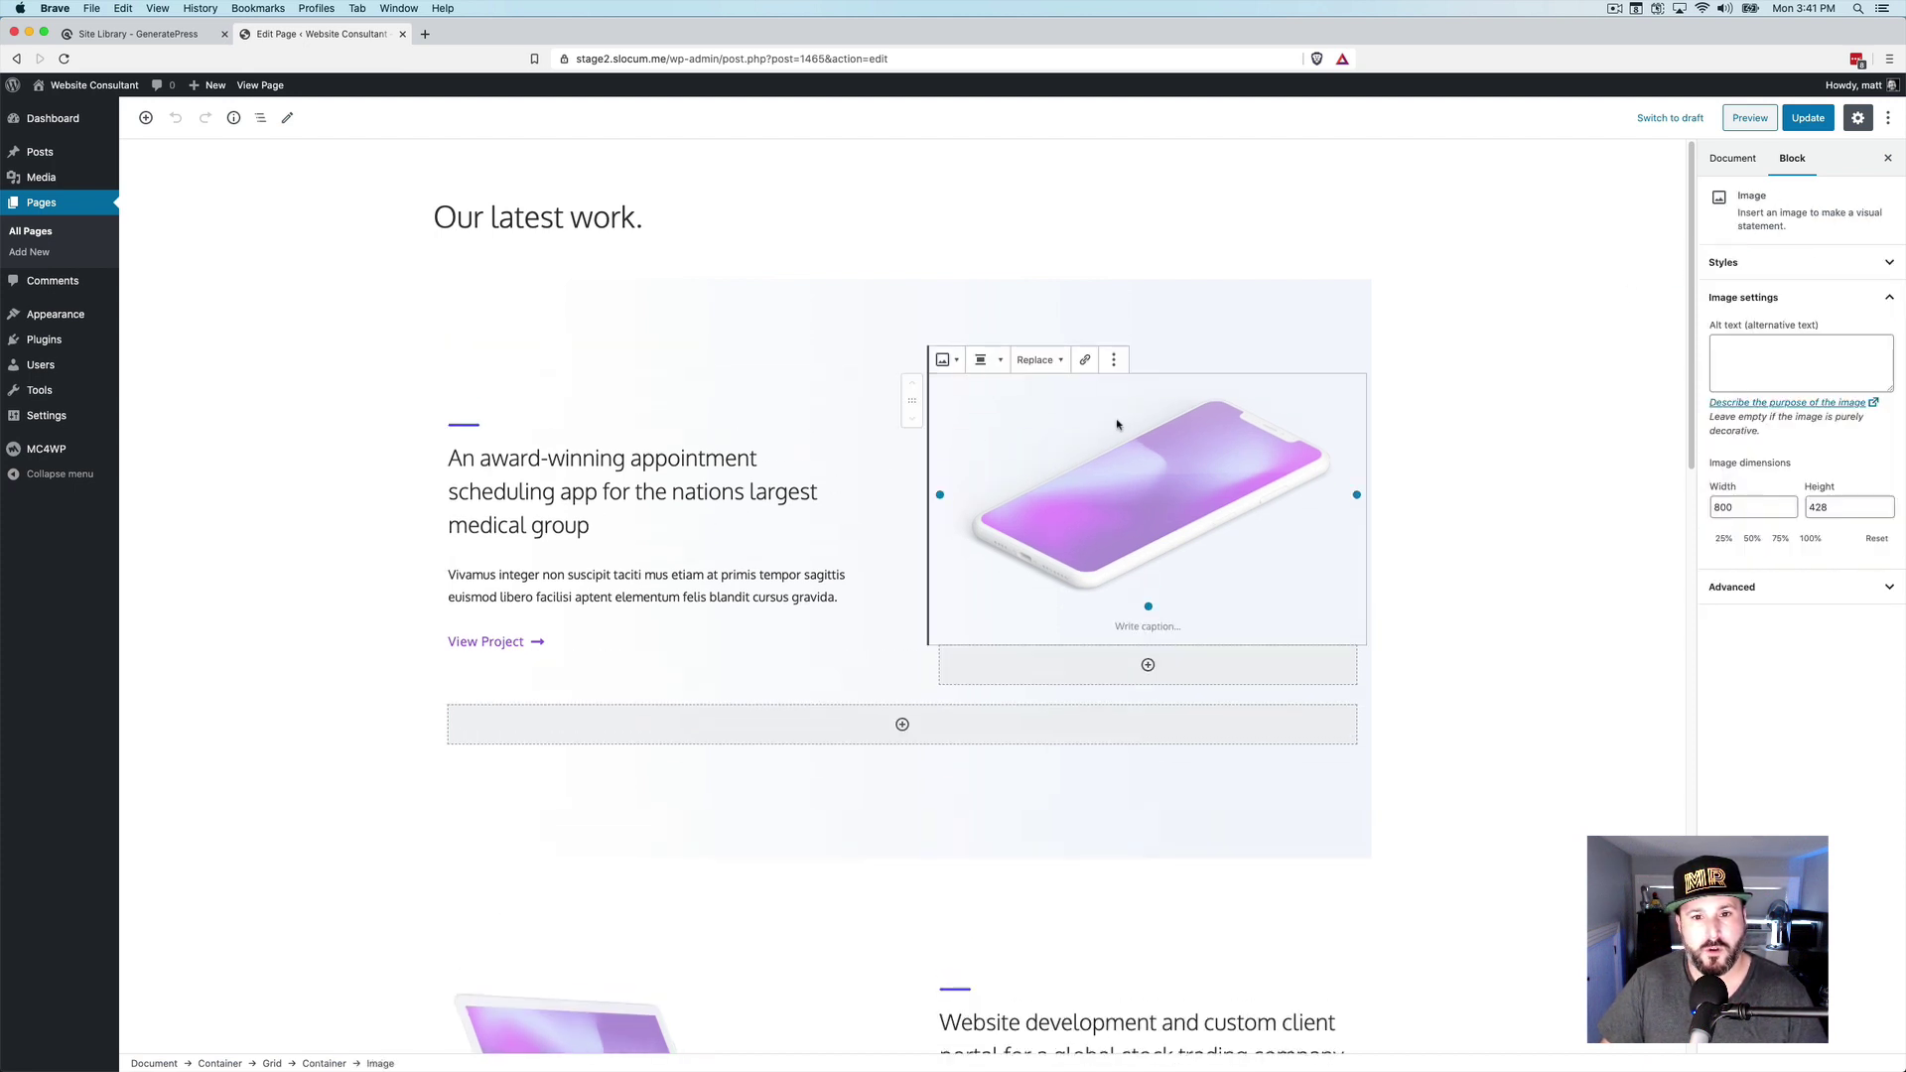
left_click(652, 455)
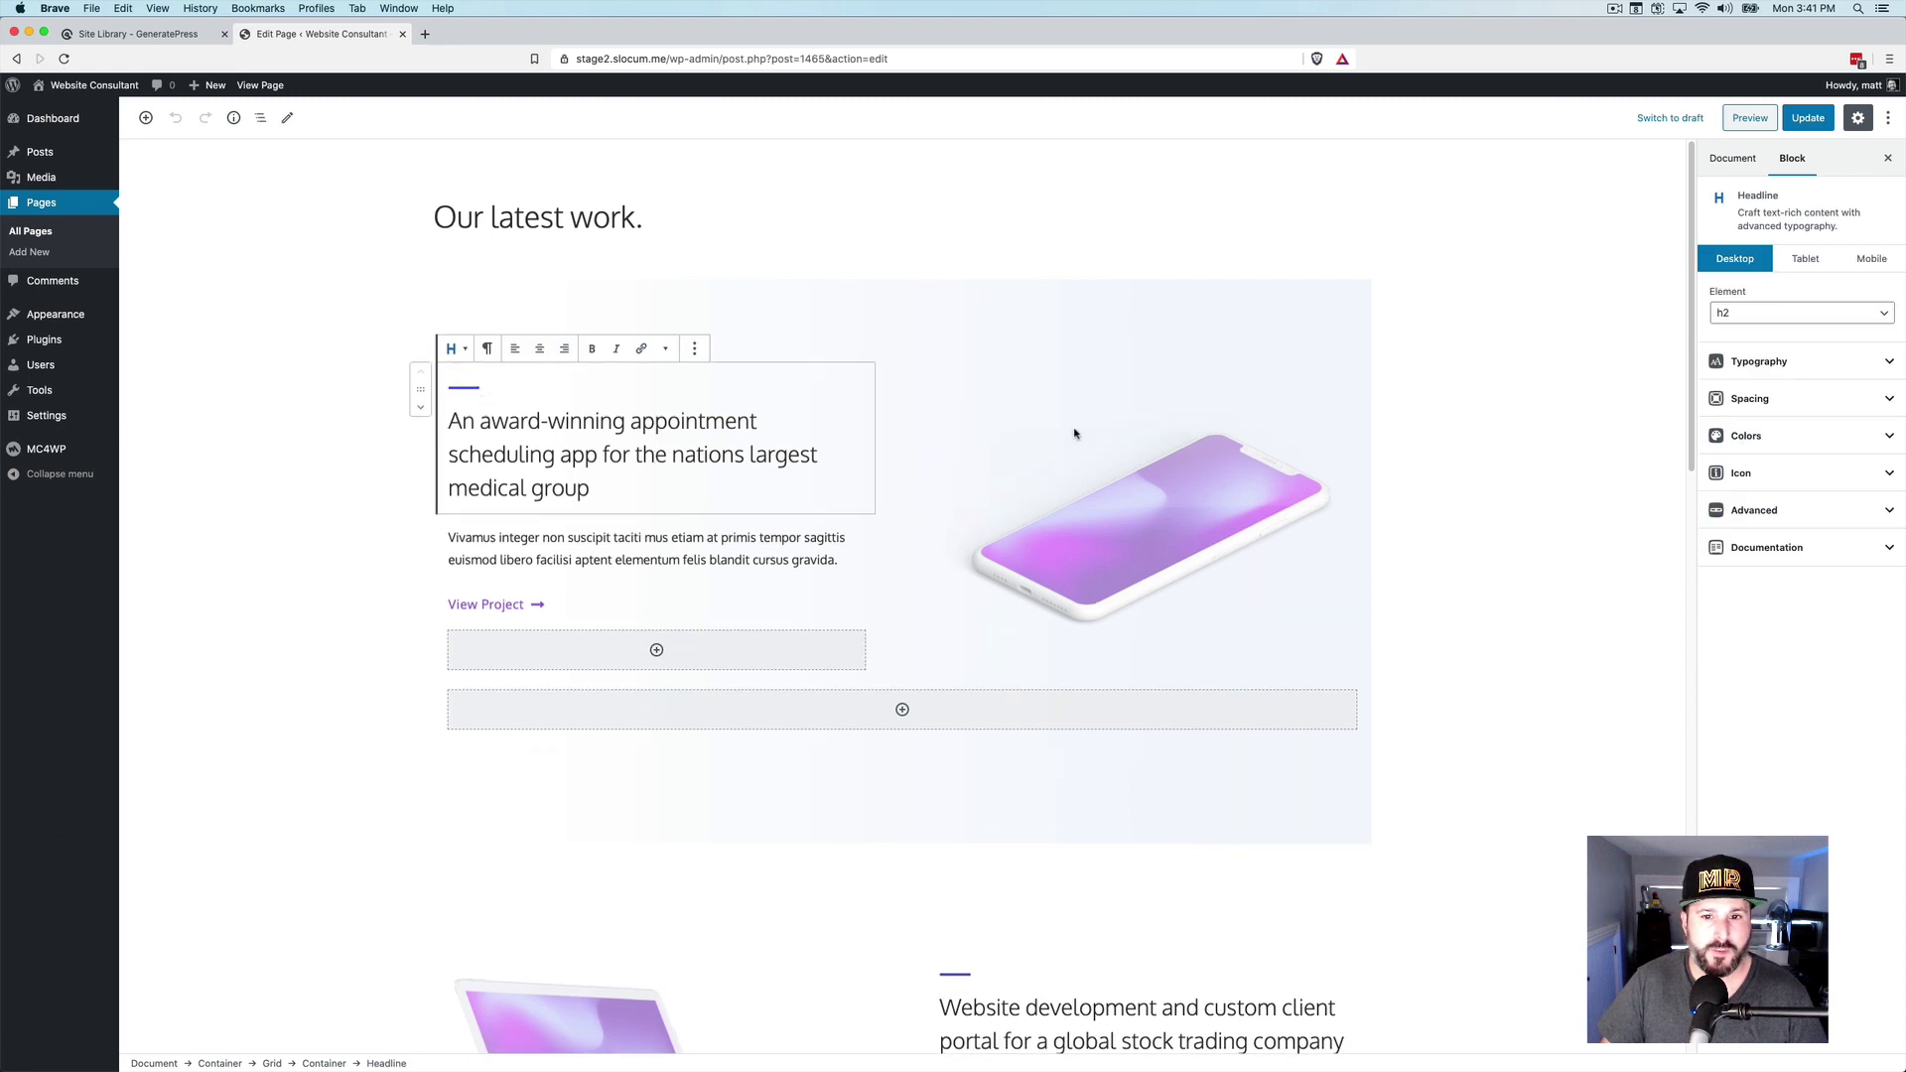
left_click(1033, 432)
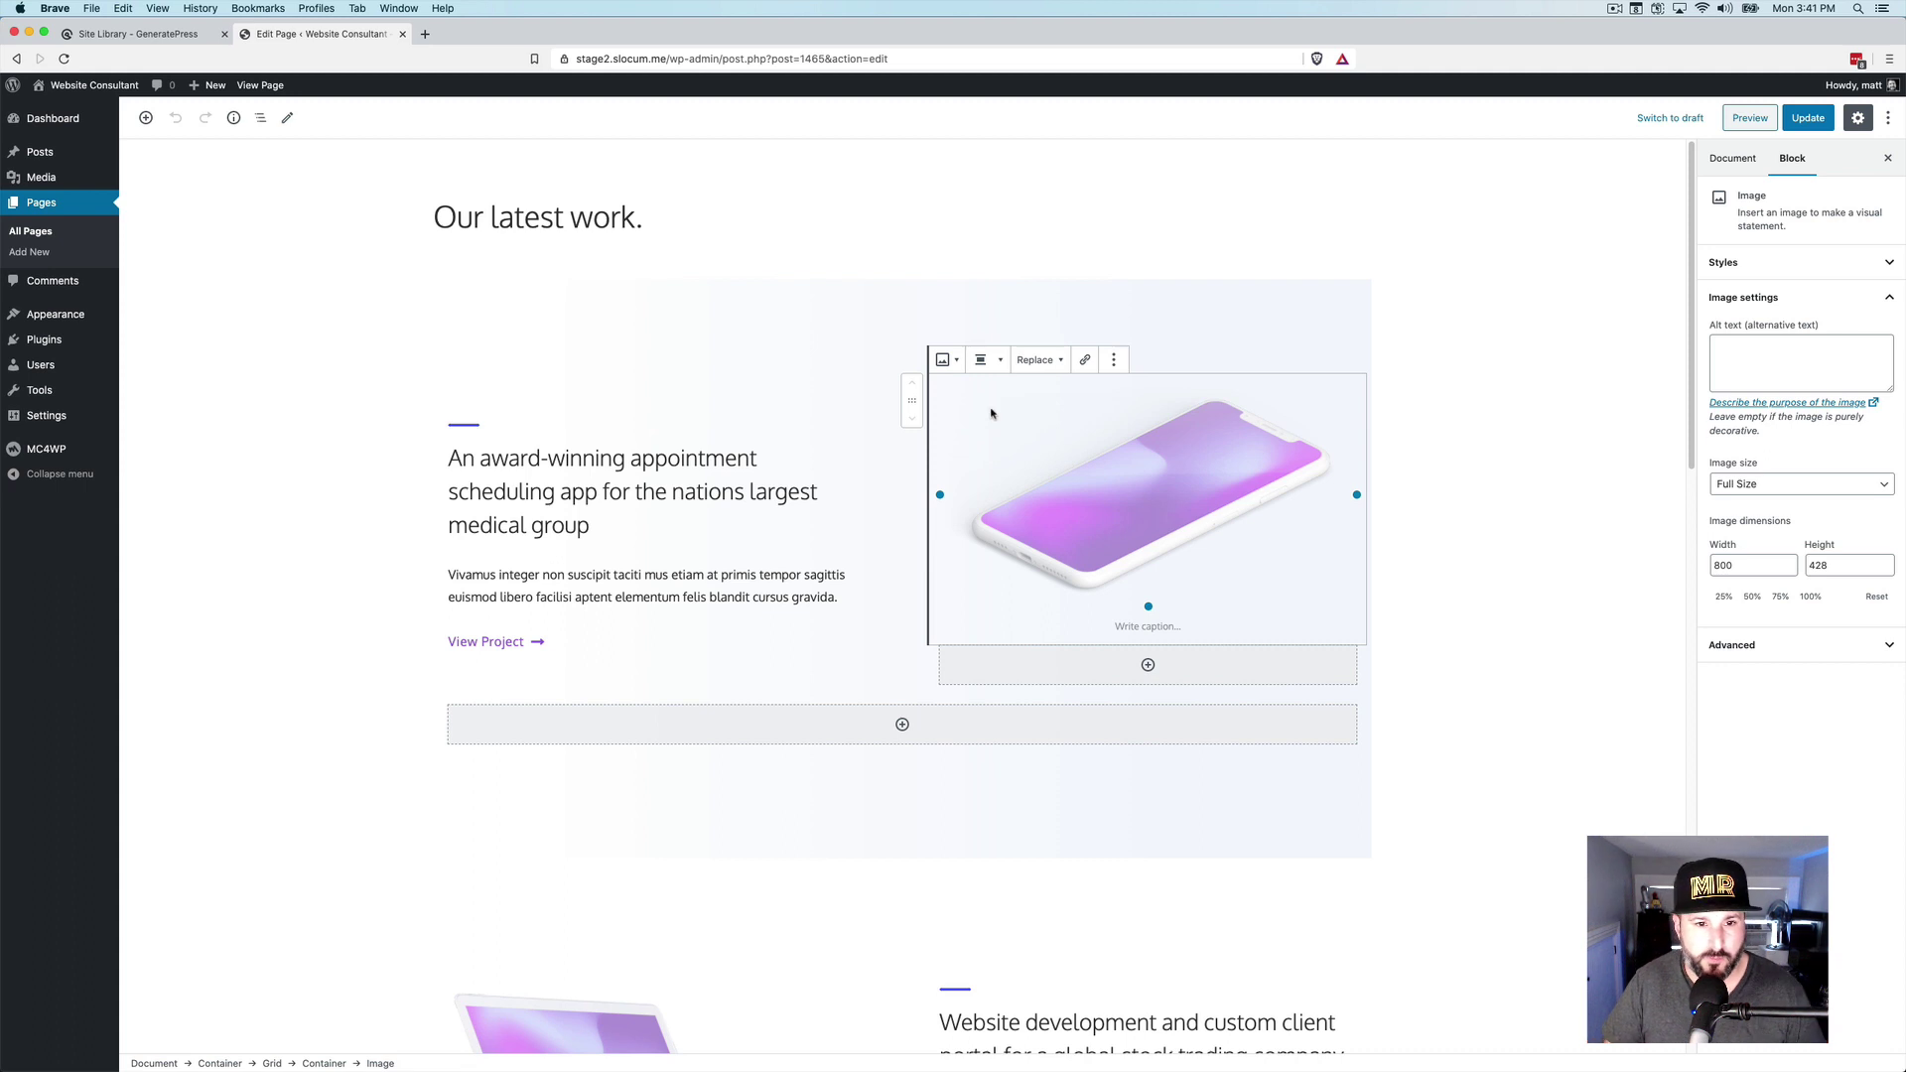
left_click(518, 493)
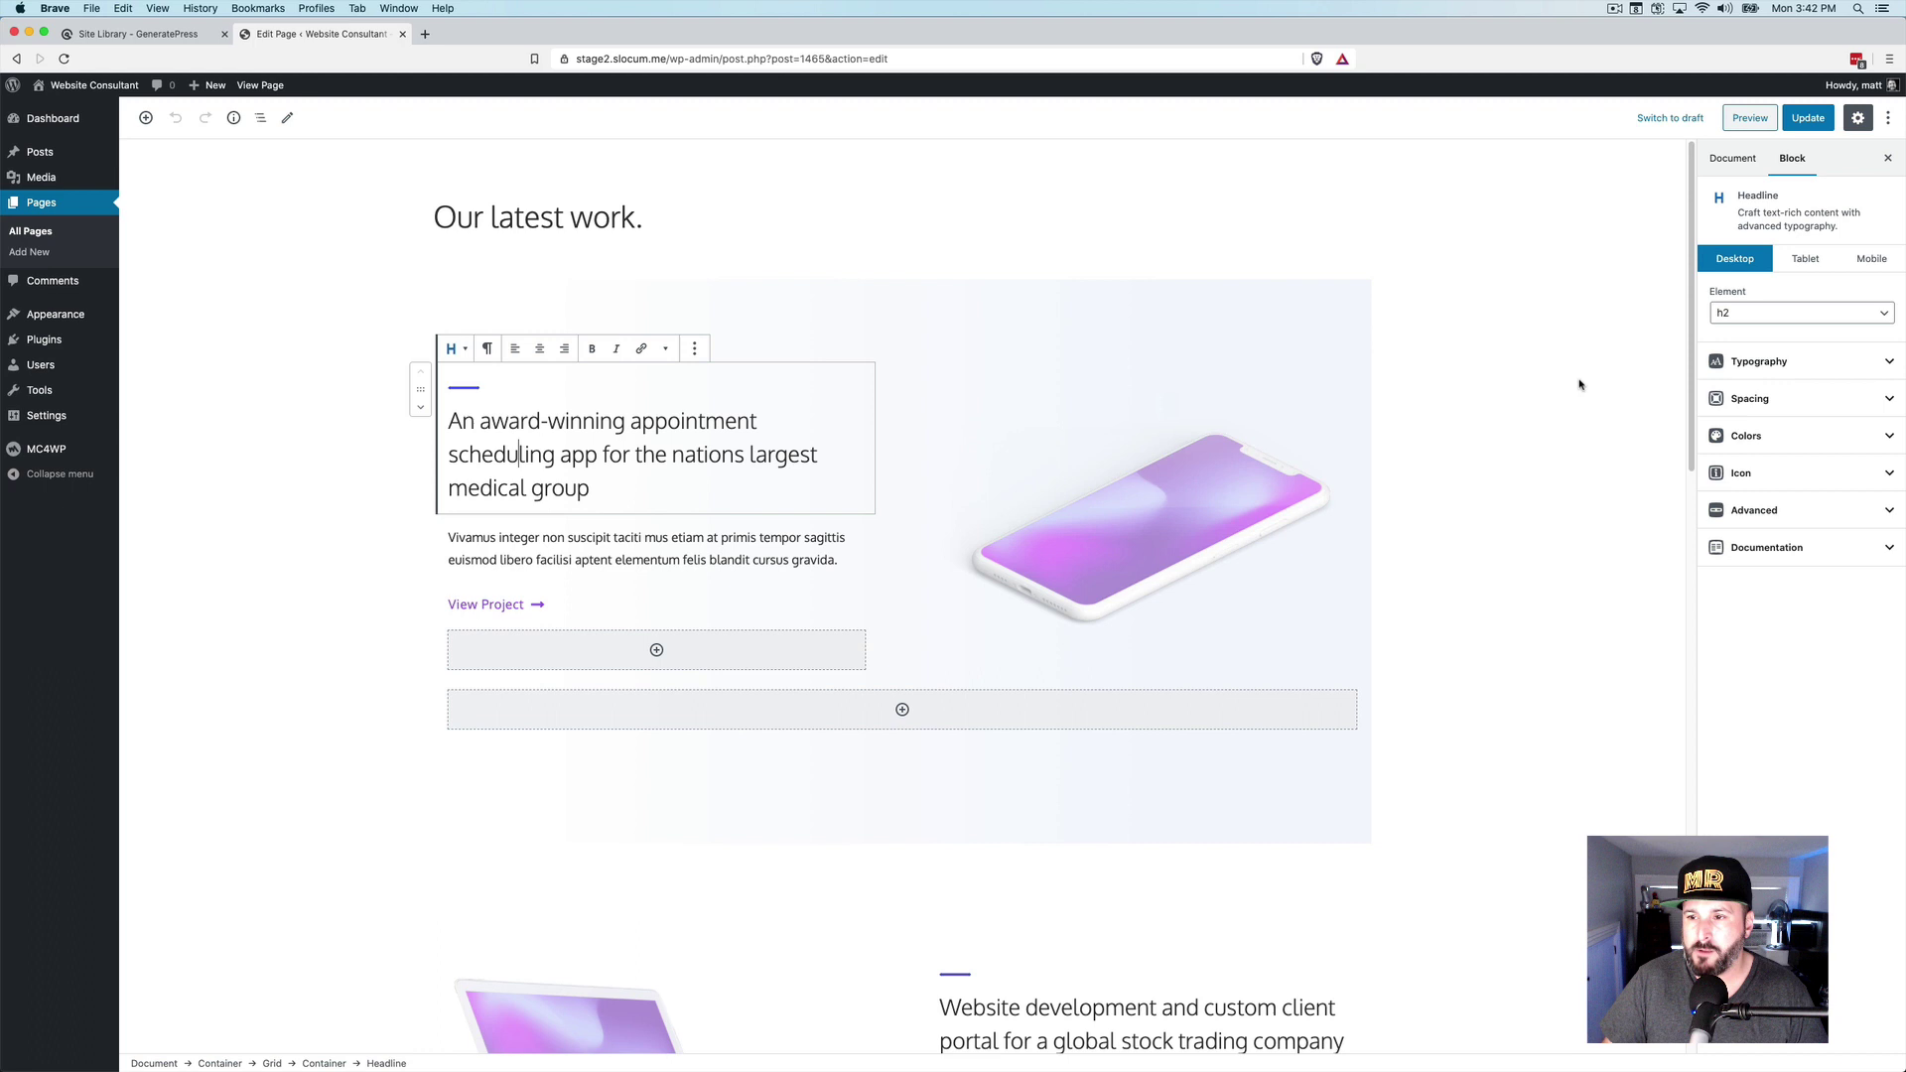
left_click(1810, 365)
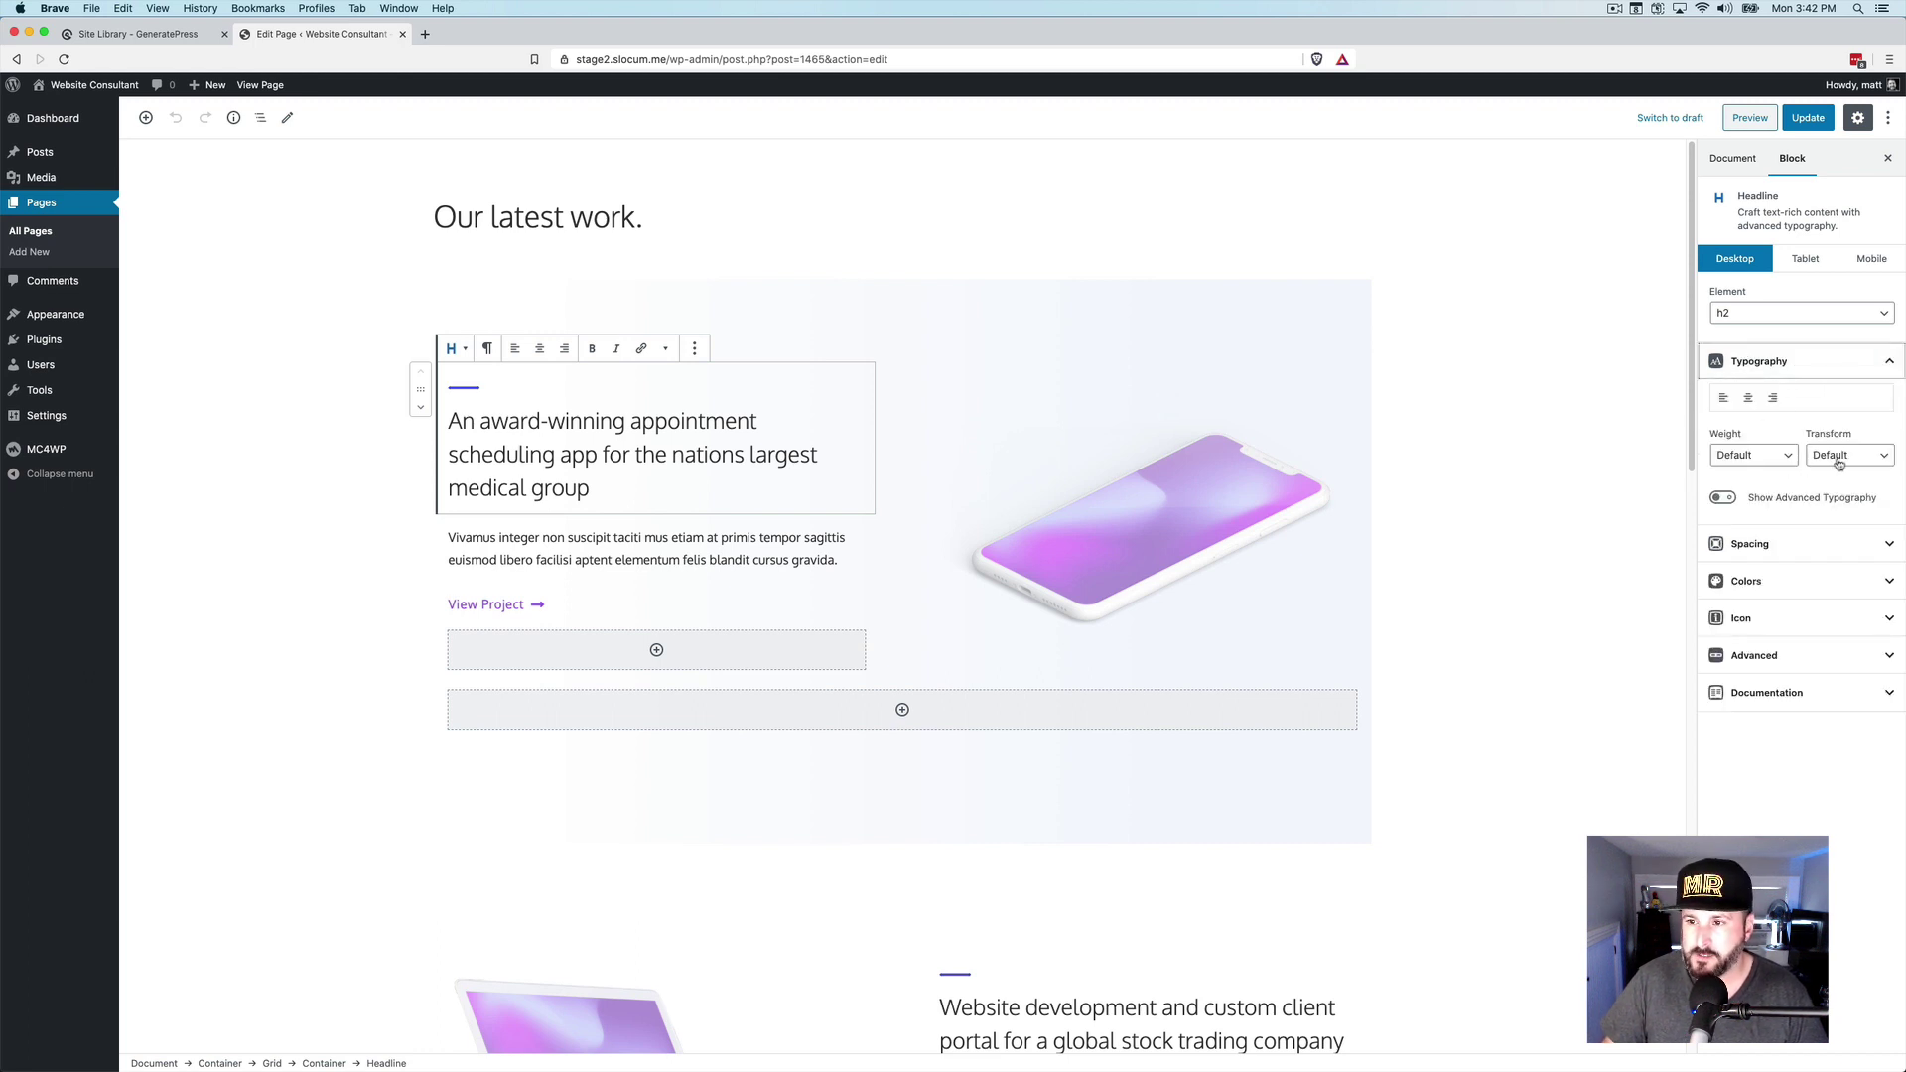
left_click(1791, 547)
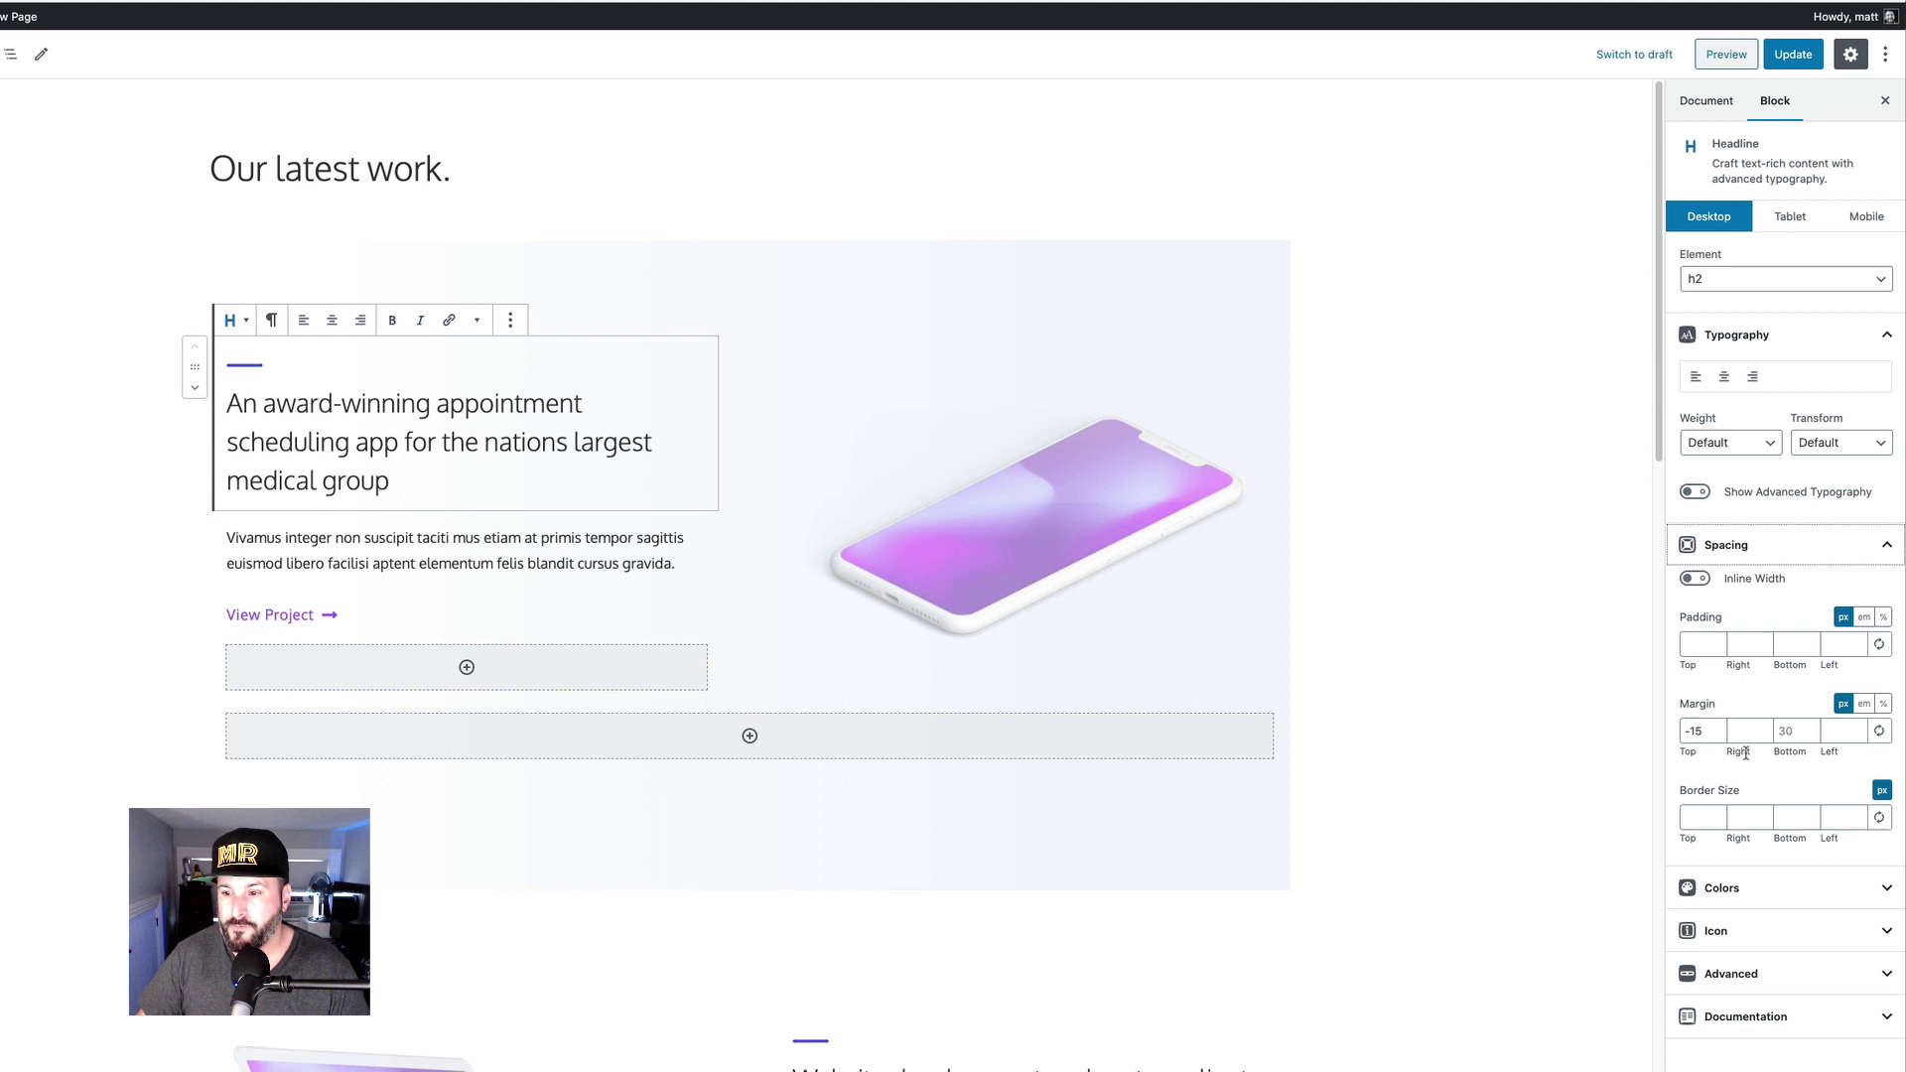
left_click(1778, 890)
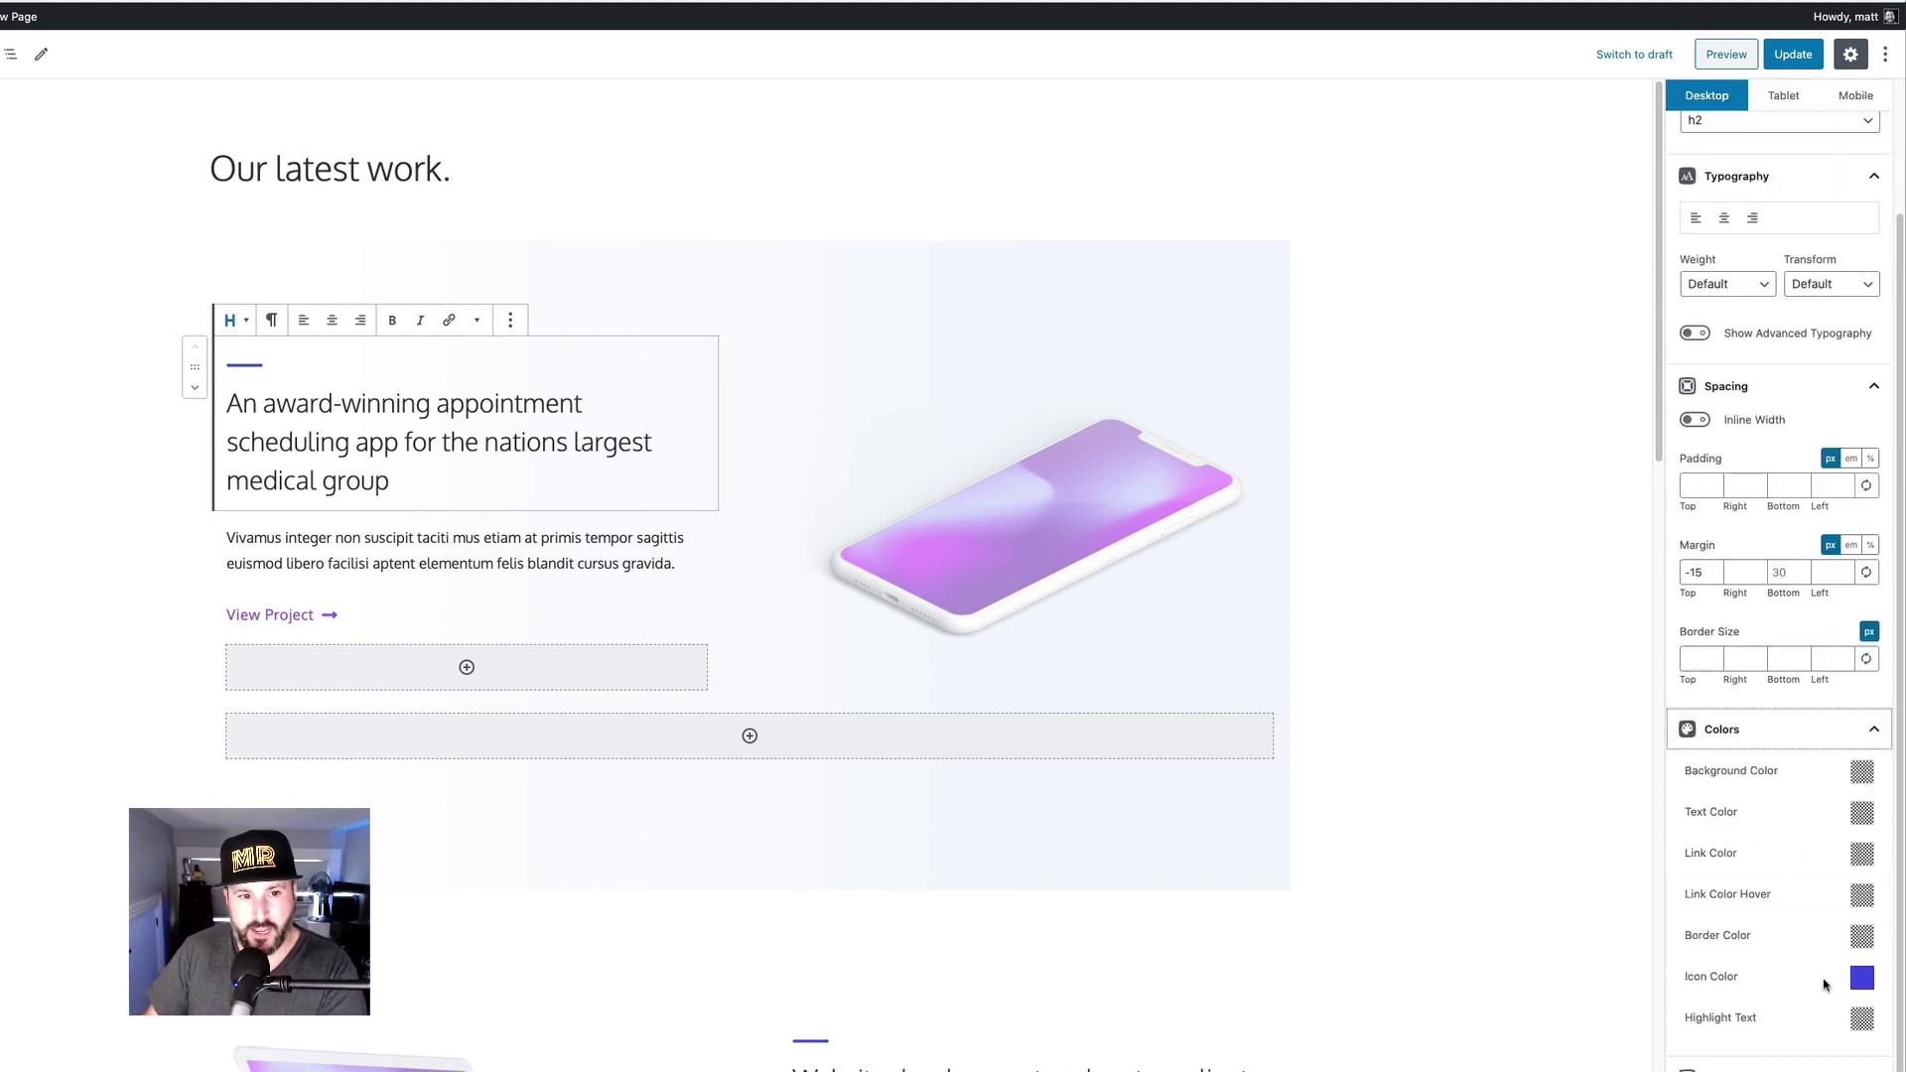
scroll(1824, 985, "down", 1)
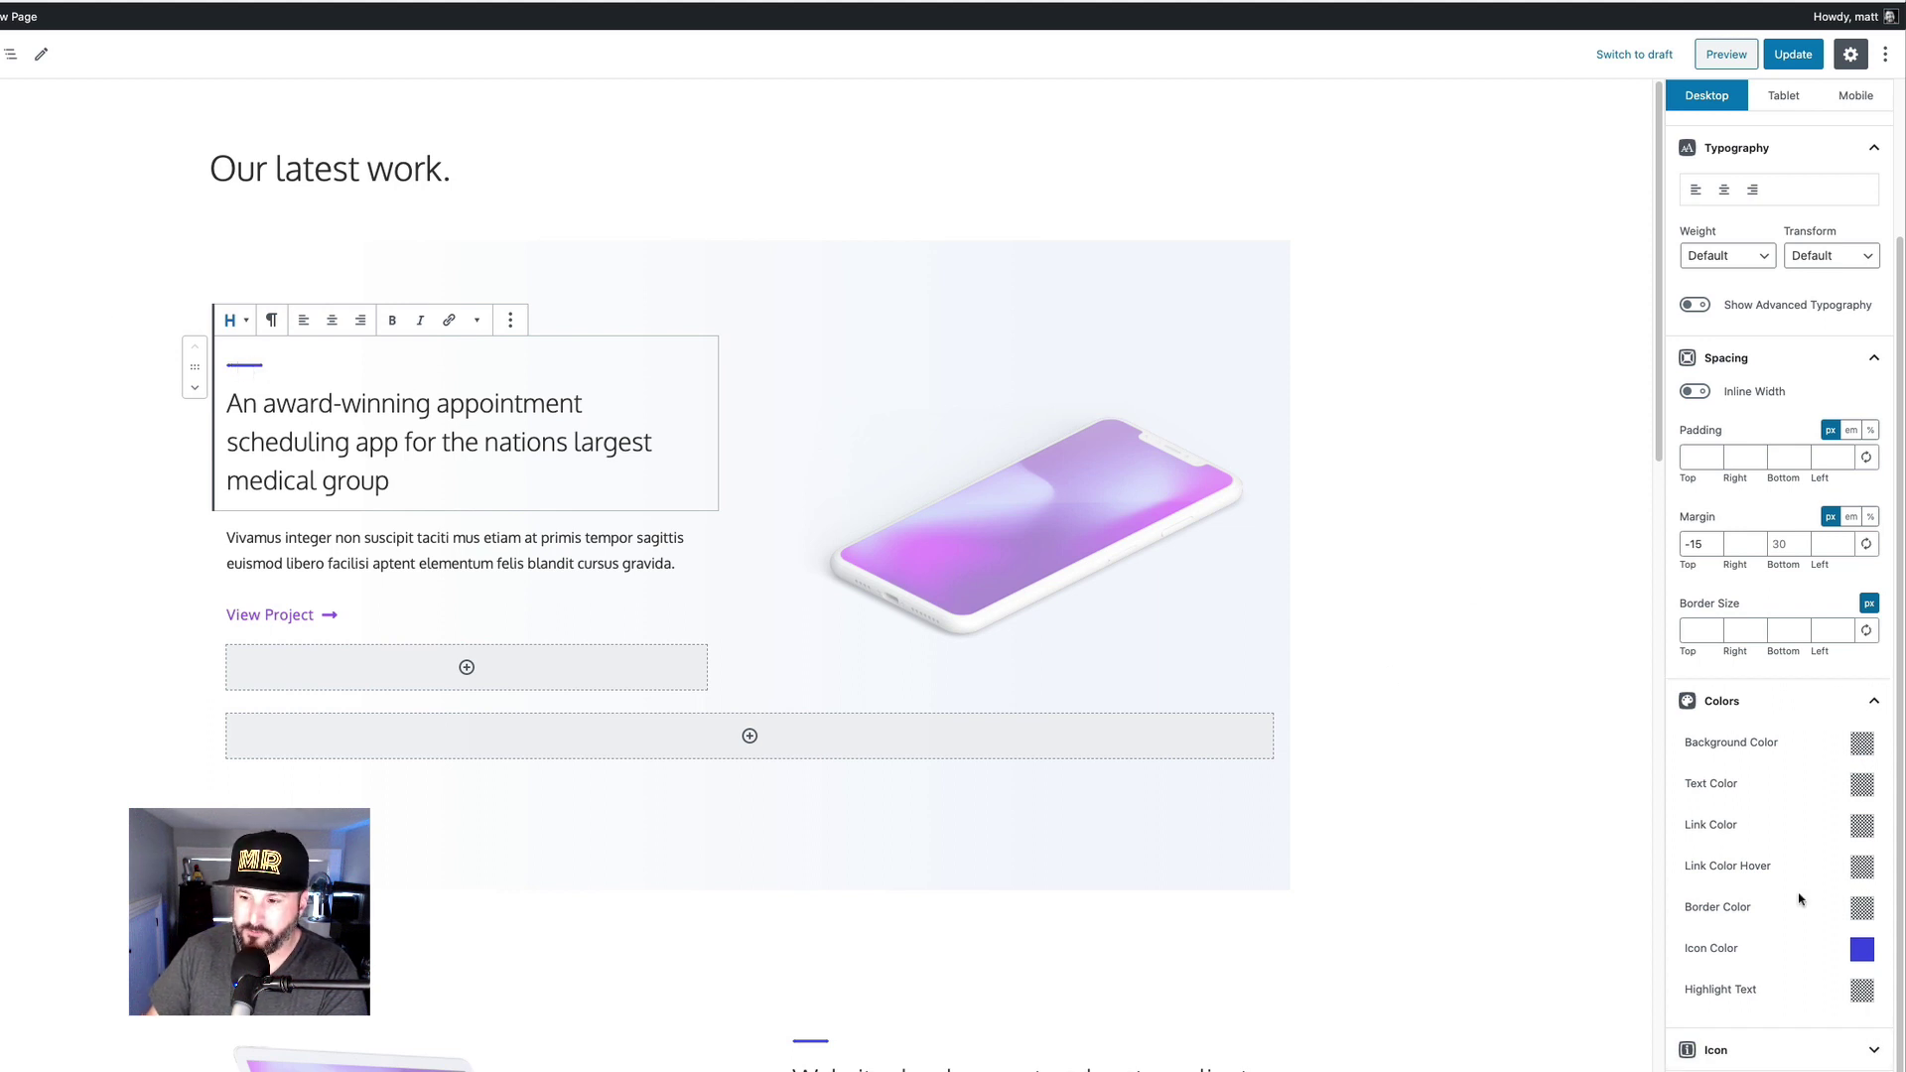
scroll(1800, 898, "down", 1)
left_click(1747, 1026)
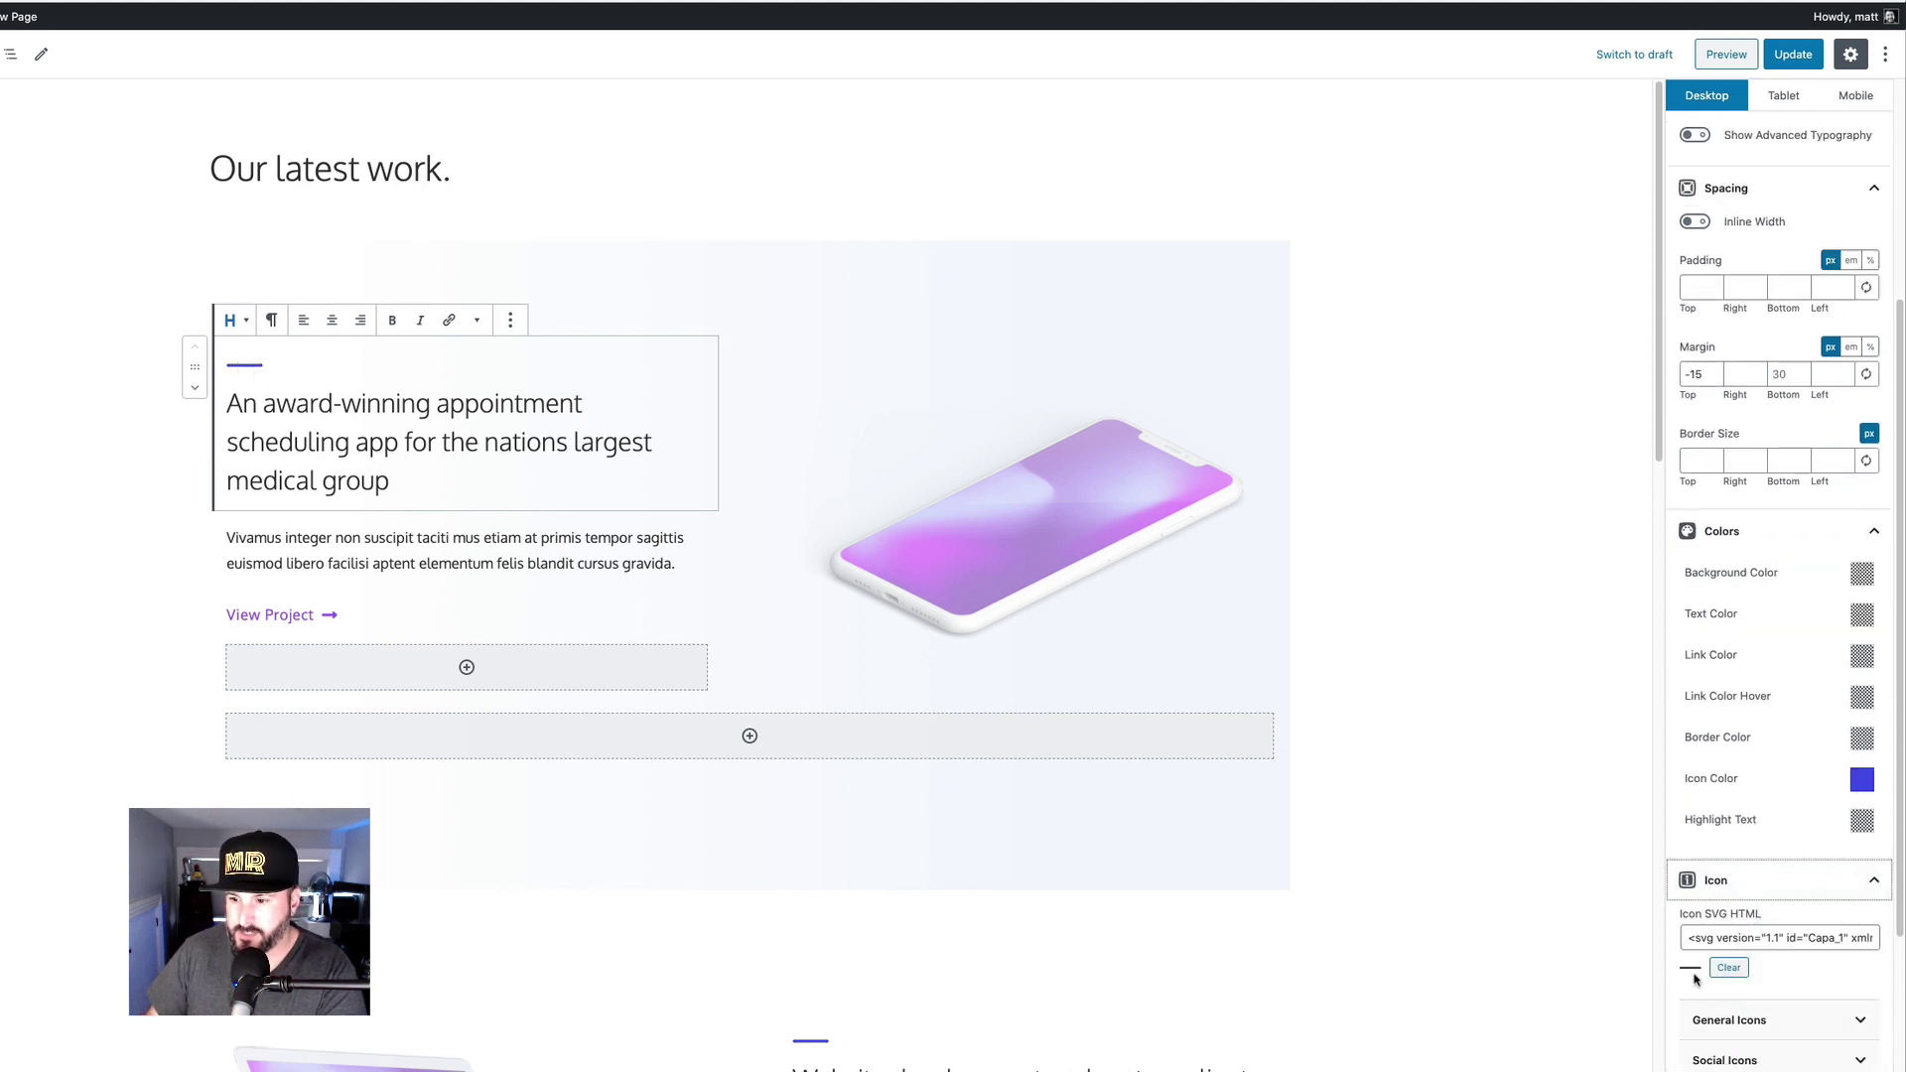
scroll(1771, 1017, "down", 3)
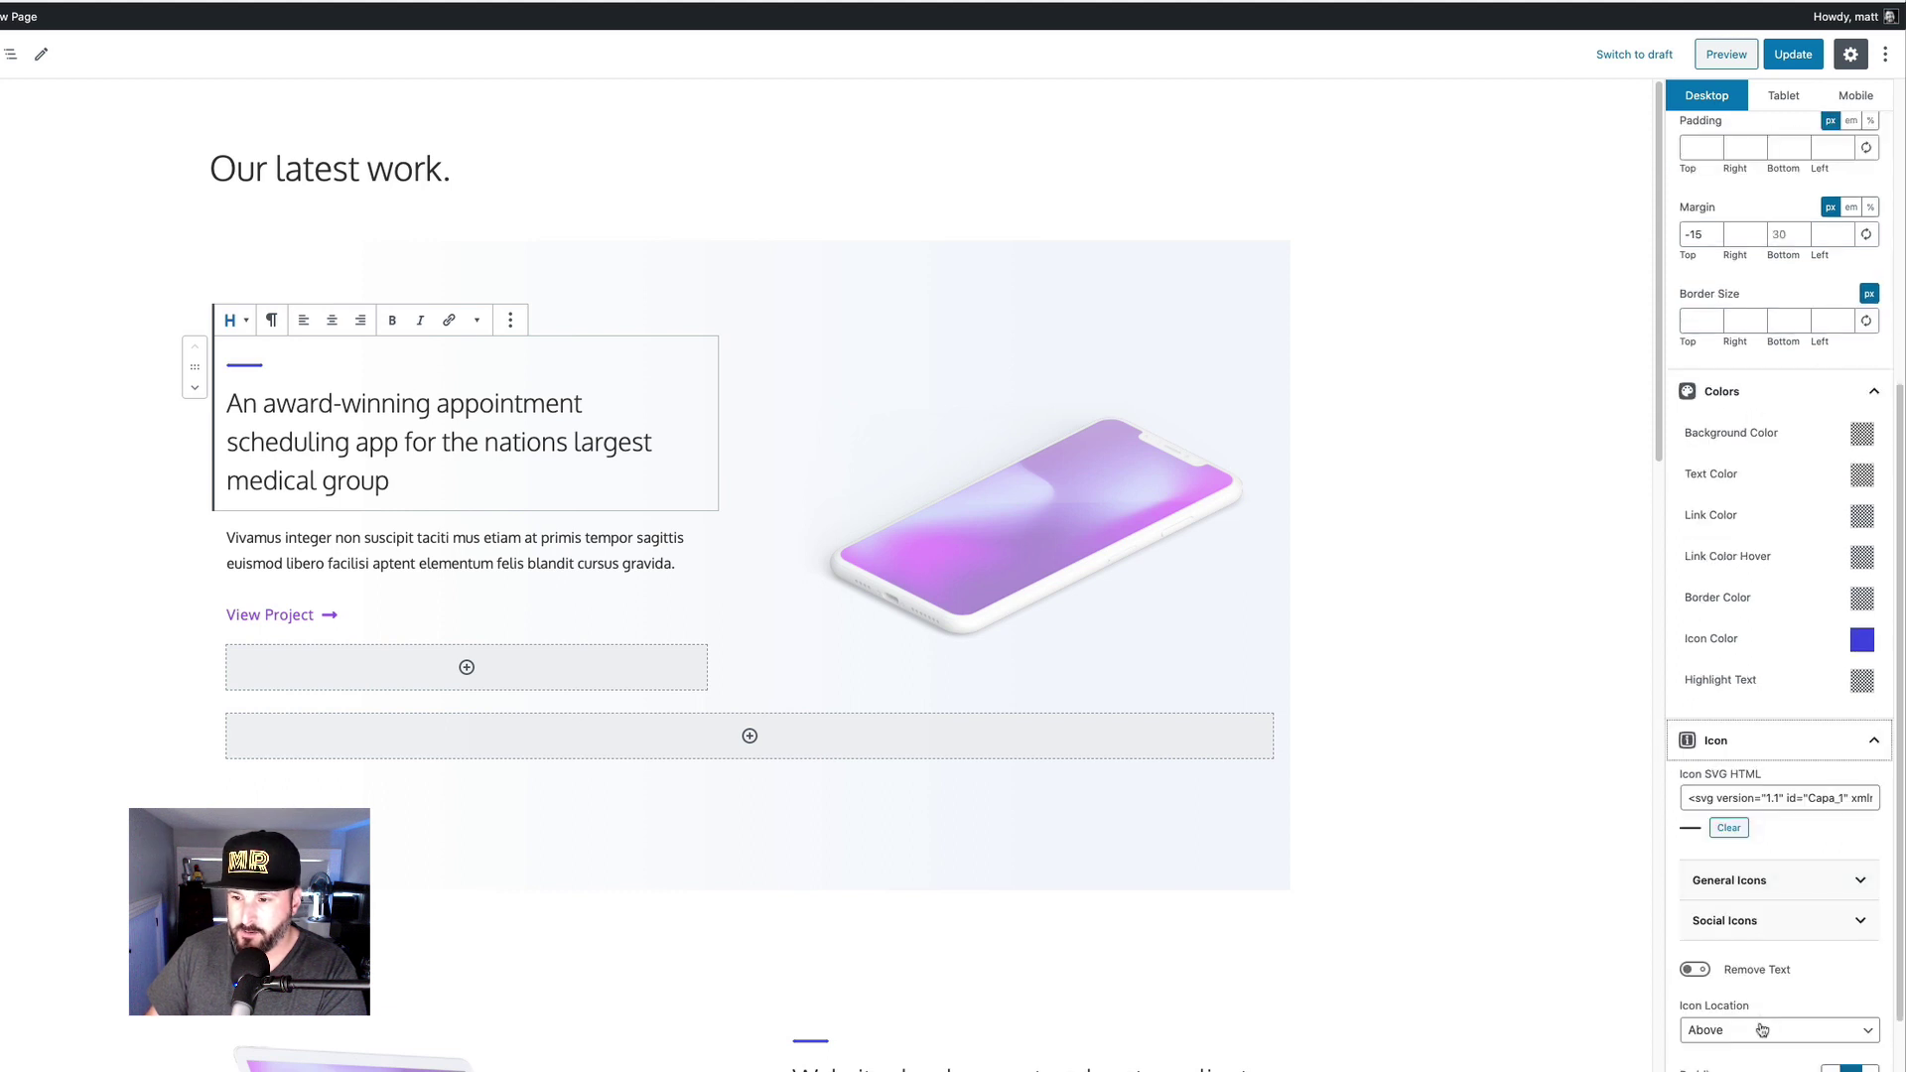
scroll(1698, 915, "down", 1)
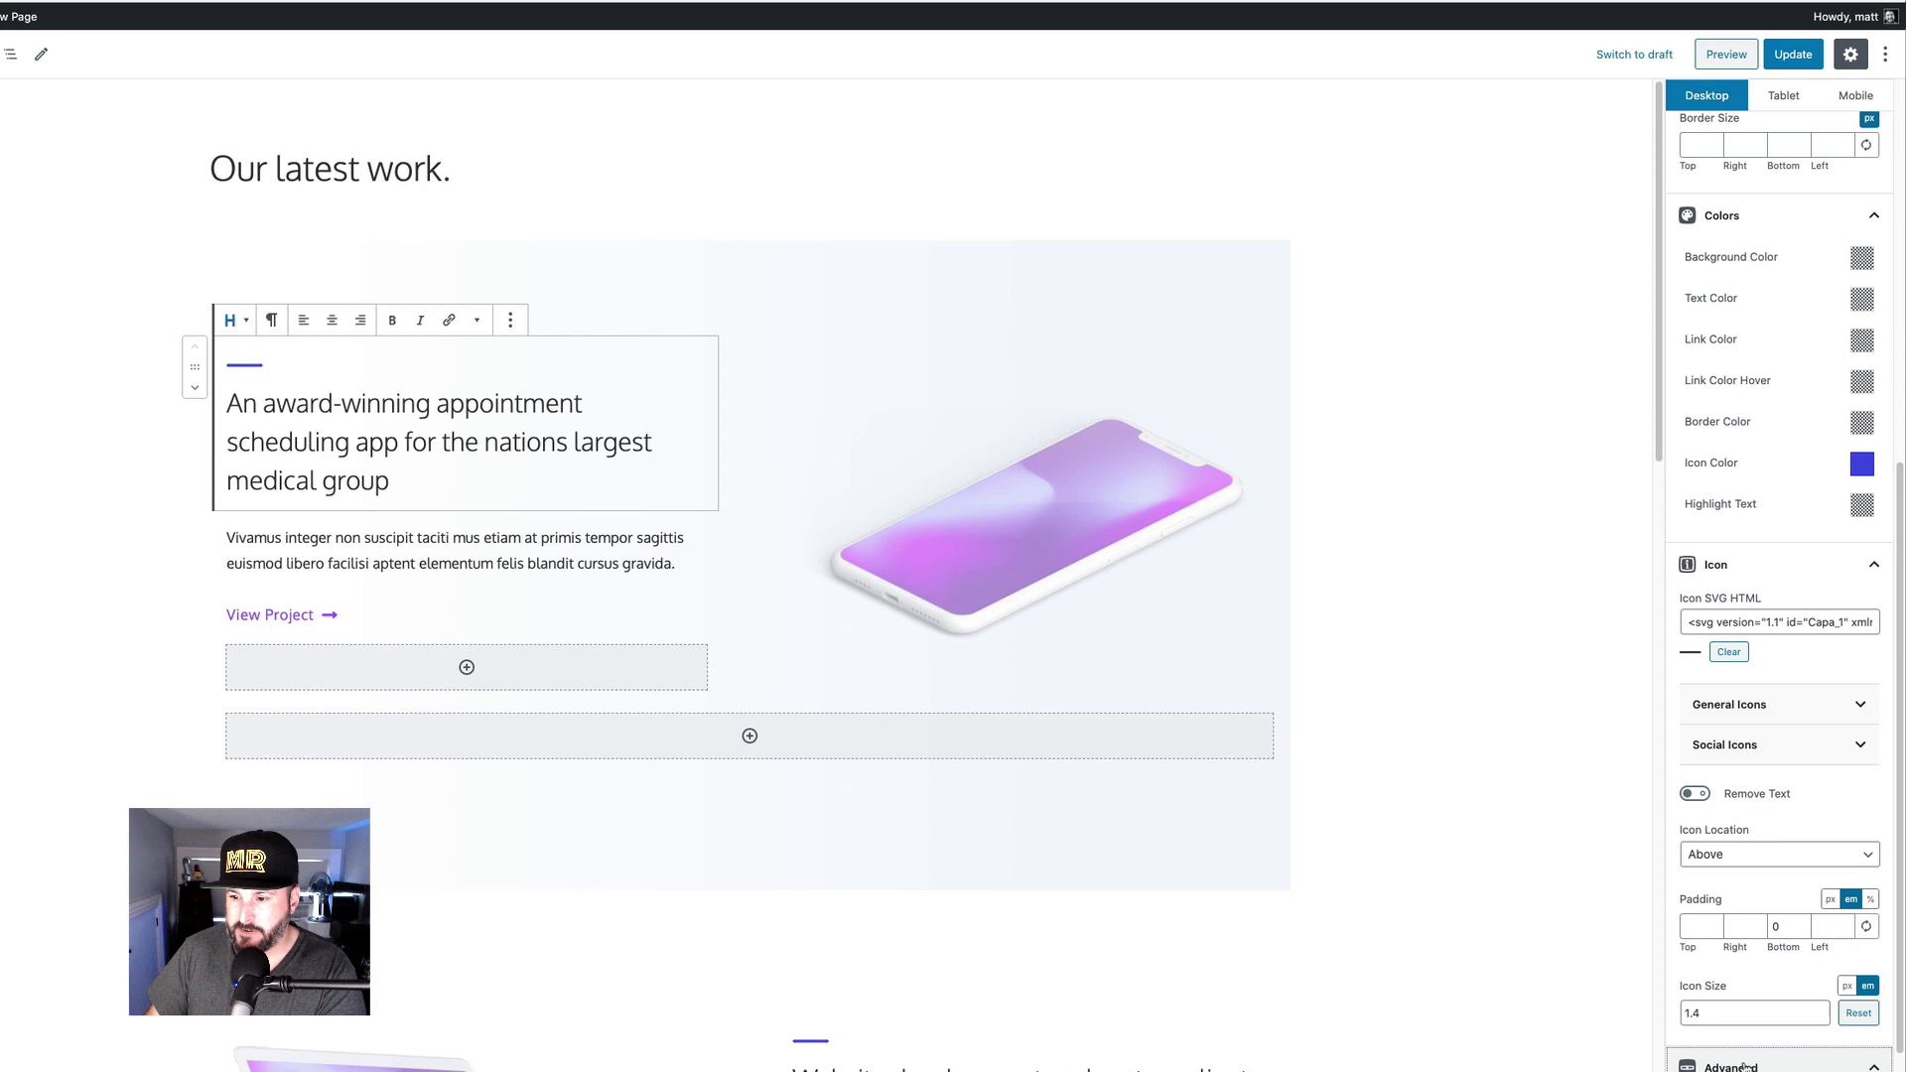
left_click(1747, 1066)
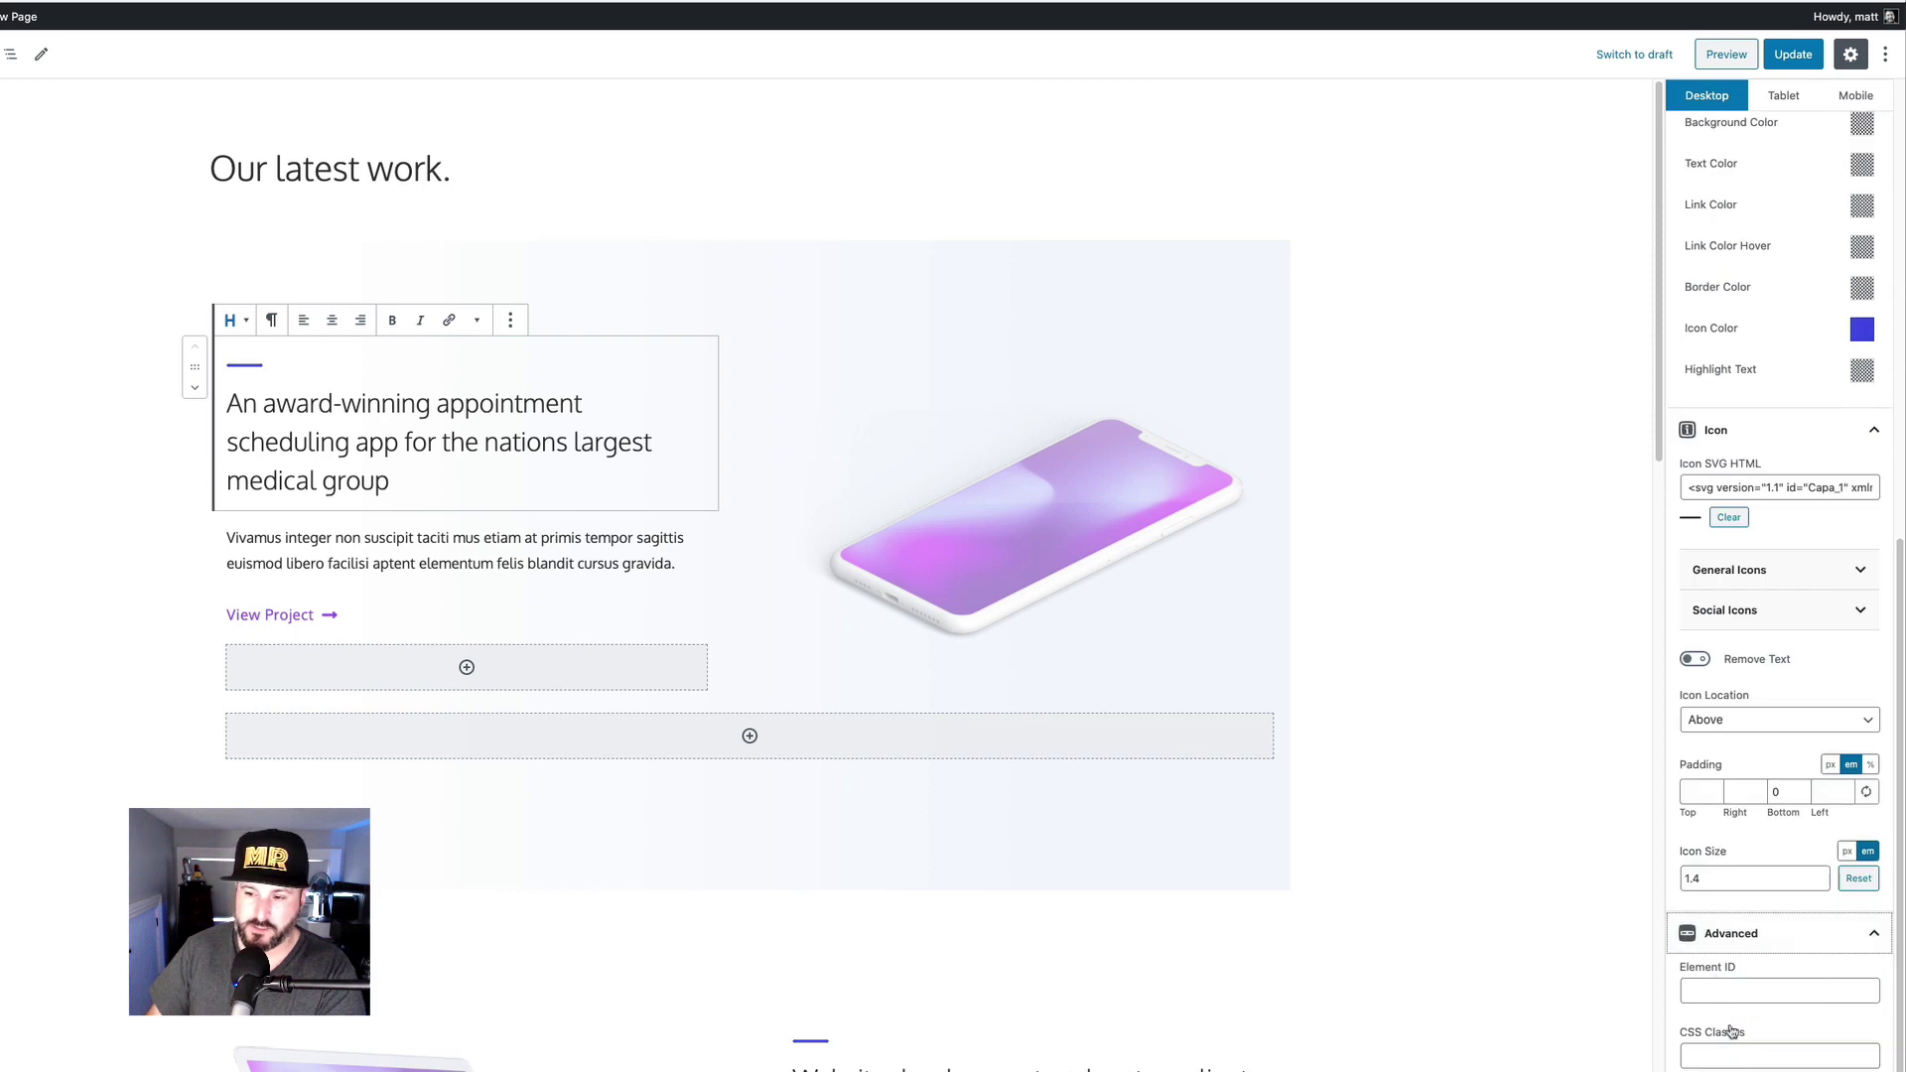
left_click(357, 554)
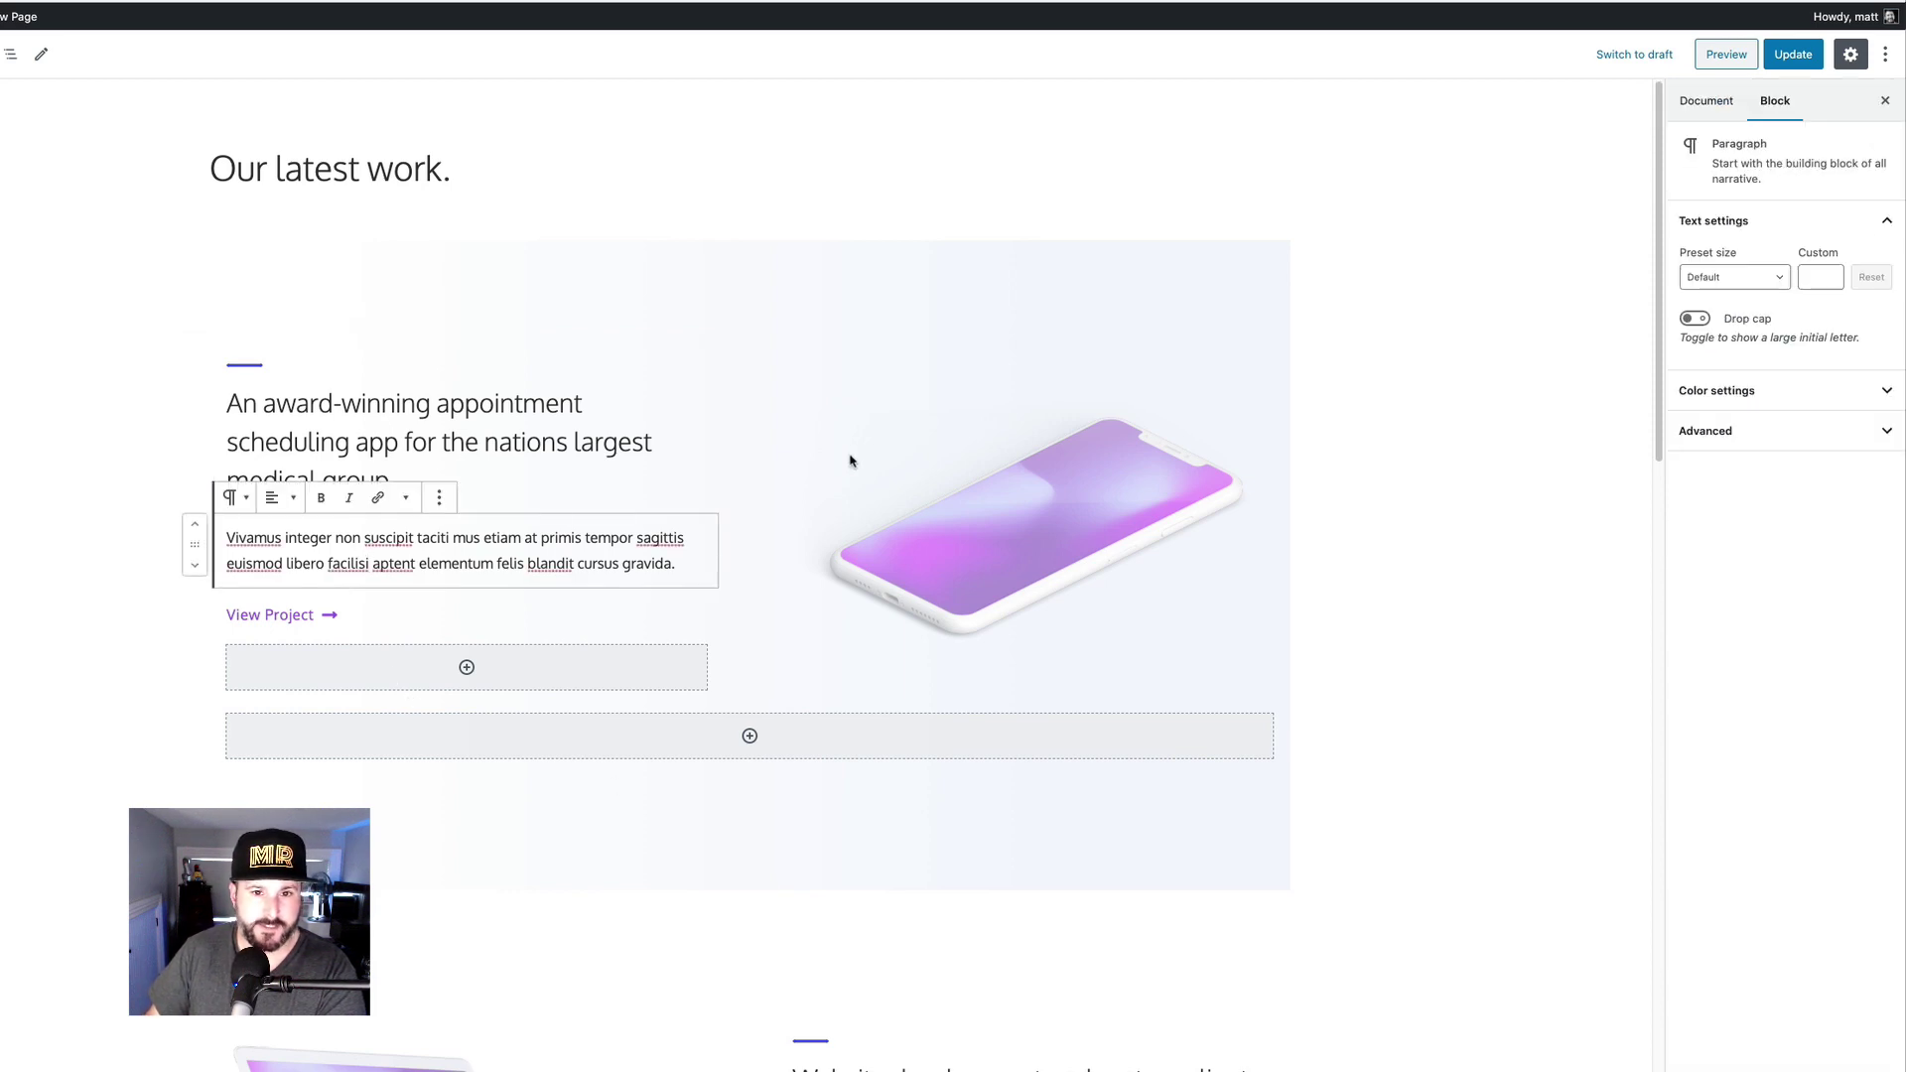
left_click(347, 442)
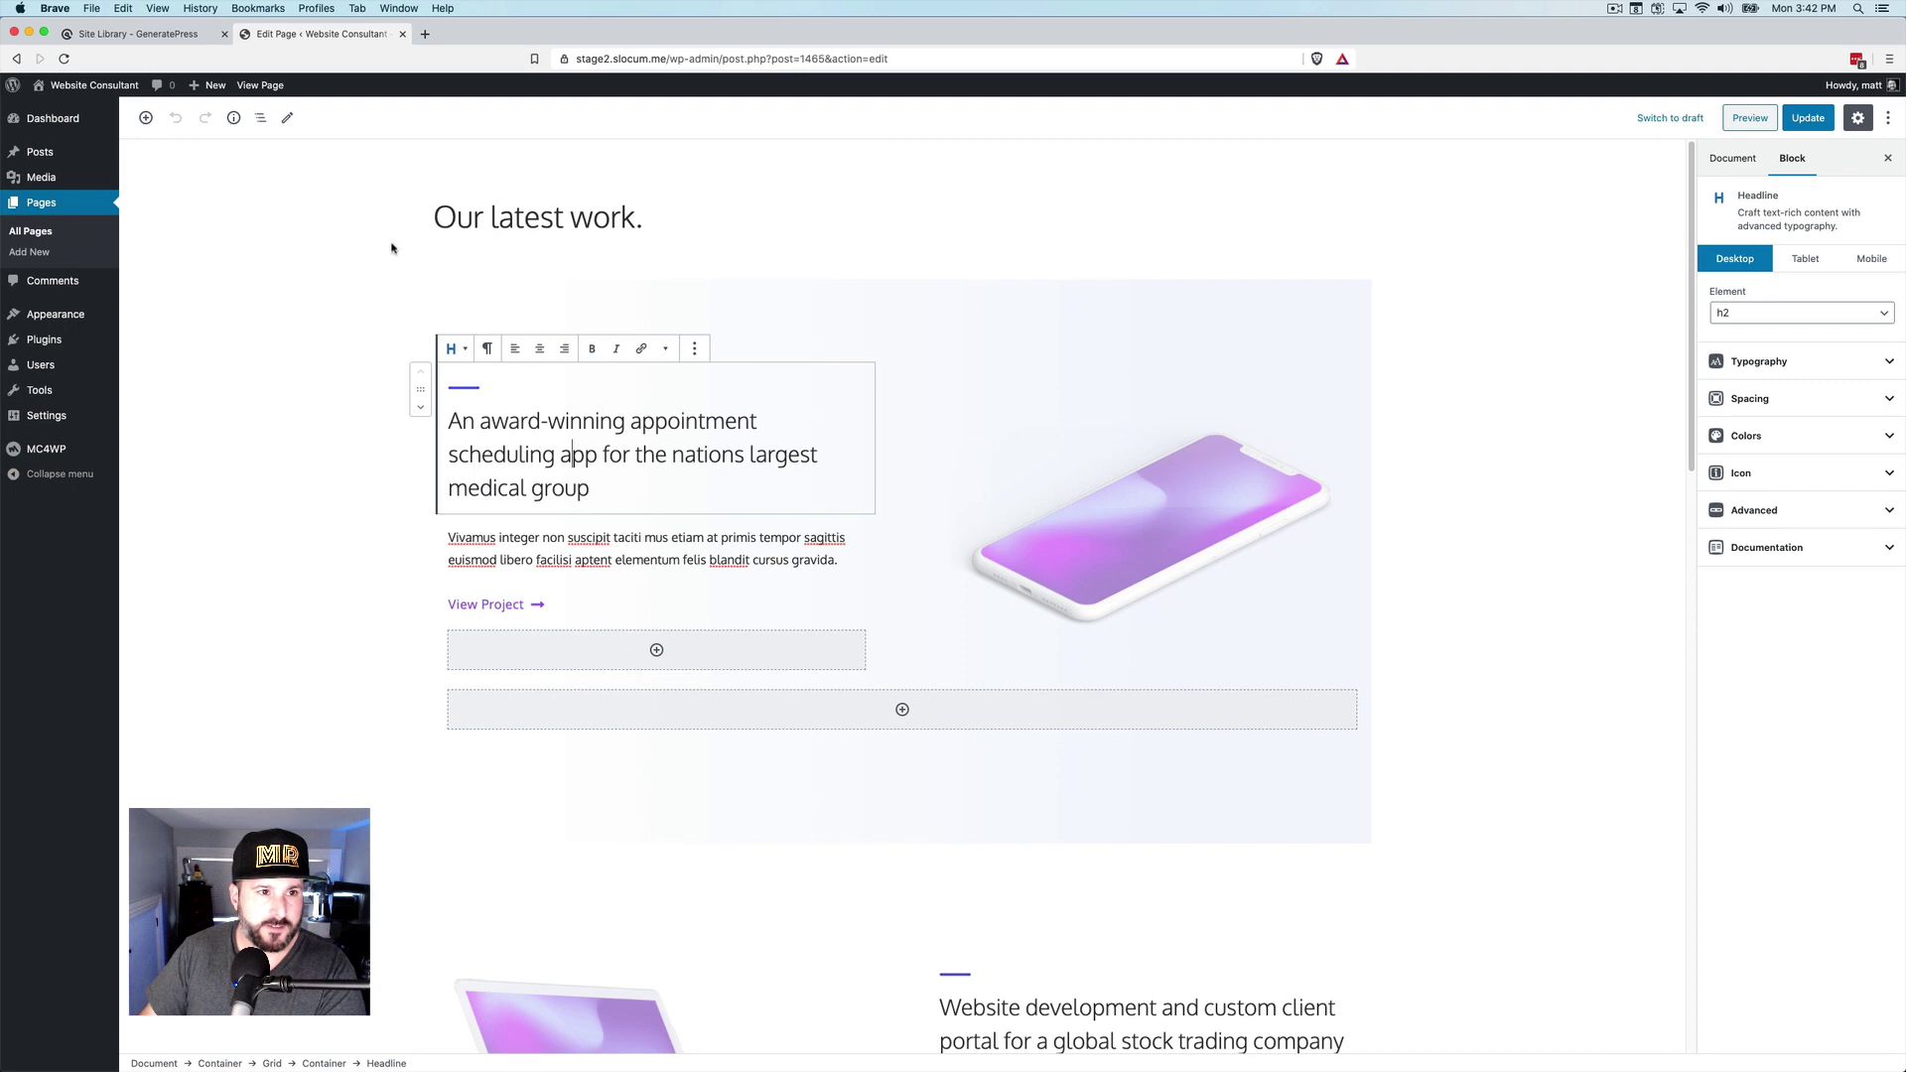
left_click(260, 117)
left_click(262, 232)
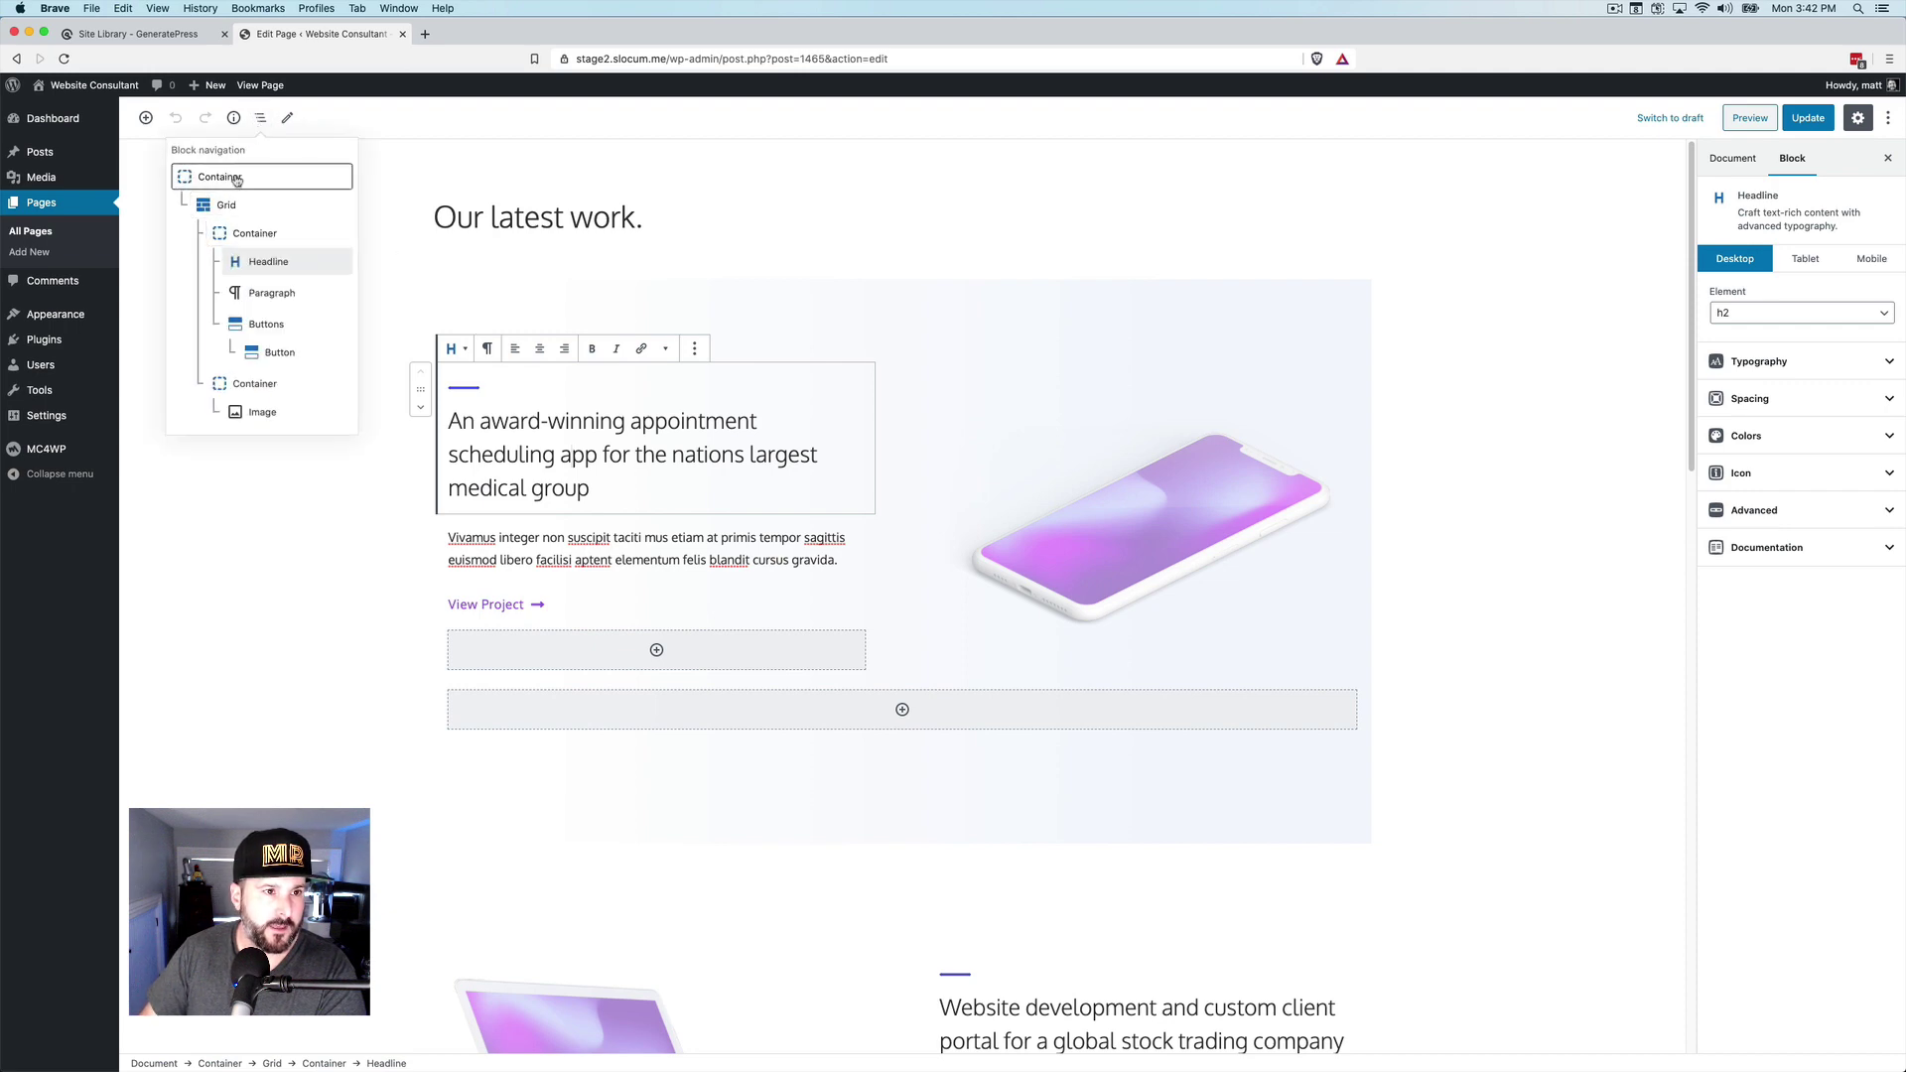
left_click(260, 118)
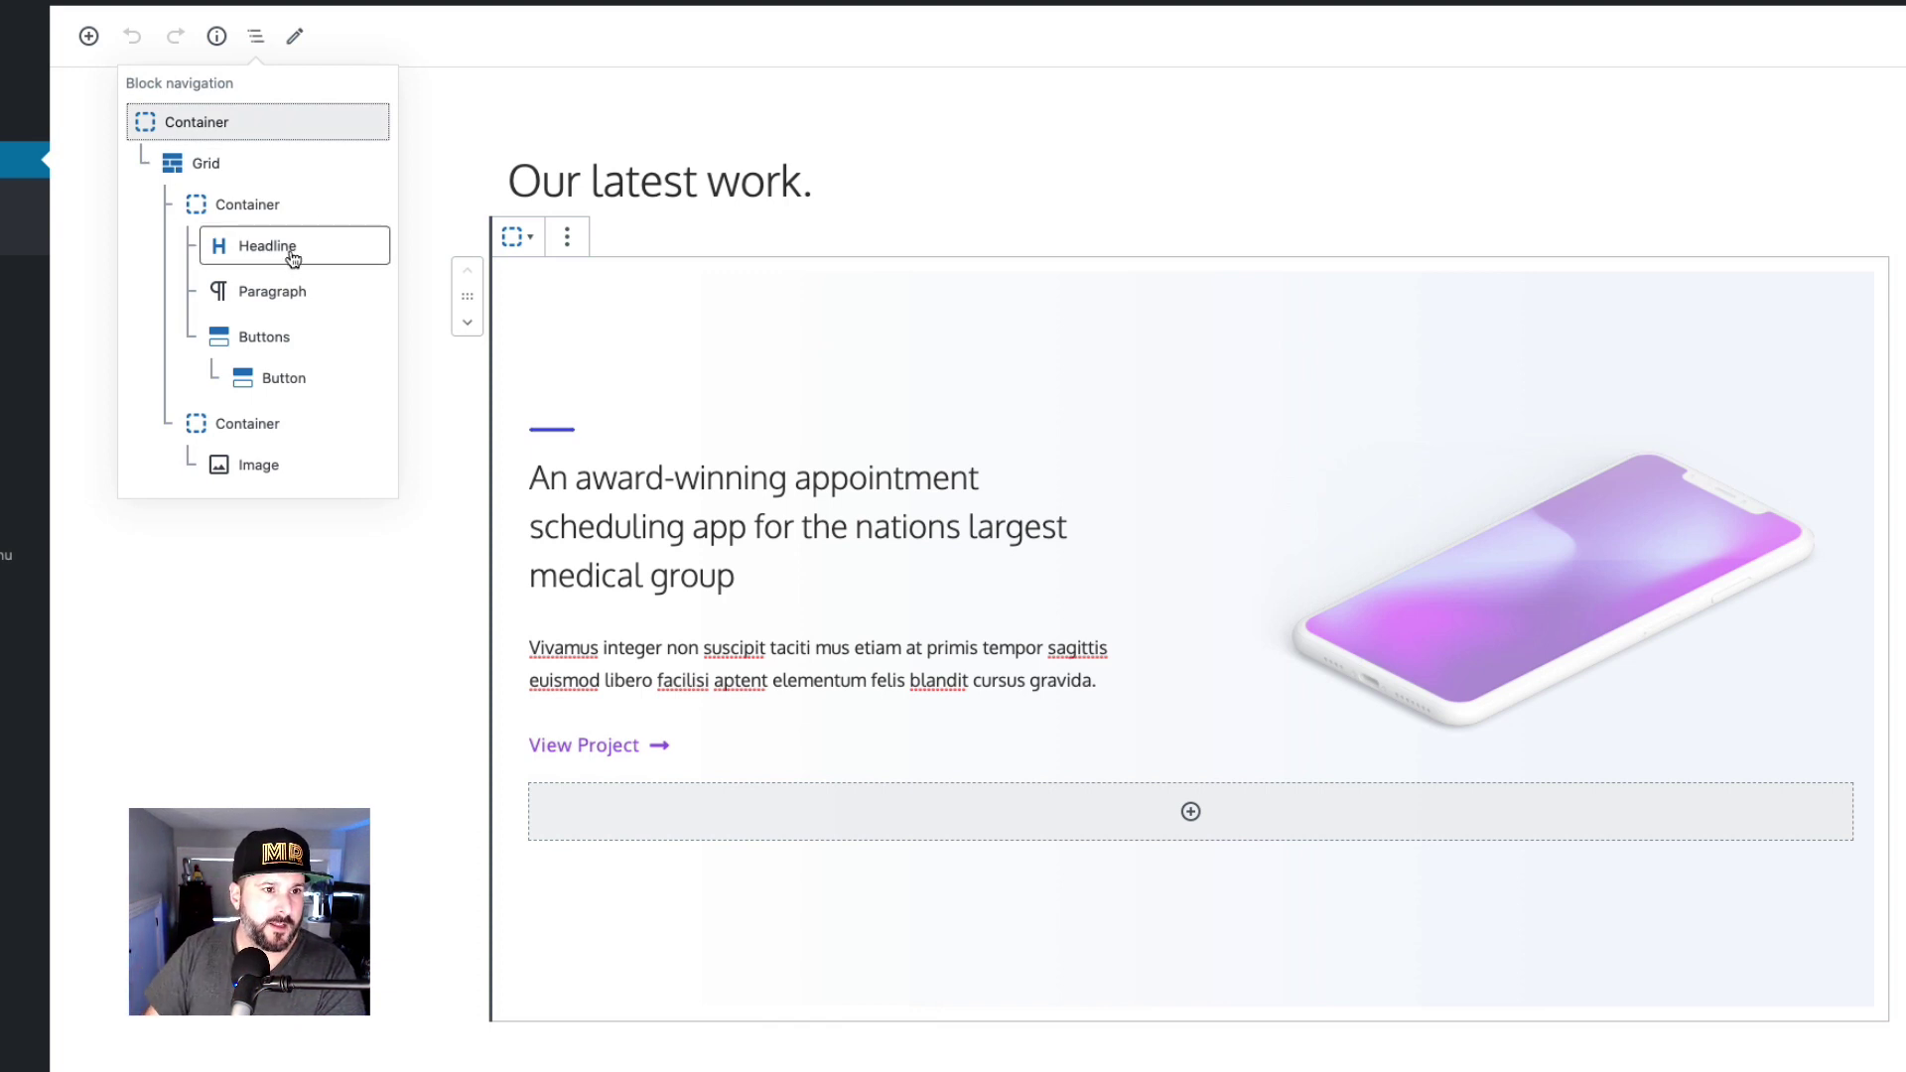
left_click(291, 341)
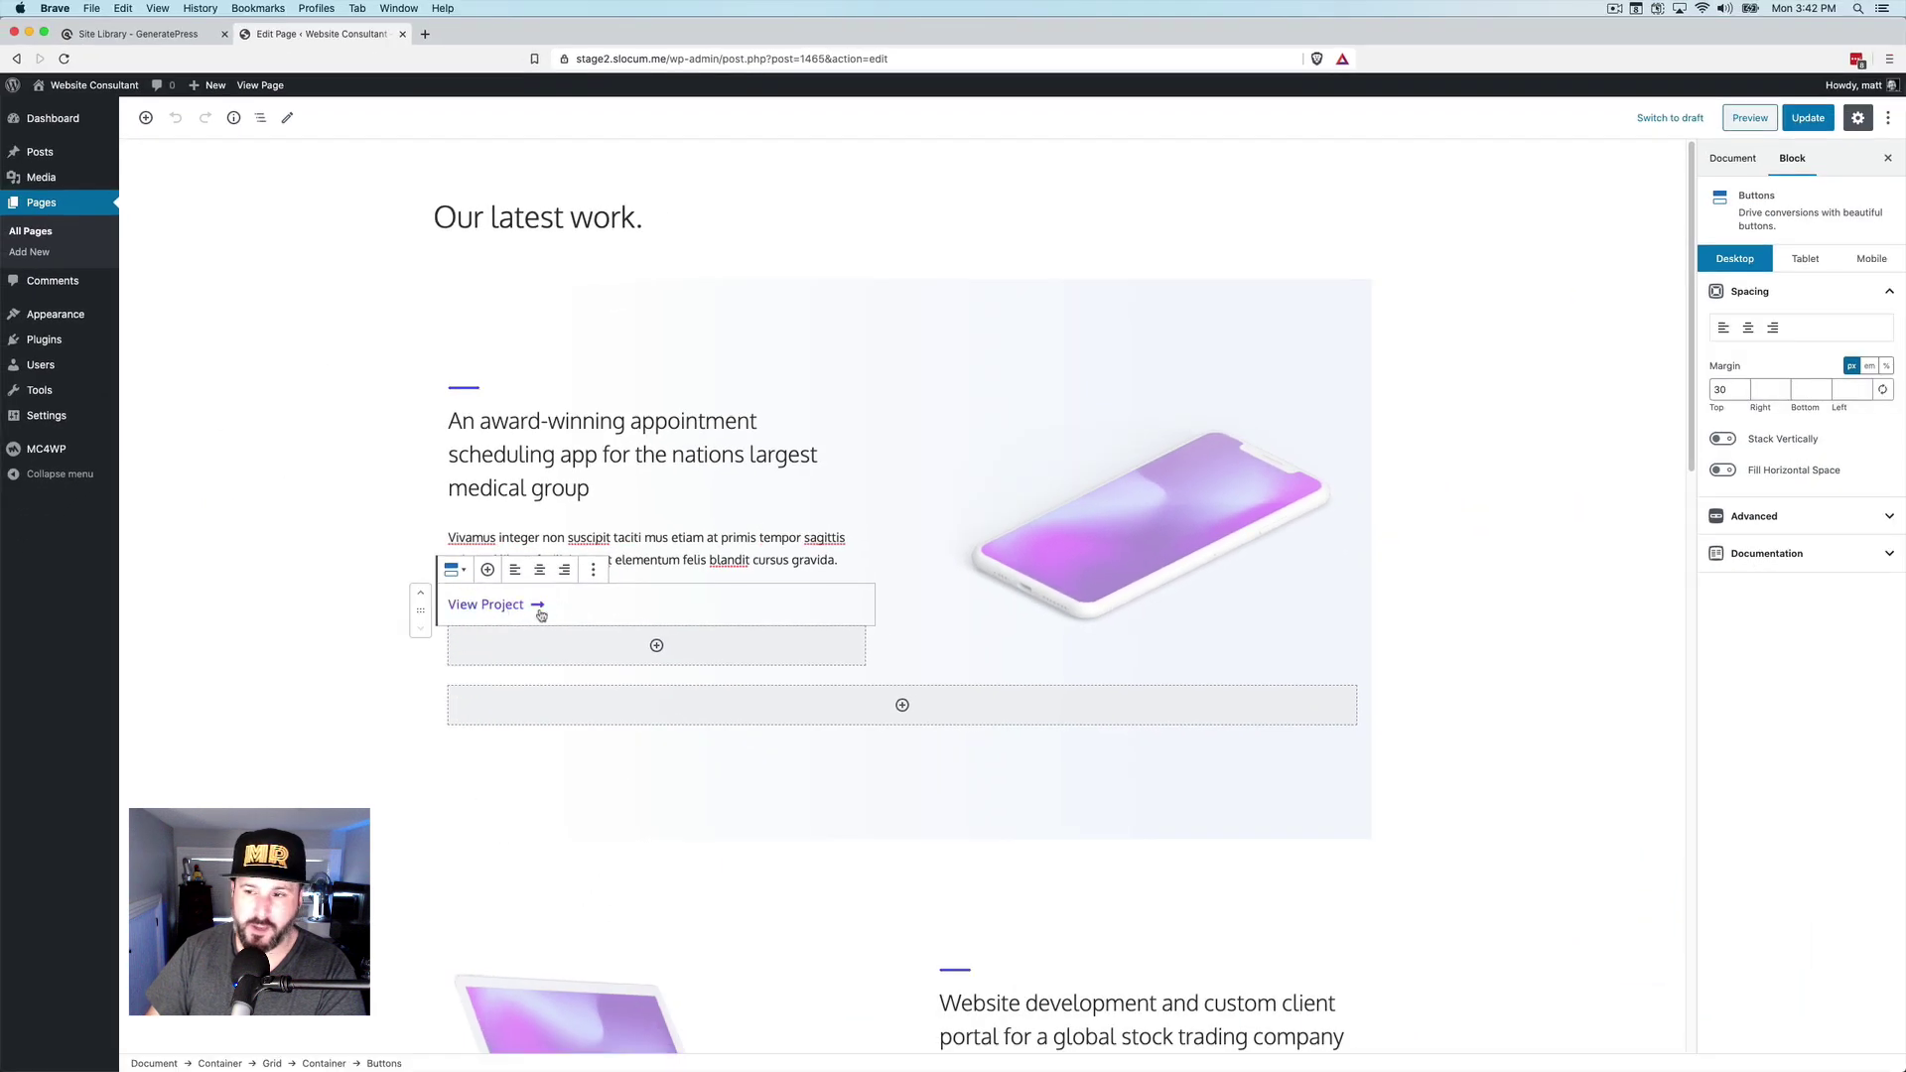
left_click(1805, 260)
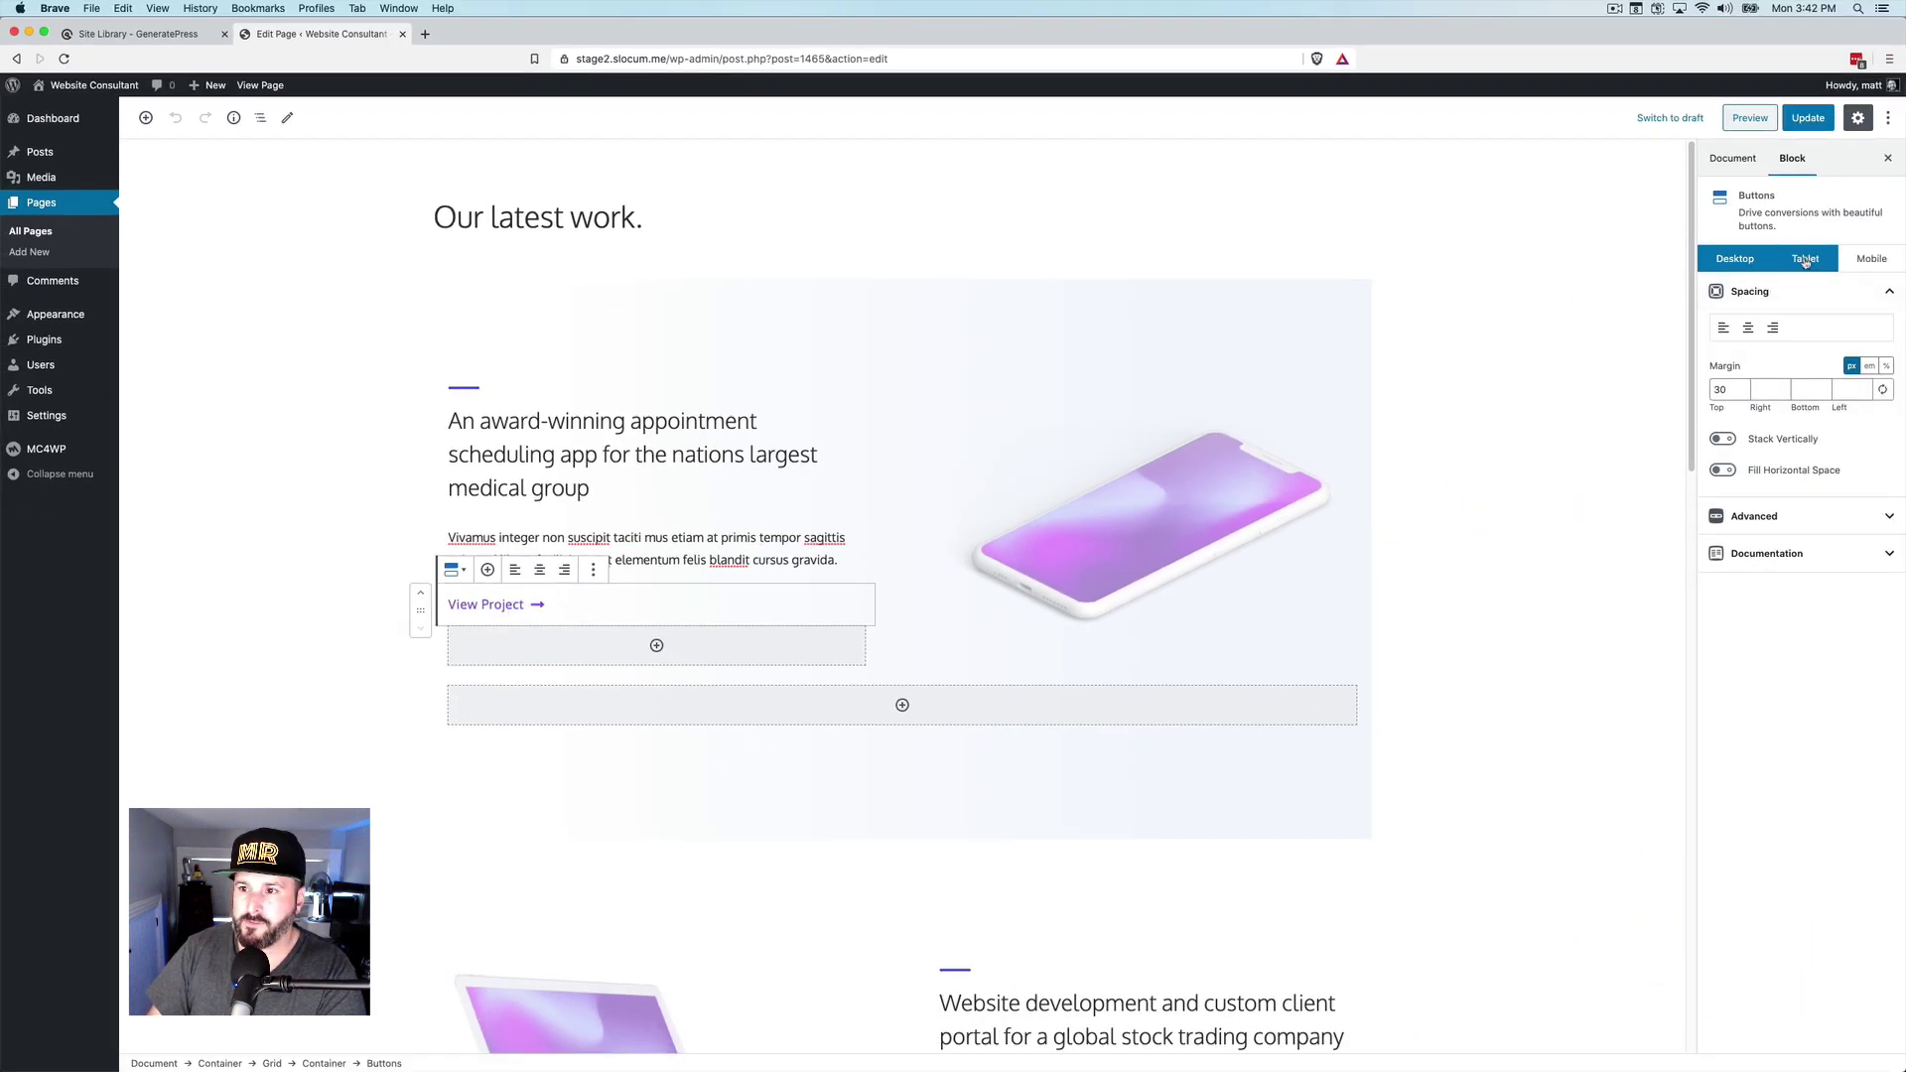
left_click(1871, 259)
left_click(1735, 259)
left_click(1748, 327)
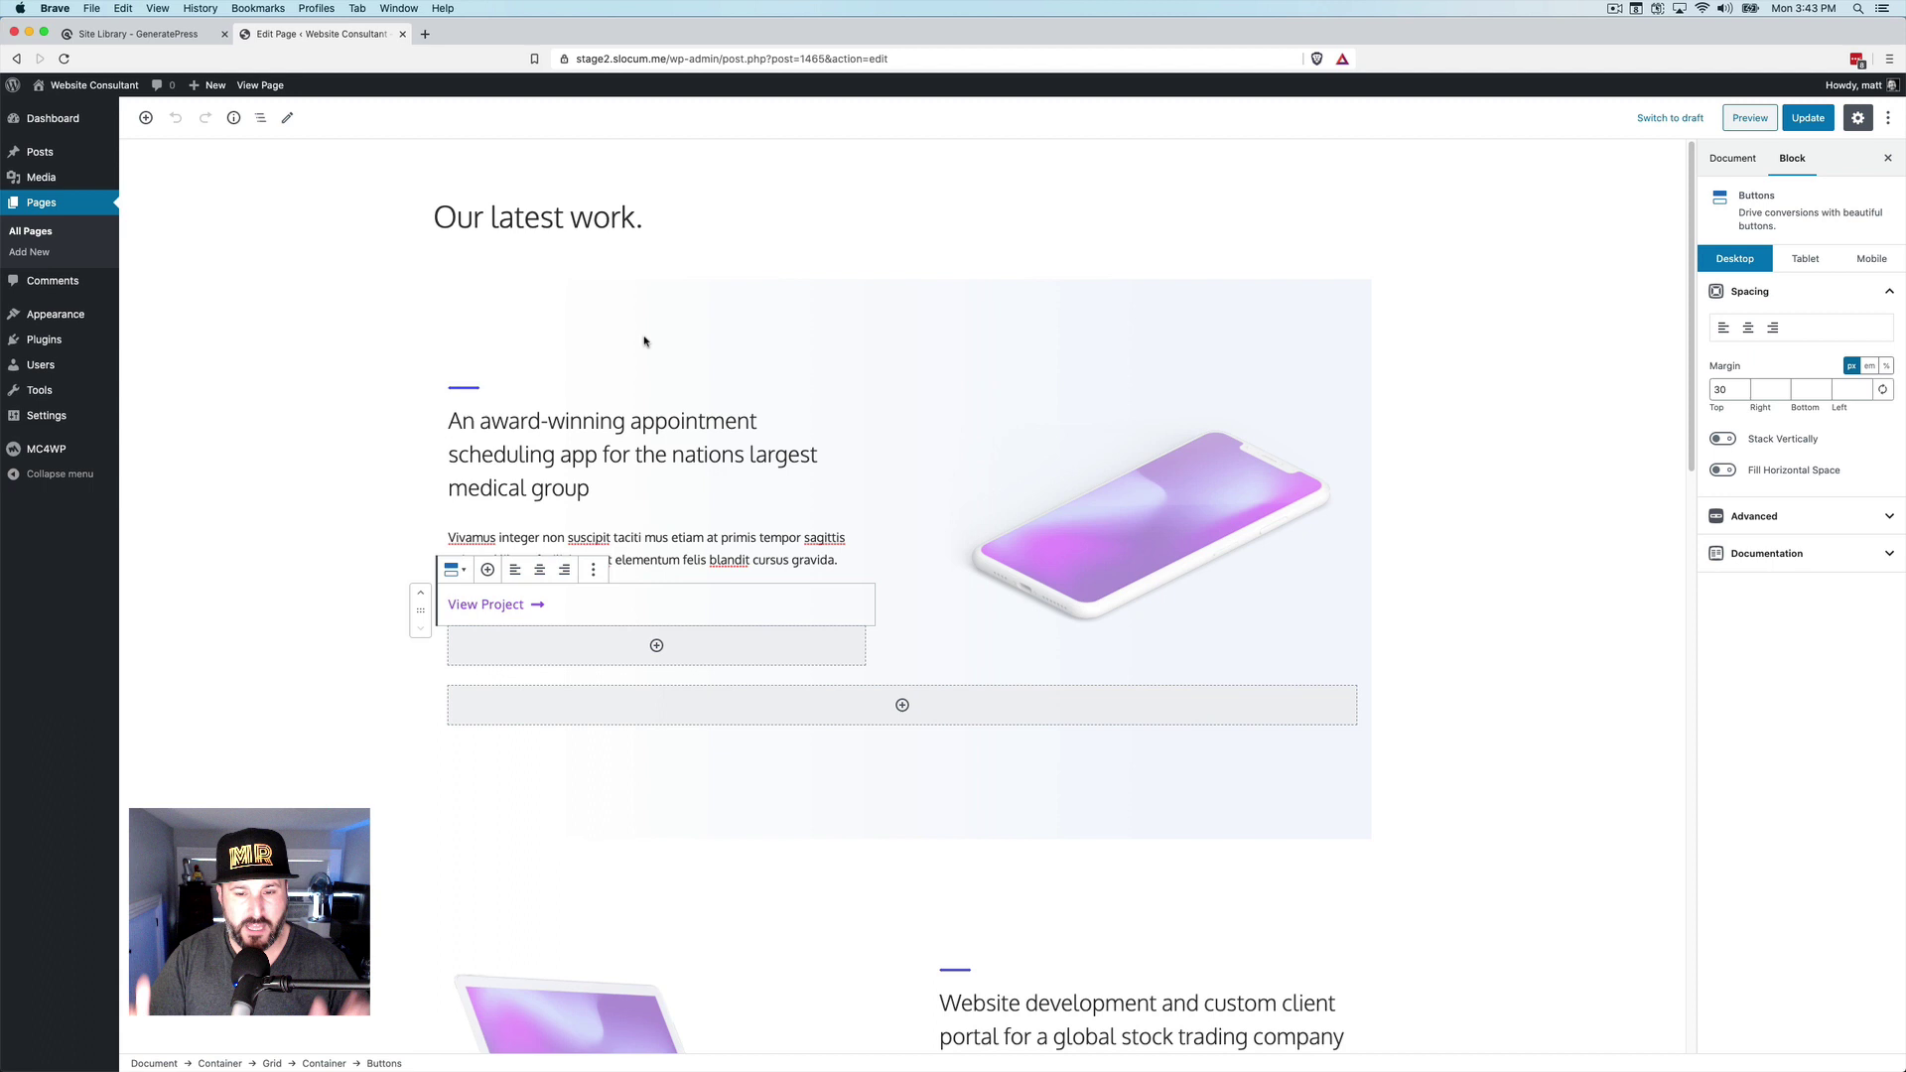
left_click(649, 407)
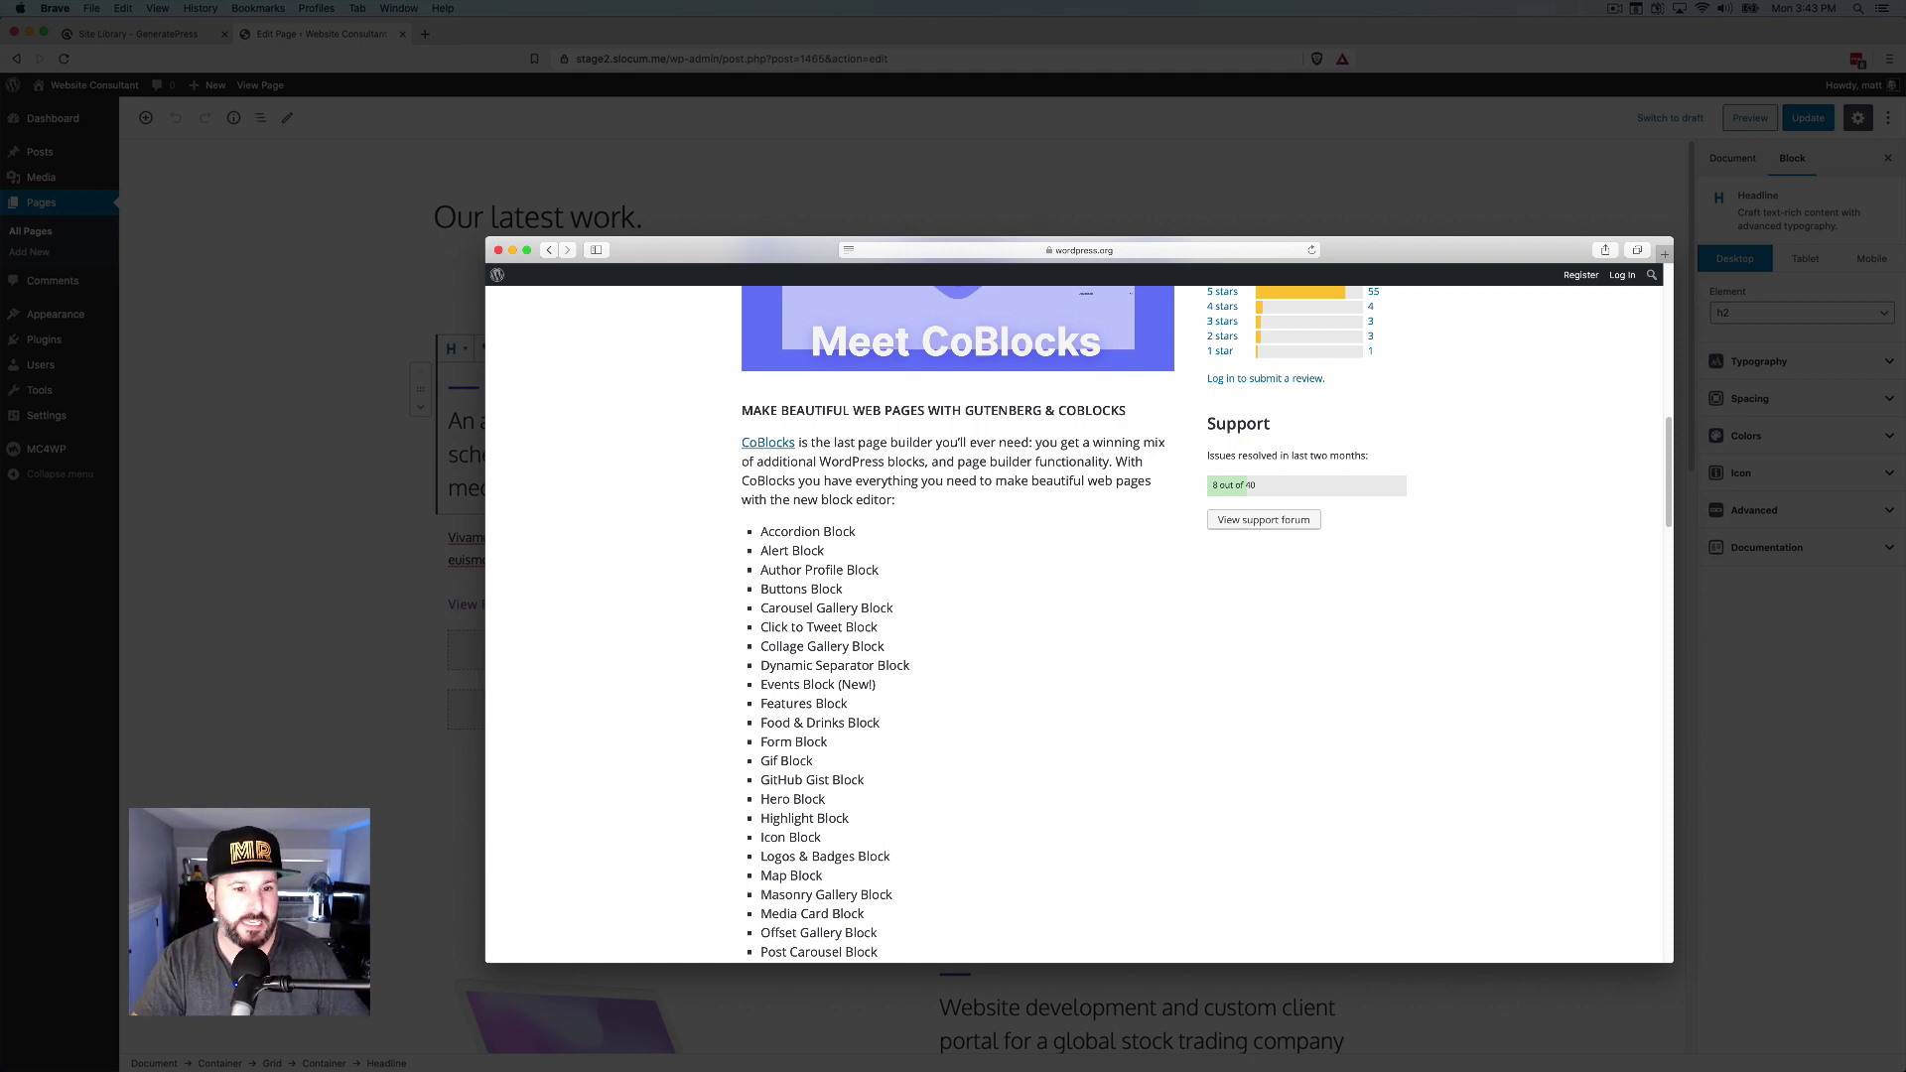
left_click(648, 415)
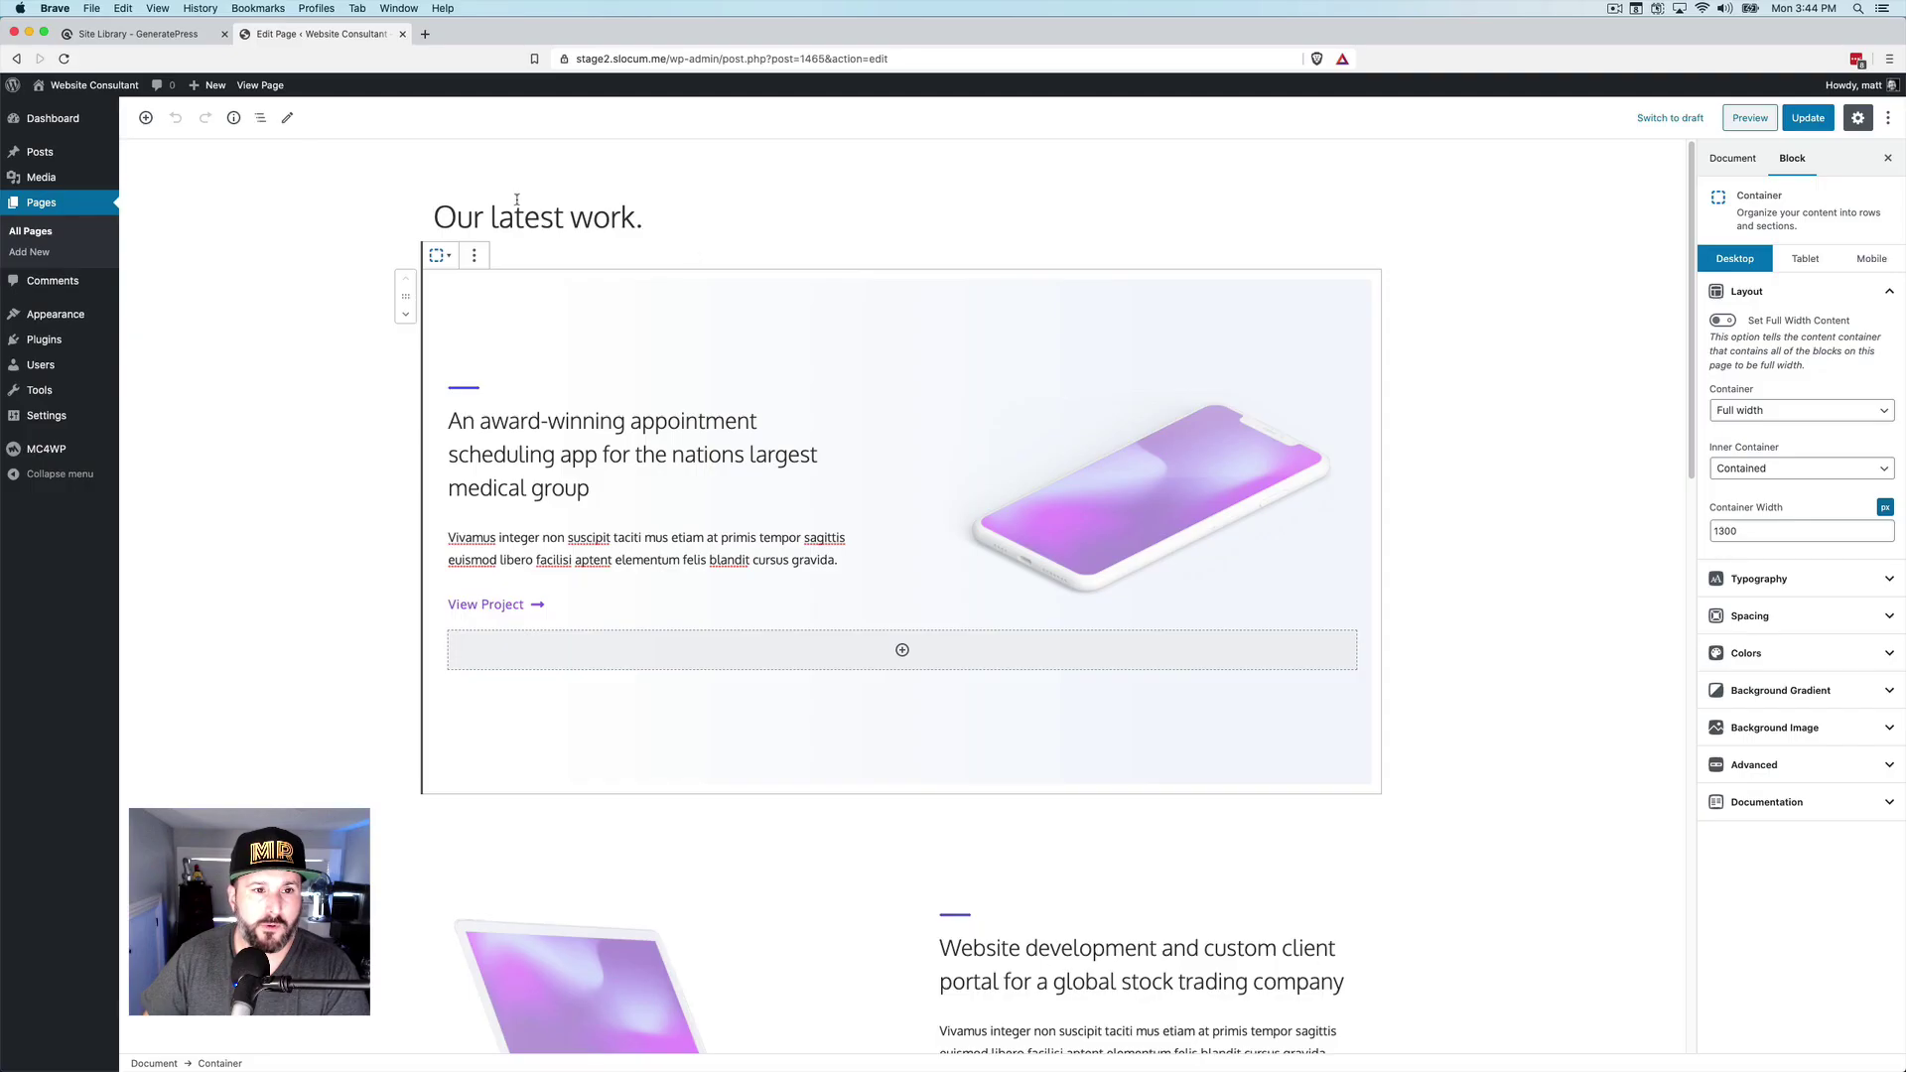
Save the first project Container as reusable block 'Services 1 Block', then go to All Pages.
left_click(260, 117)
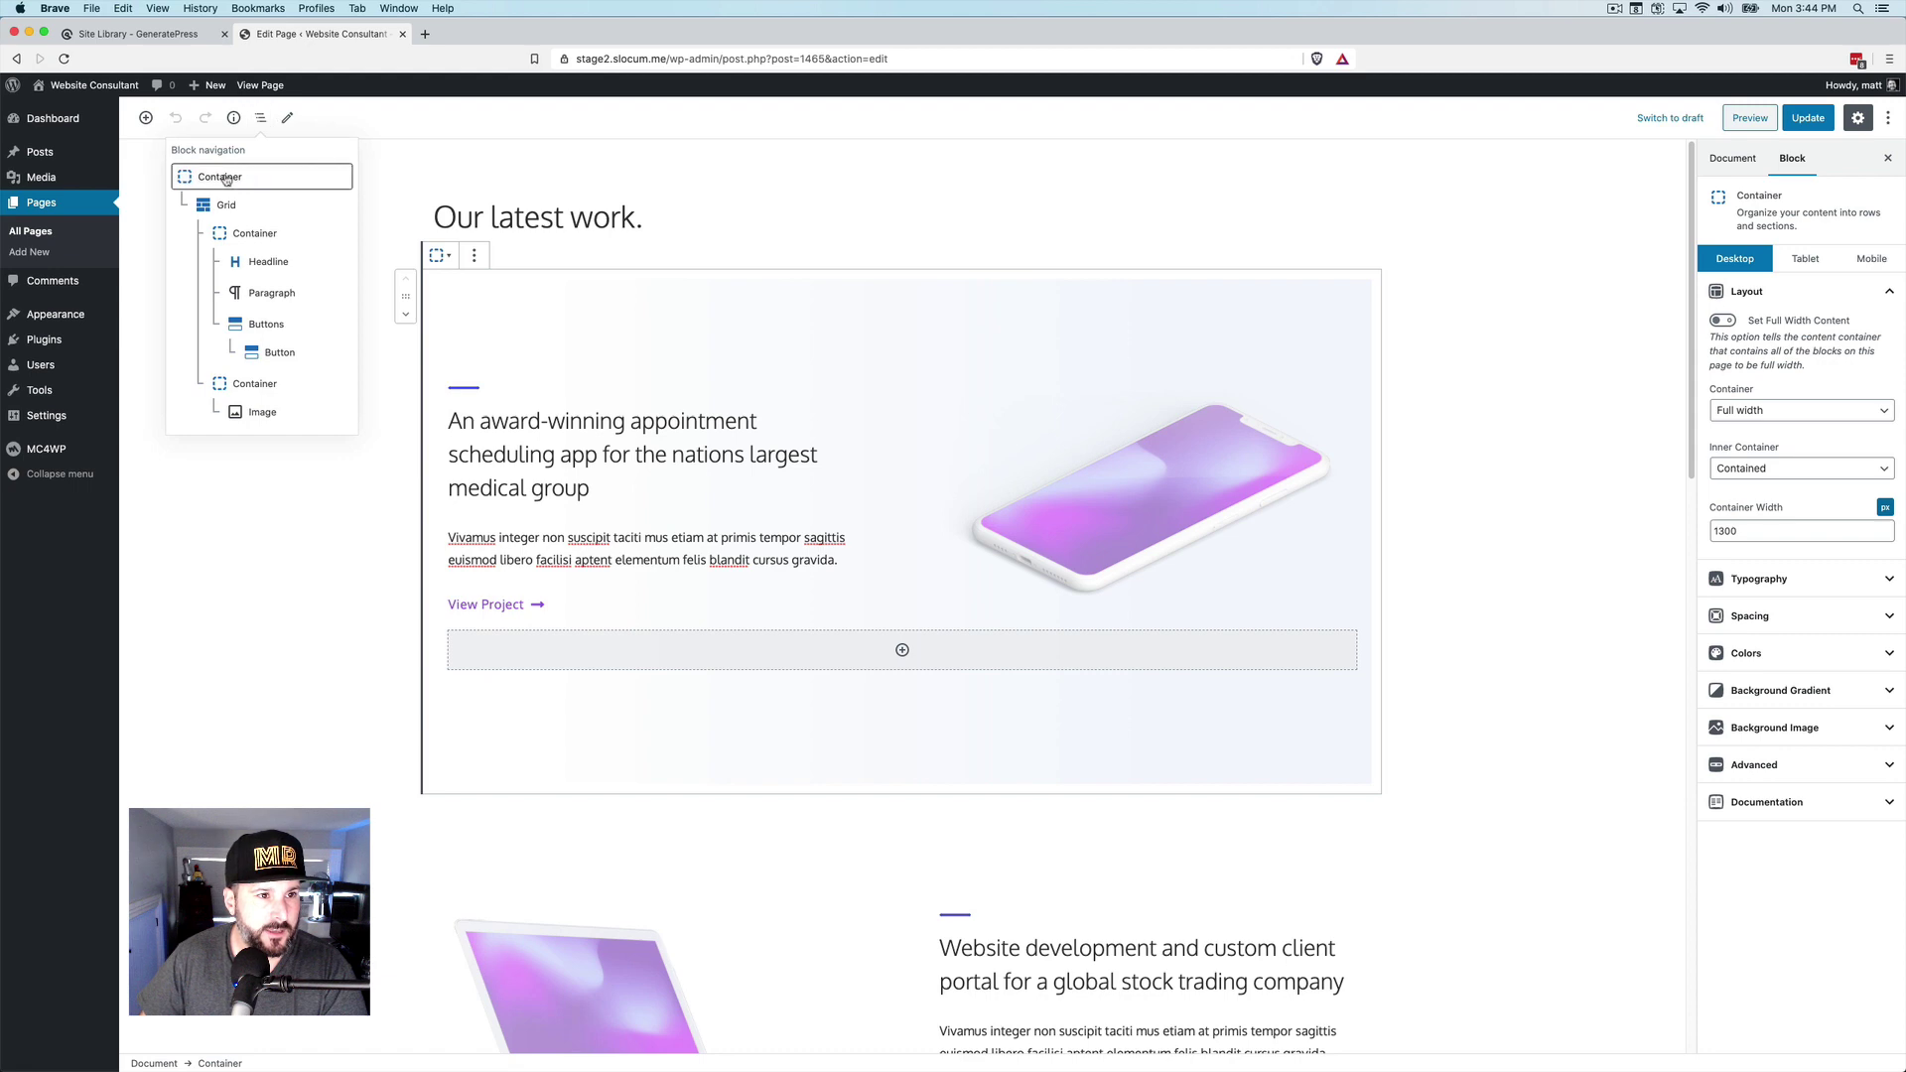
left_click(226, 177)
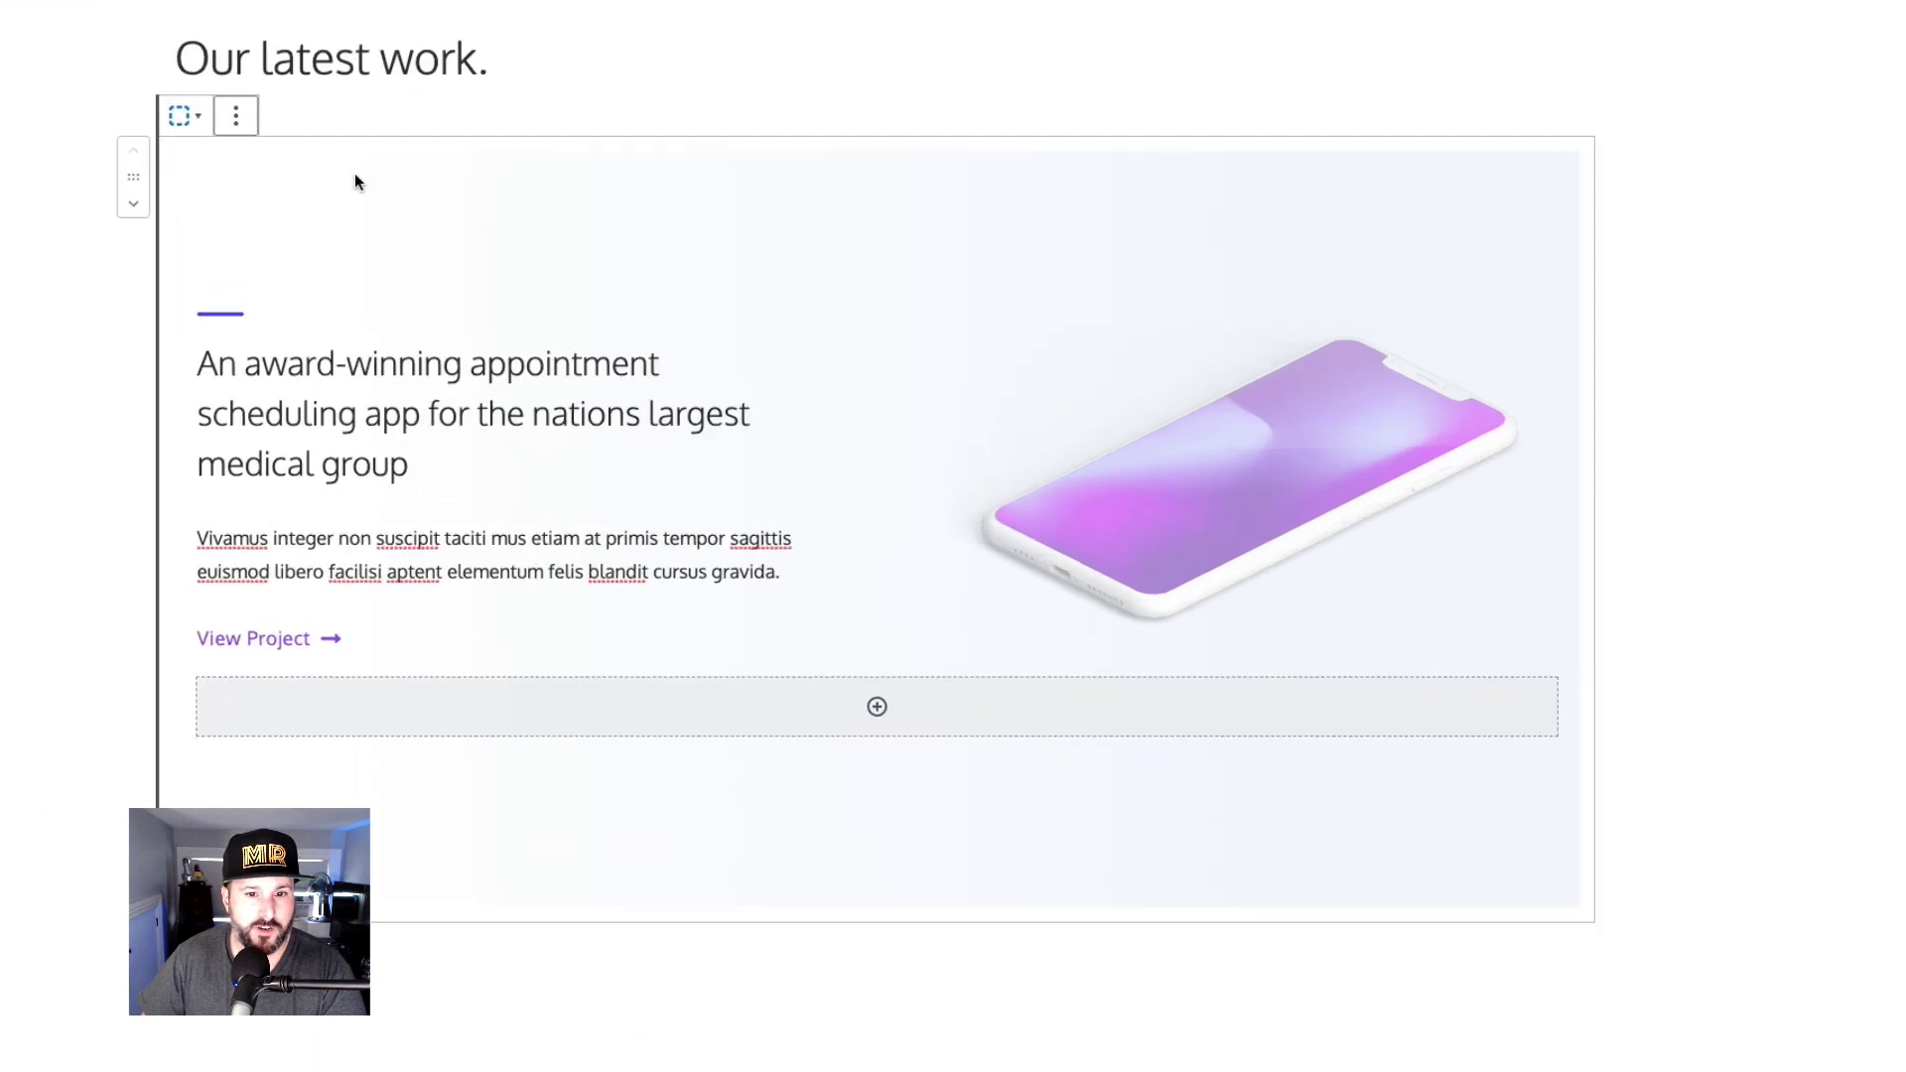
left_click(238, 117)
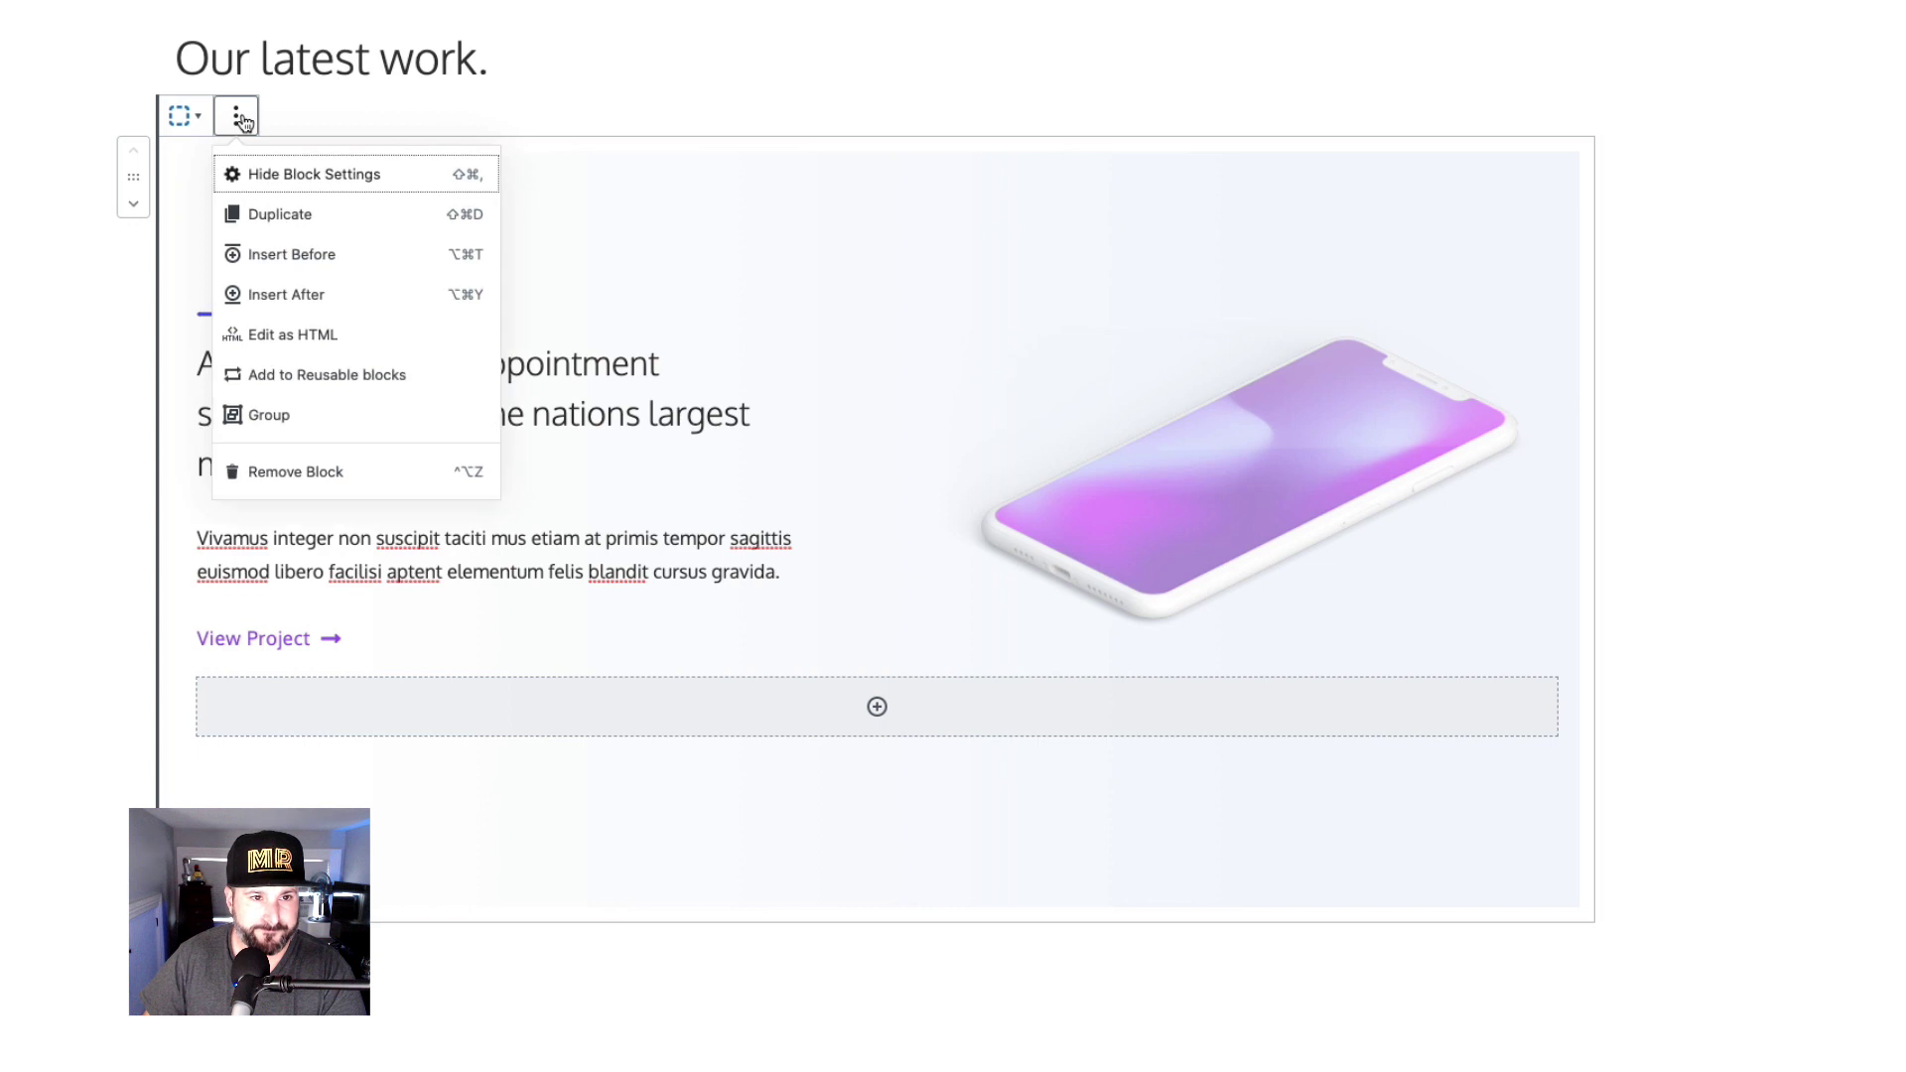
left_click(335, 376)
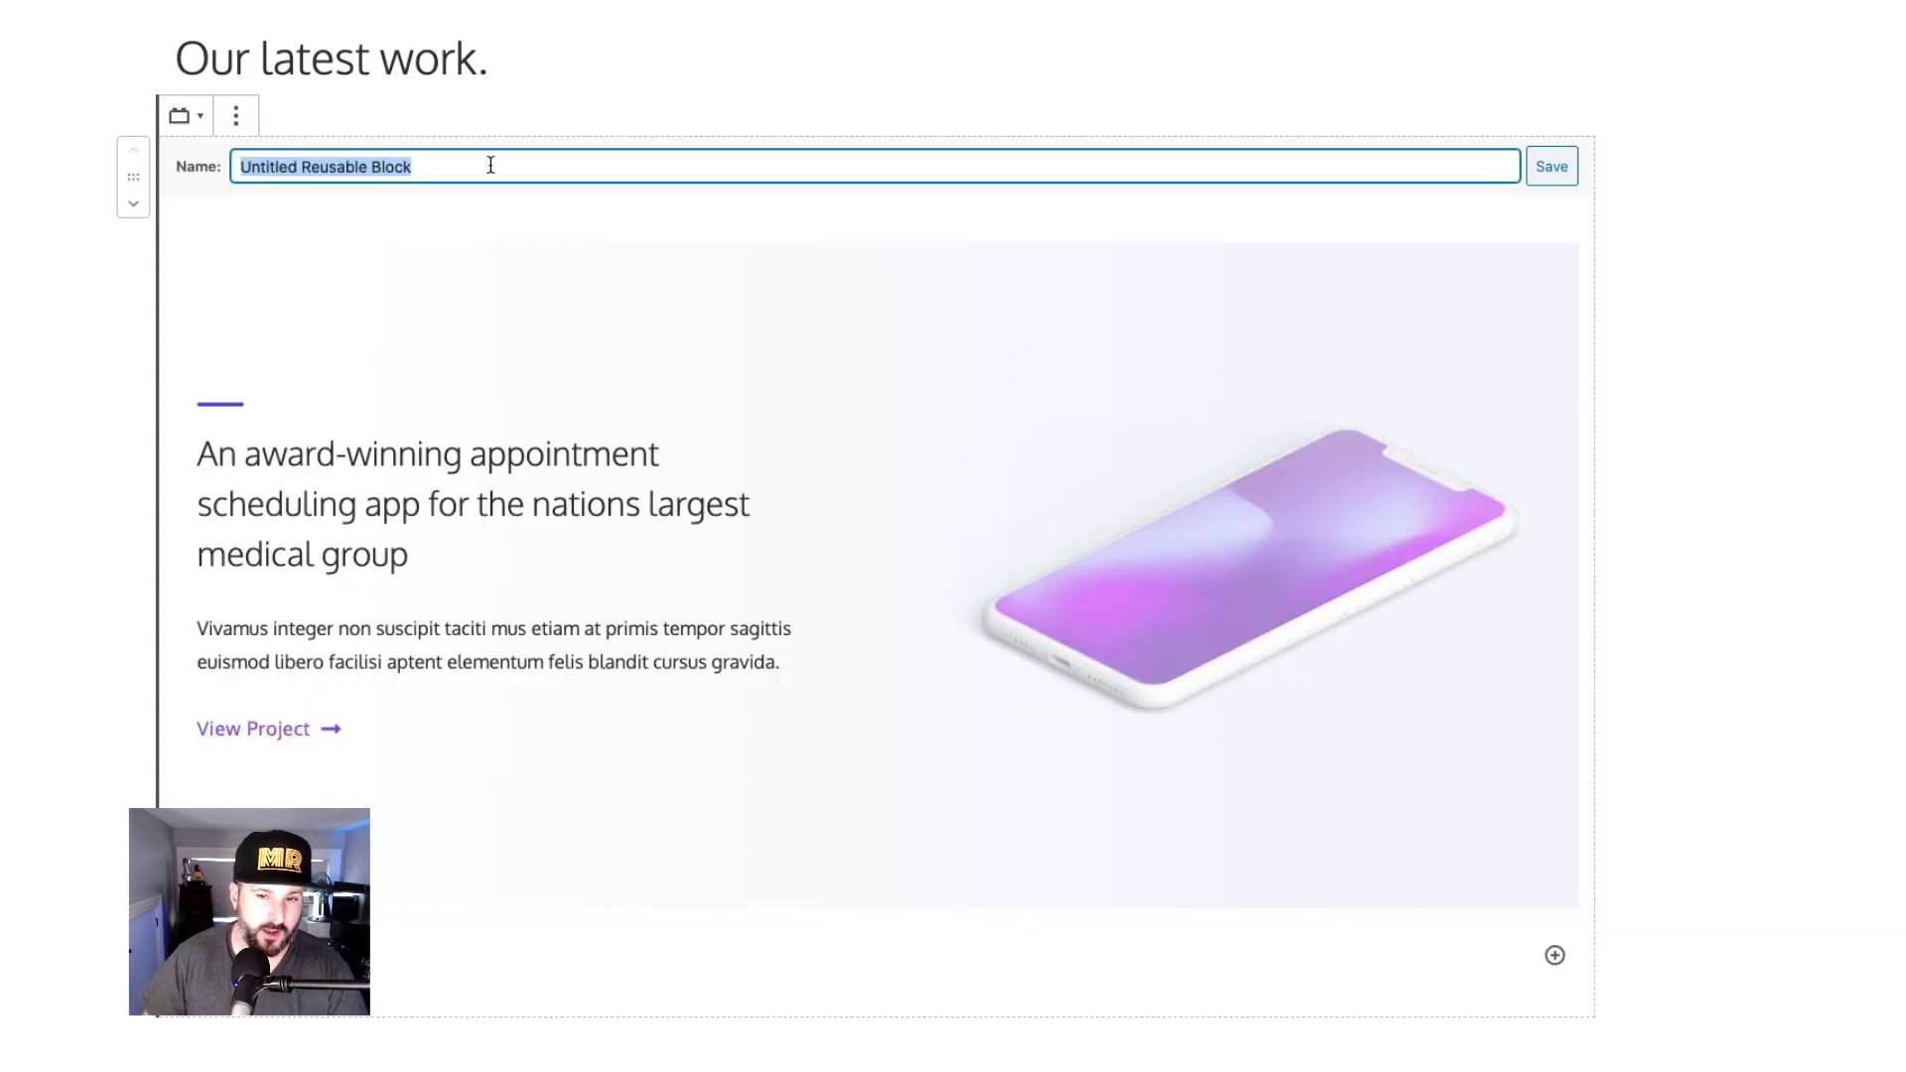
type("Servic")
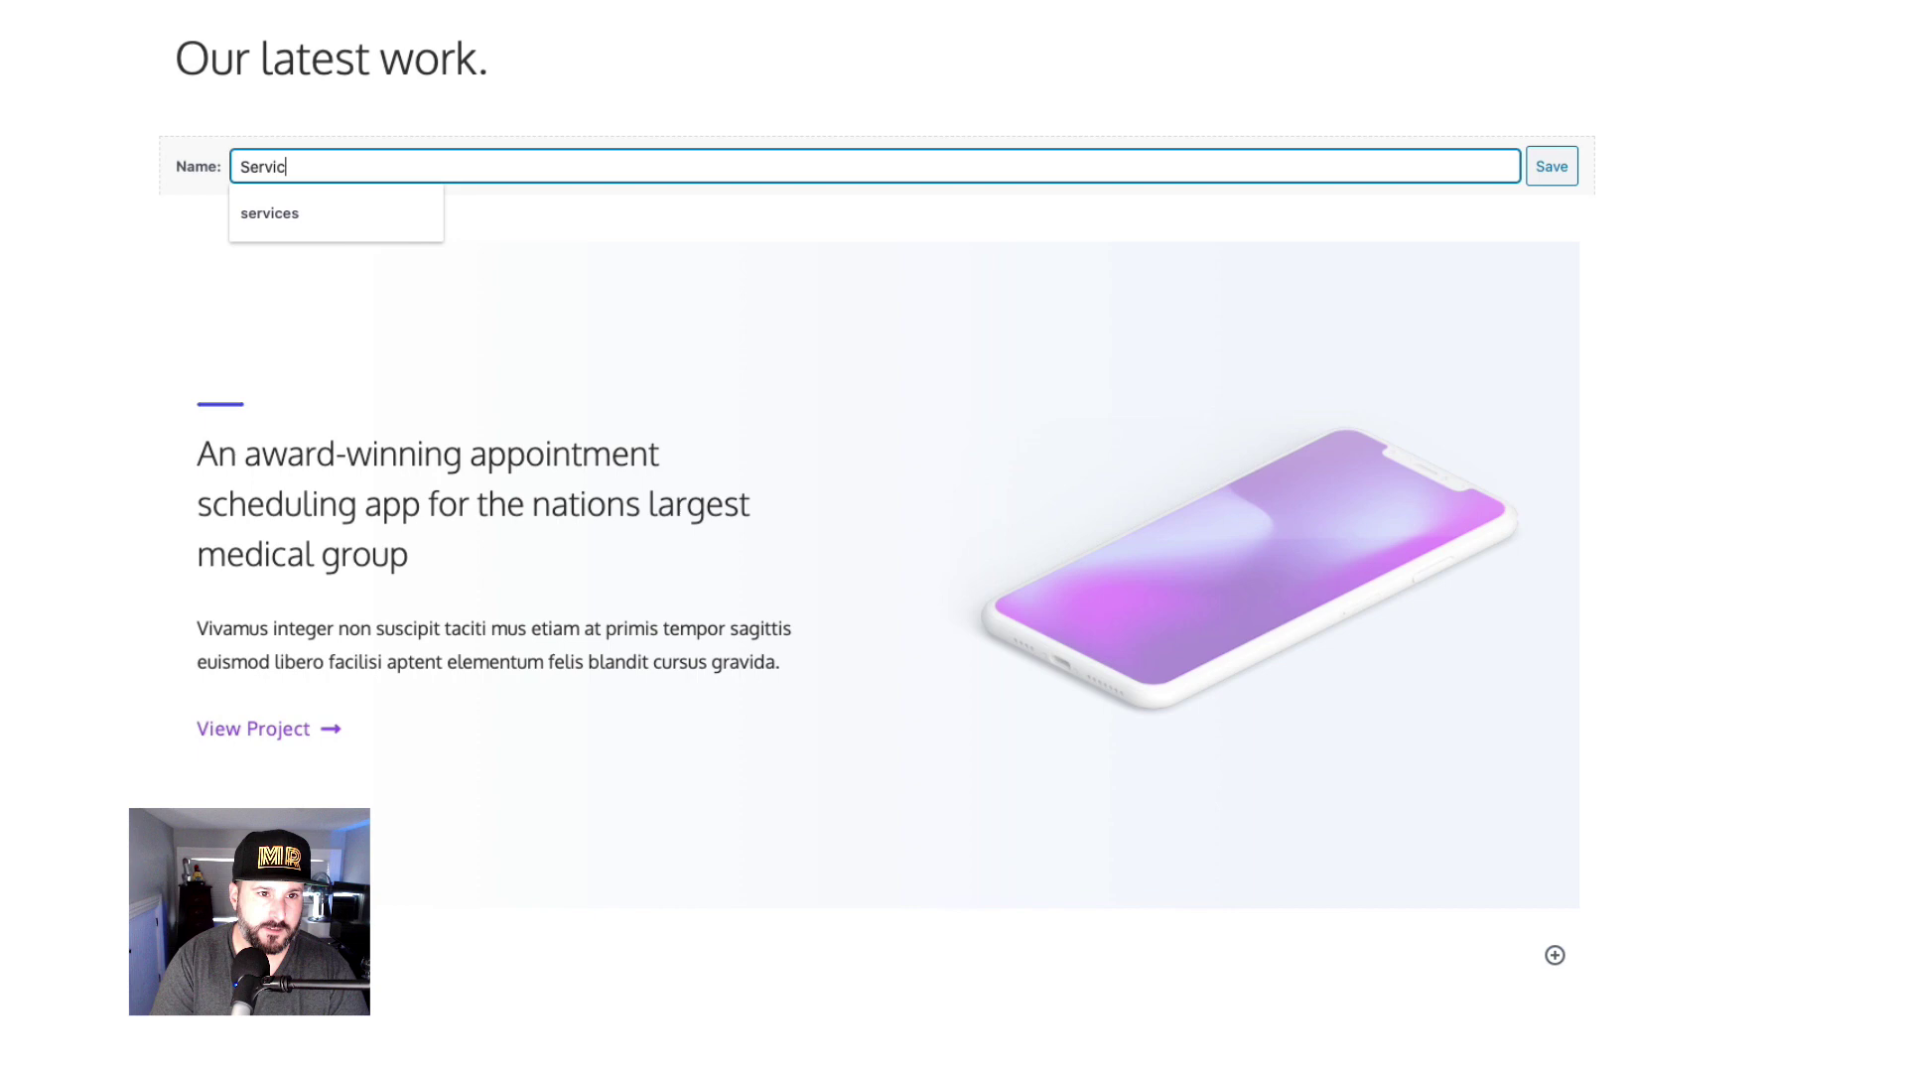
type("es 1 B")
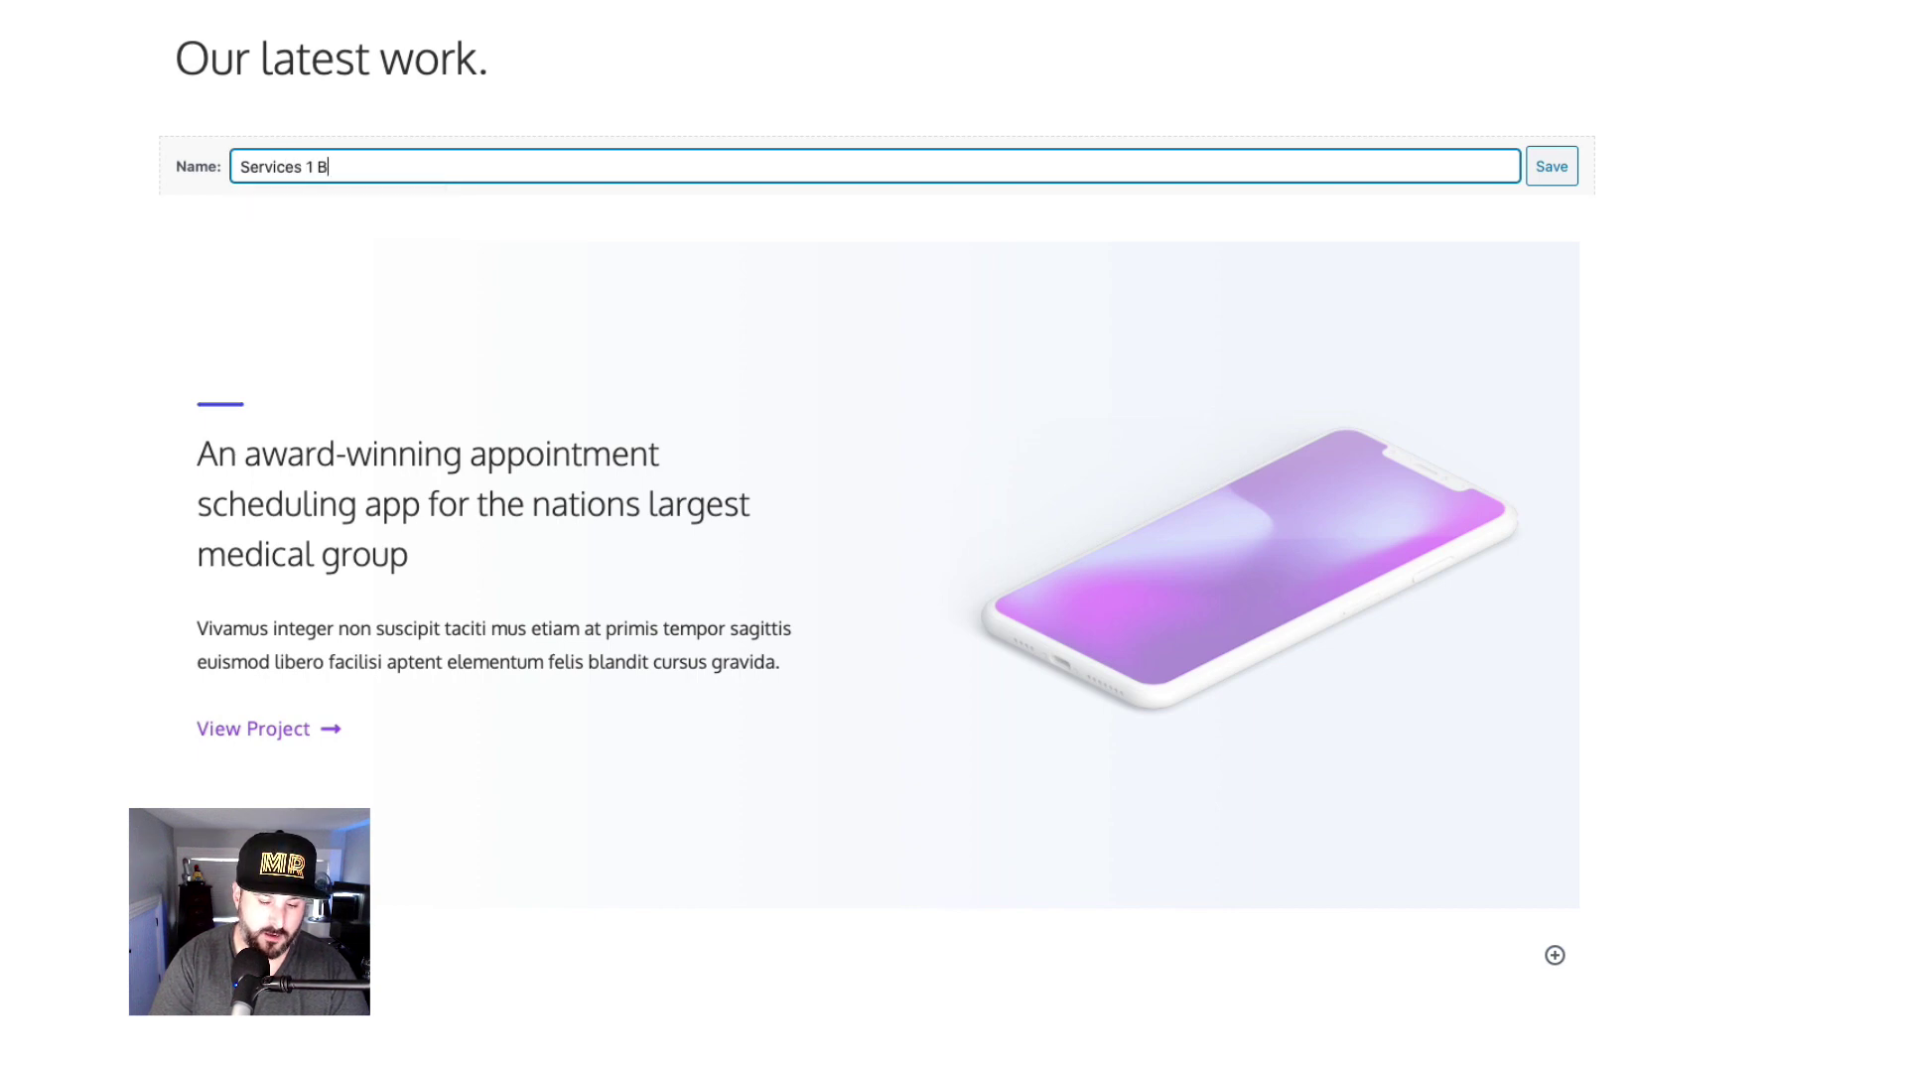
type("locks")
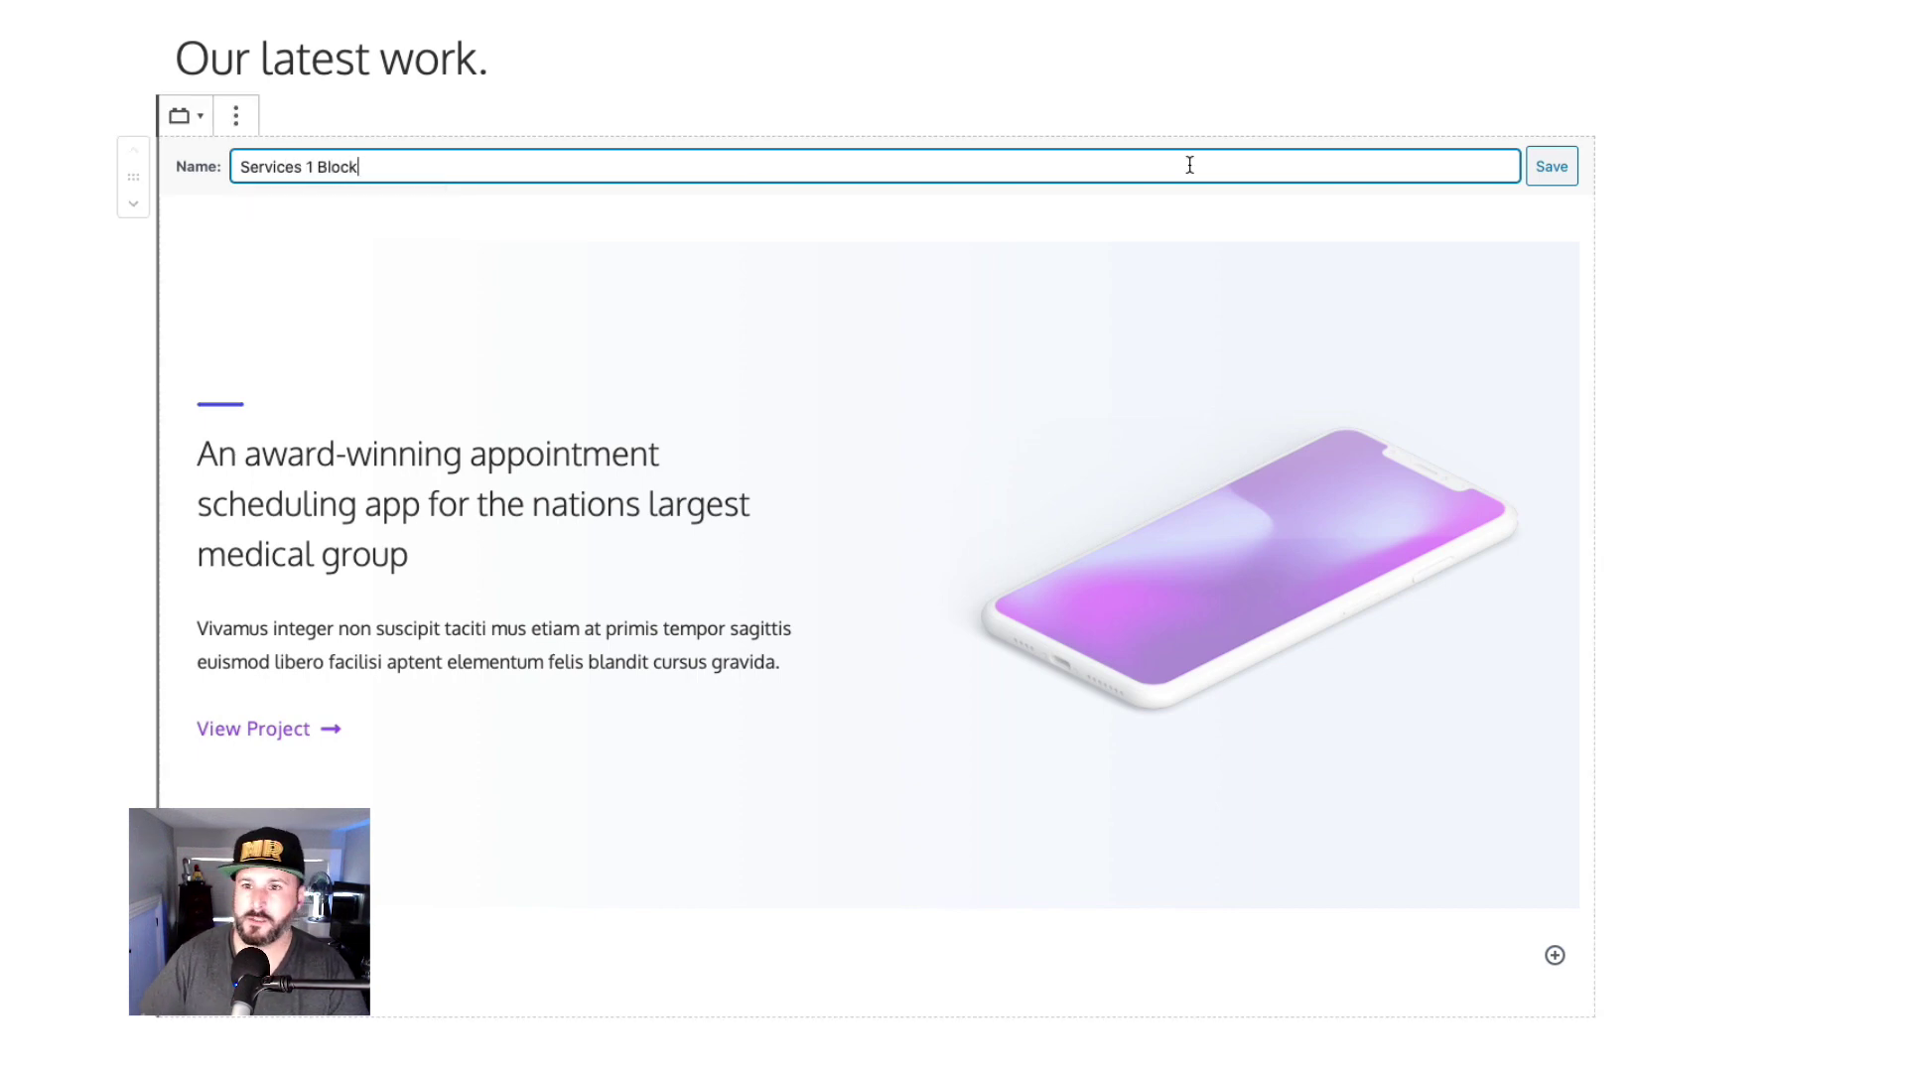
left_click(1553, 169)
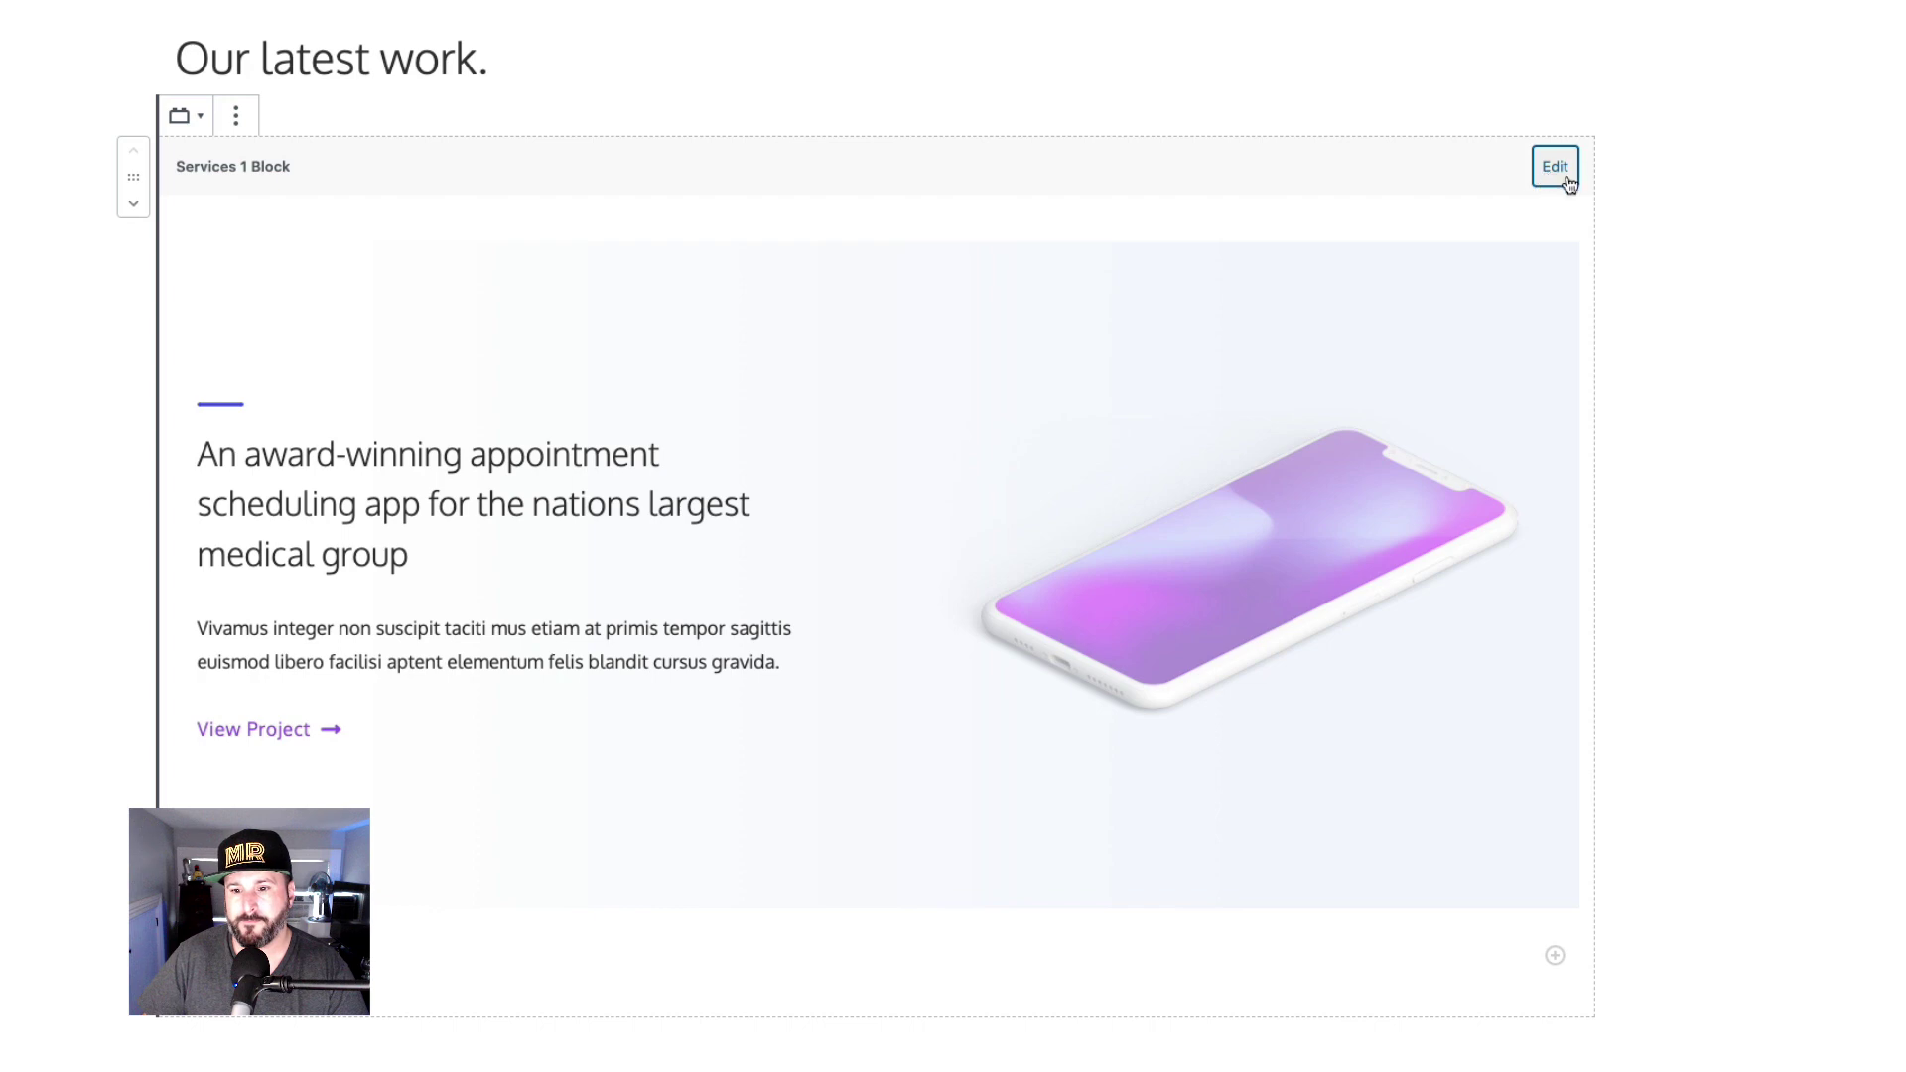
left_click(1727, 287)
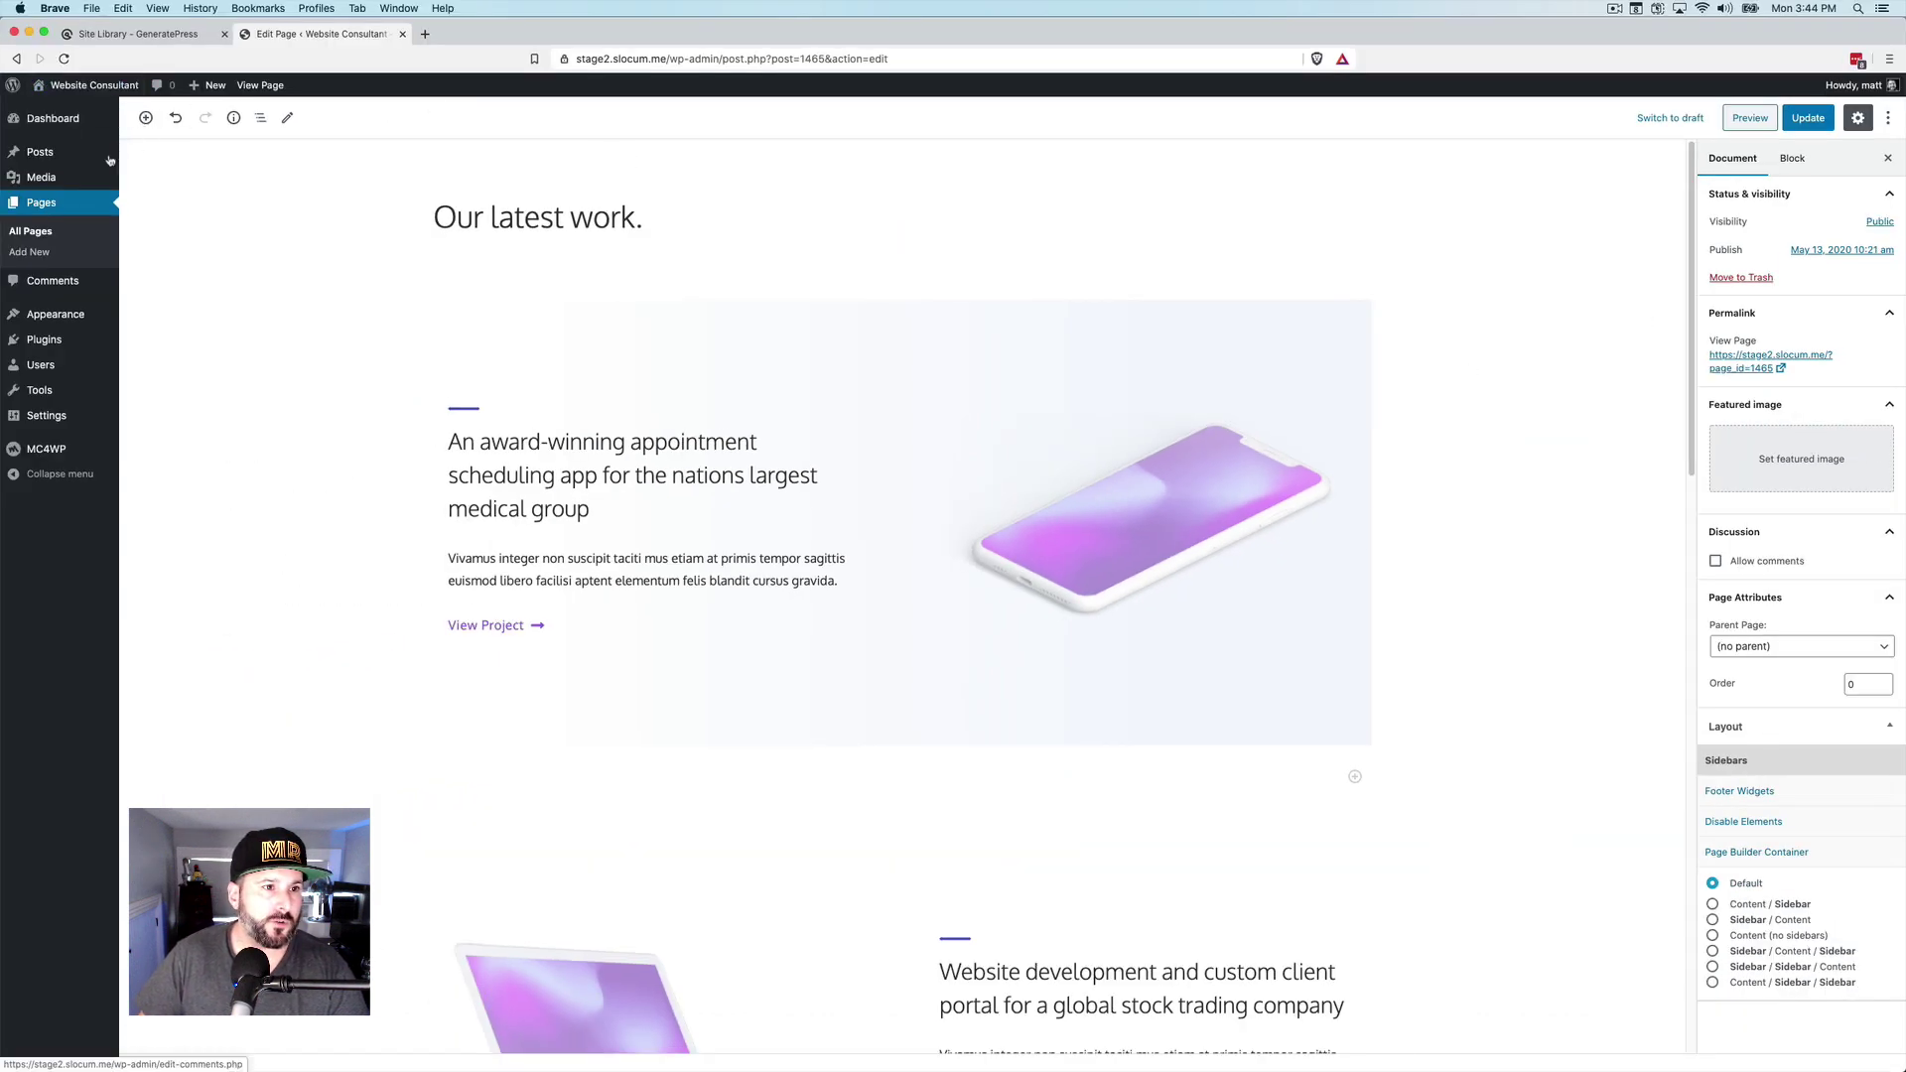
left_click(40, 232)
Leave the Work page unsaved and open the Home page in the editor.
left_click(1062, 344)
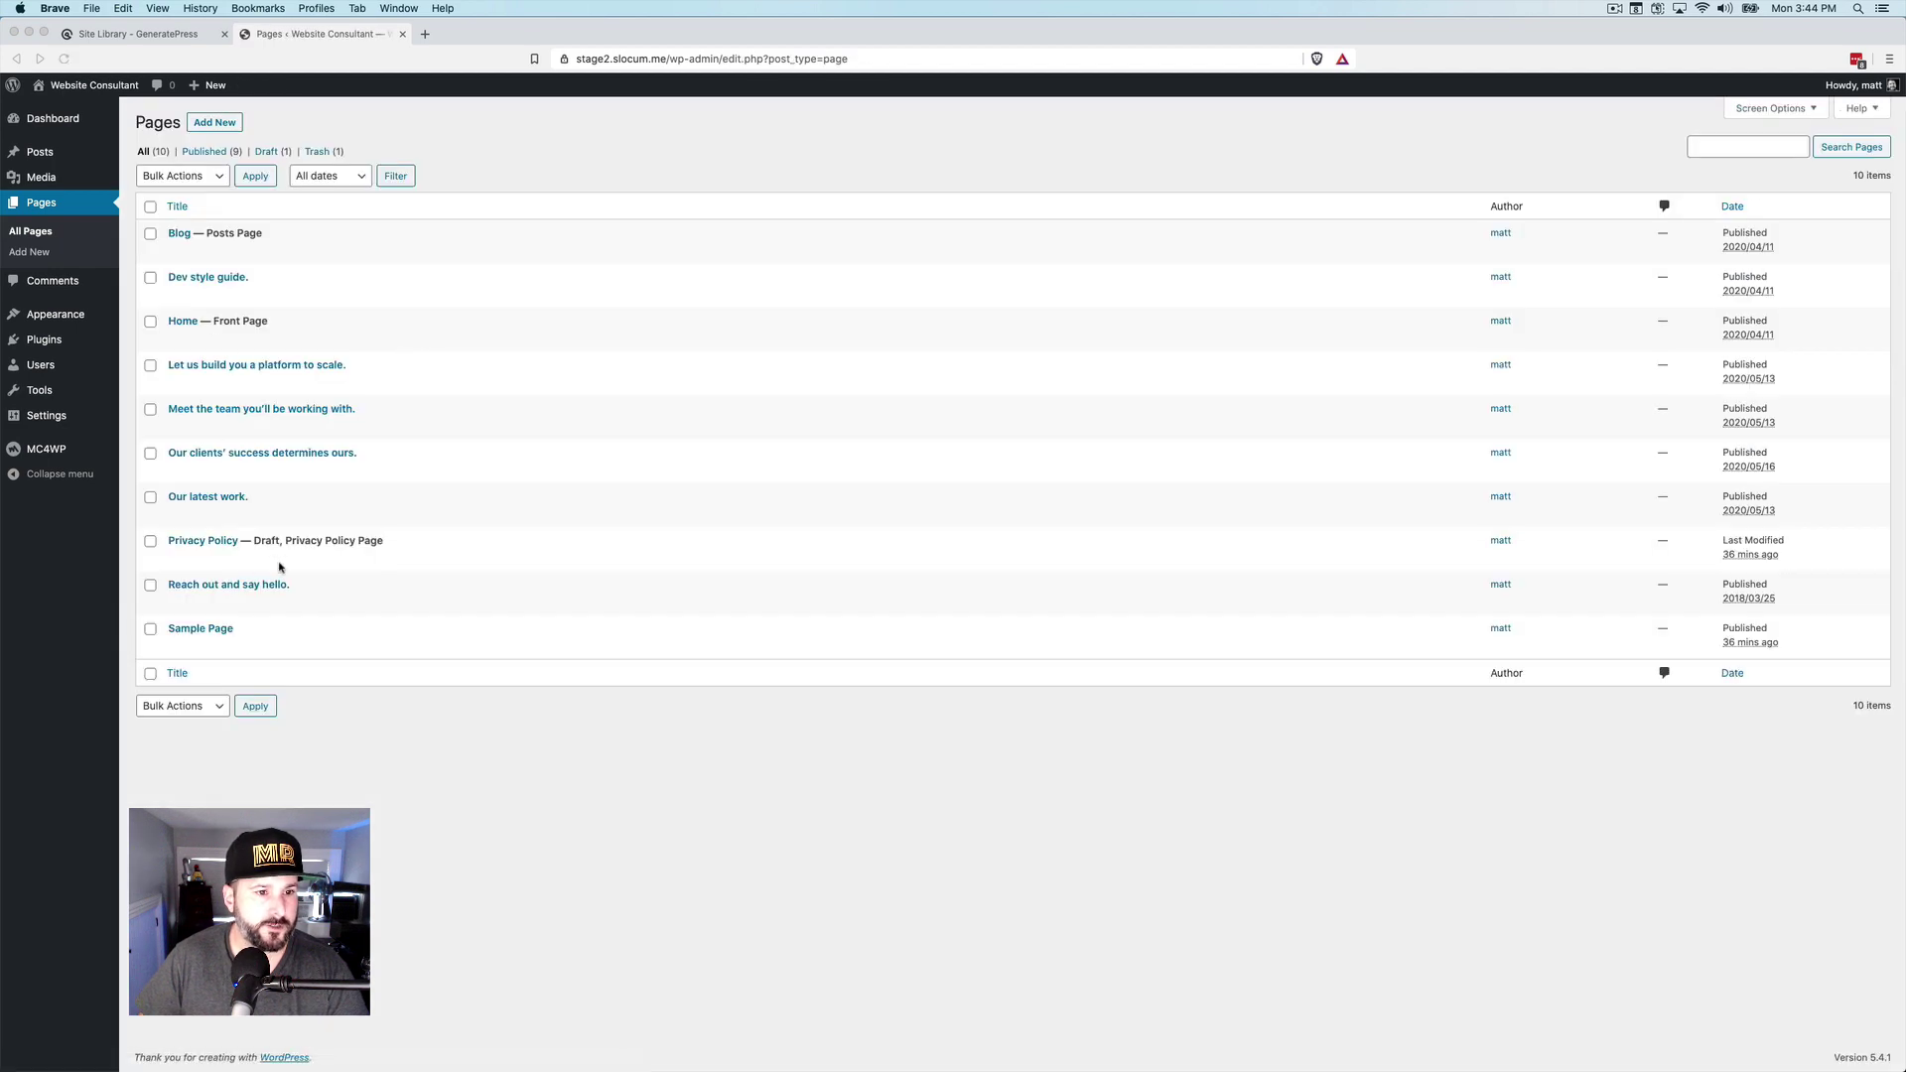
left_click(177, 339)
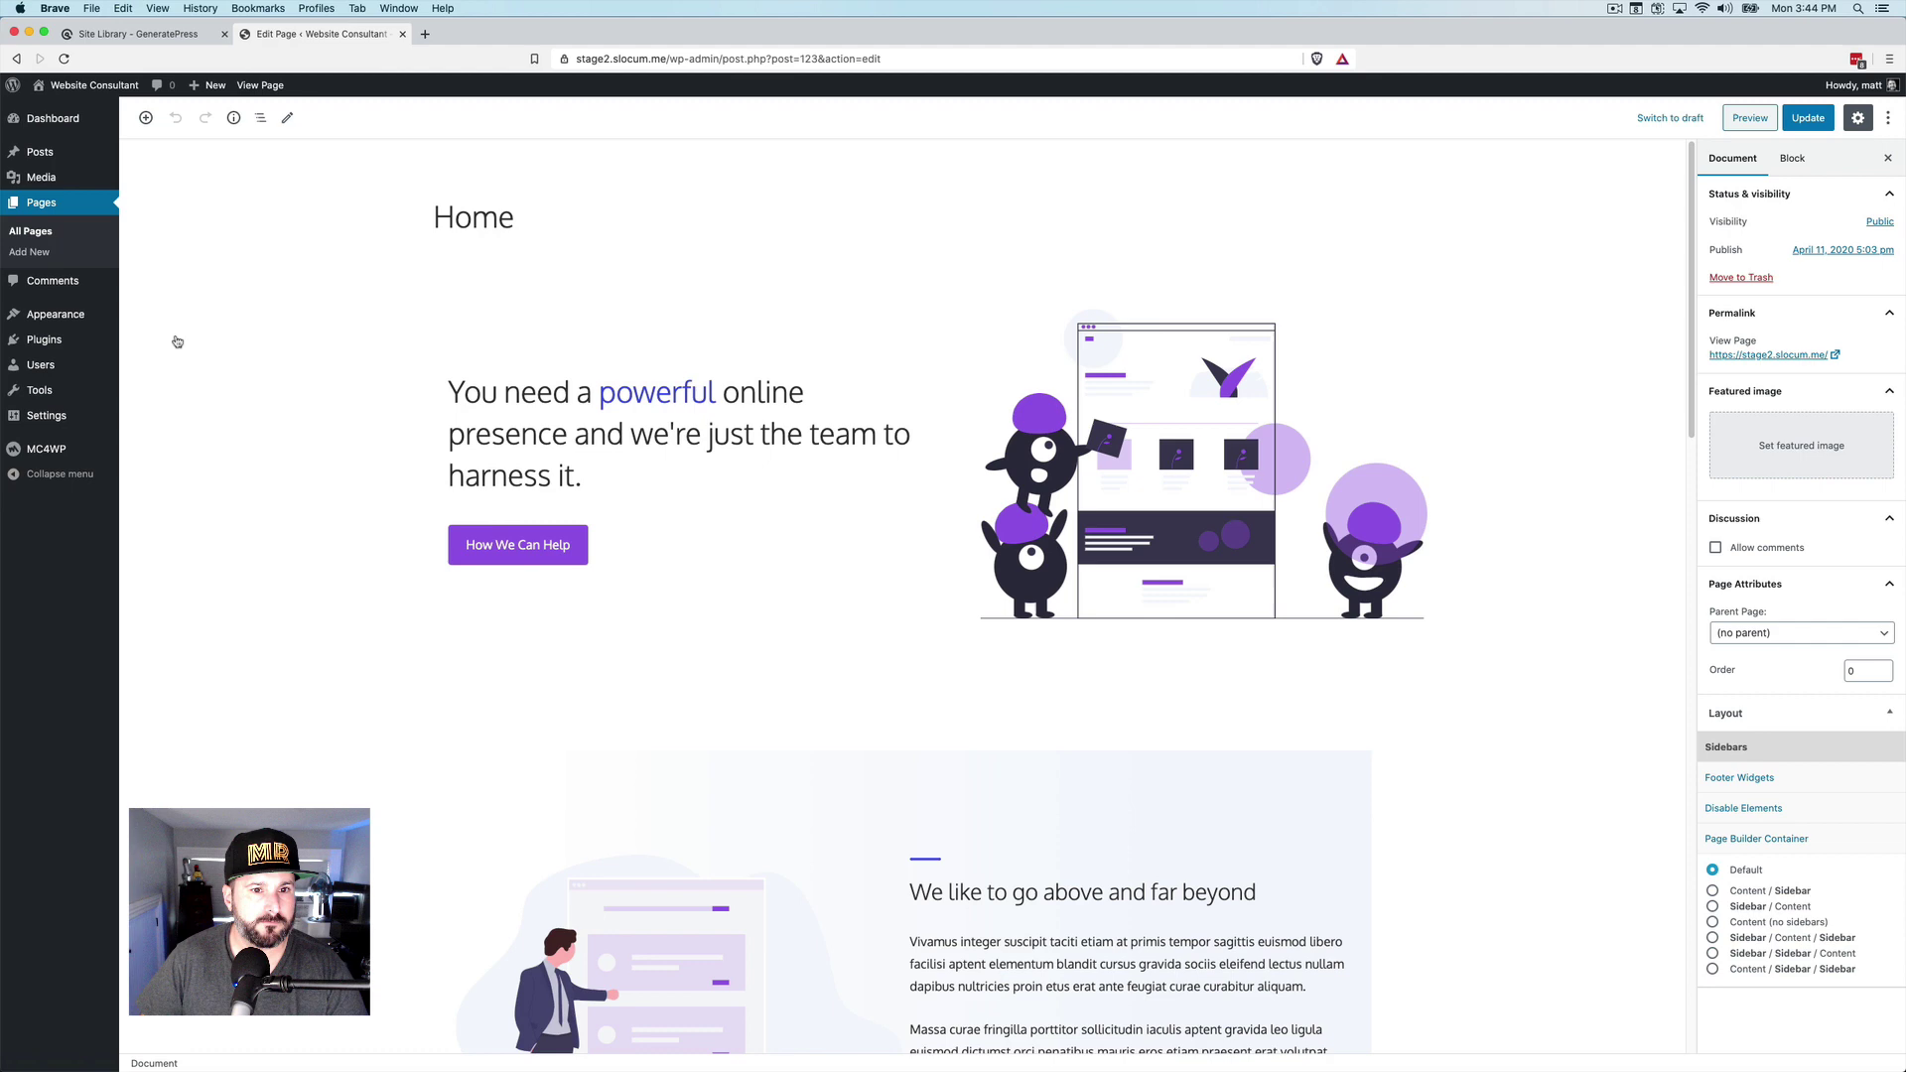
scroll(609, 545, "down", 10)
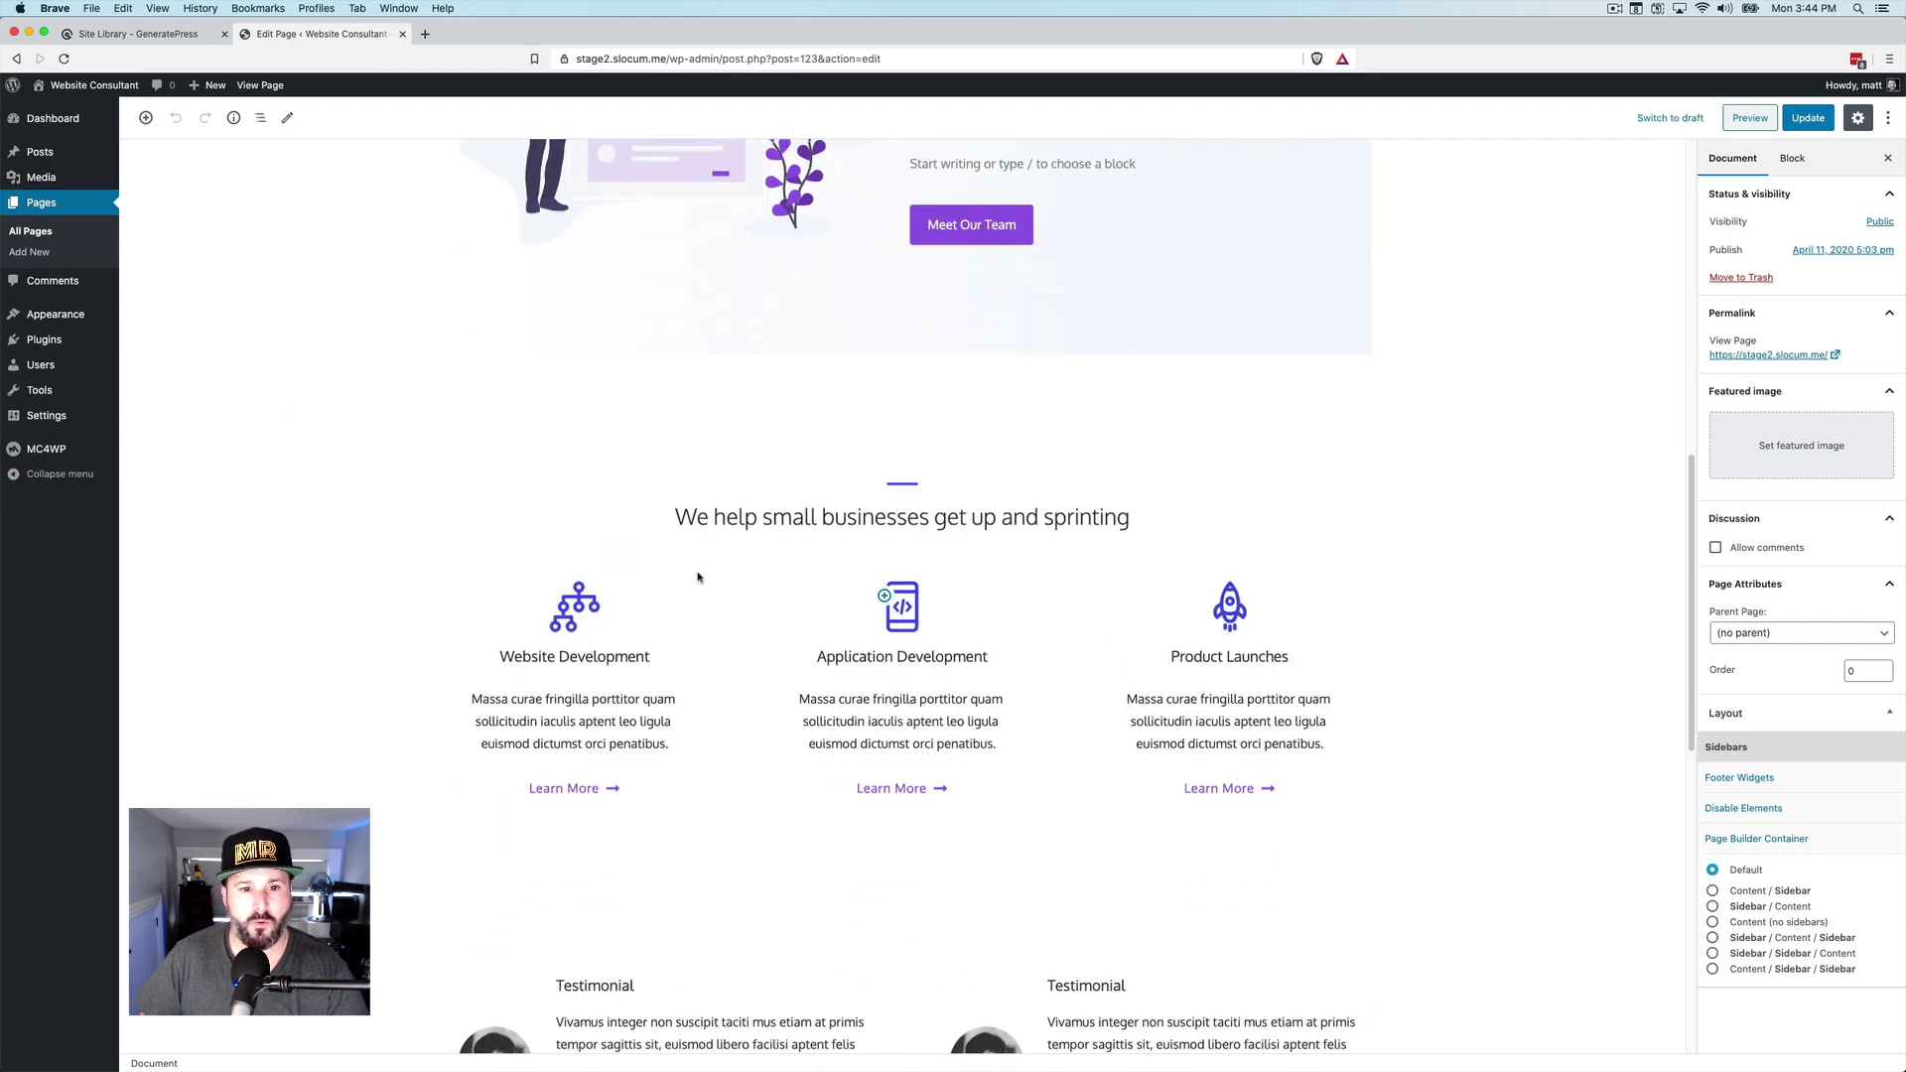
Save the features section Container as reusable block 'Features 1 Block'.
left_click(610, 653)
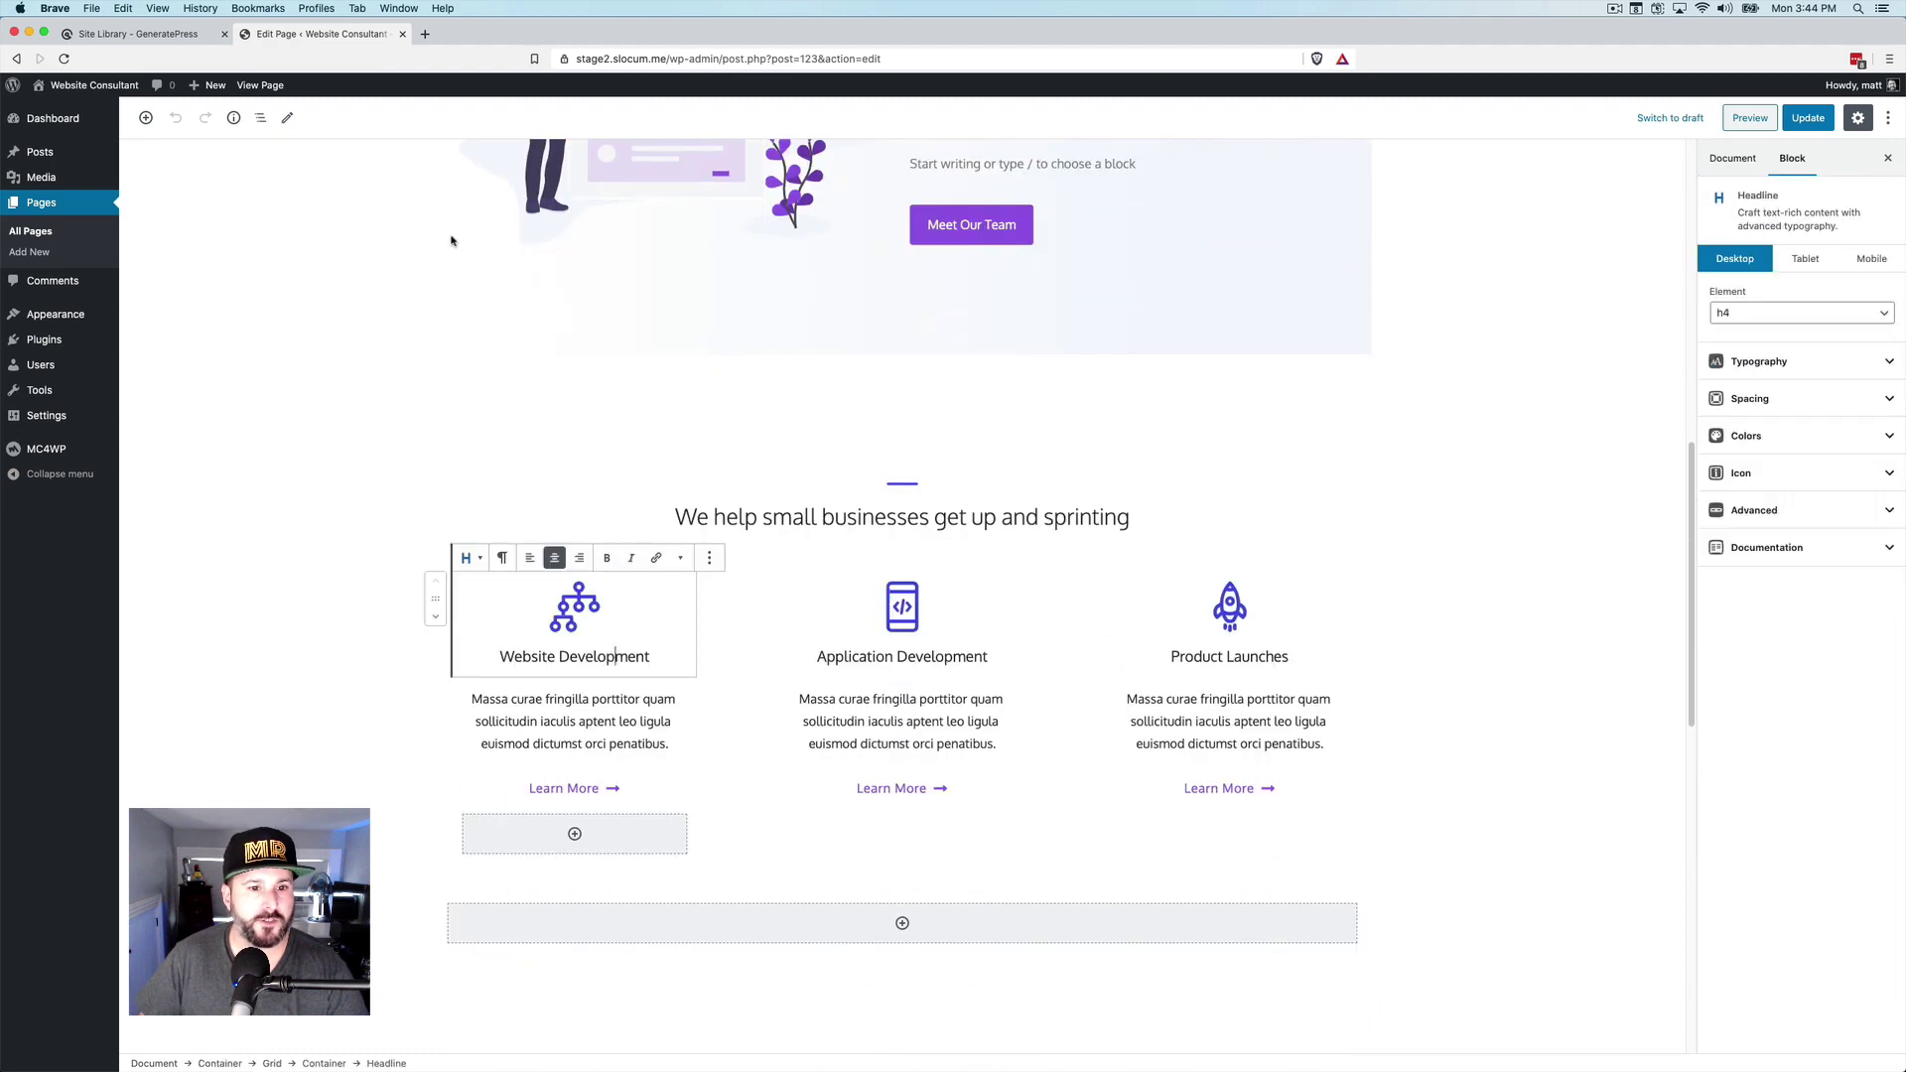
left_click(258, 119)
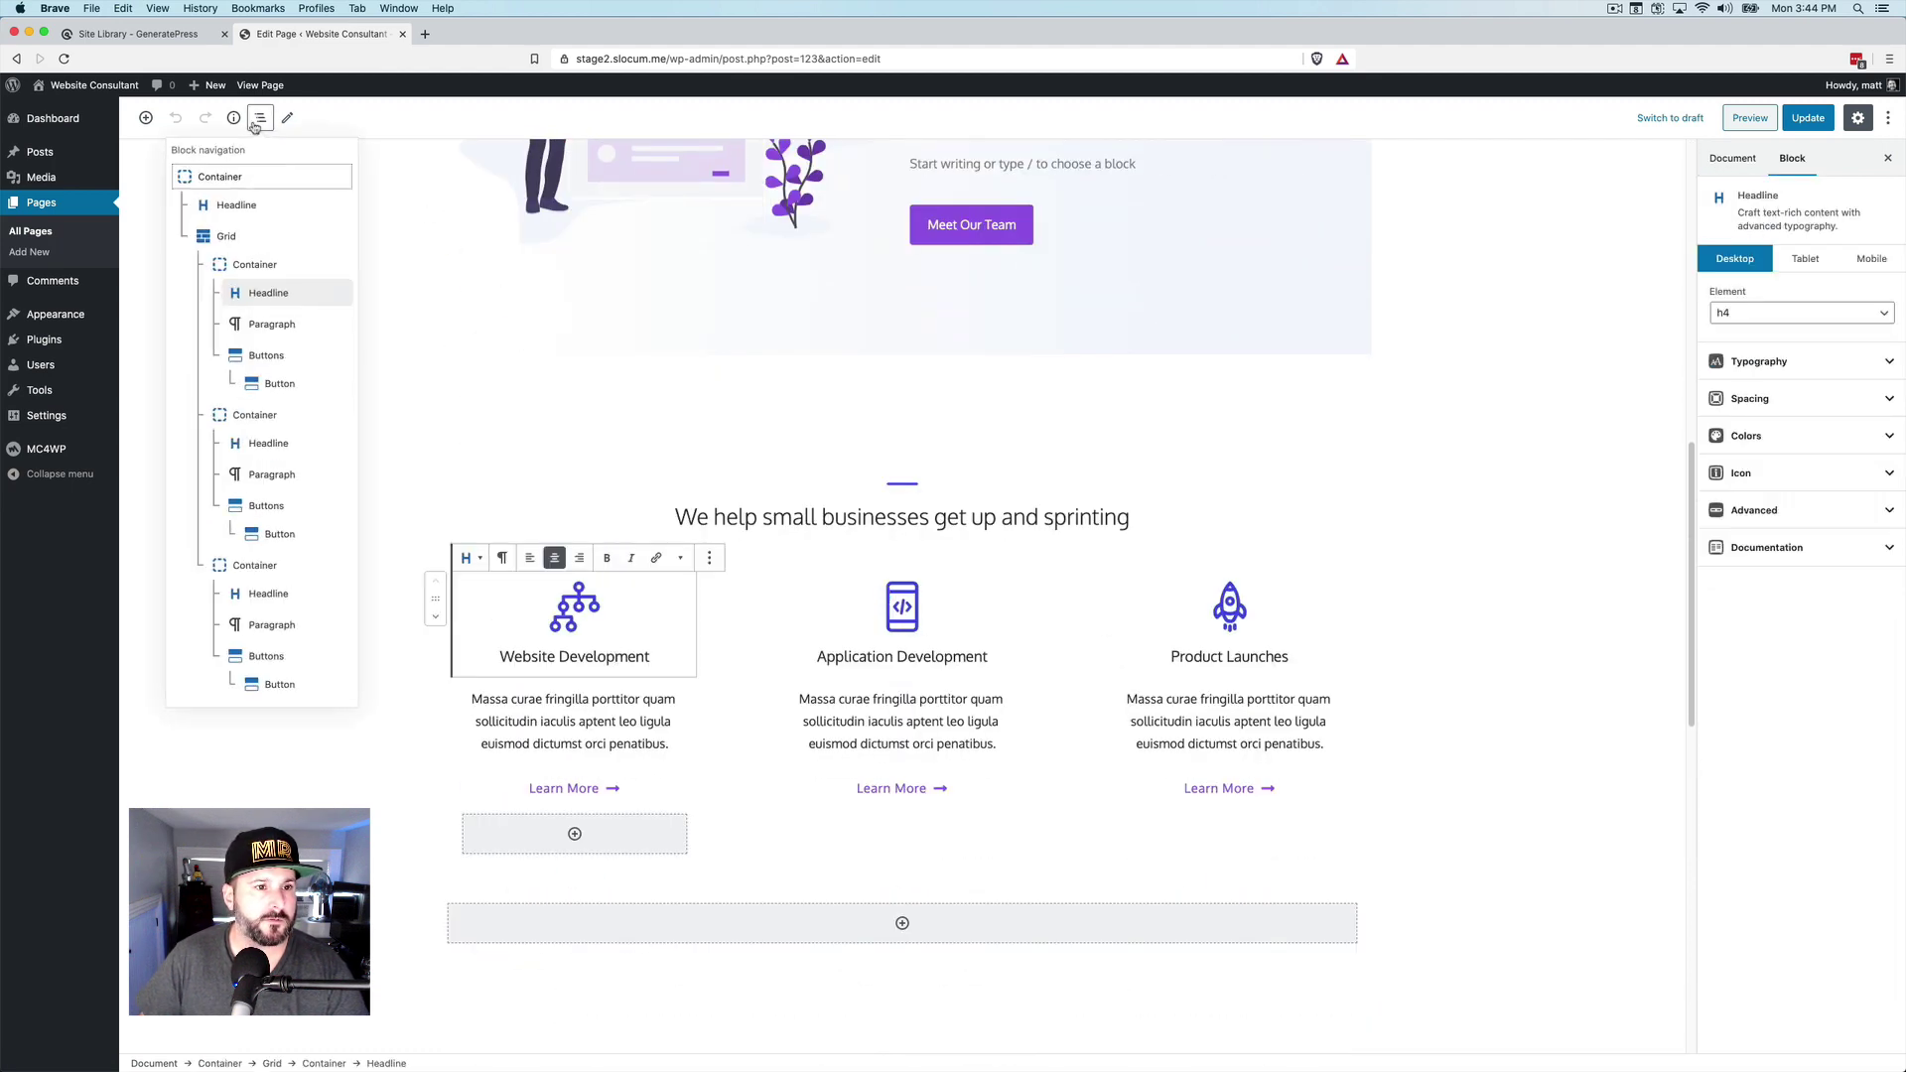
left_click(257, 183)
left_click(473, 347)
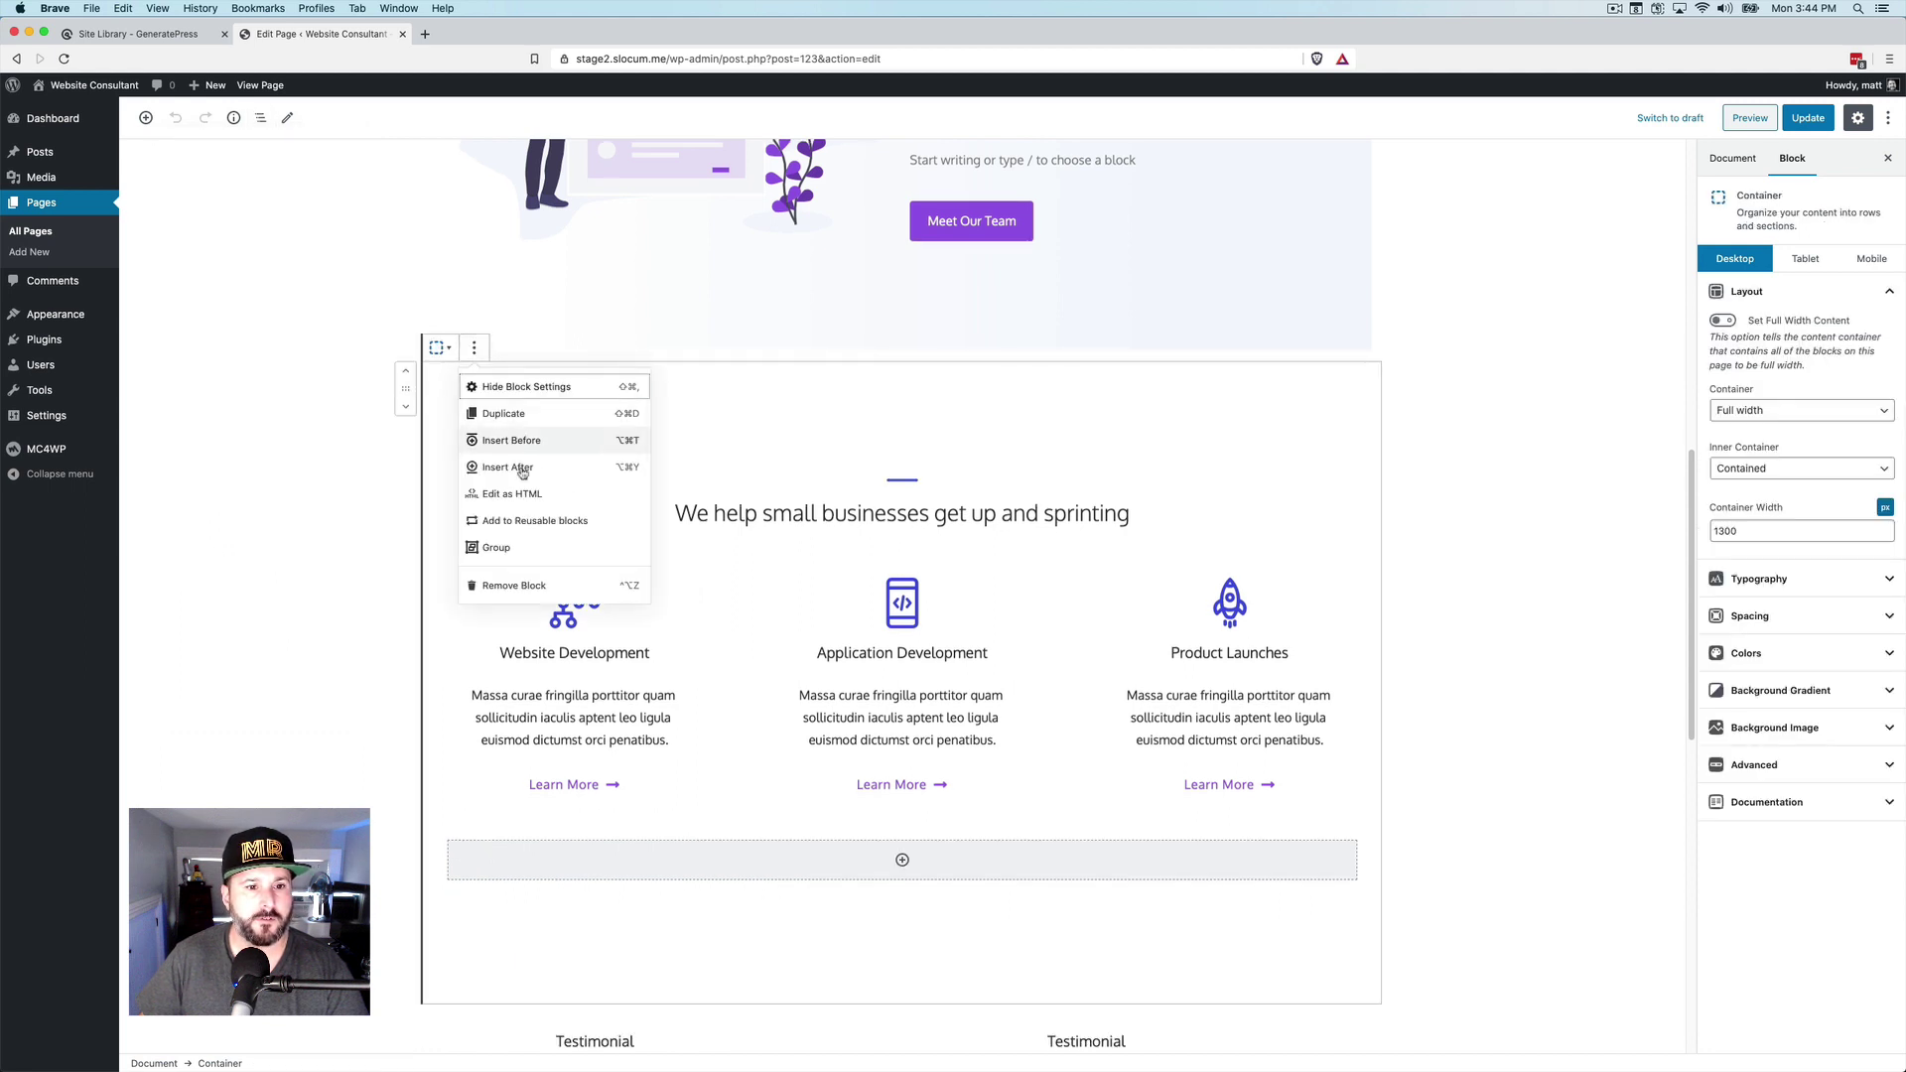
left_click(543, 521)
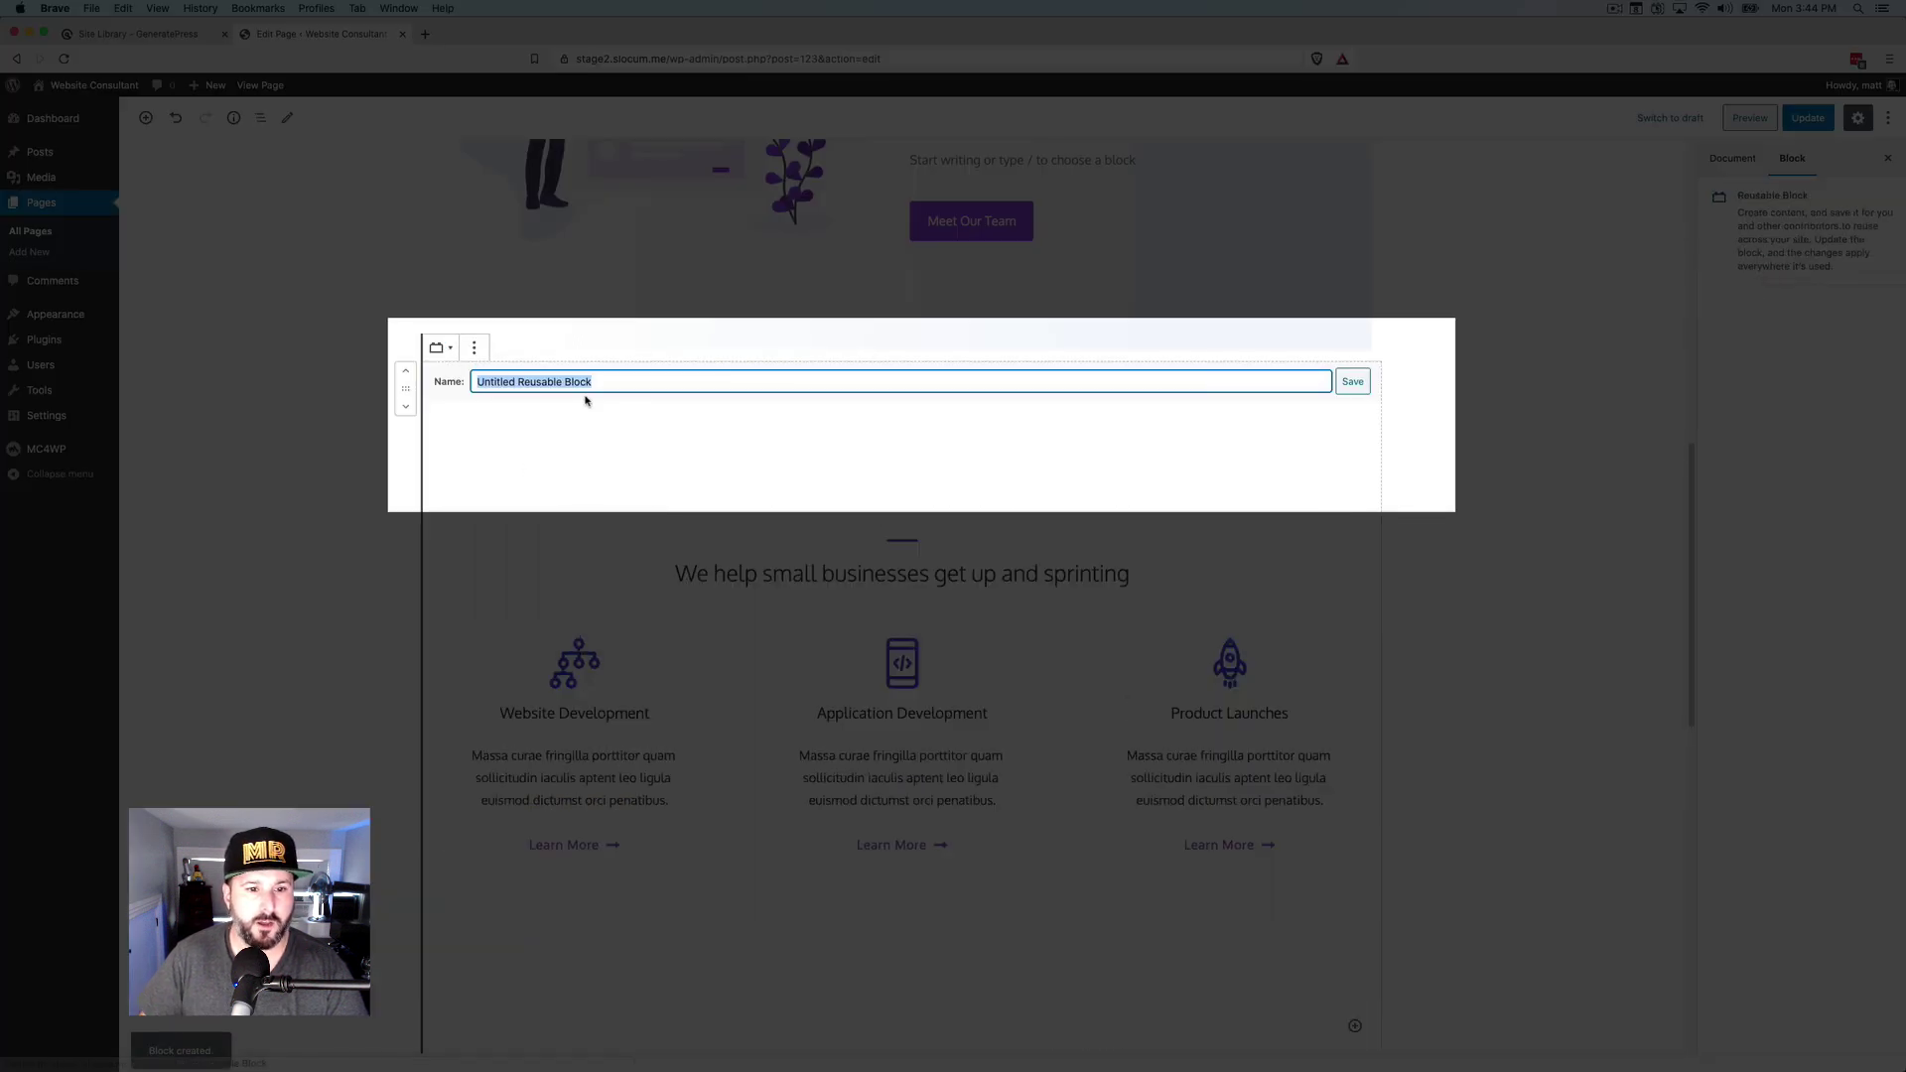
type("Features")
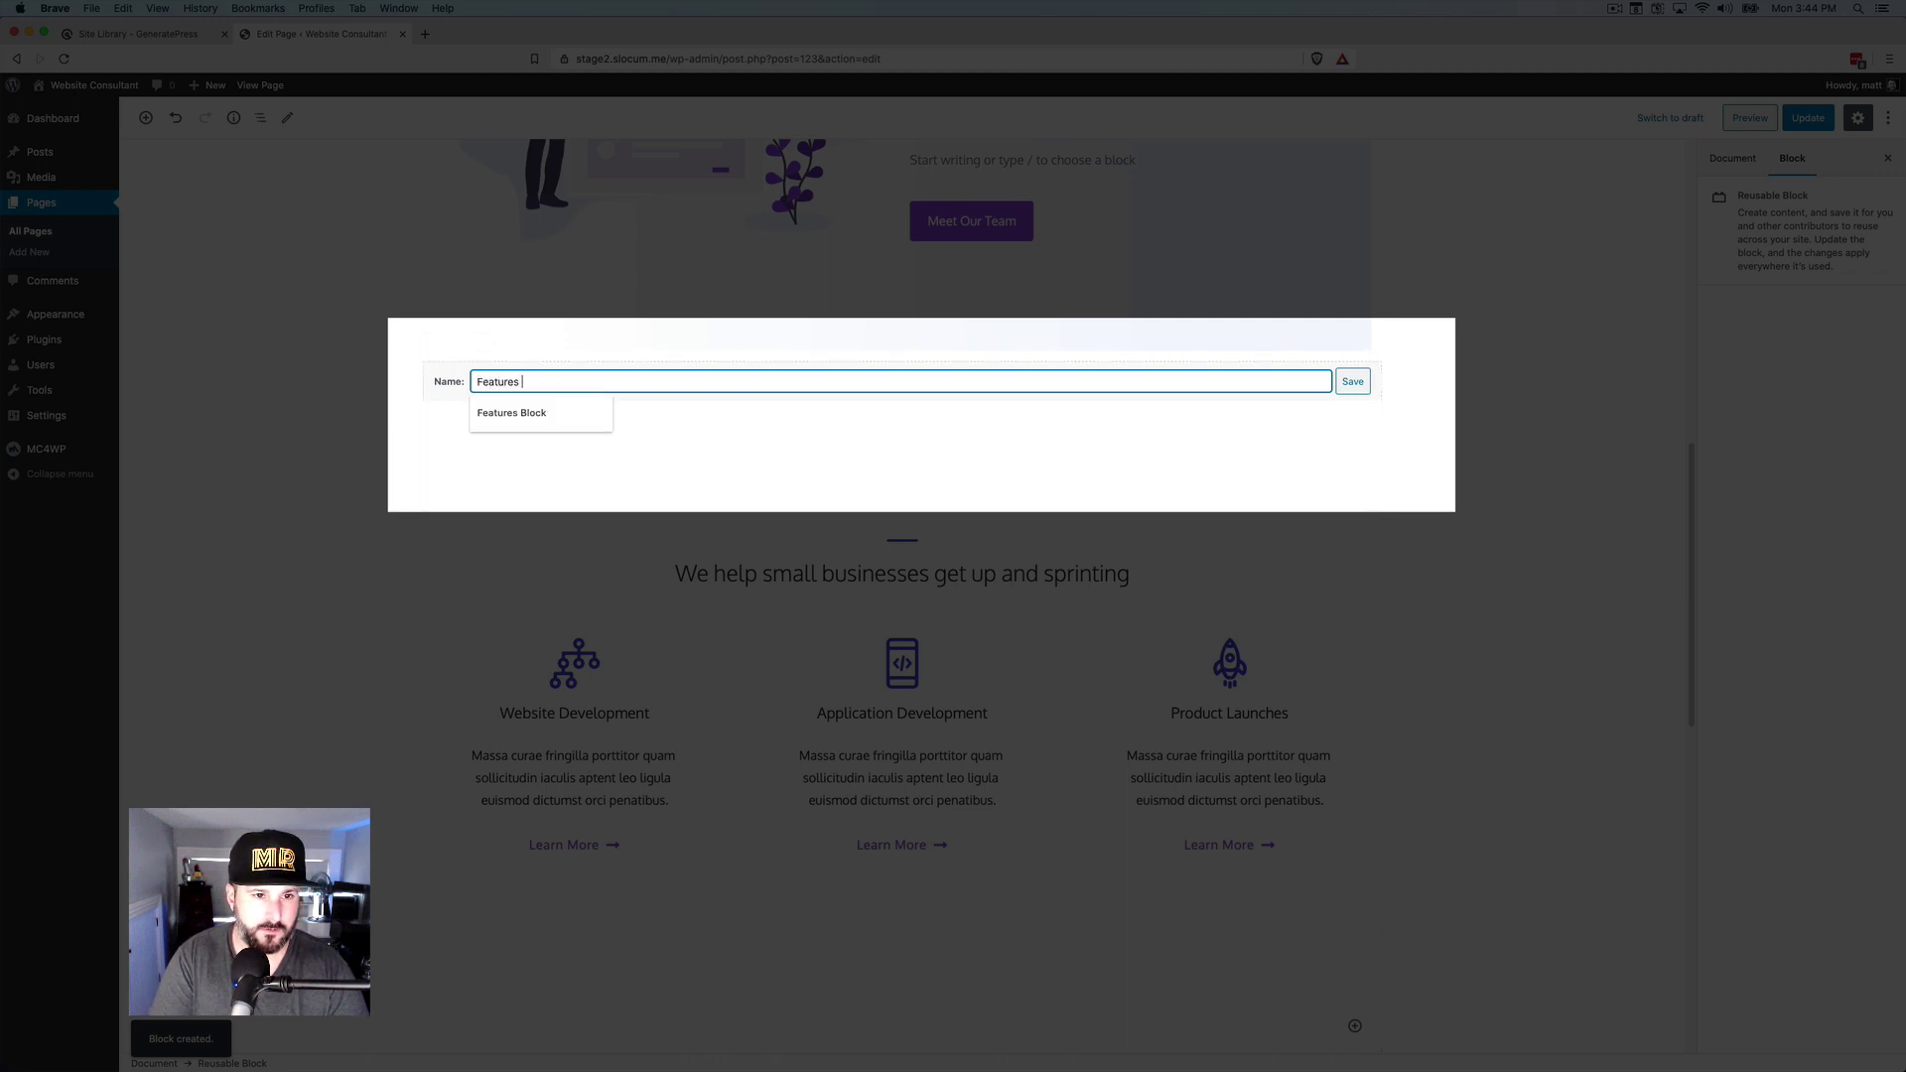
type(" 1 Block")
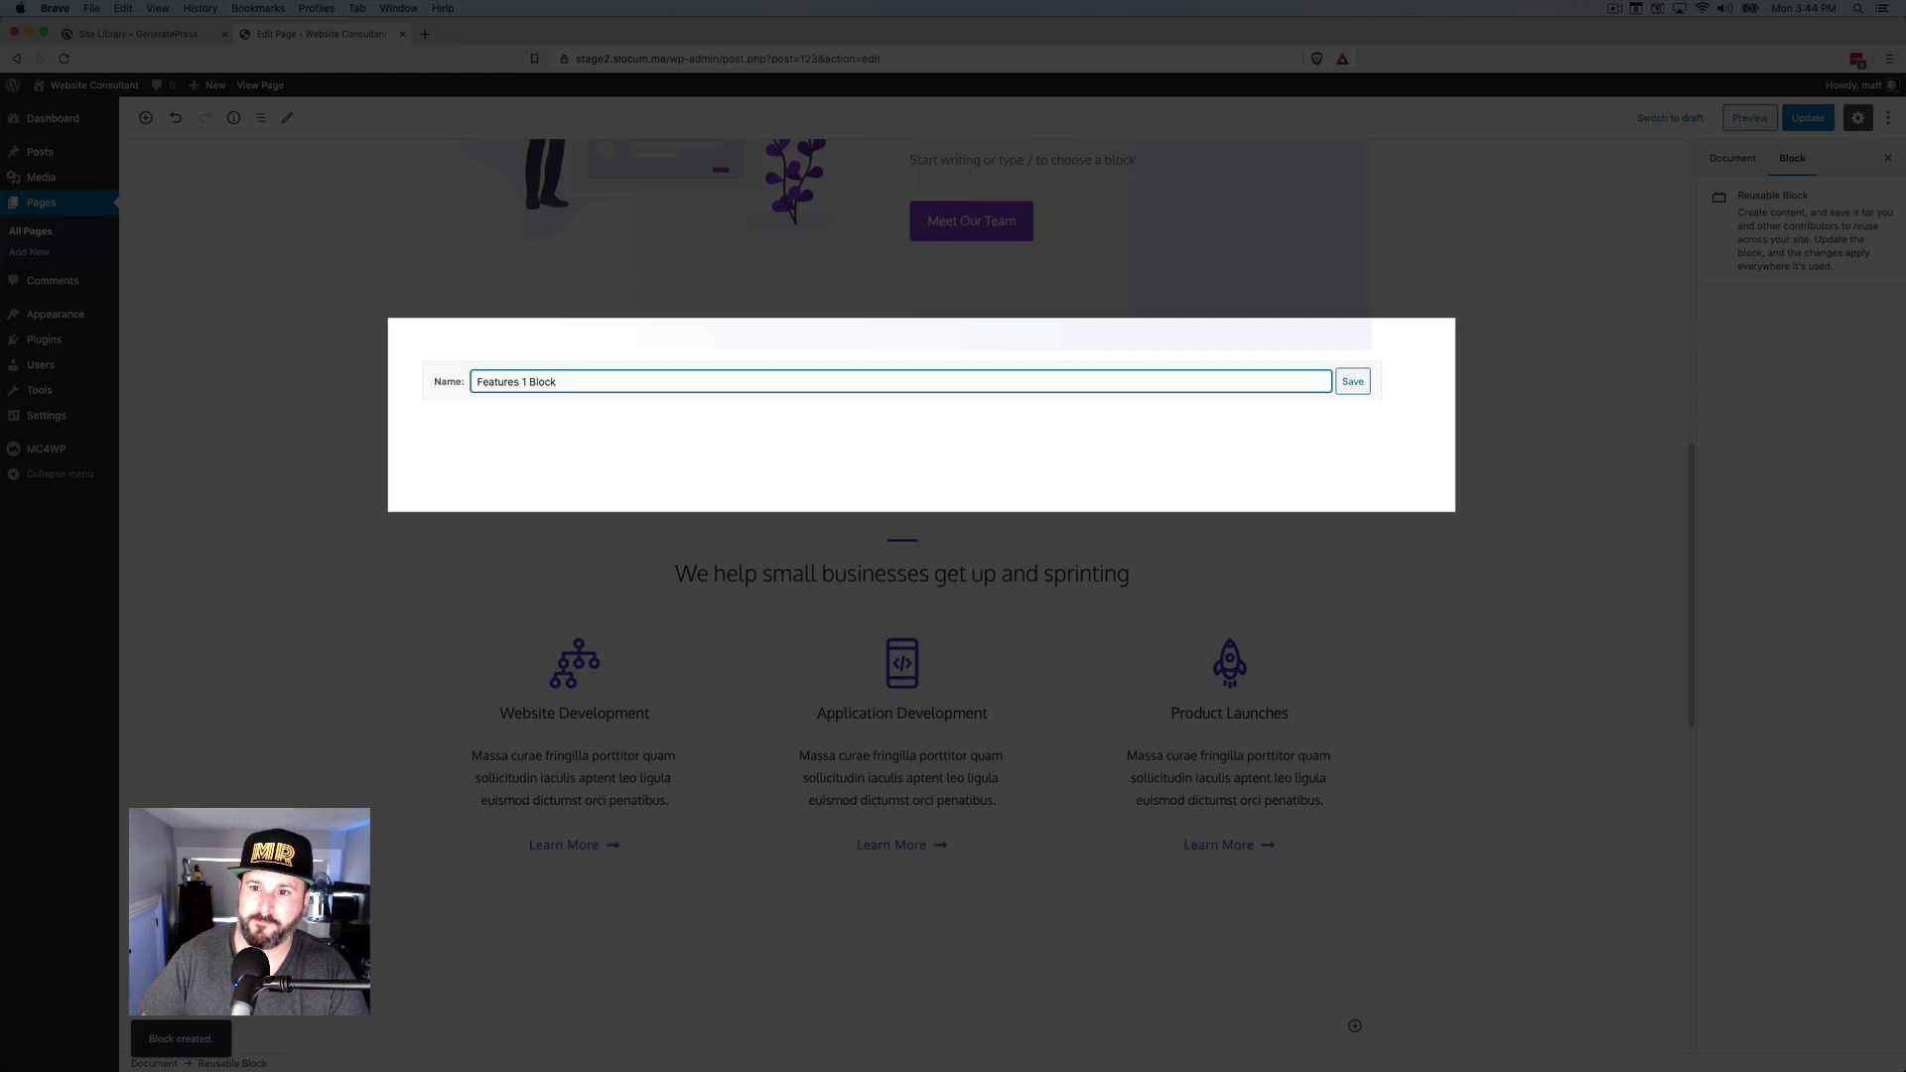
left_click(1352, 383)
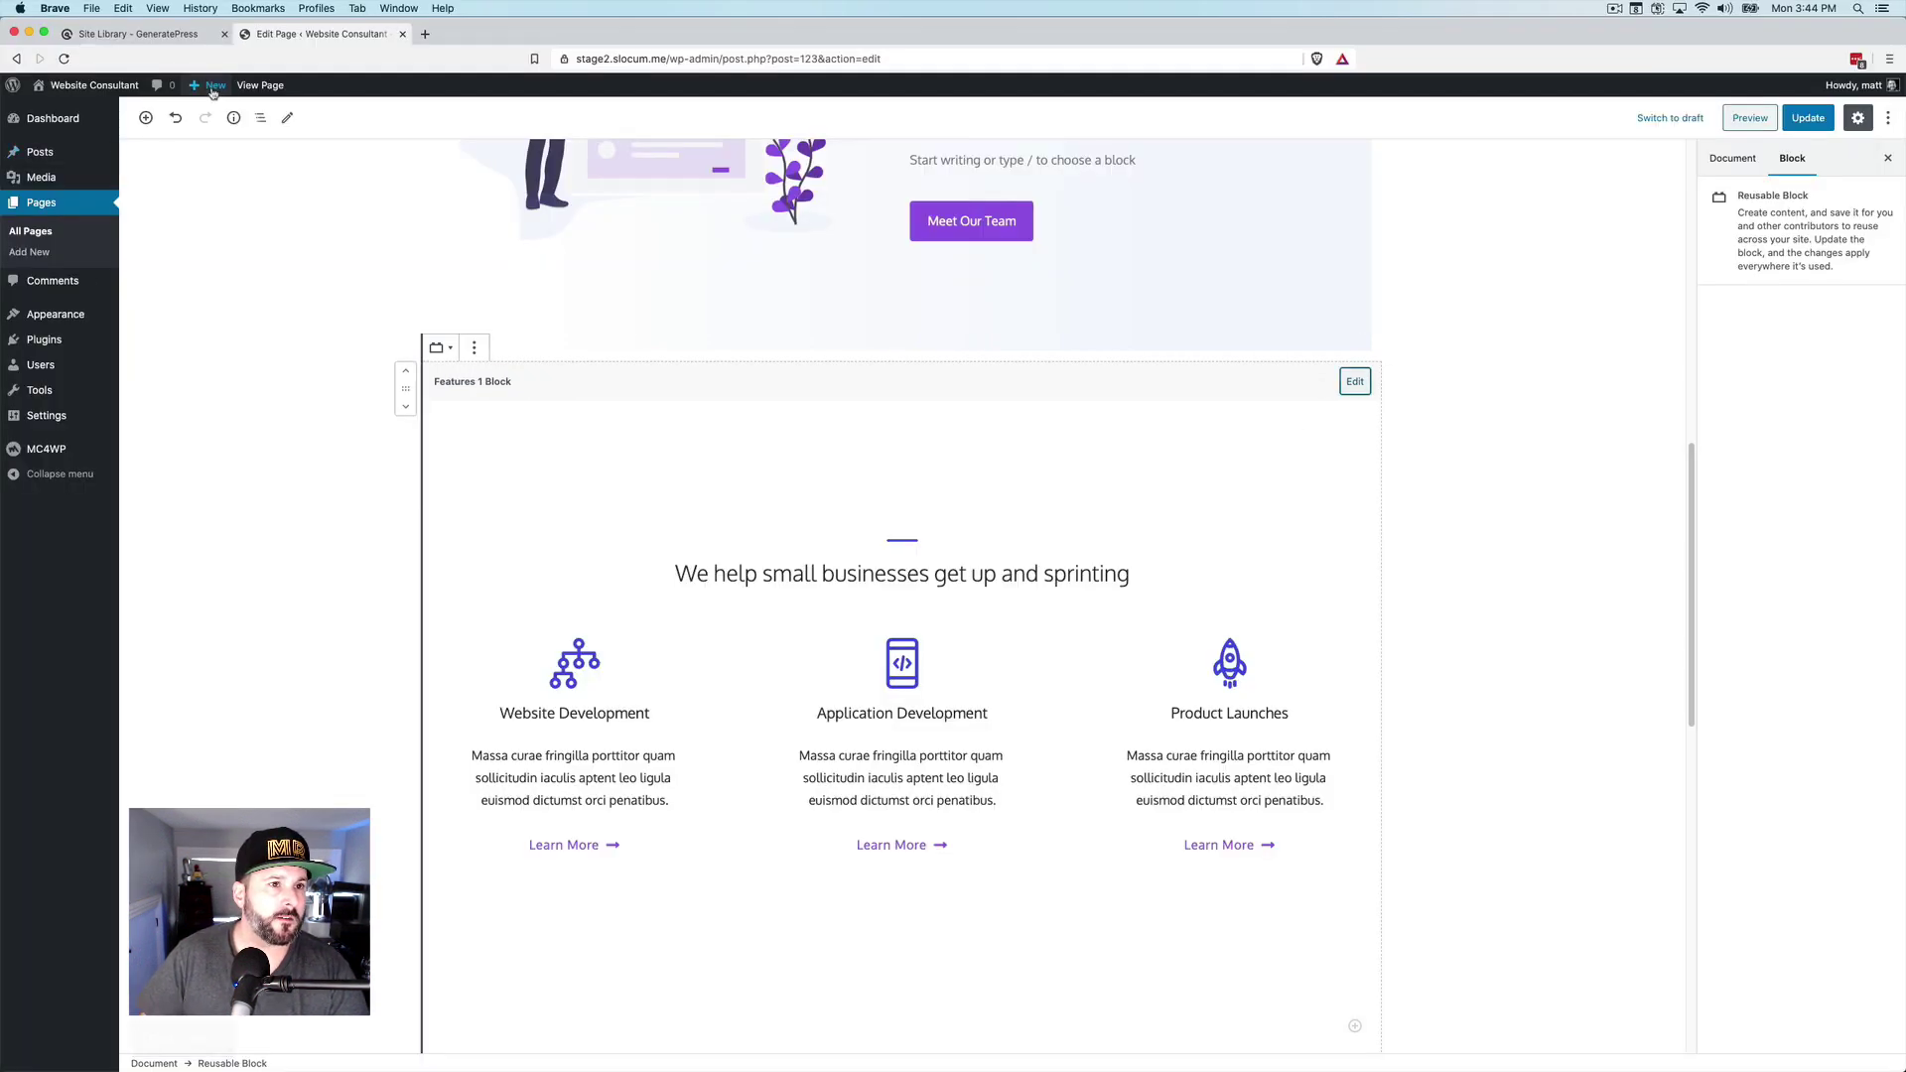
Start a new page titled 'Matts Test', leaving the Home editor unsaved.
mouse_move(212, 89)
left_click(199, 150)
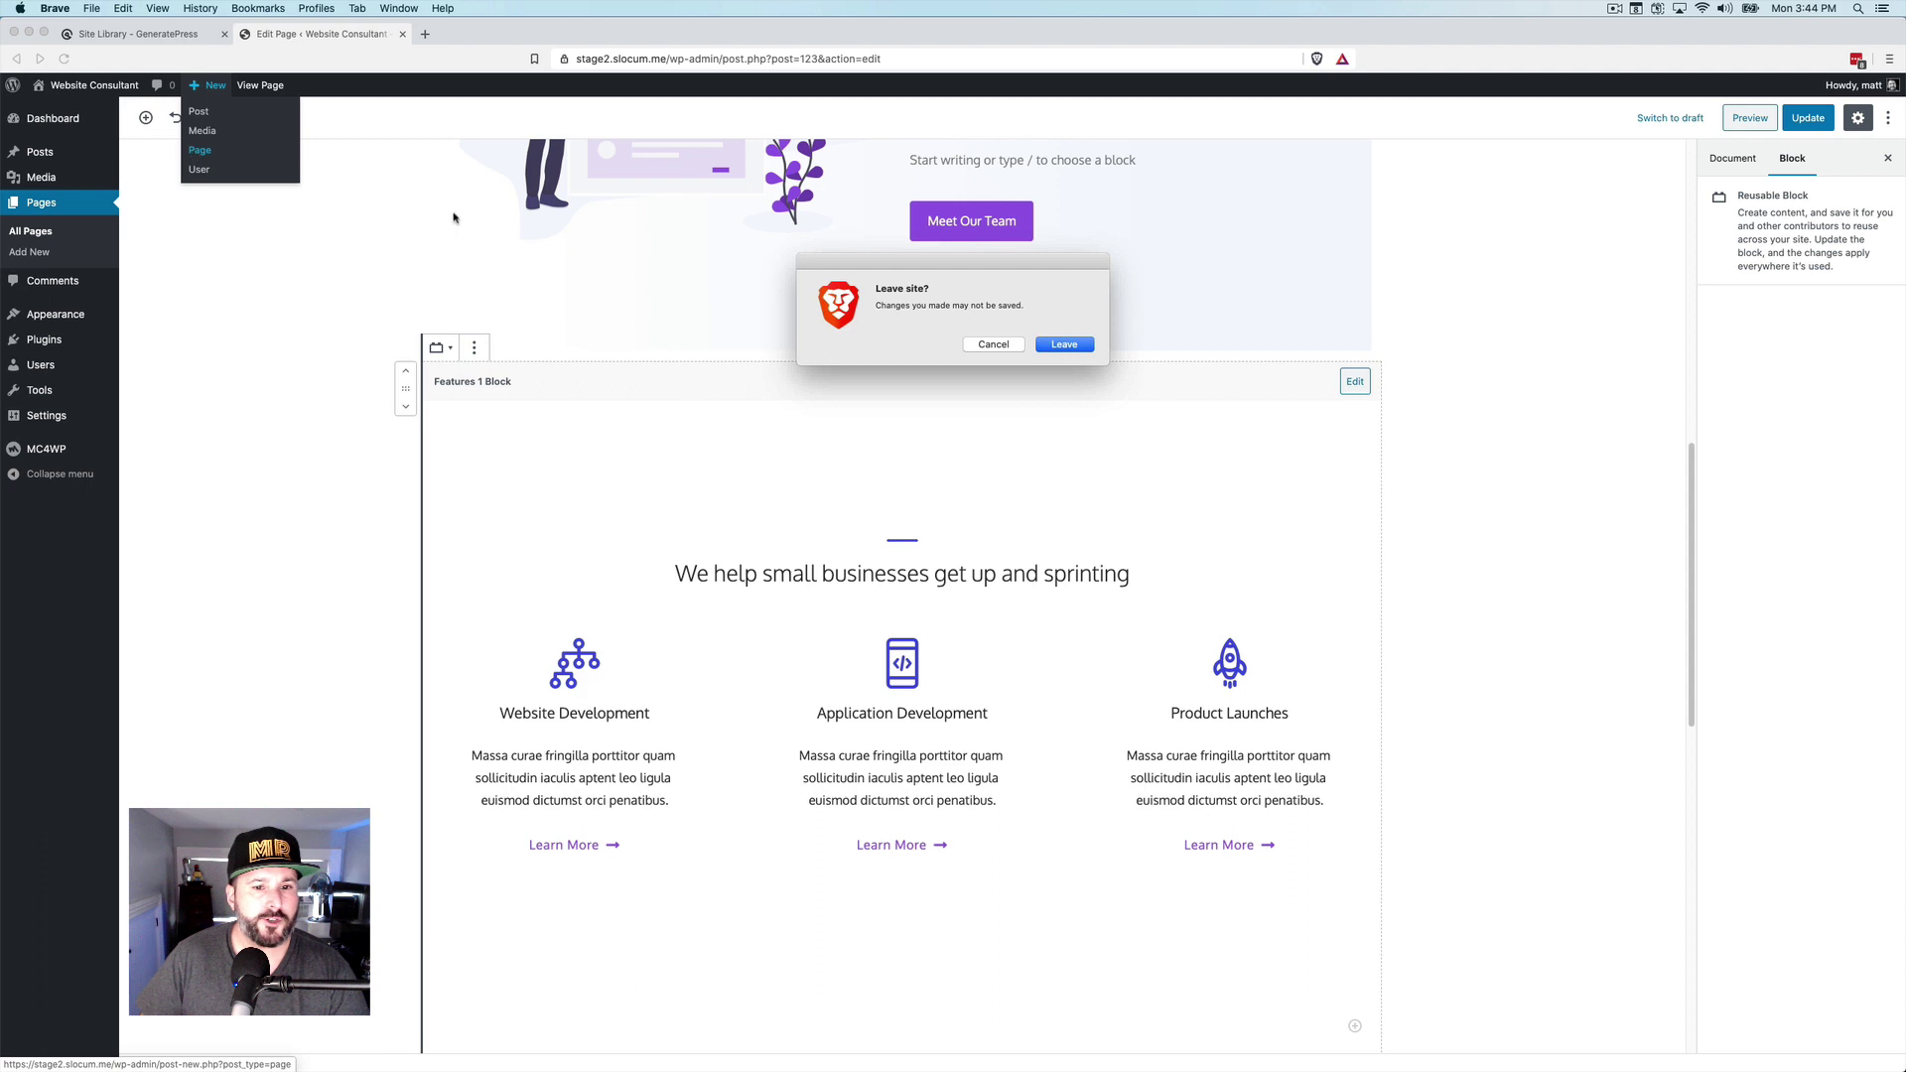
left_click(1086, 349)
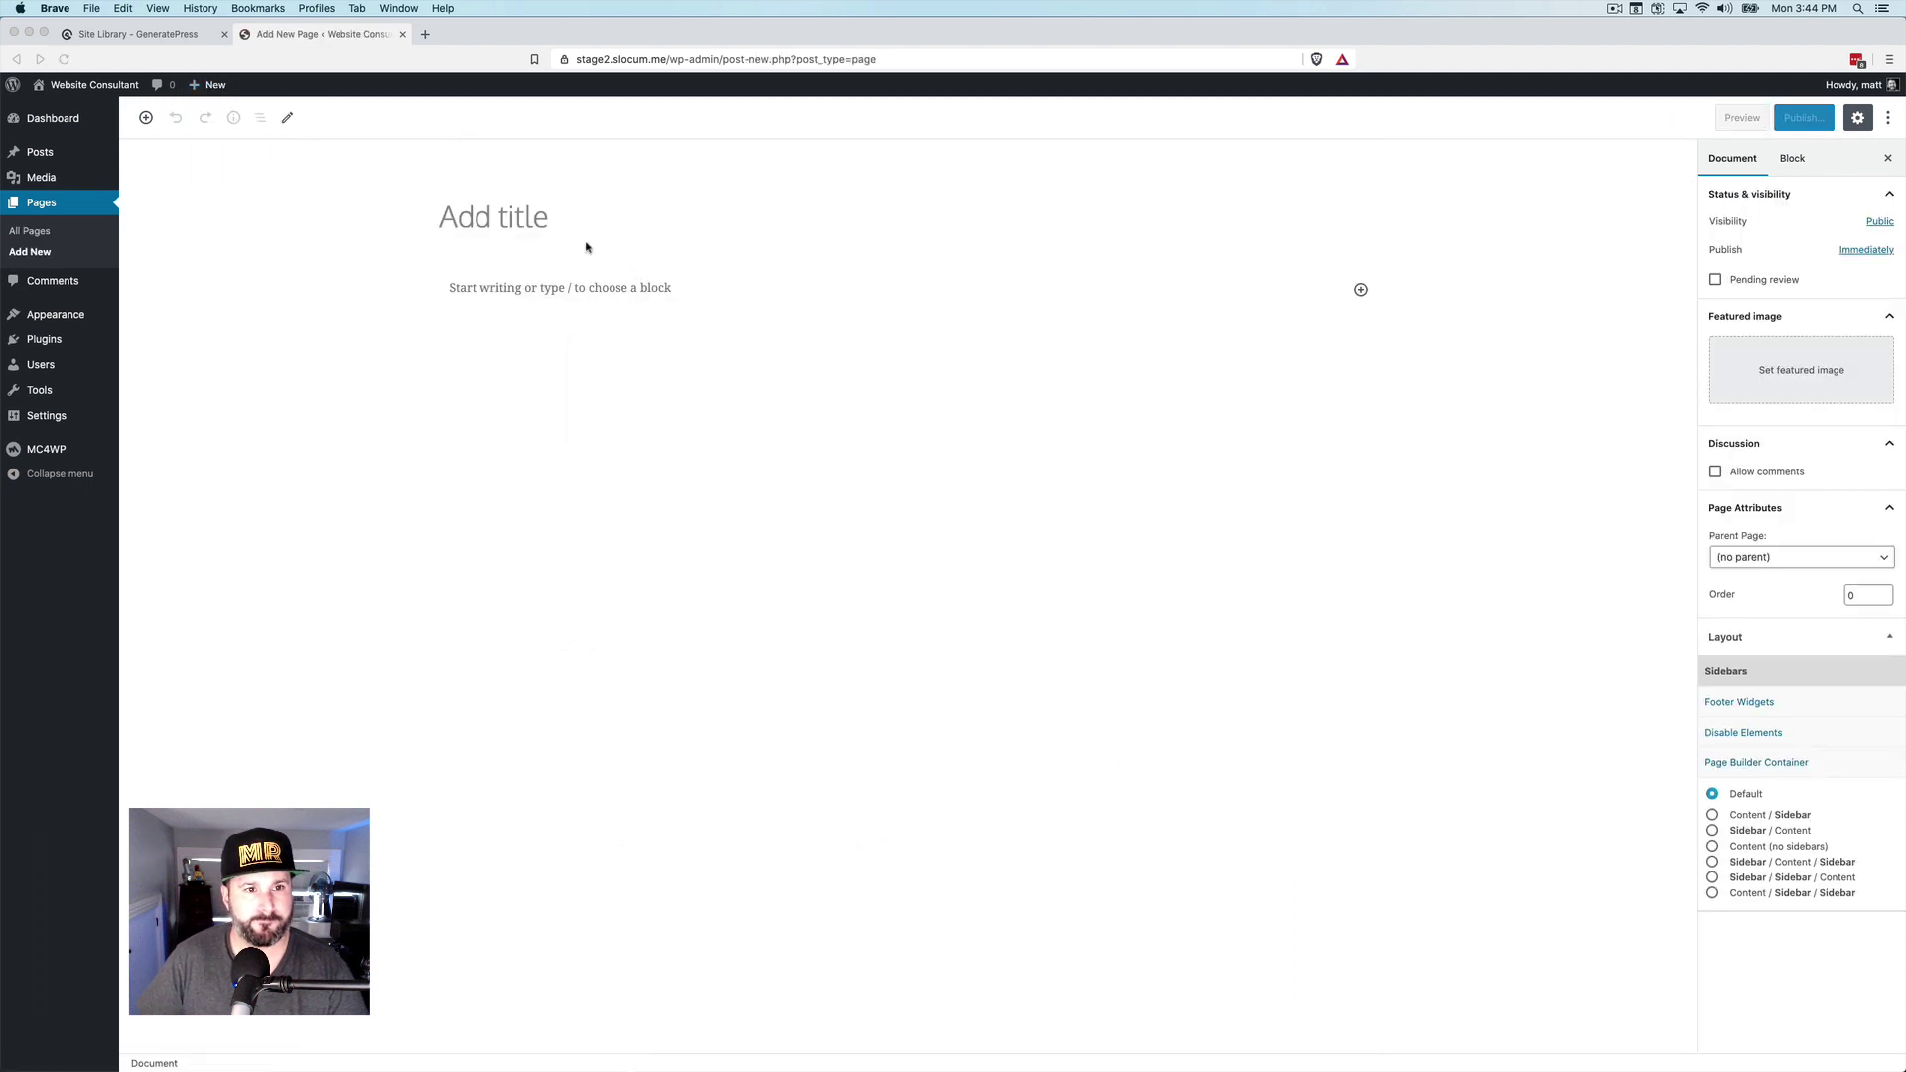
left_click(586, 247)
type("Matts Te")
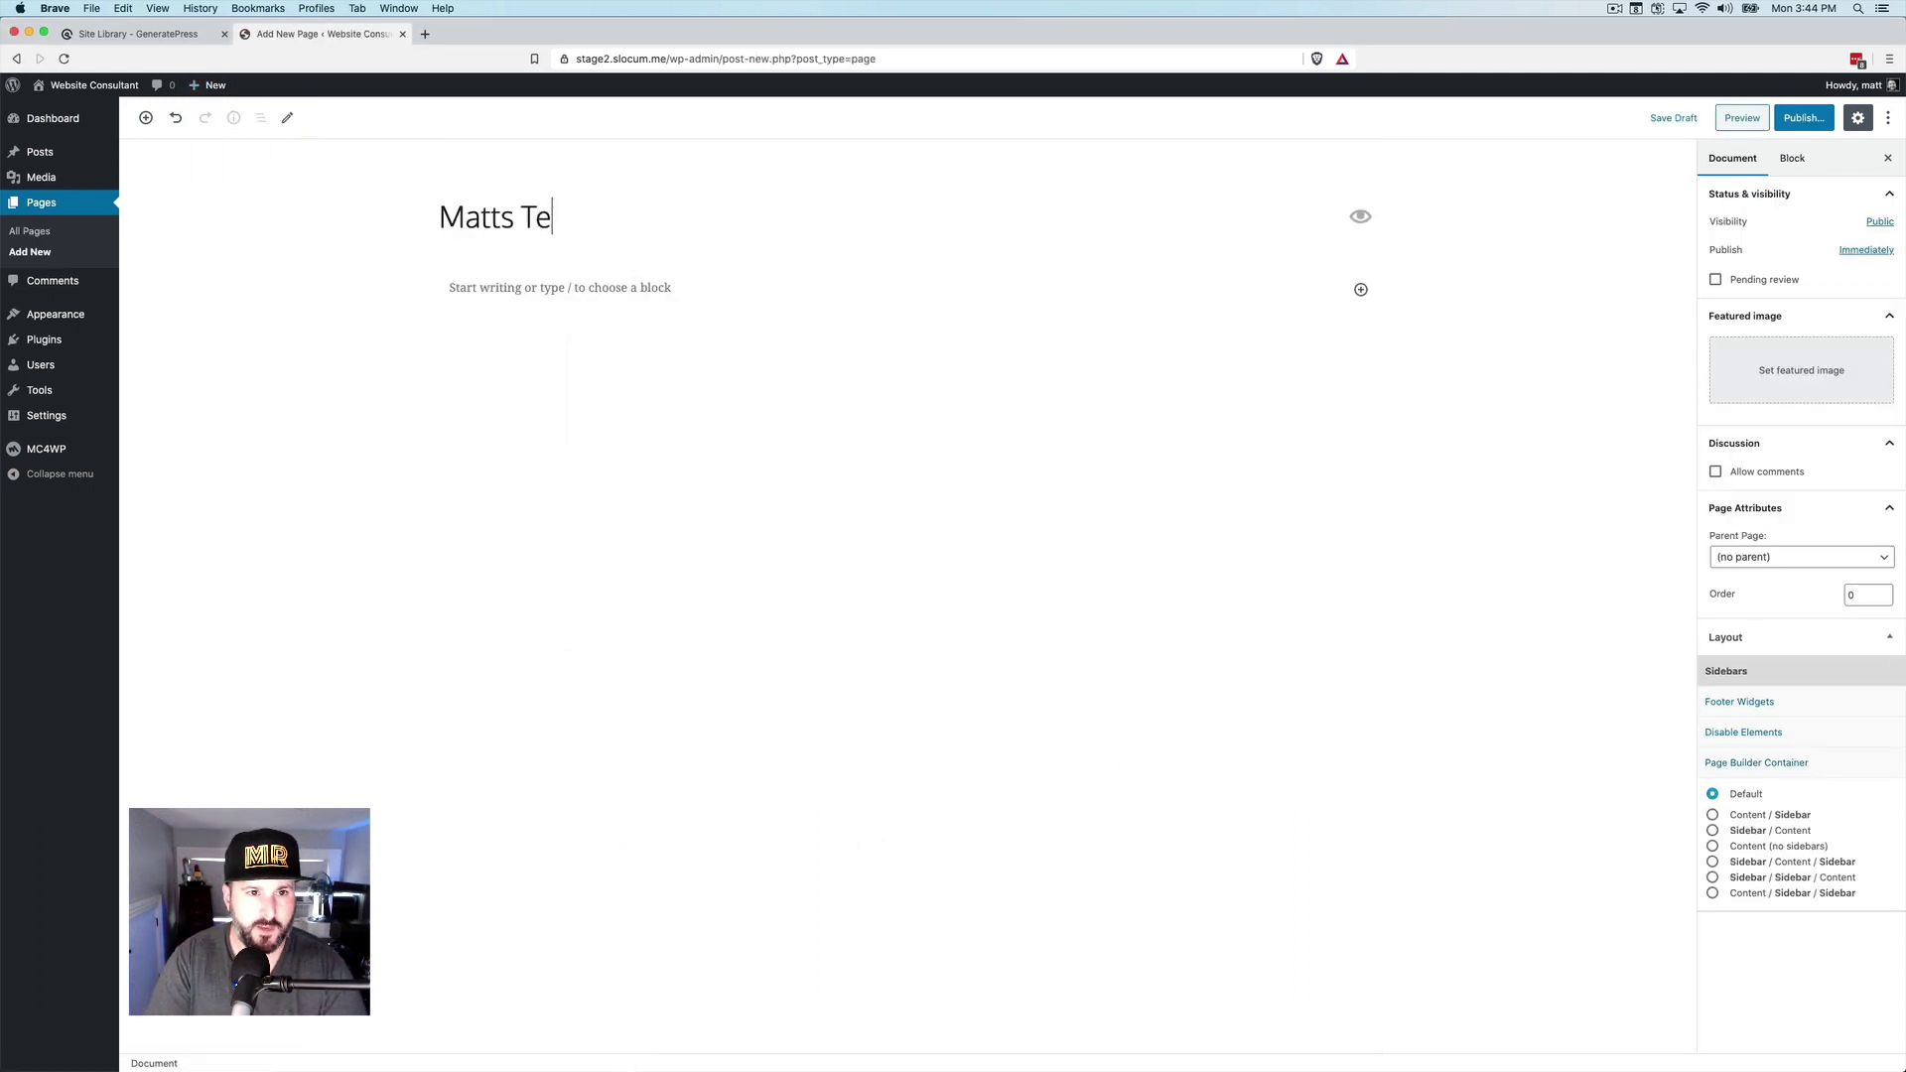
type("st")
Insert the Services 1 Block, then Features 1 Block, from the Reusable blocks category.
left_click(527, 287)
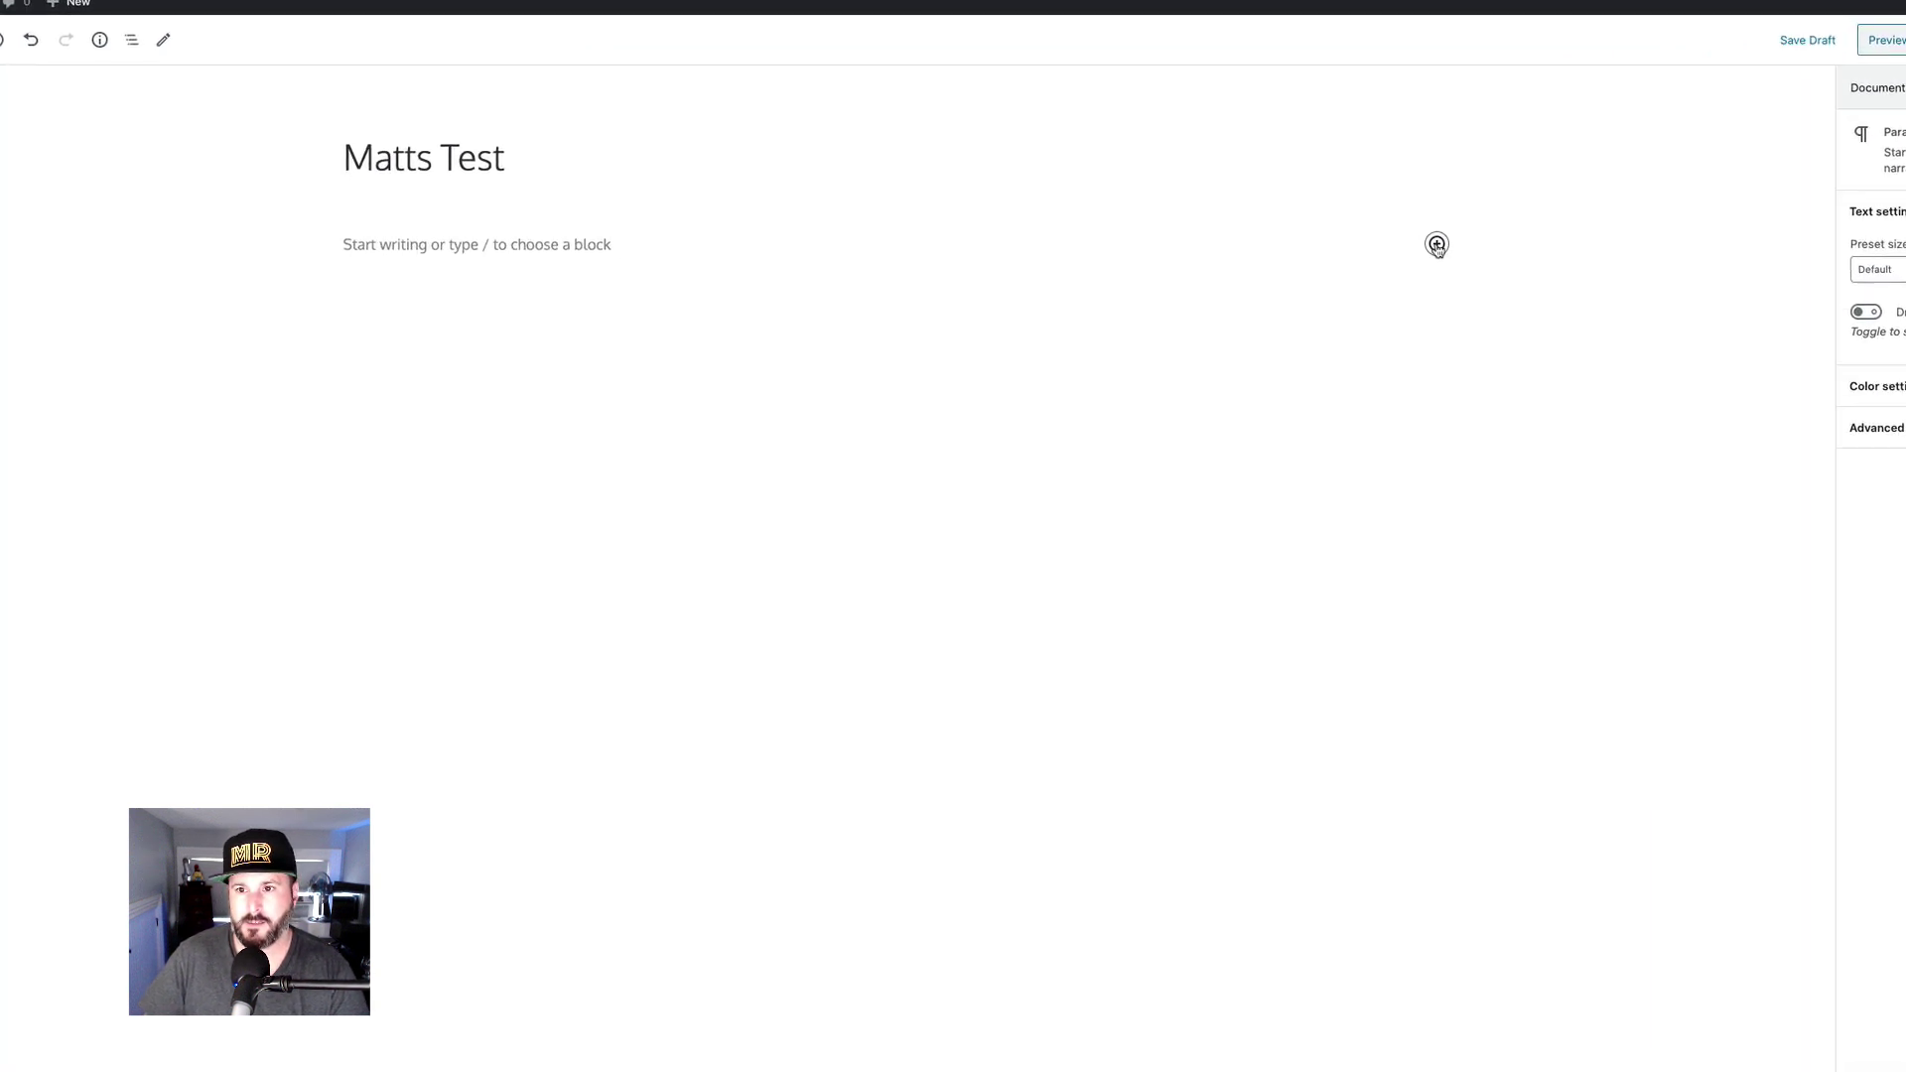
left_click(1437, 244)
scroll(1604, 477, "down", 5)
left_click(1554, 611)
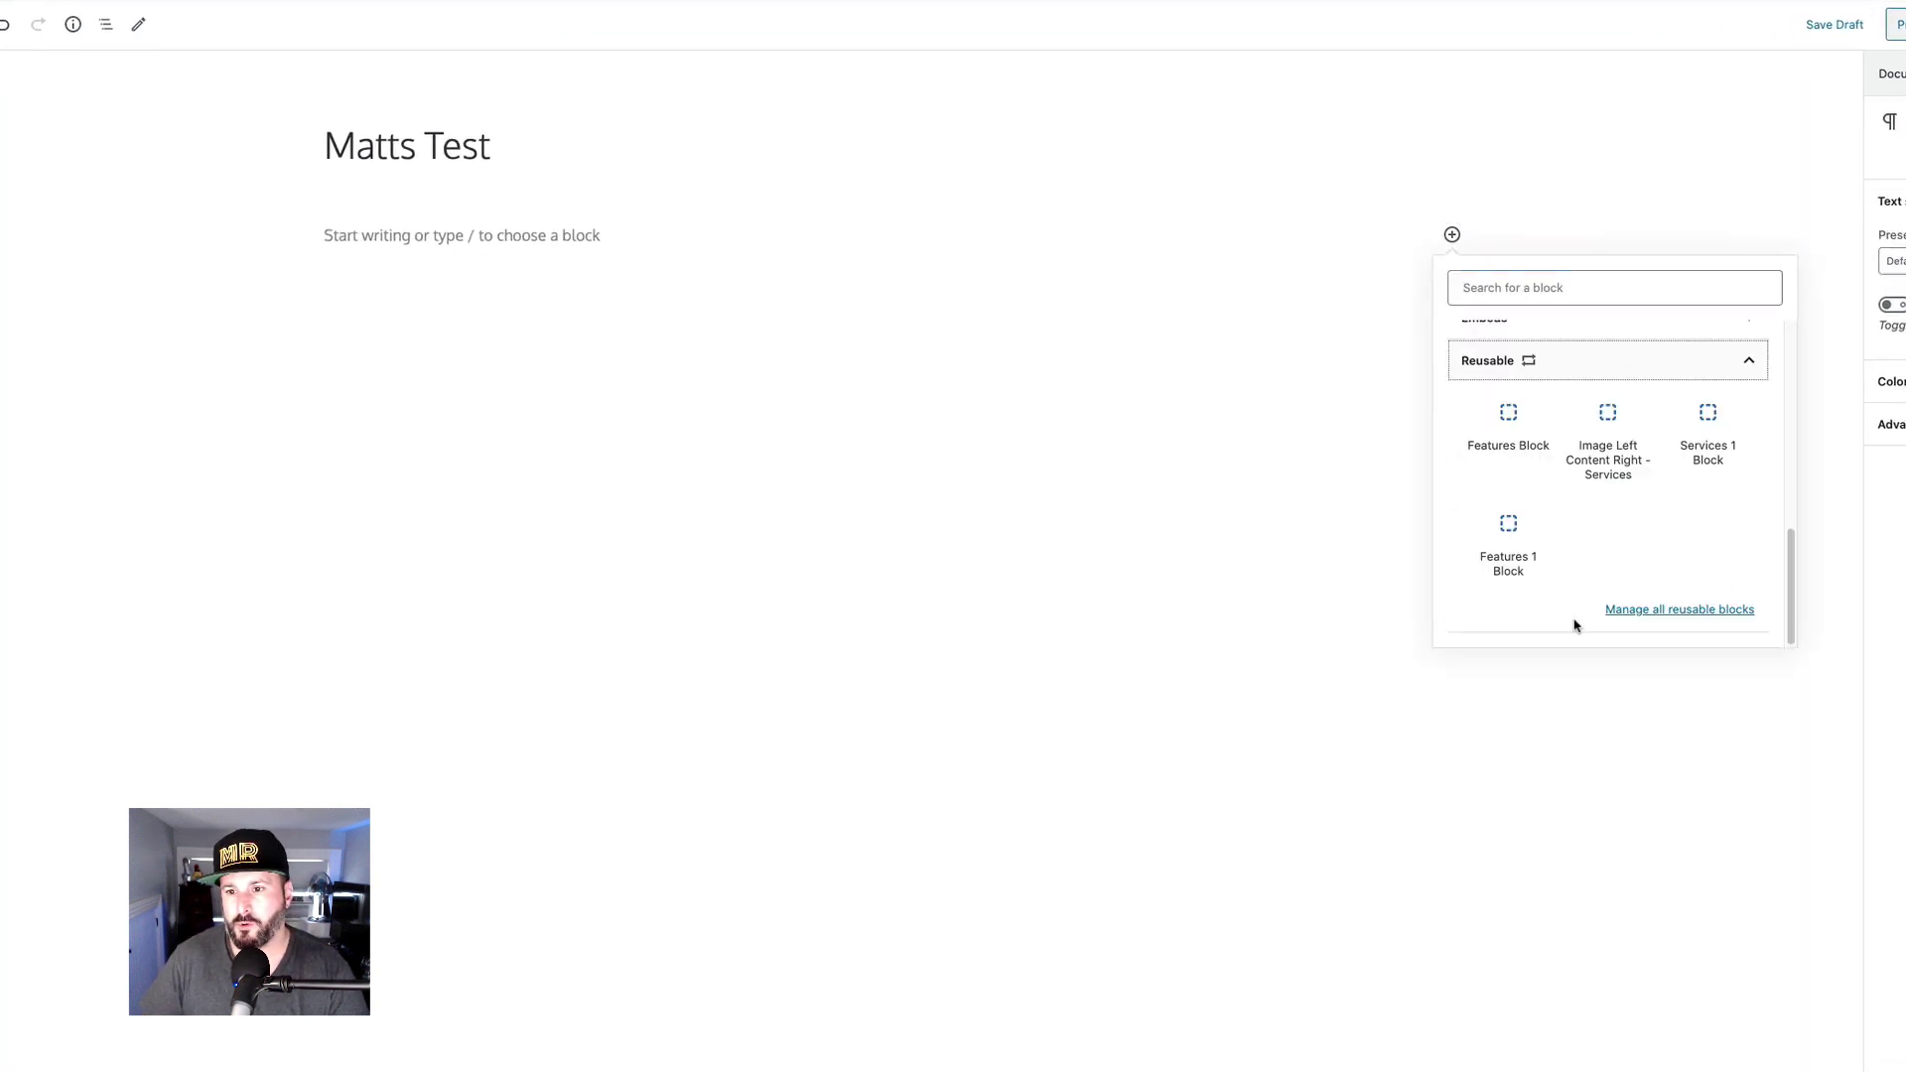
left_click(1706, 448)
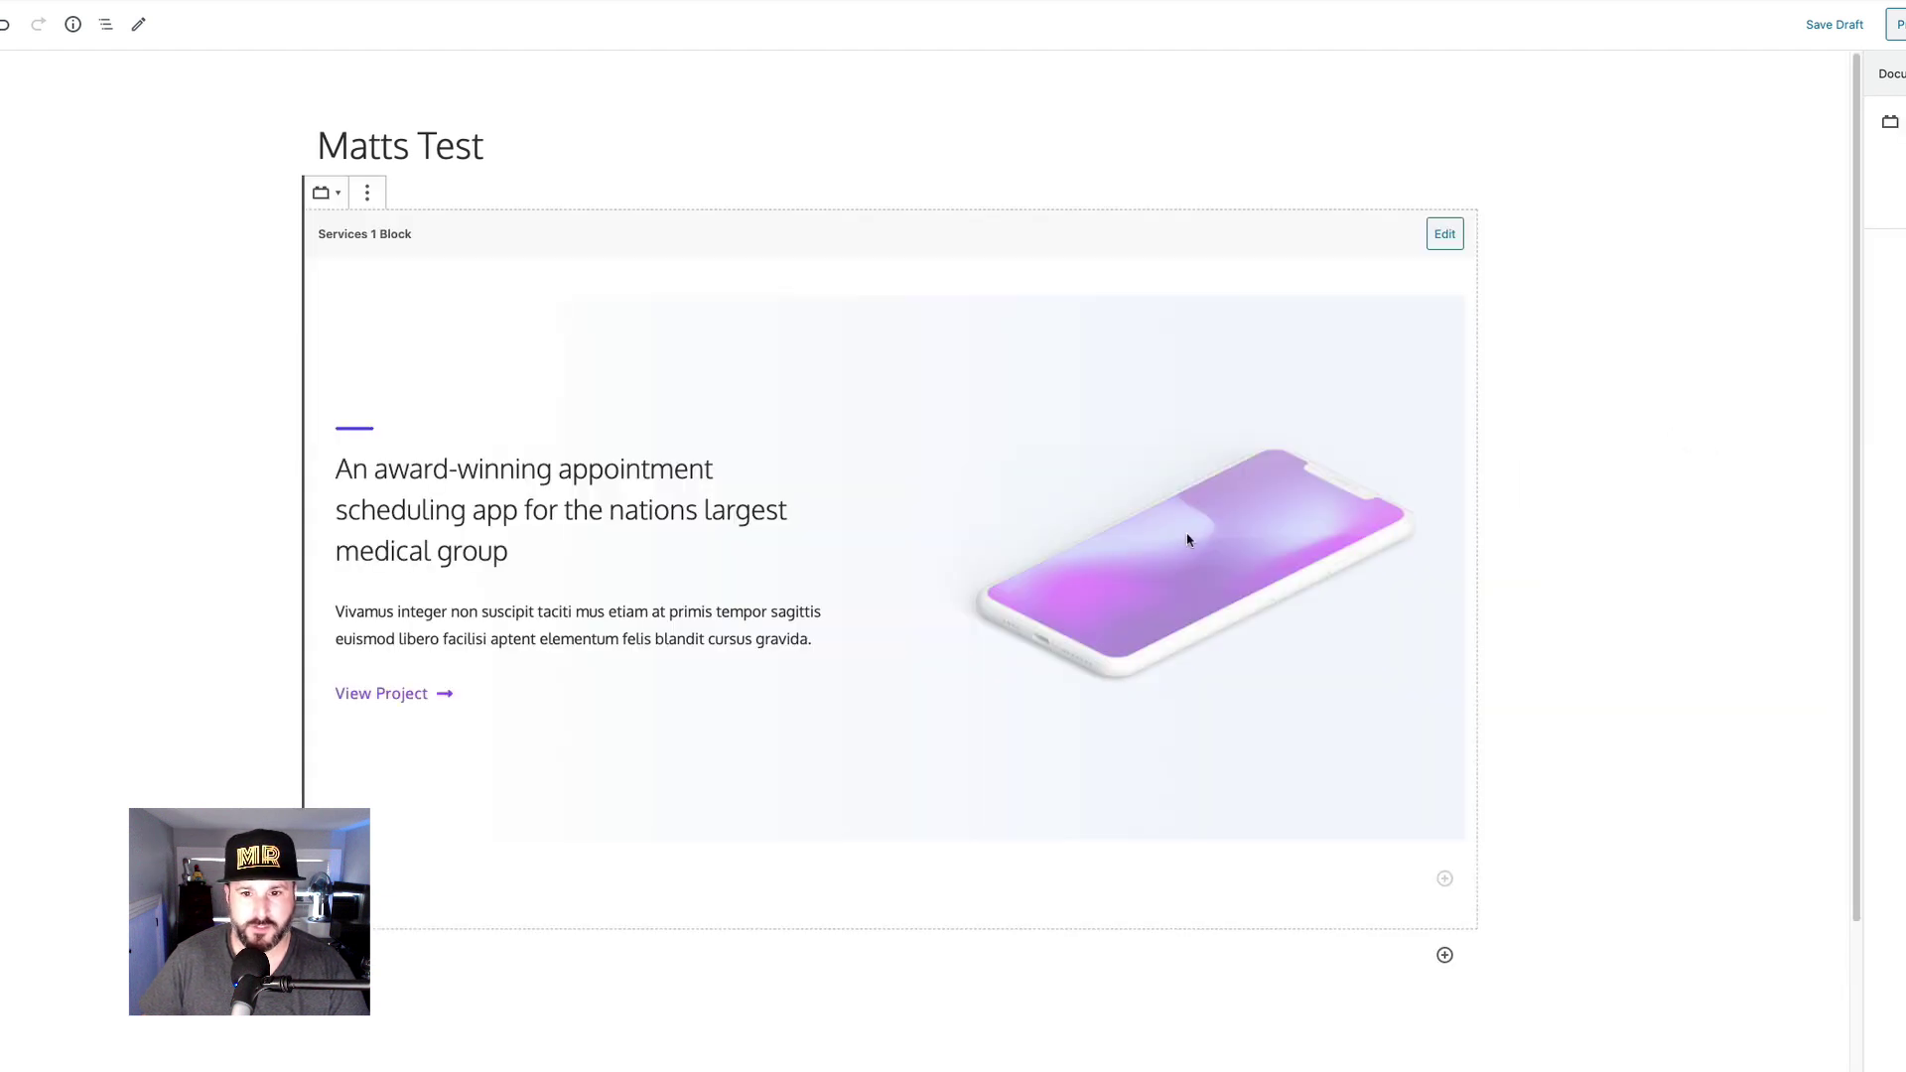
left_click(1445, 956)
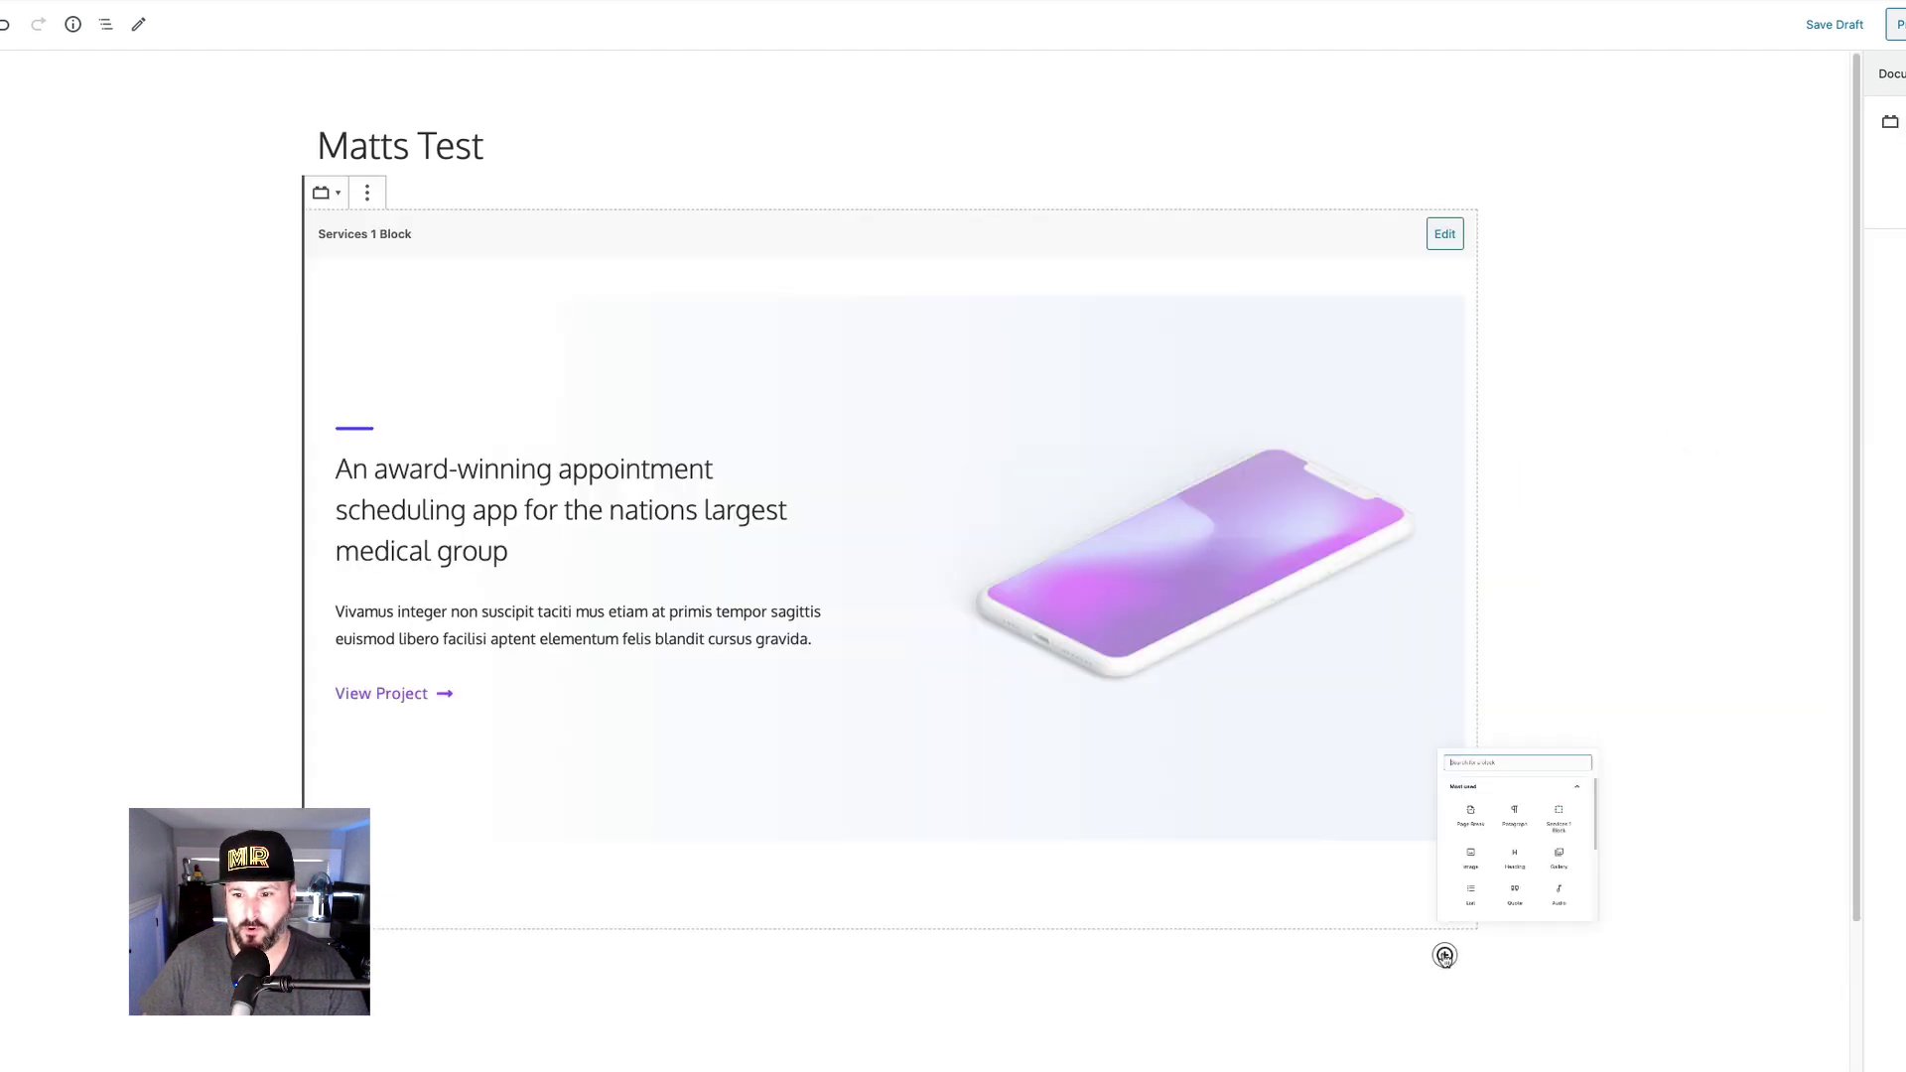
scroll(1558, 804, "down", 5)
left_click(1513, 893)
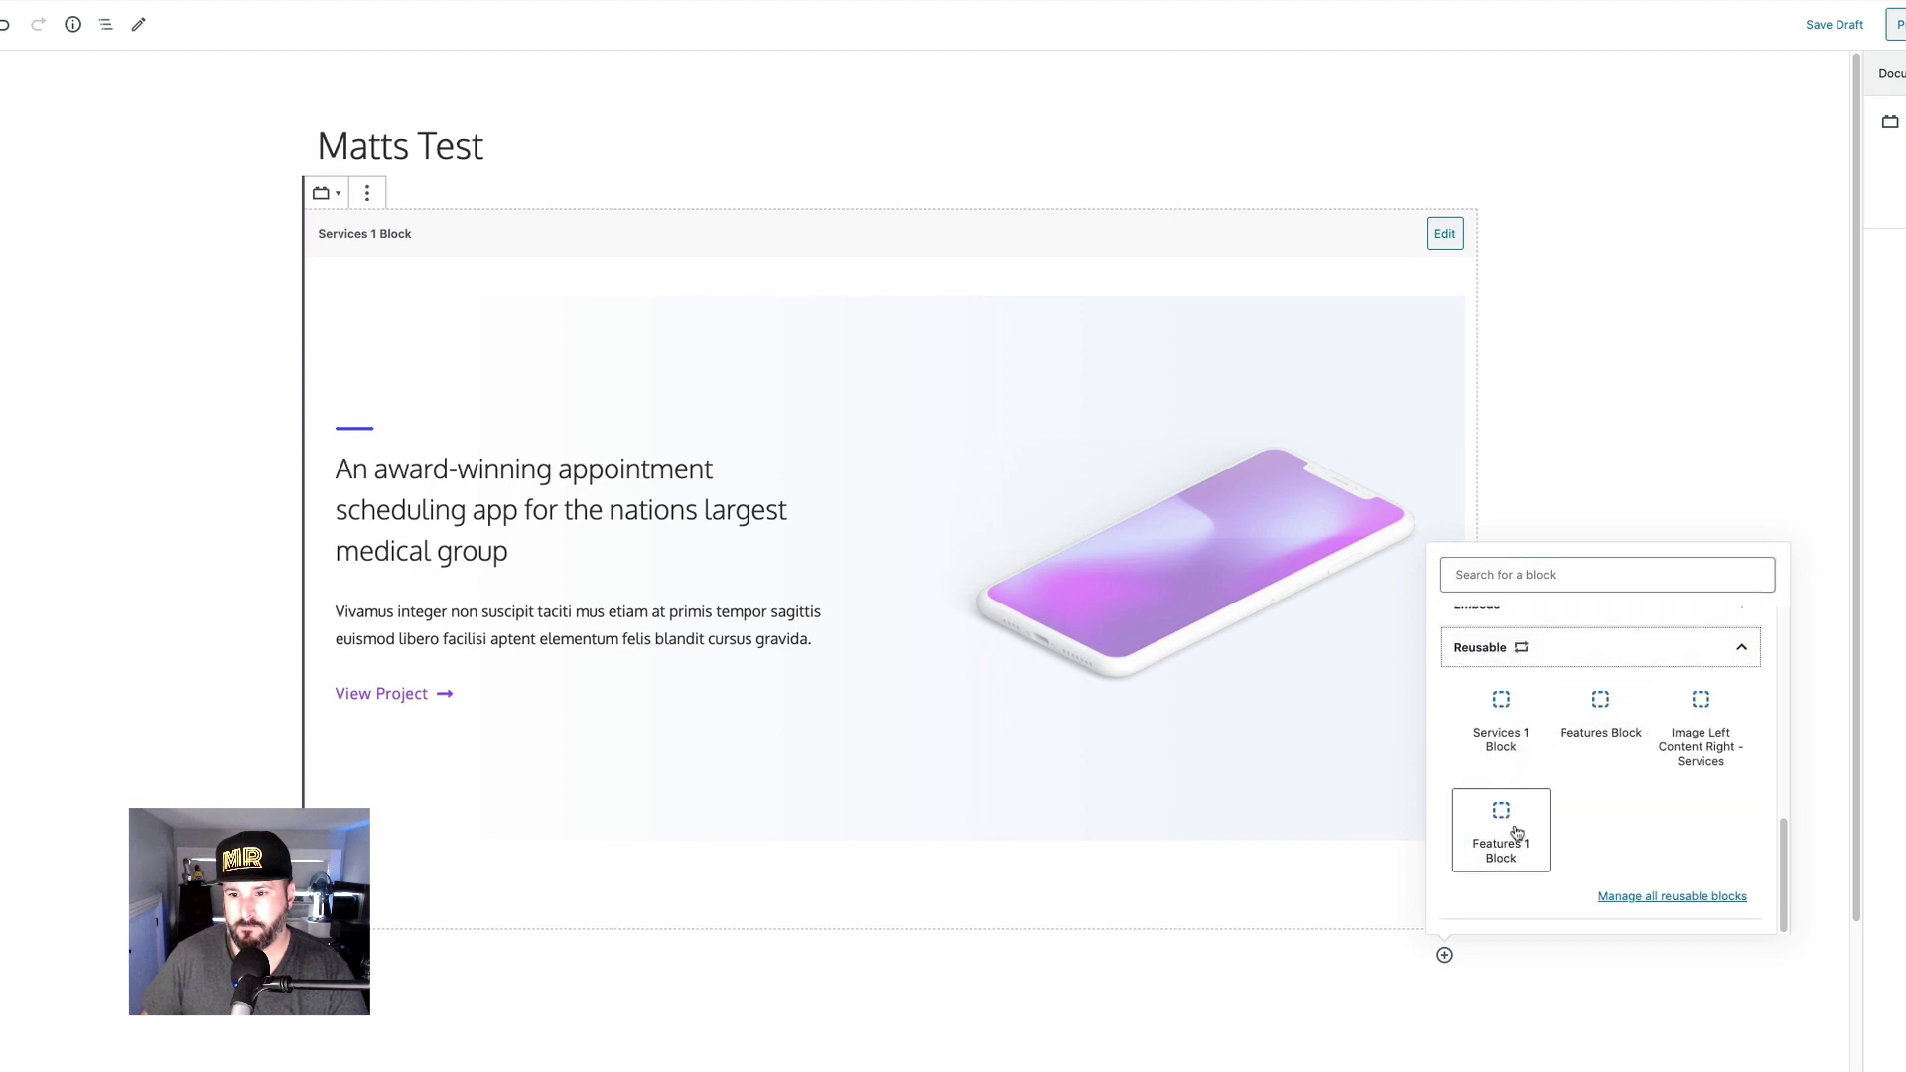
left_click(1516, 832)
scroll(1539, 837, "down", 3)
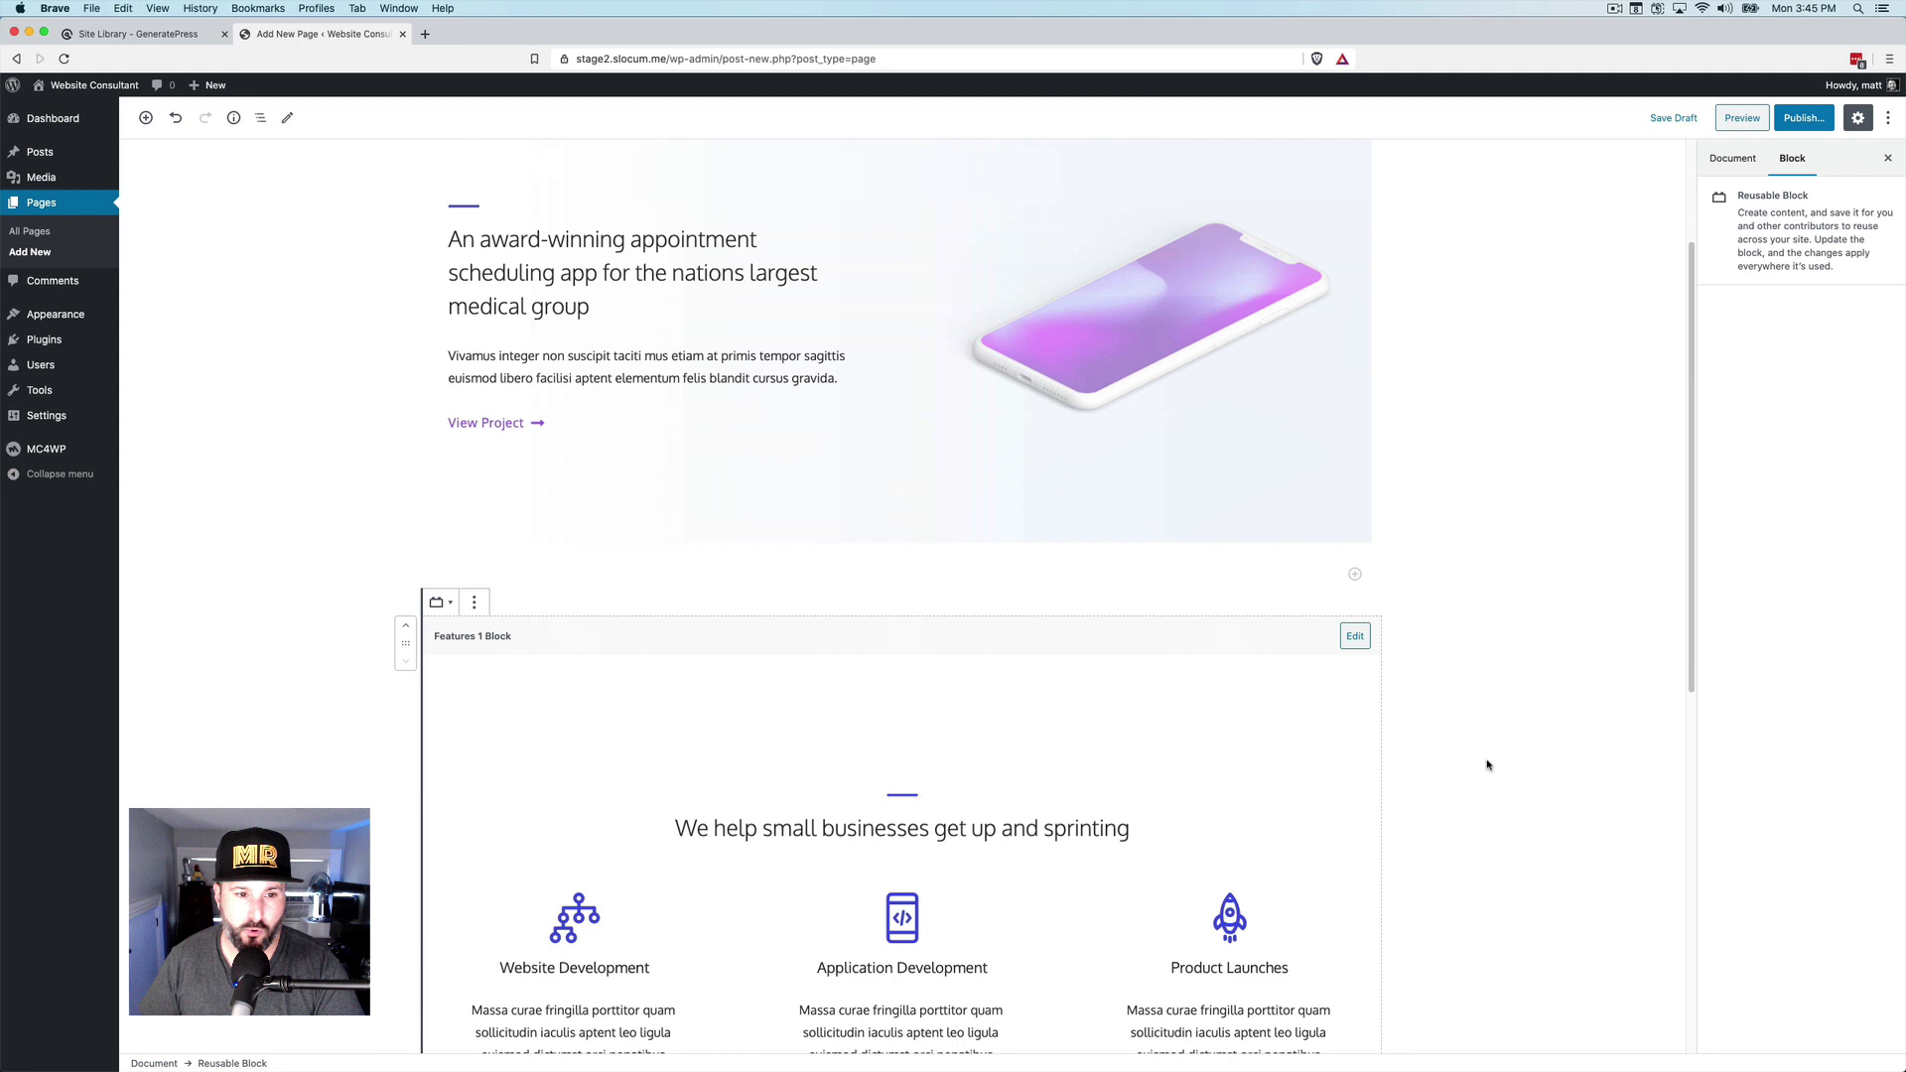
Publish Matts Test, scroll through the live page, and reopen it in the editor.
left_click(1798, 125)
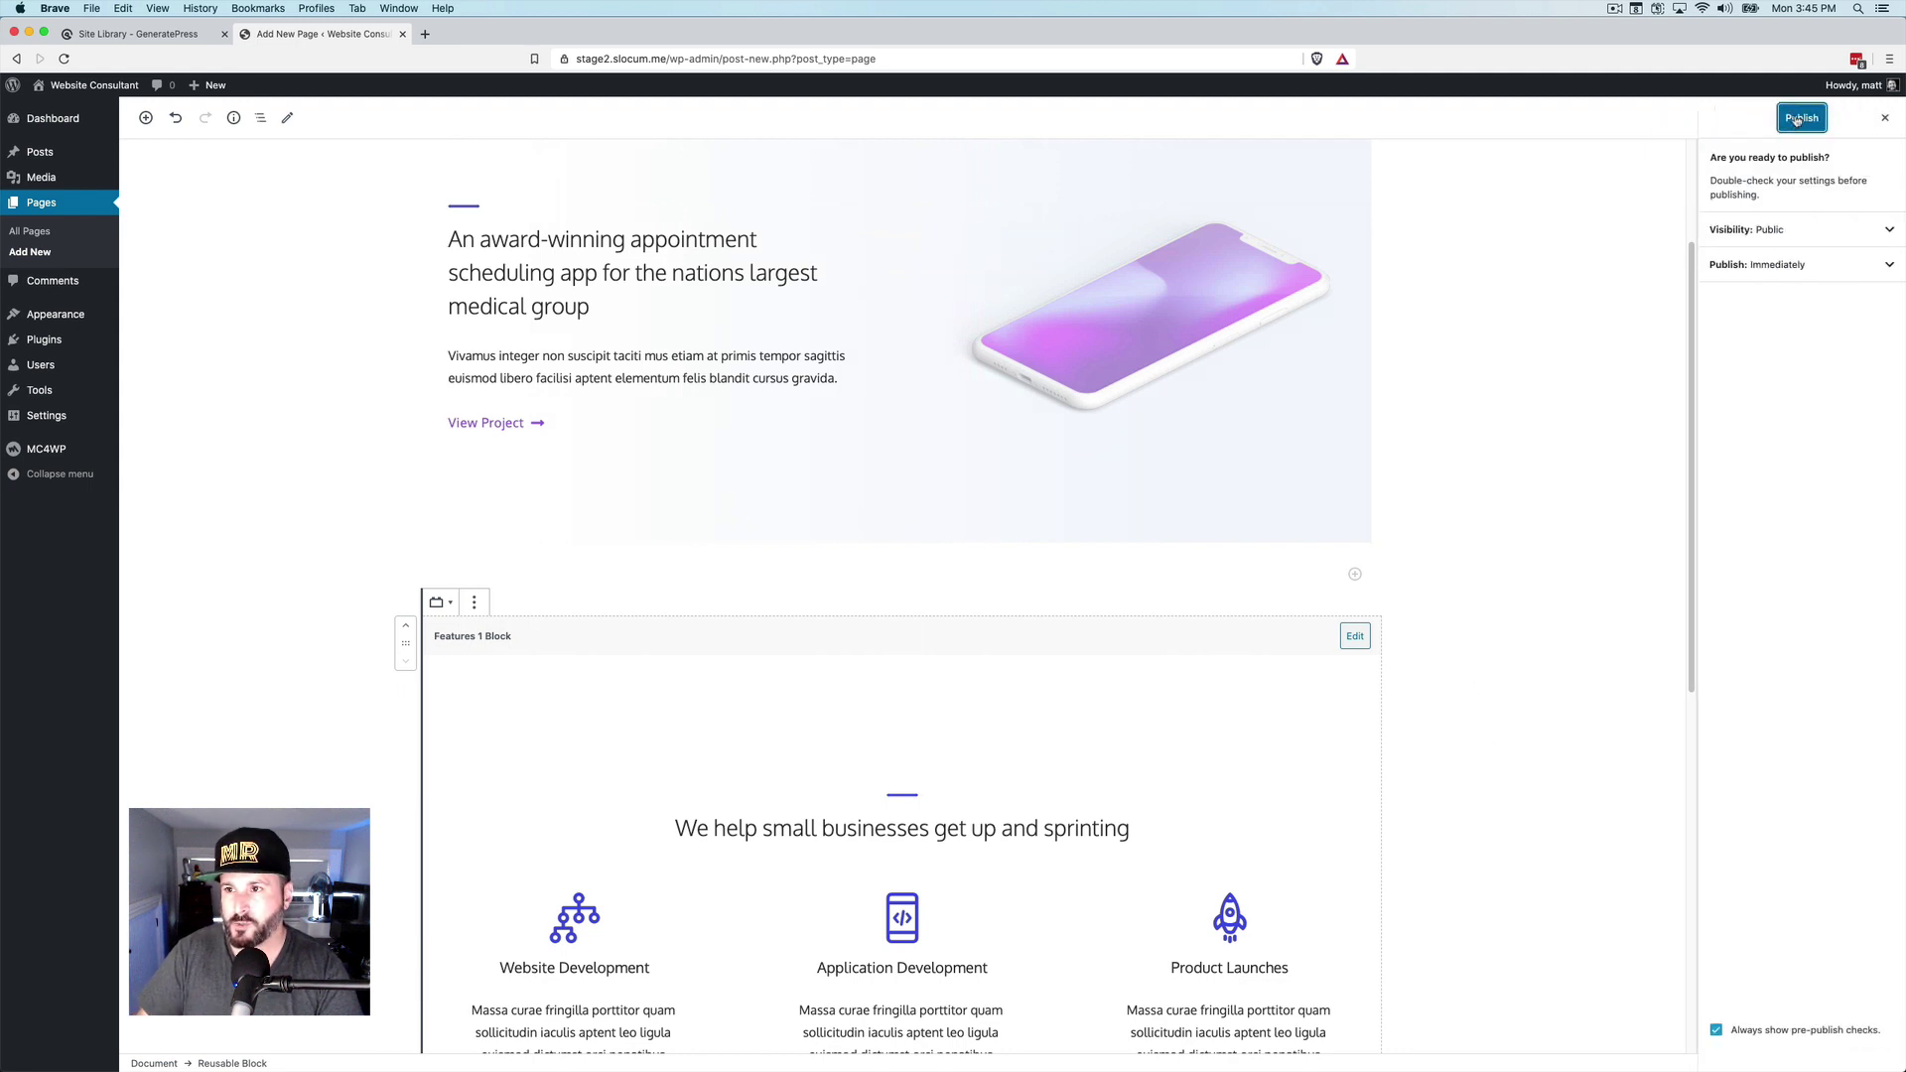
left_click(1798, 132)
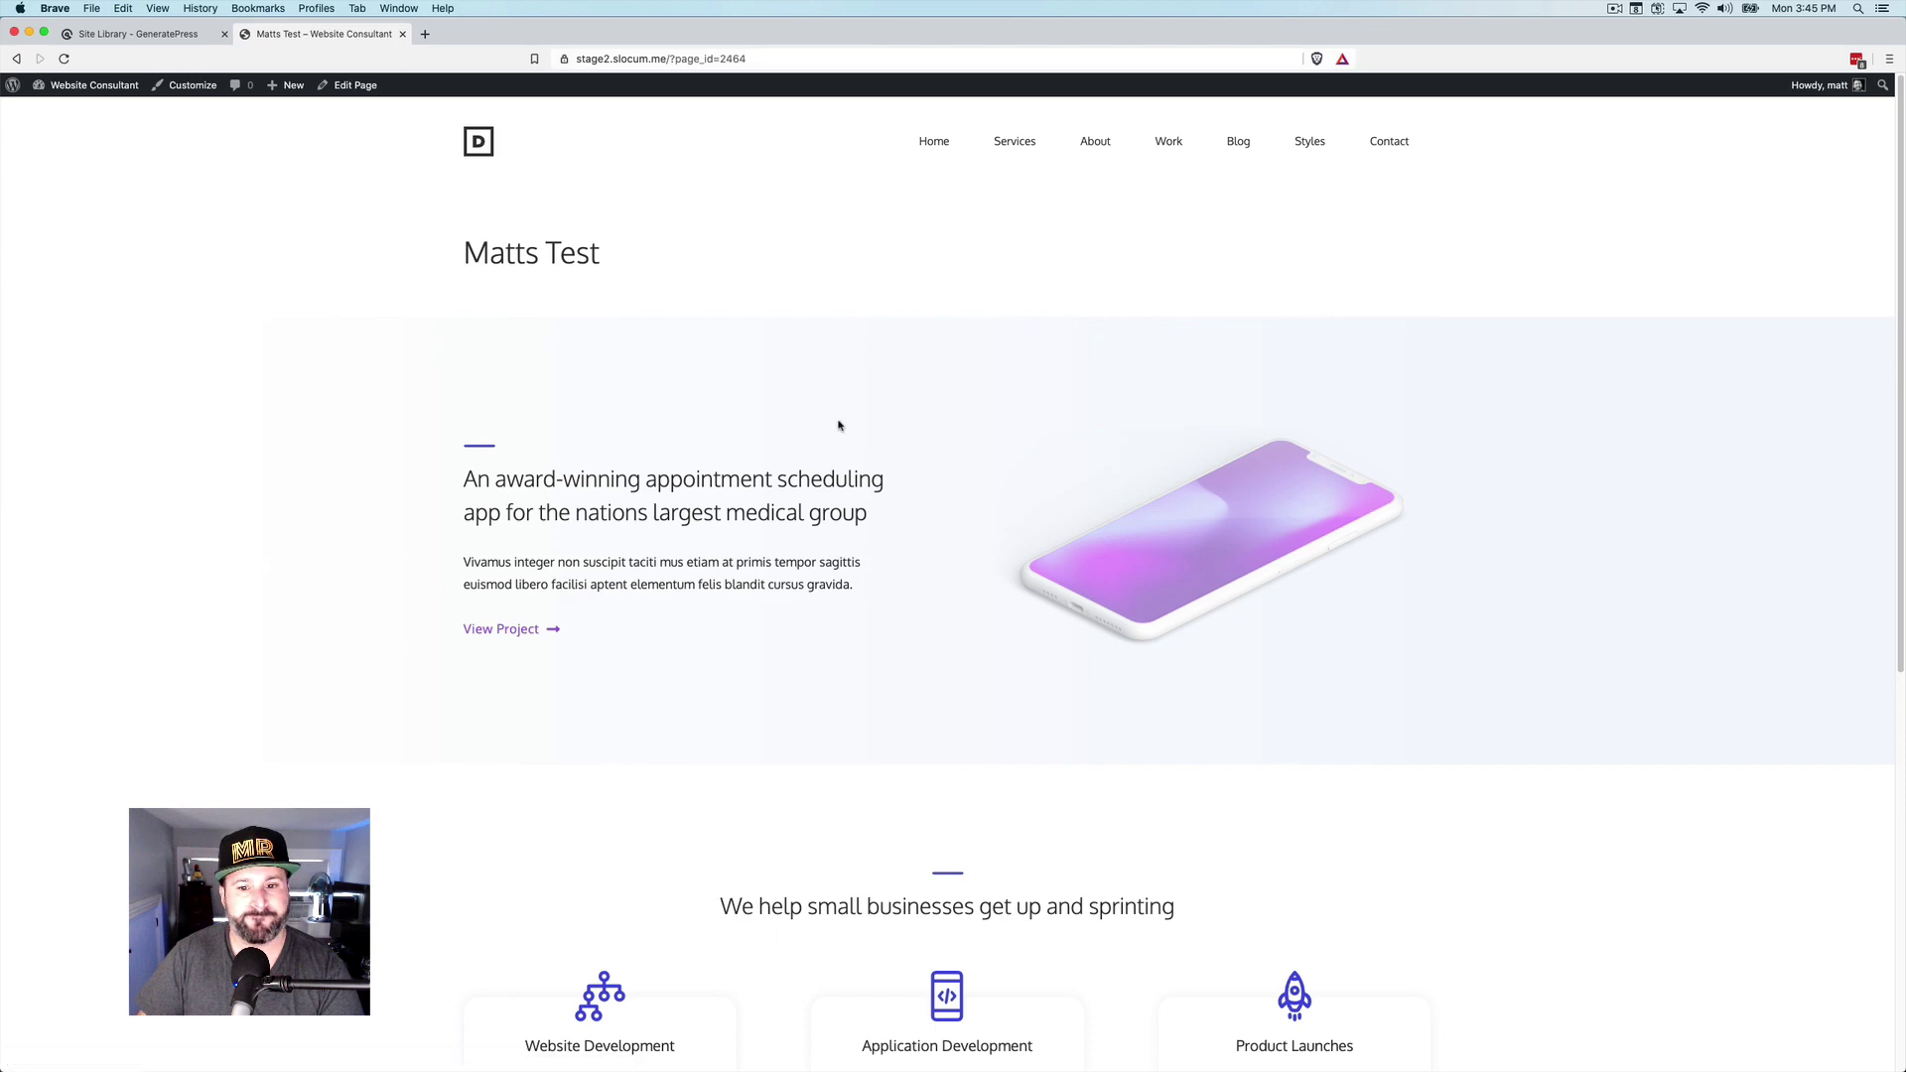
scroll(838, 466, "down", 5)
scroll(838, 486, "down", 3)
scroll(839, 481, "up", 5)
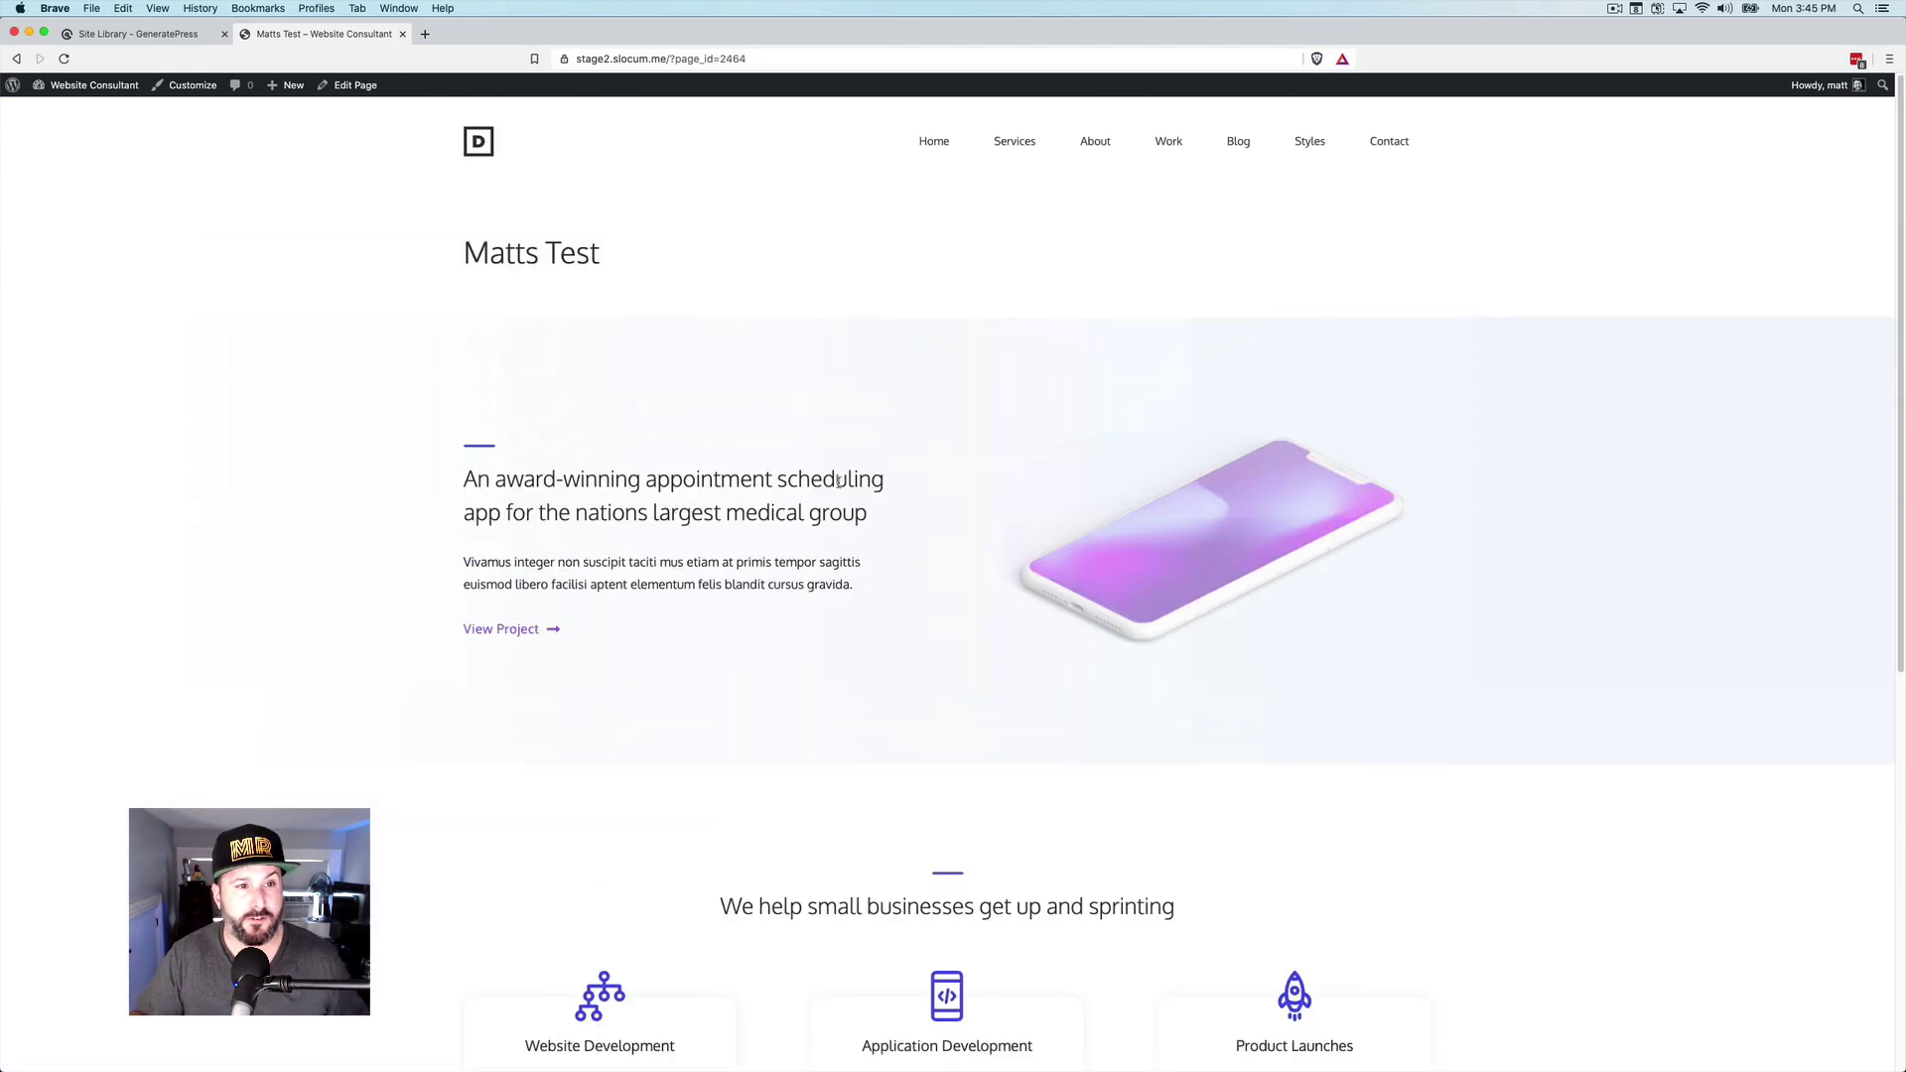
left_click(346, 85)
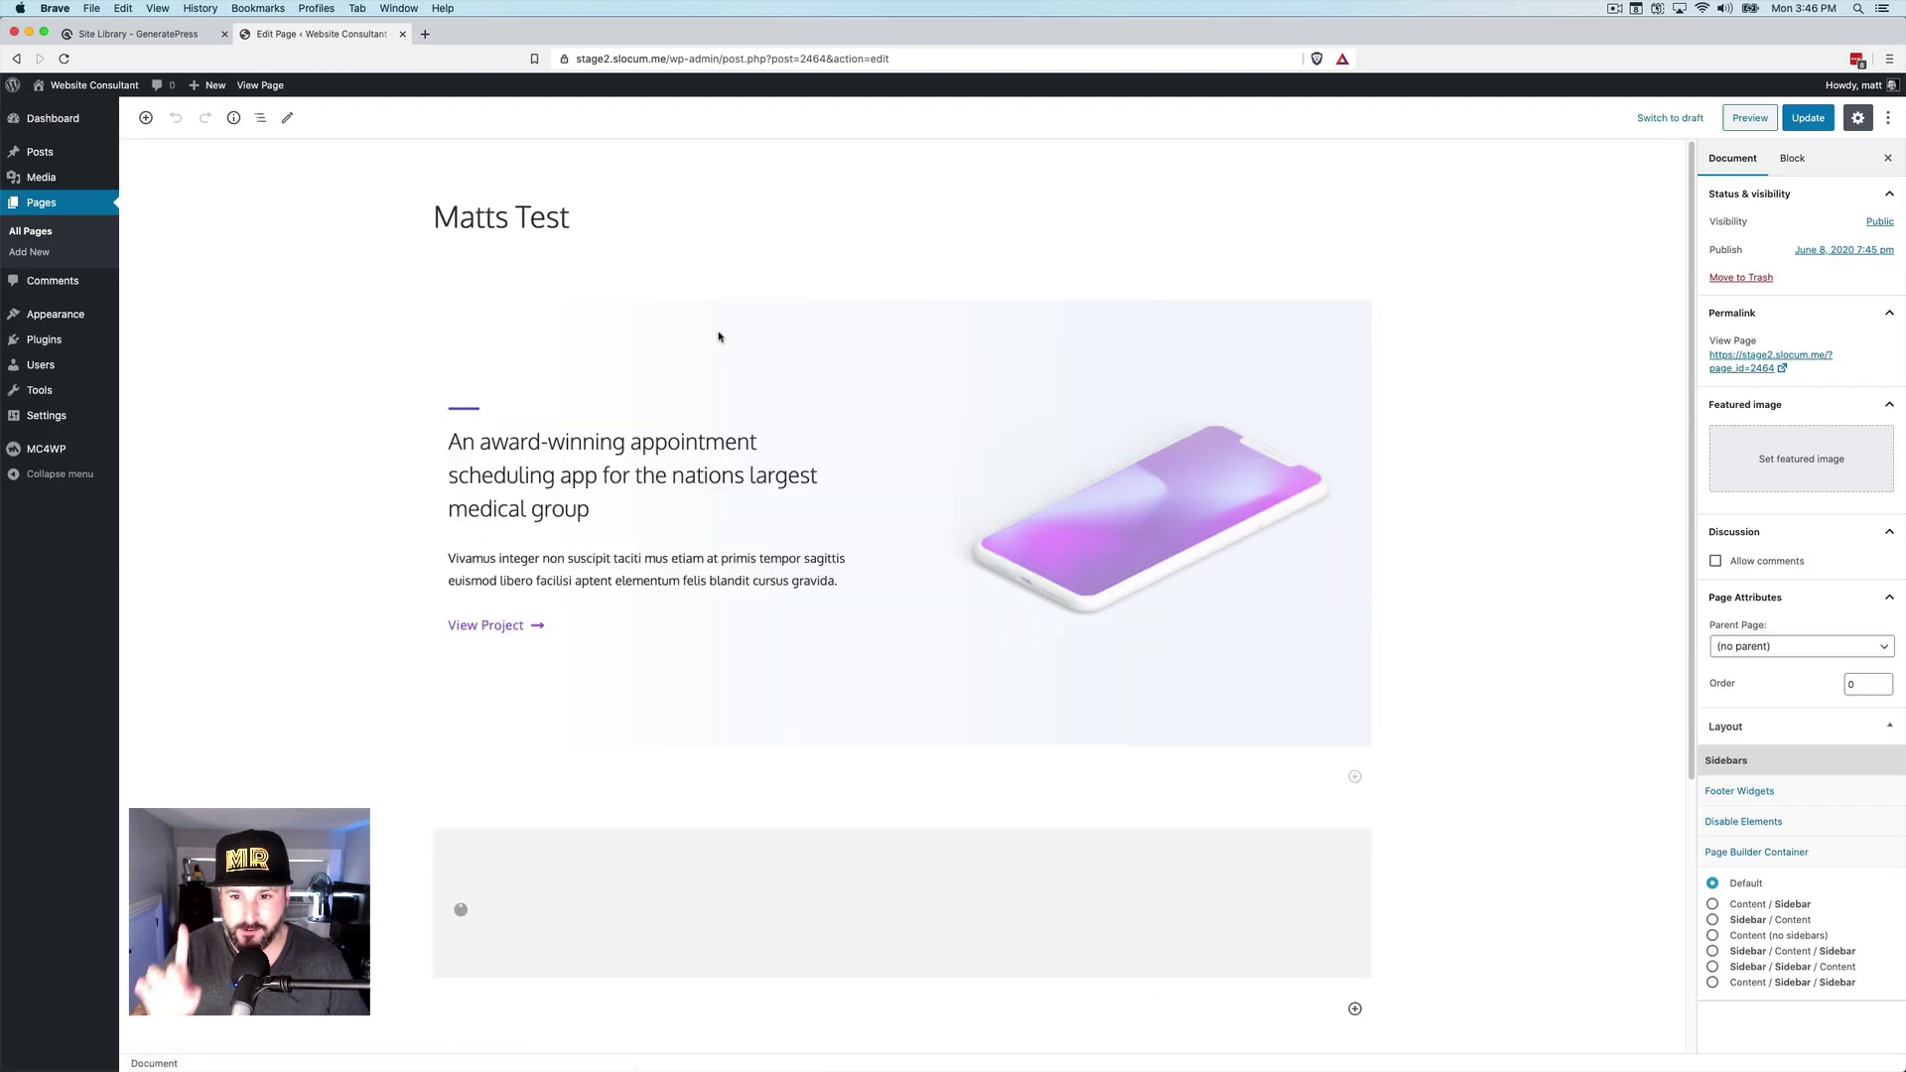
Edit the Services 1 Block reusable section and save it.
left_click(709, 356)
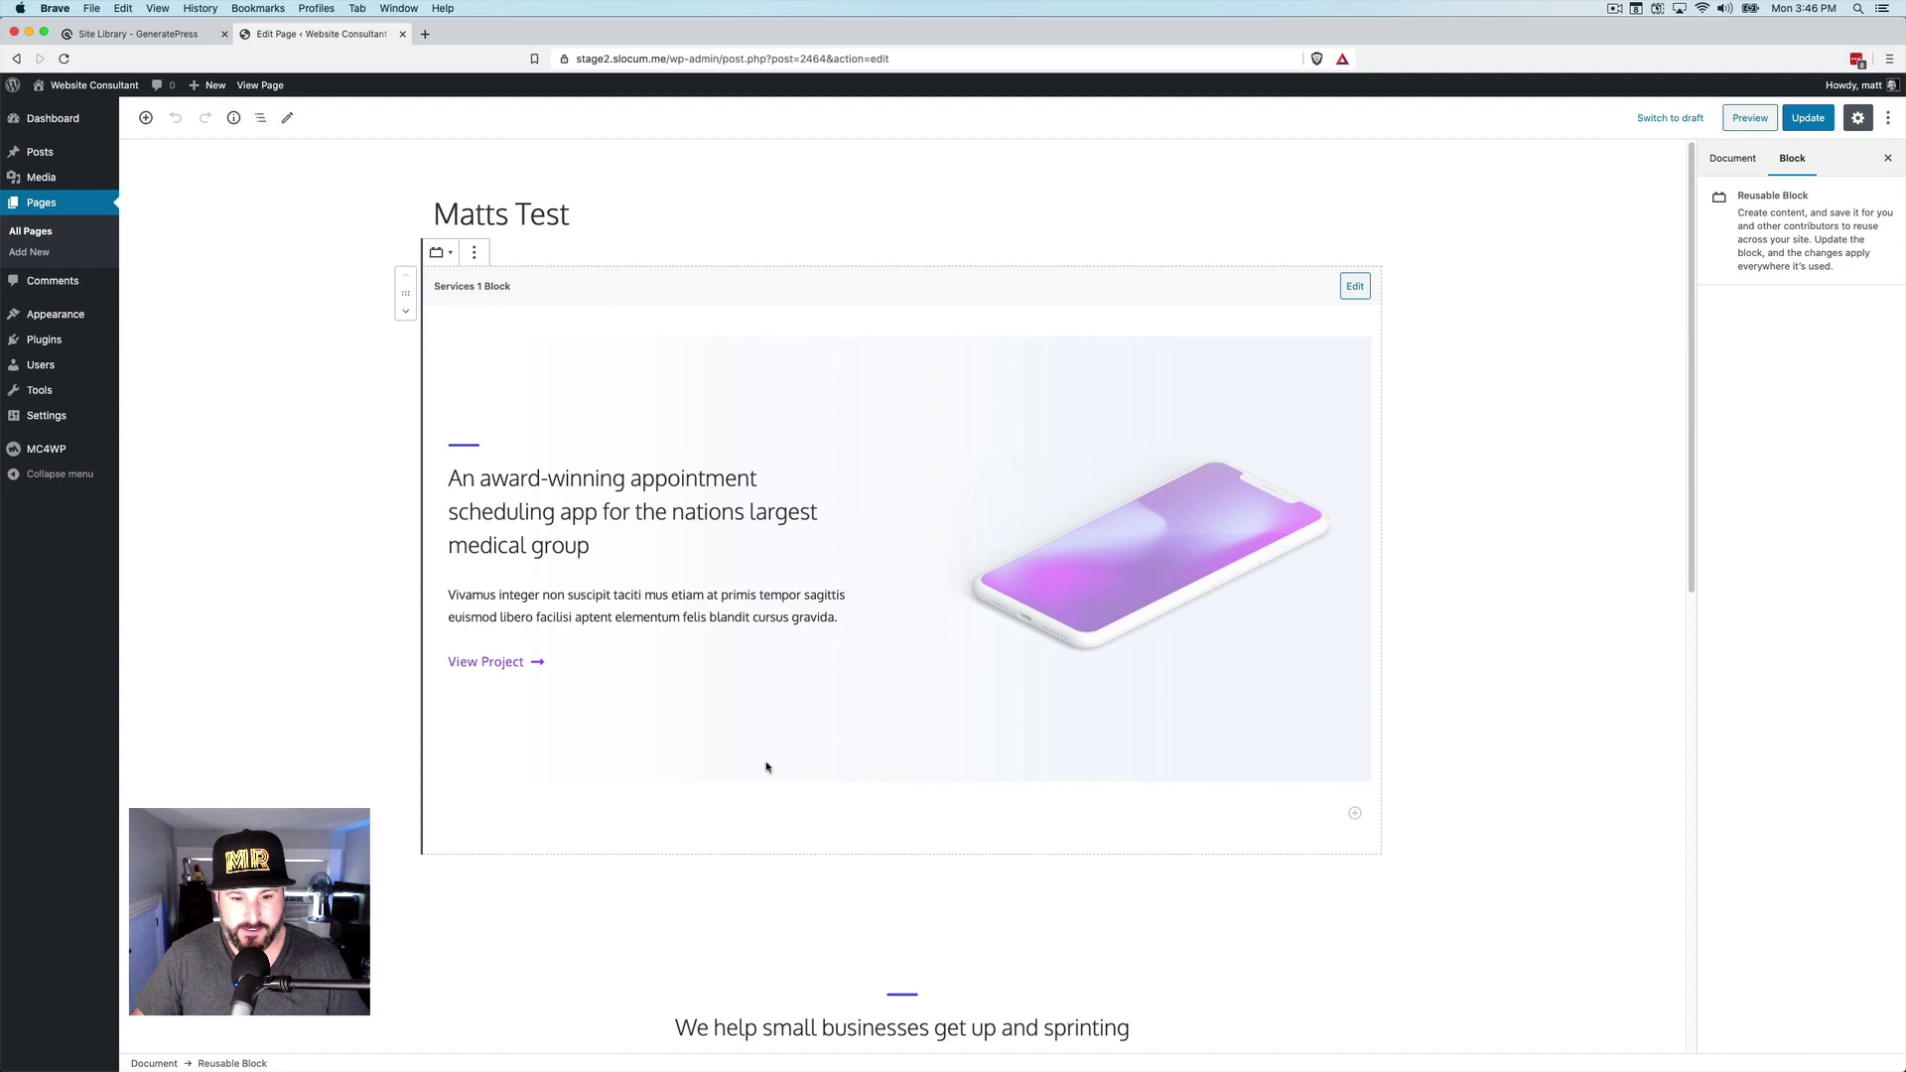
scroll(770, 766, "down", 5)
left_click(709, 687)
scroll(708, 687, "up", 3)
left_click(709, 687)
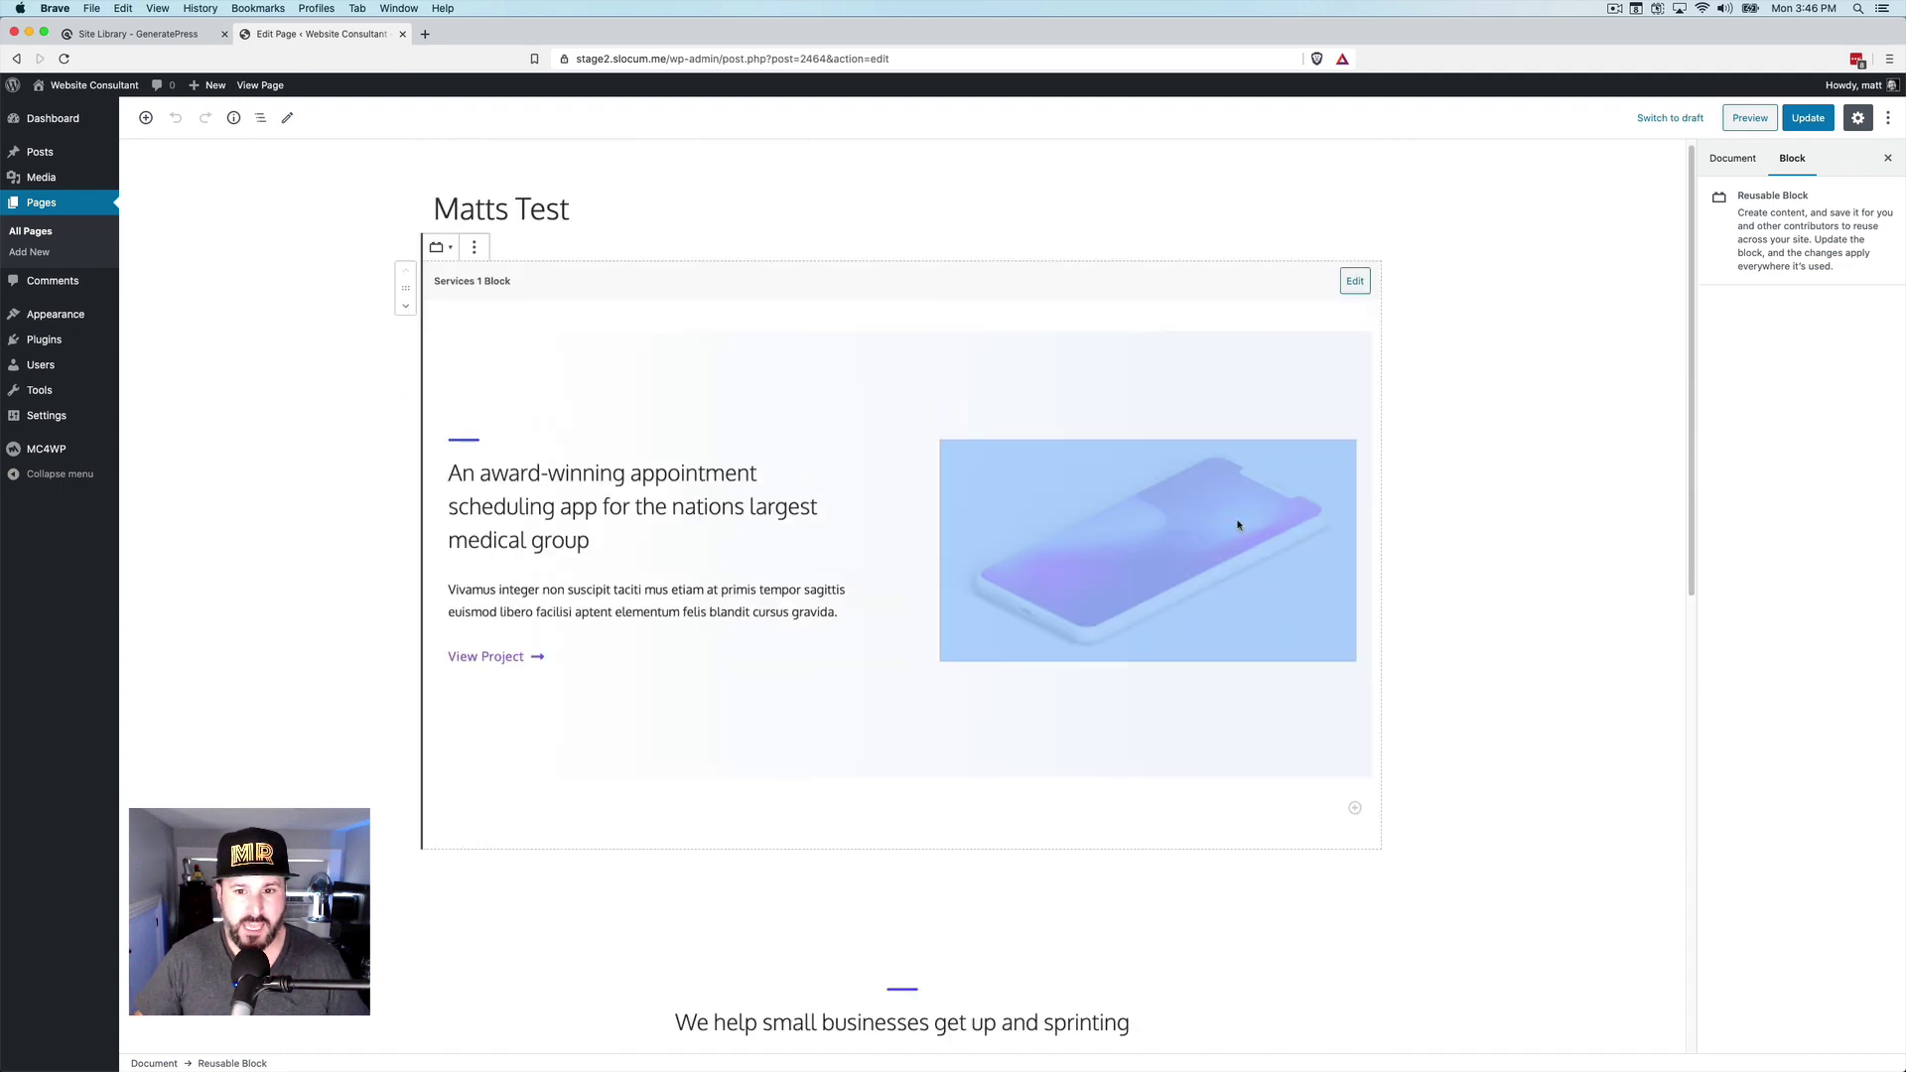
left_click(1355, 281)
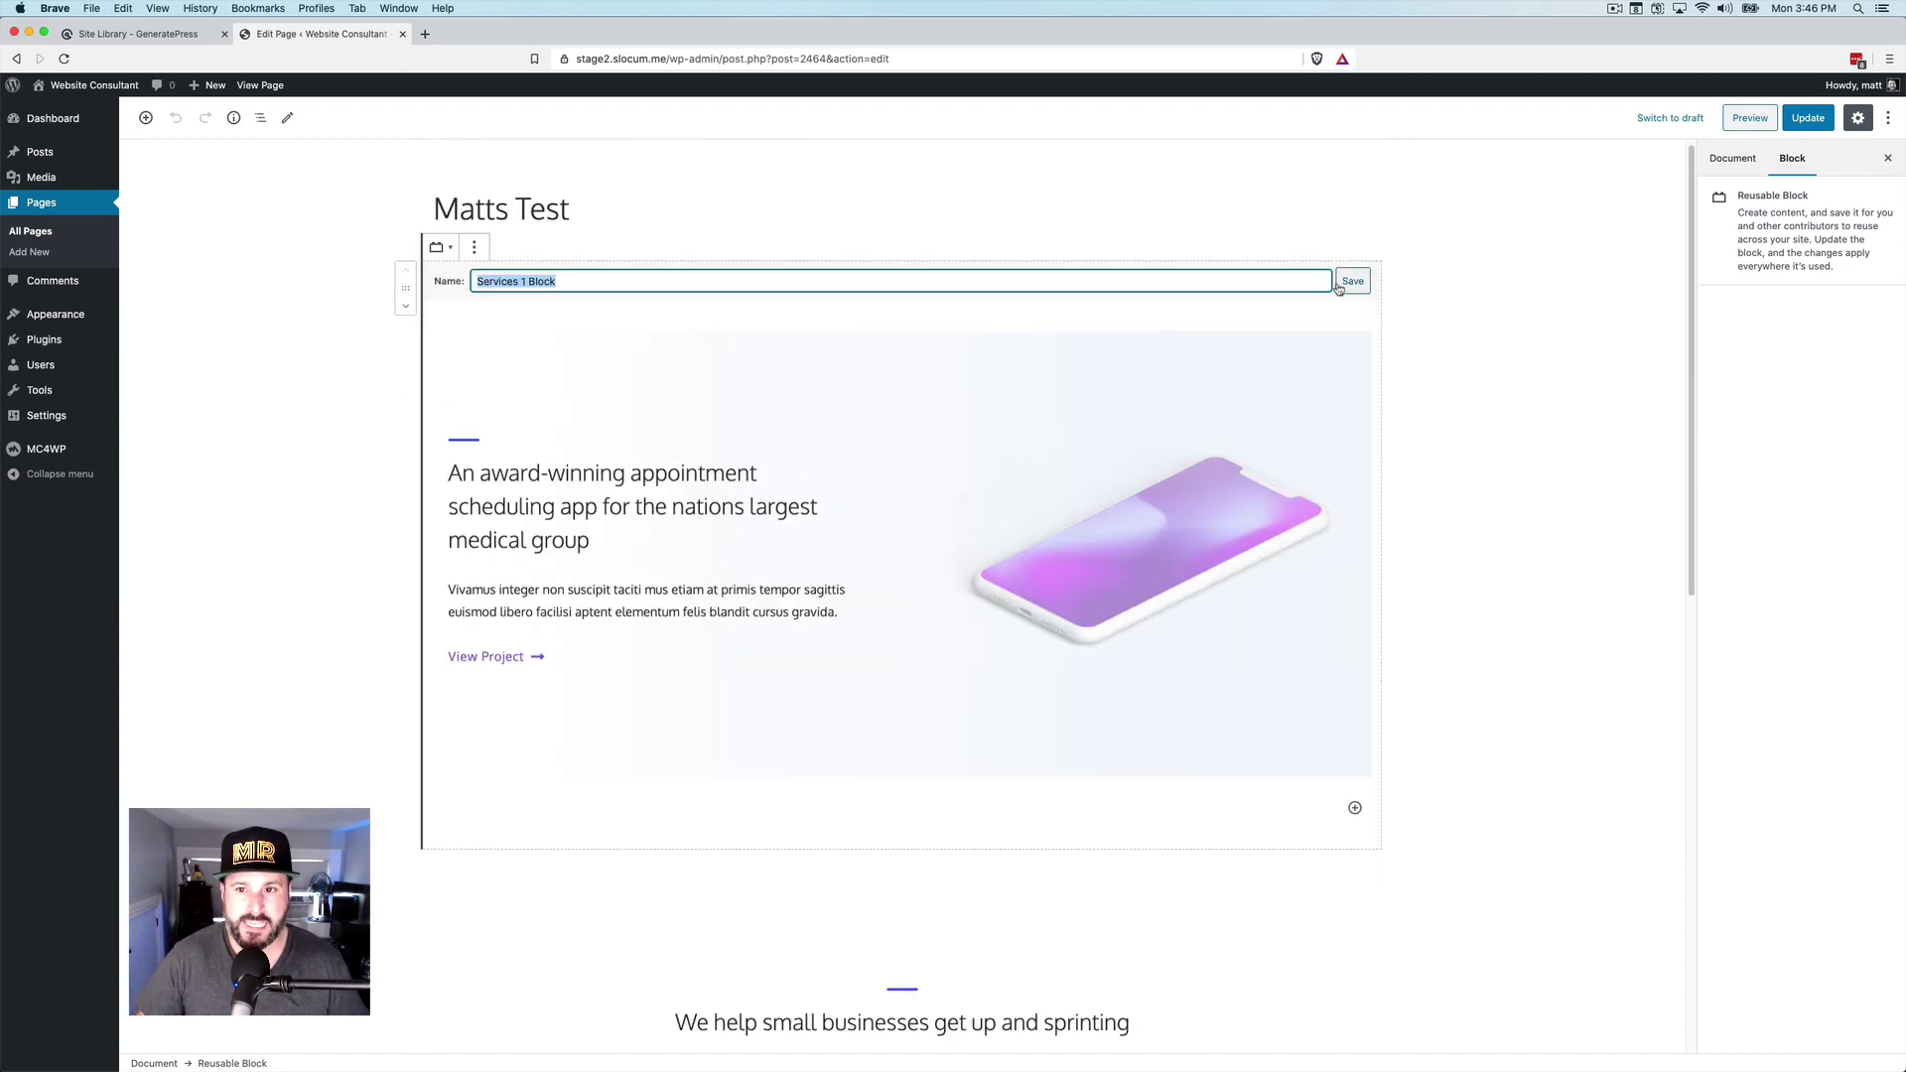
left_click(622, 507)
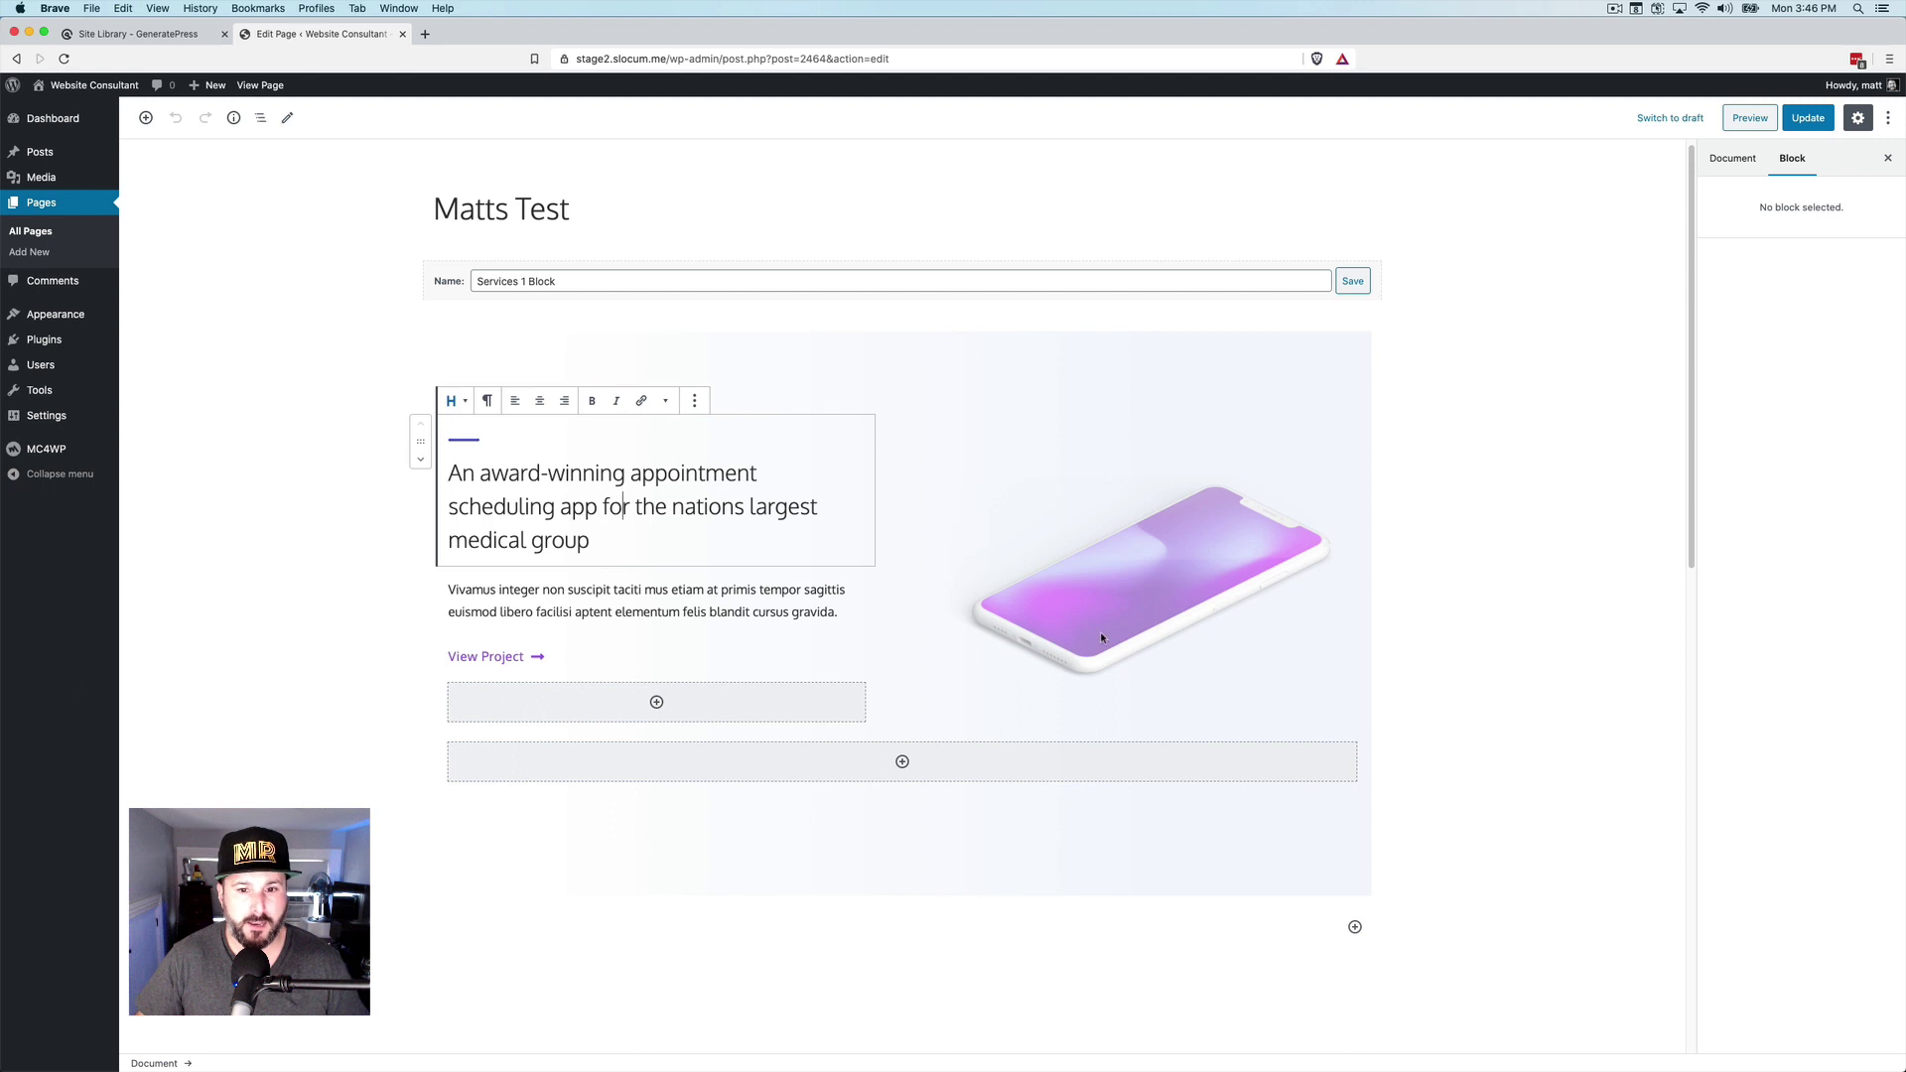
left_click(650, 283)
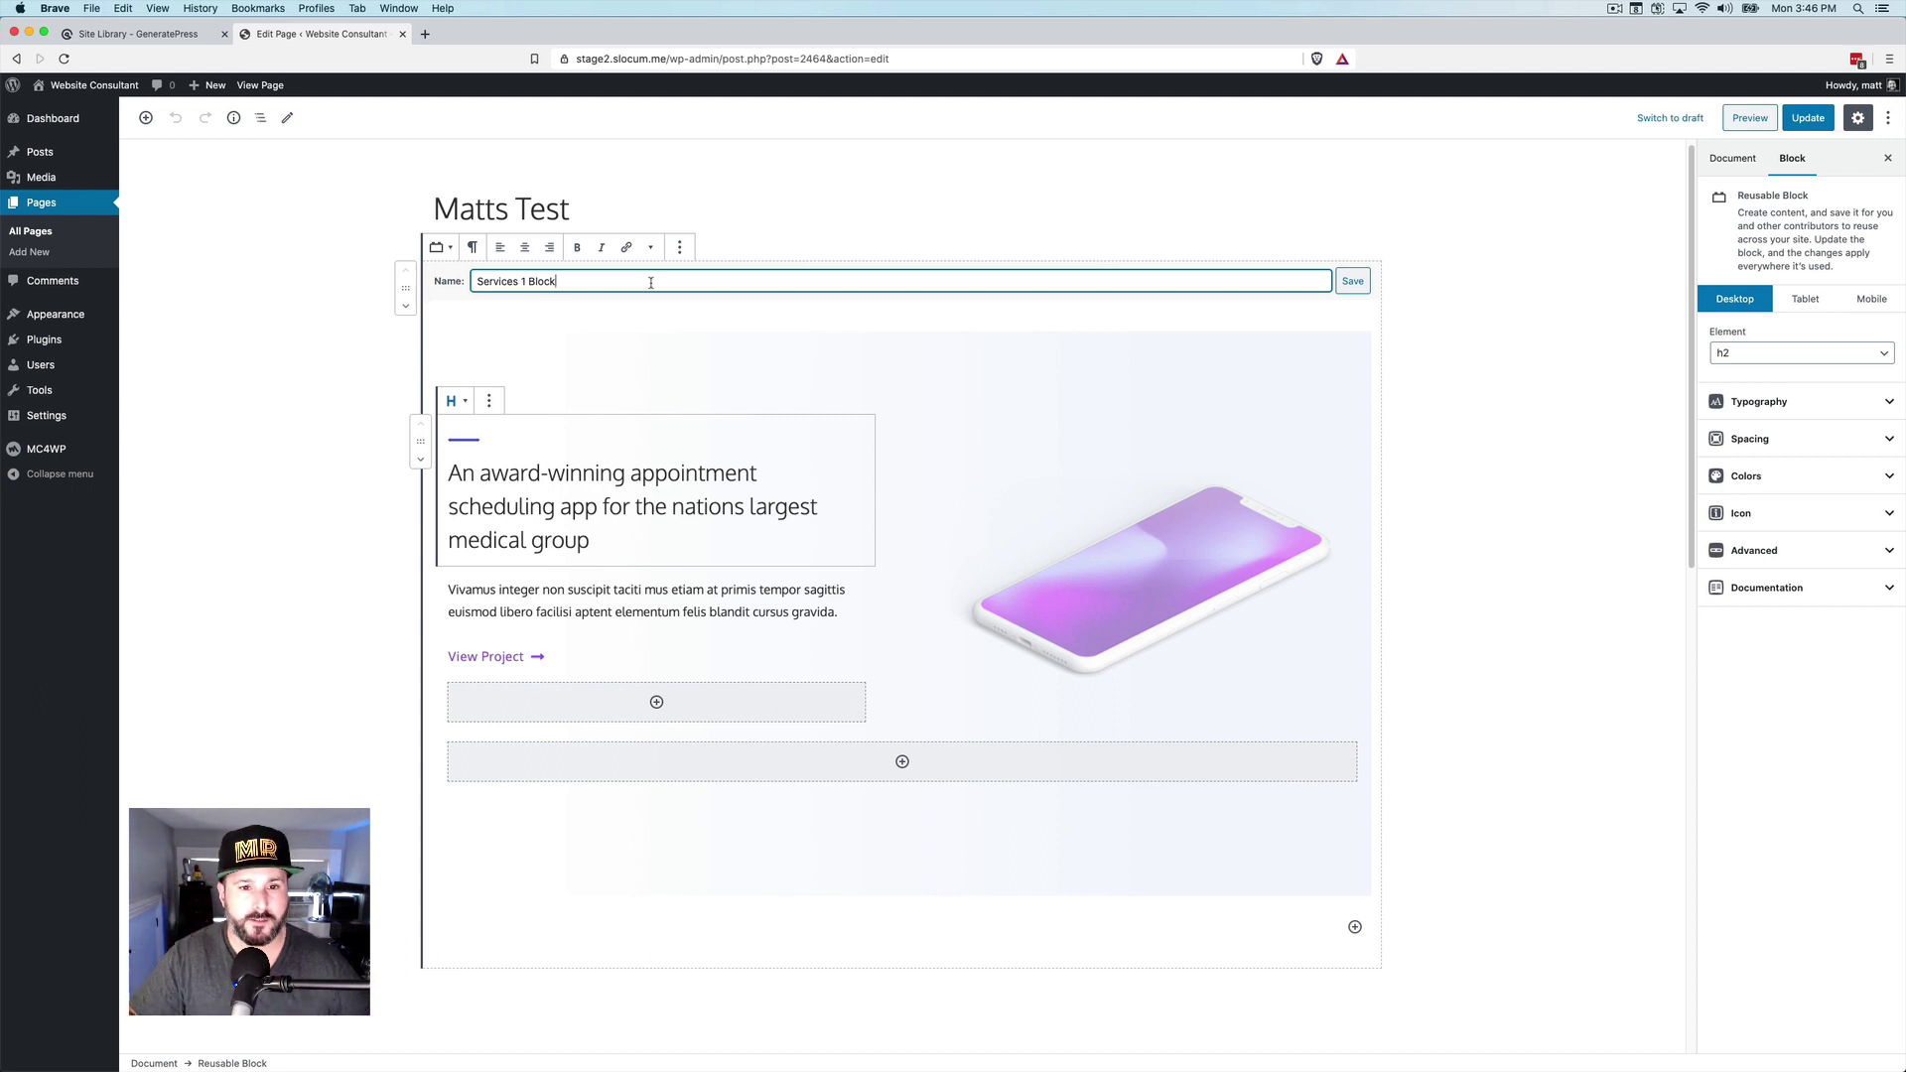
left_click(501, 506)
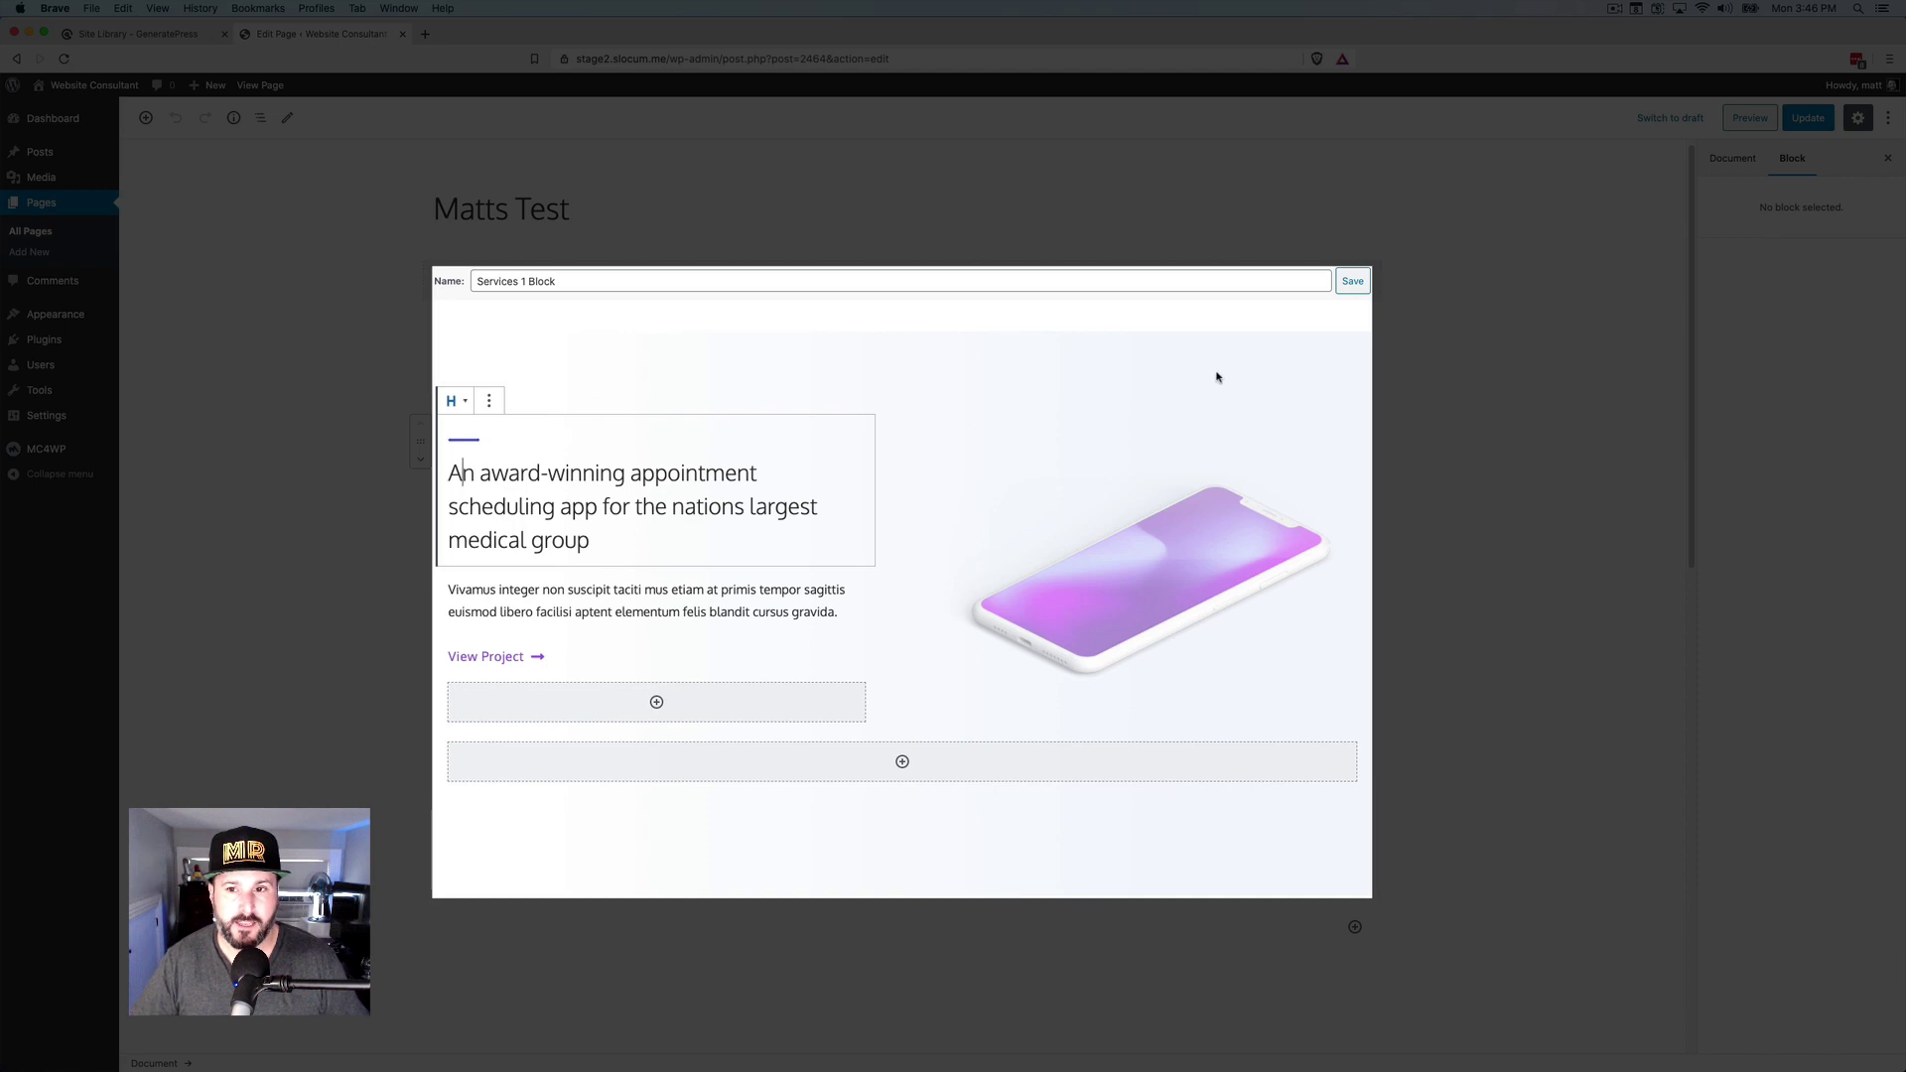
left_click(1351, 281)
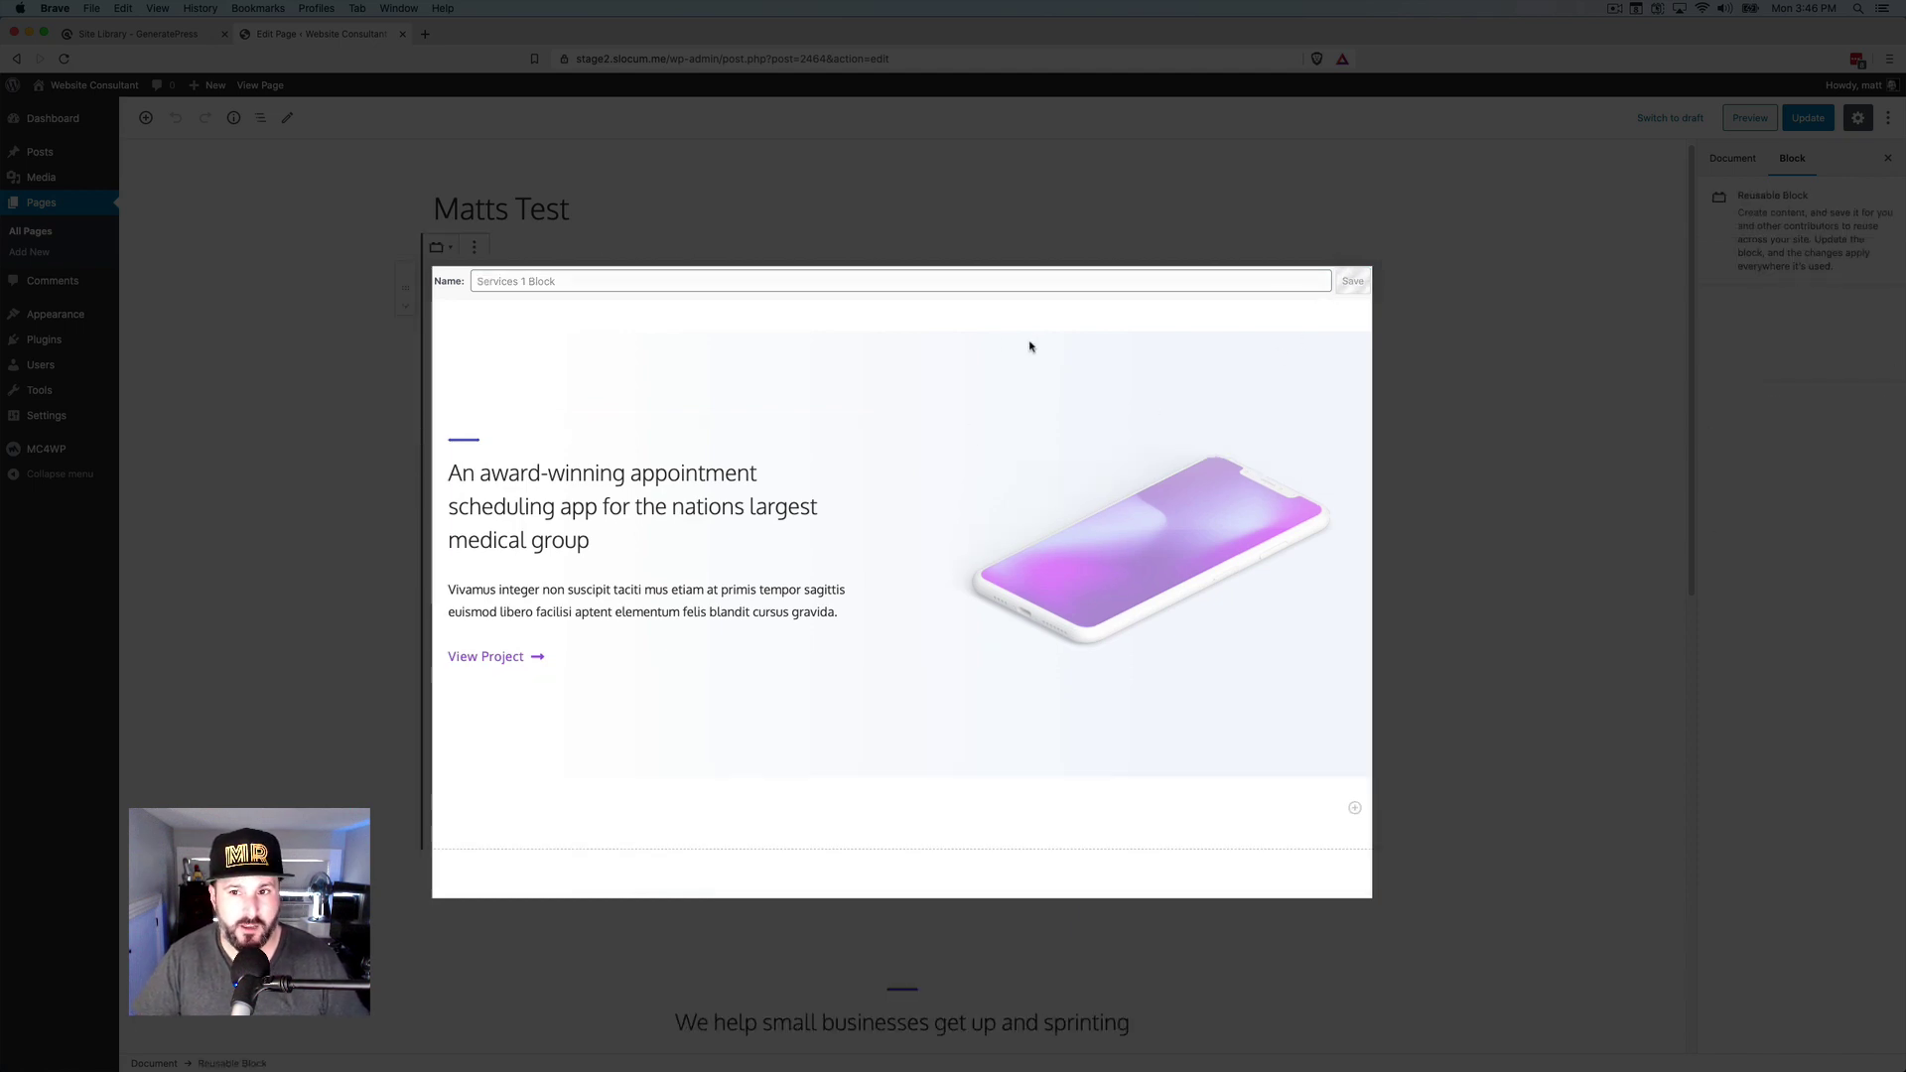
Convert the Services 1 Block into regular blocks.
left_click(1357, 285)
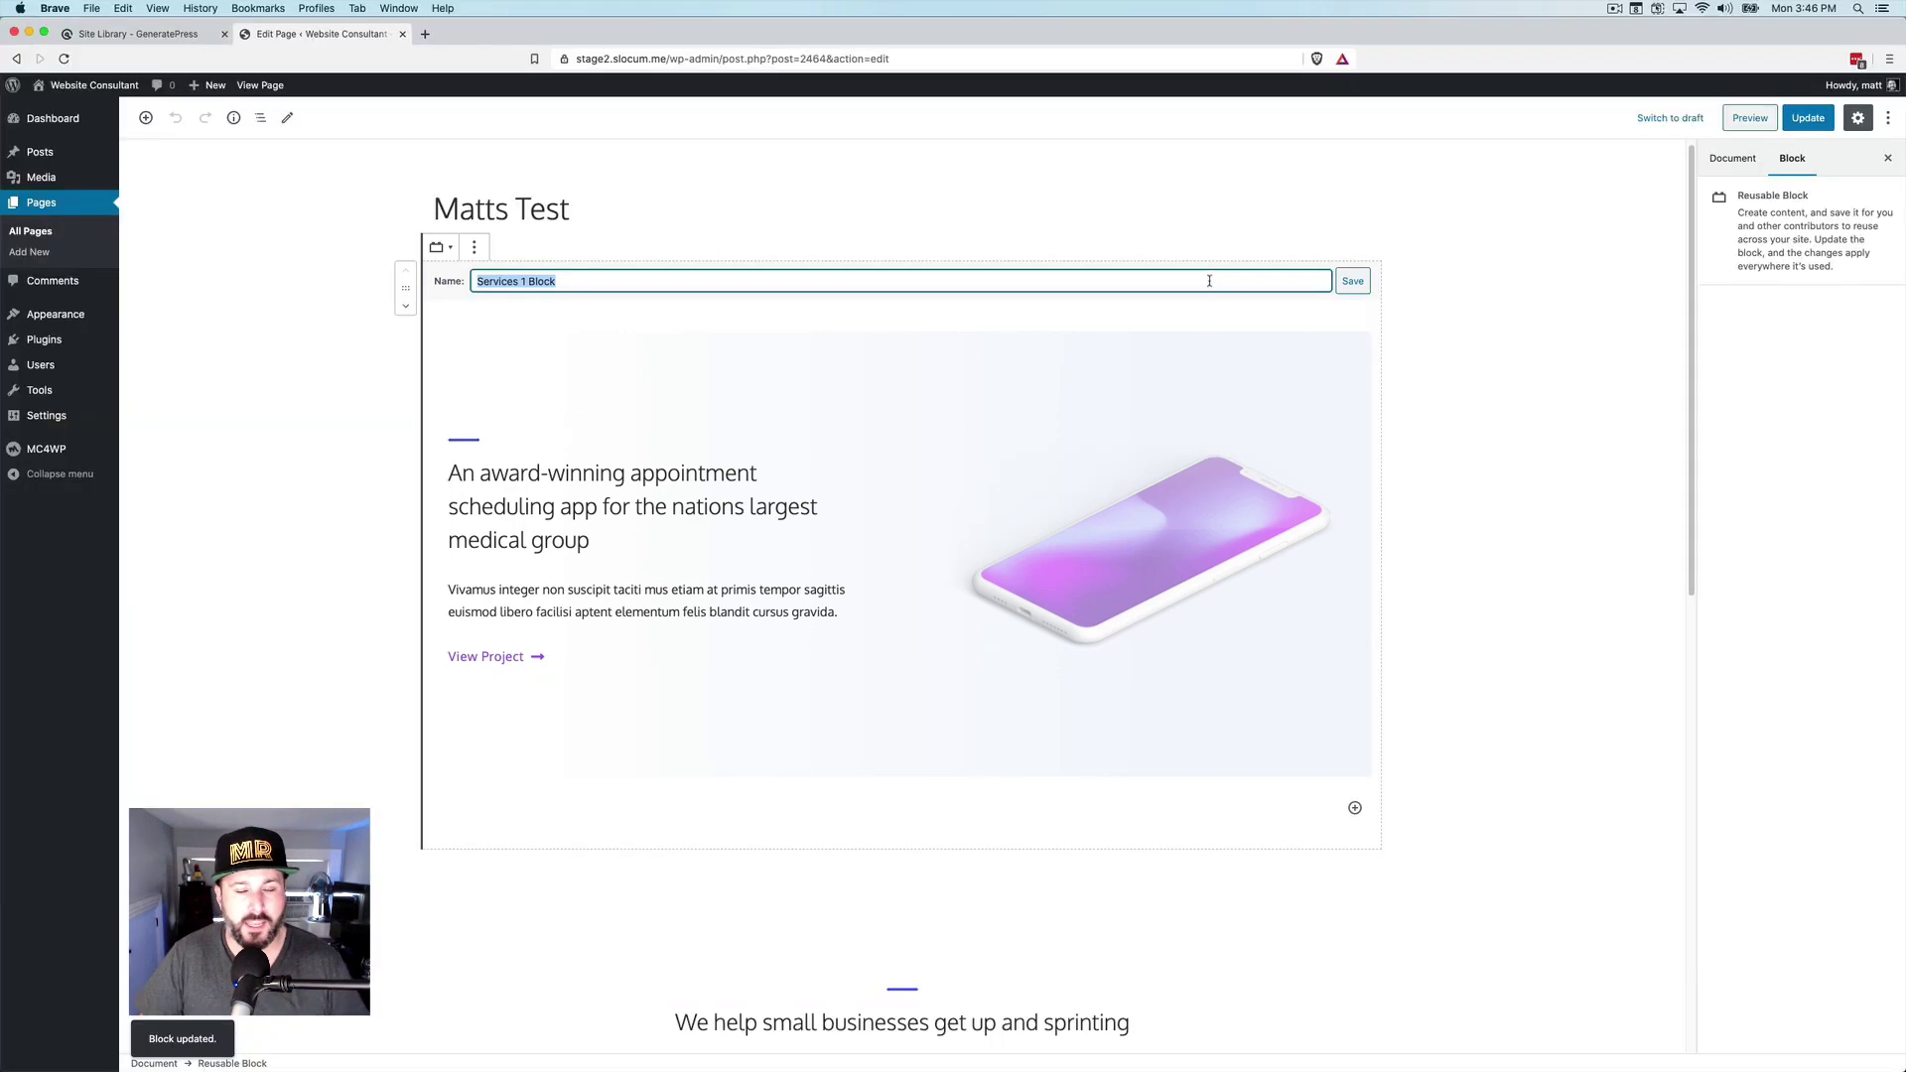
left_click(474, 248)
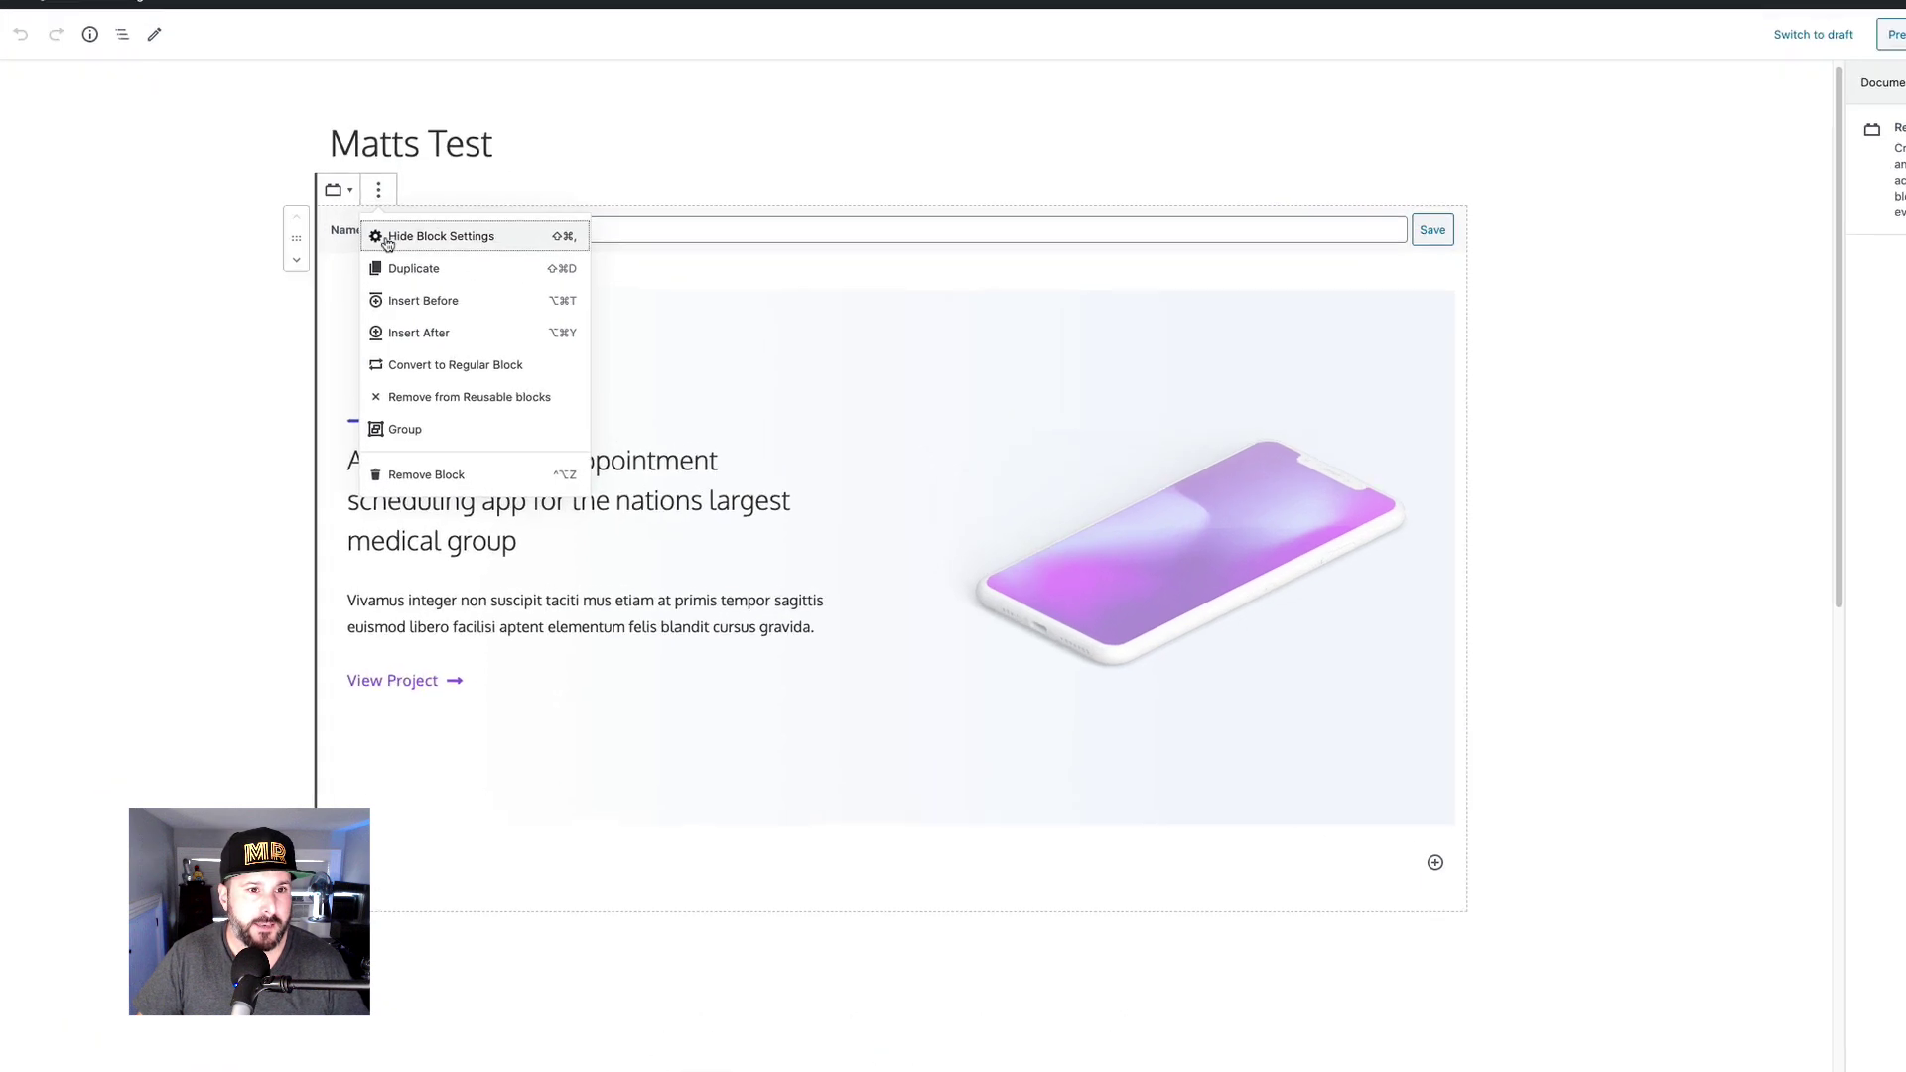
left_click(216, 306)
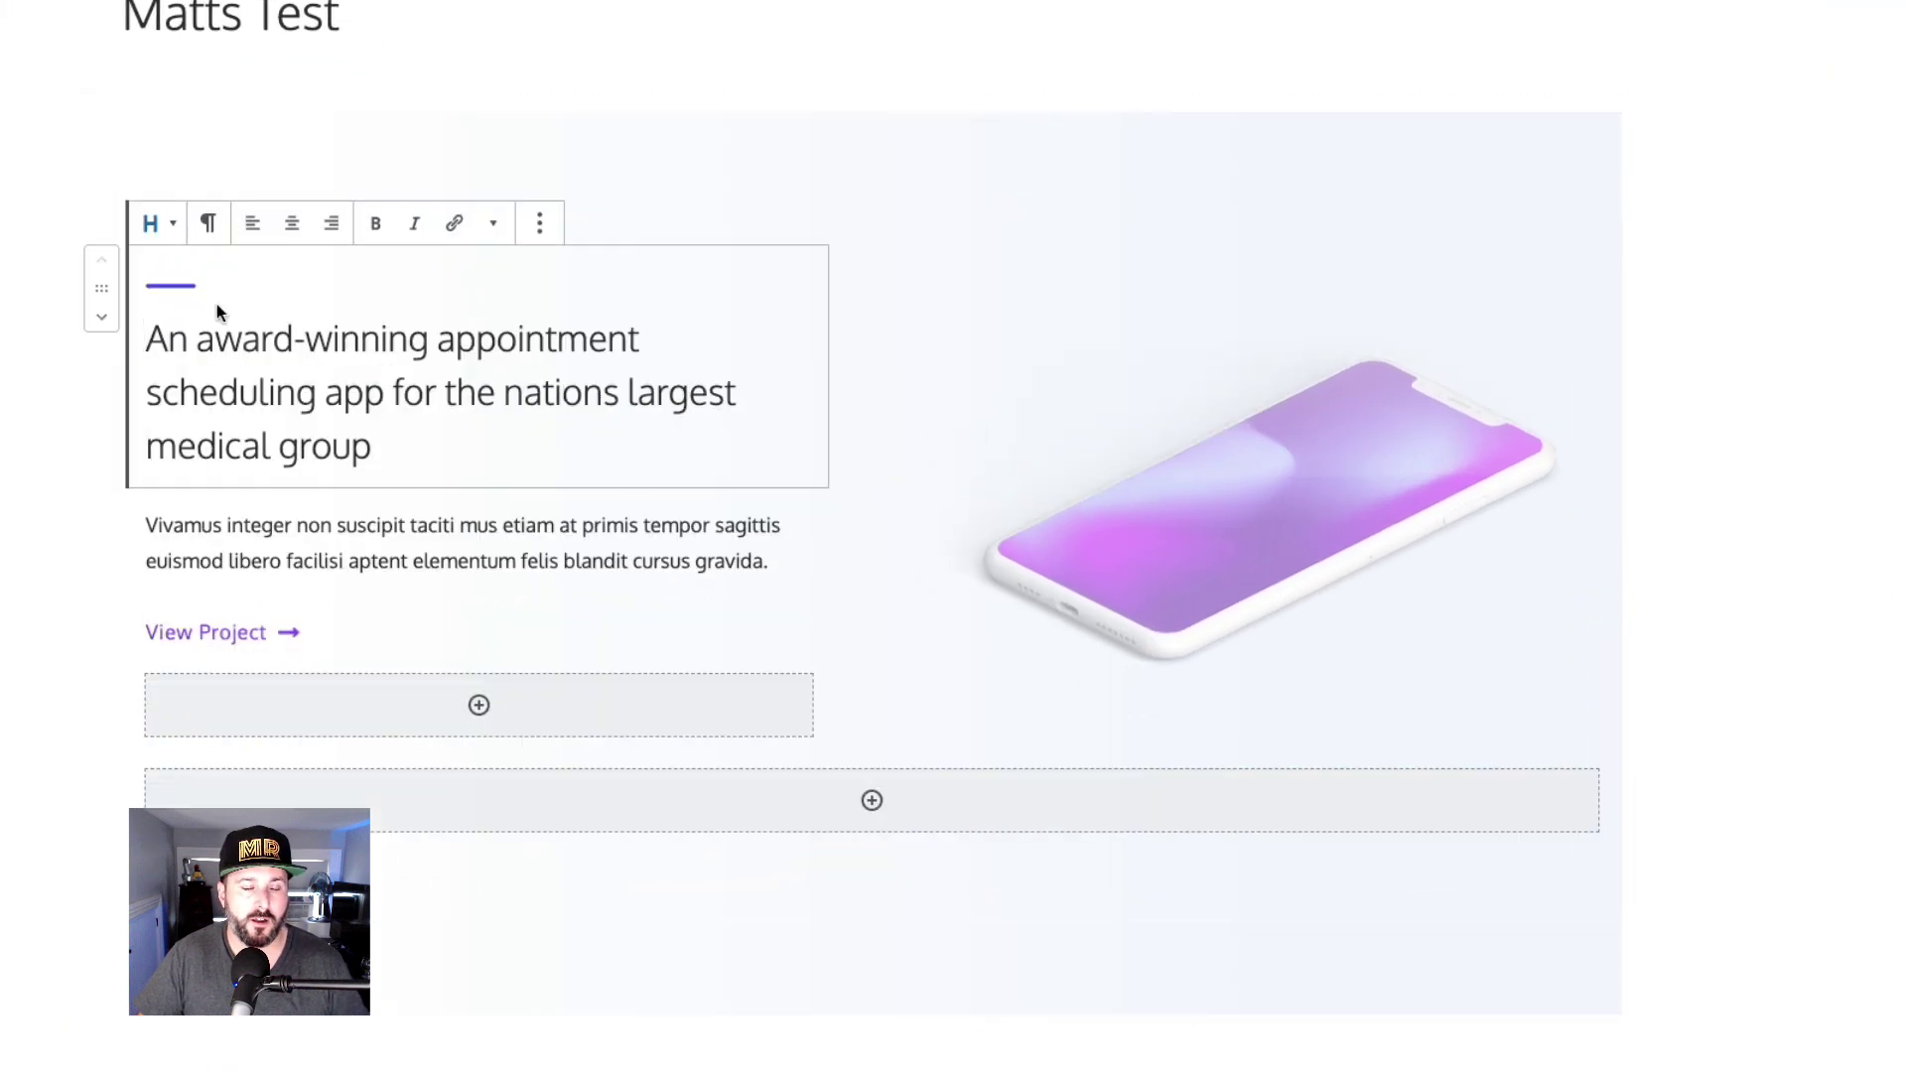
Check the converted services container and save the Matts Test page with Update.
left_click(1109, 234)
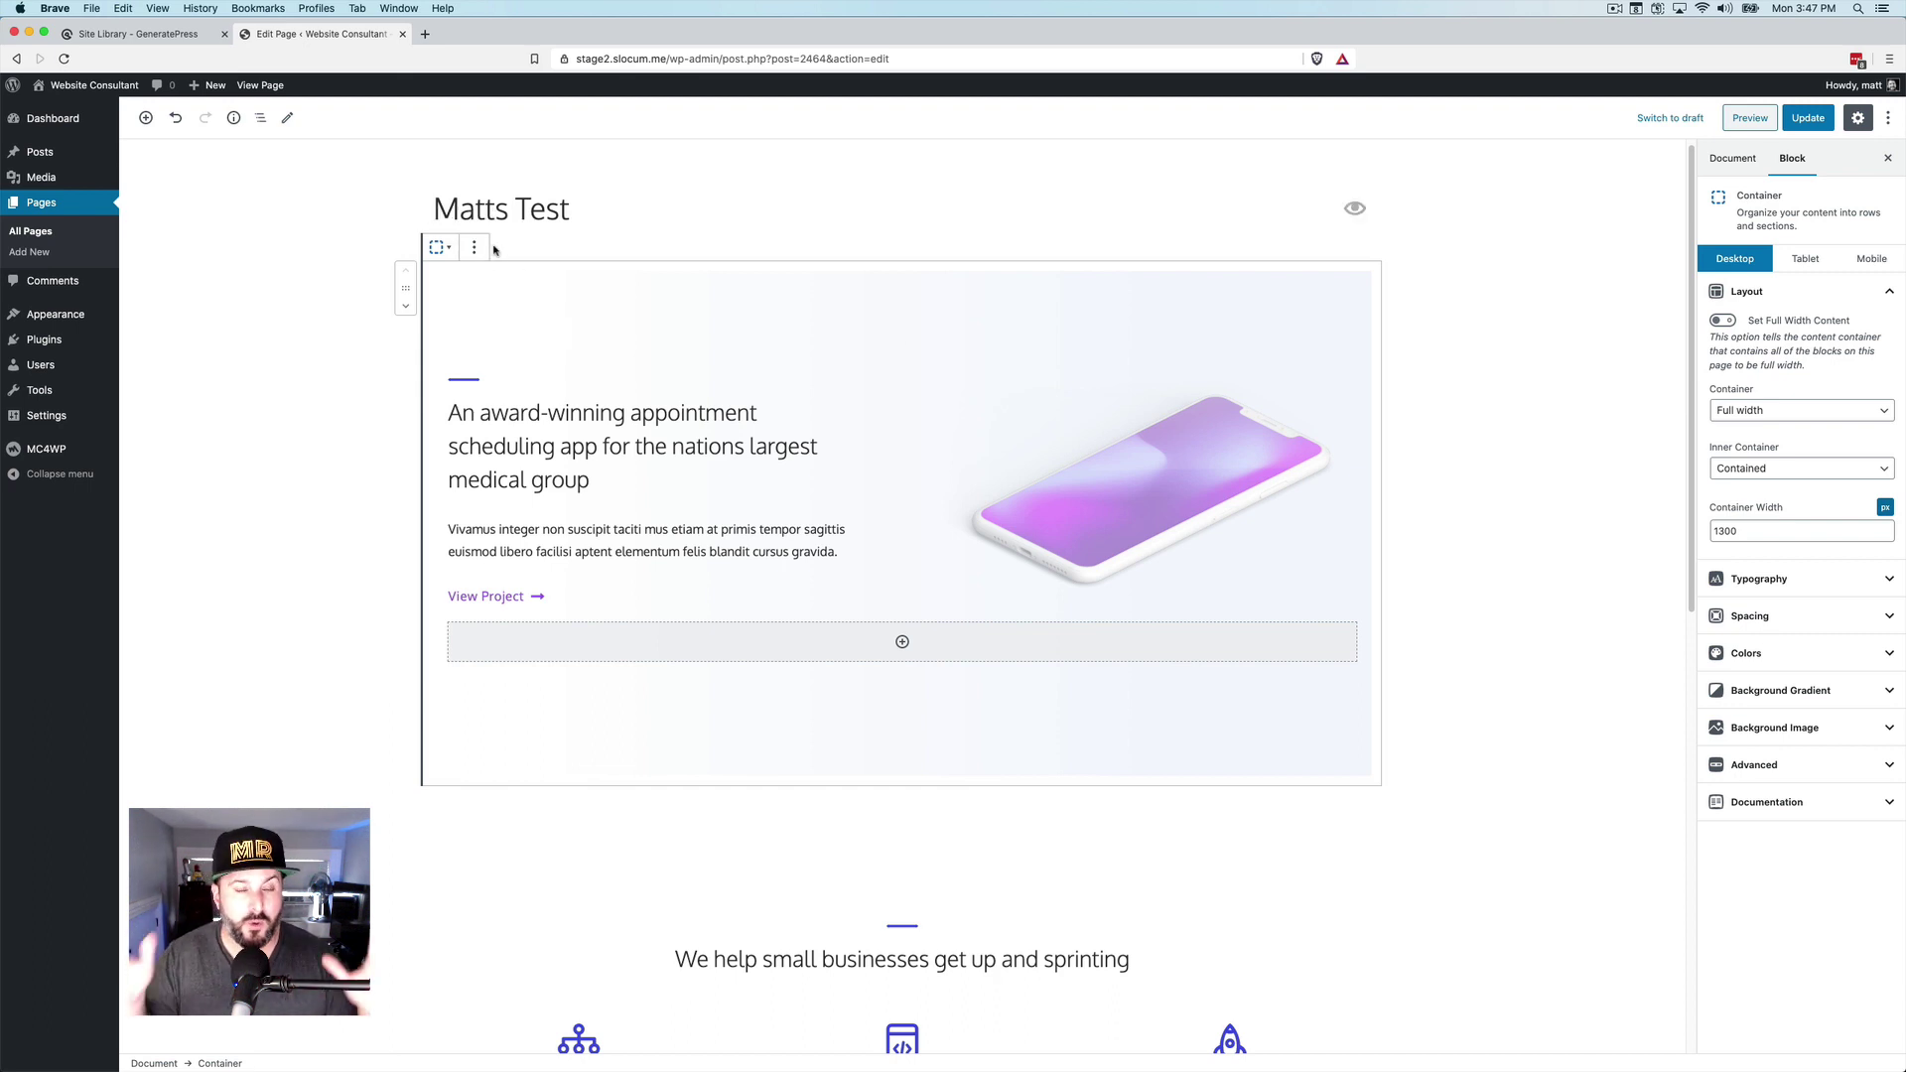
left_click(474, 248)
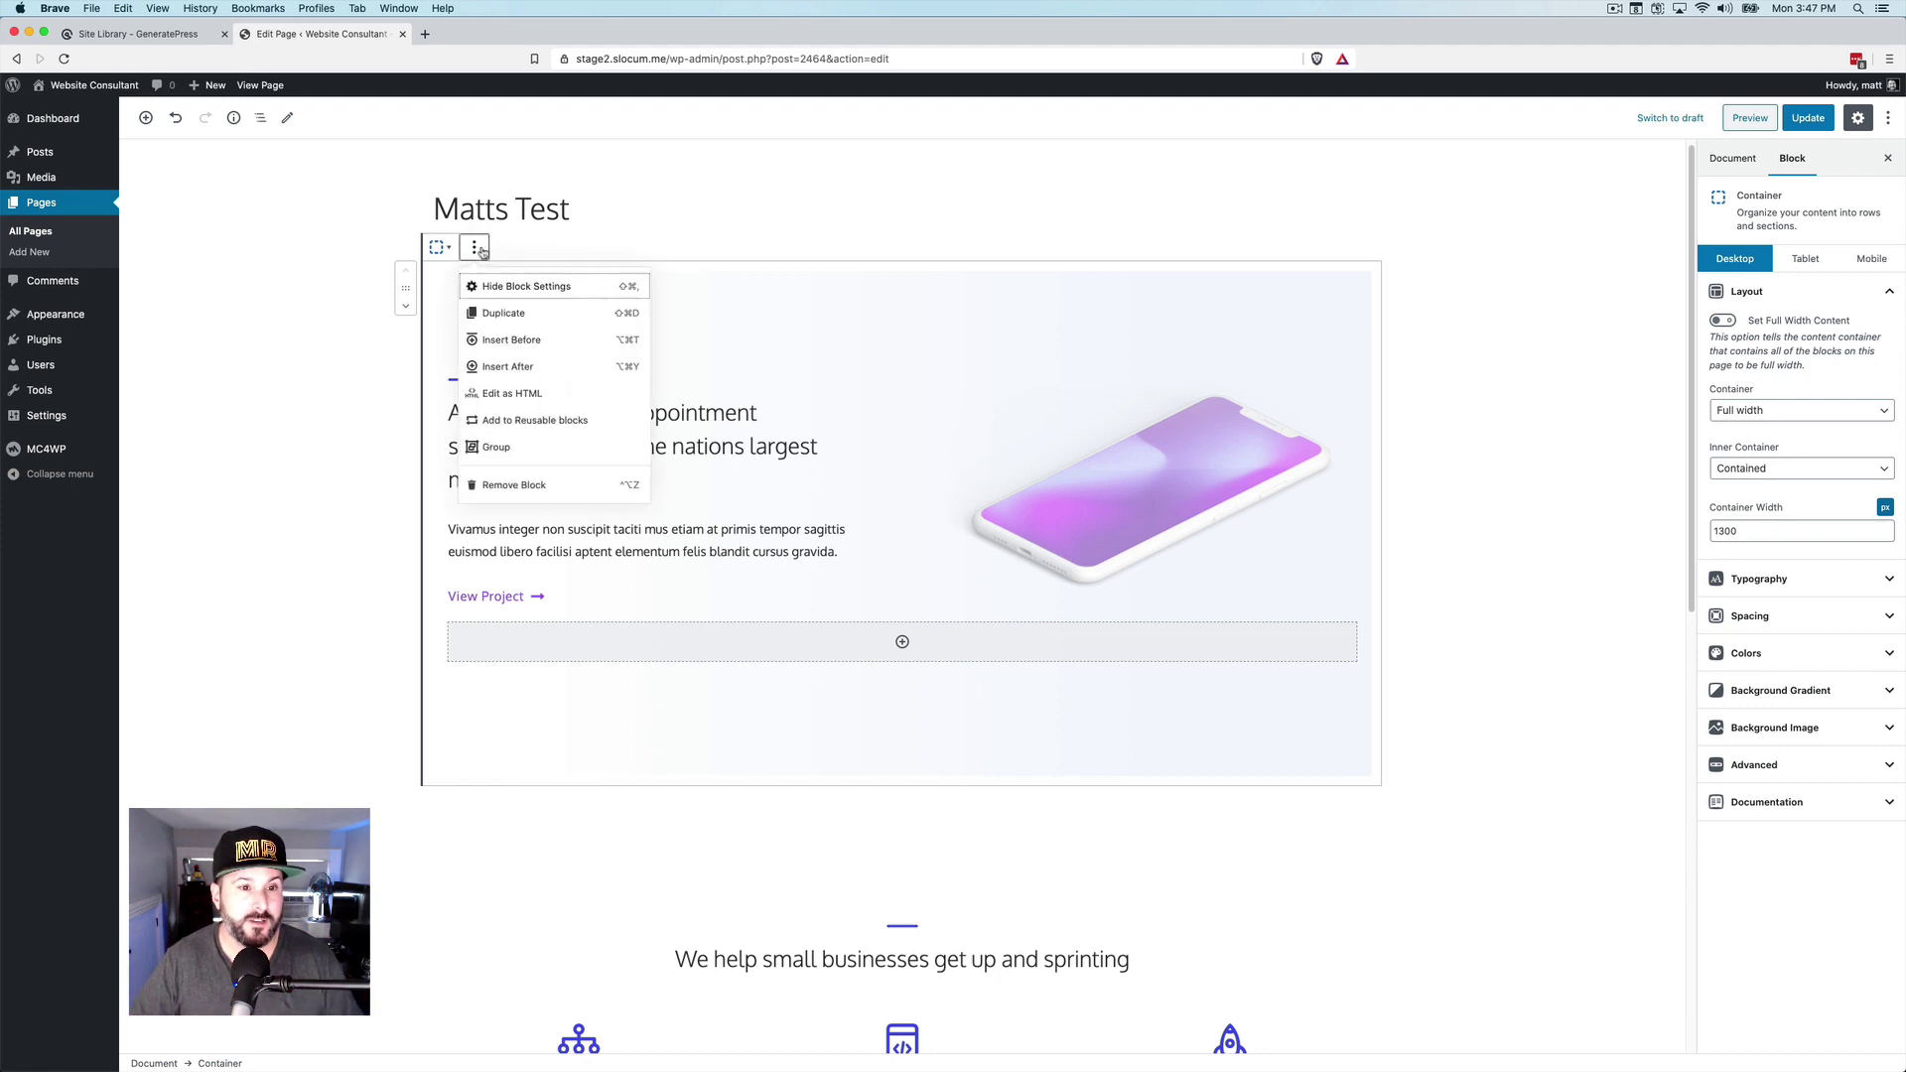
left_click(755, 461)
scroll(639, 426, "down", 5)
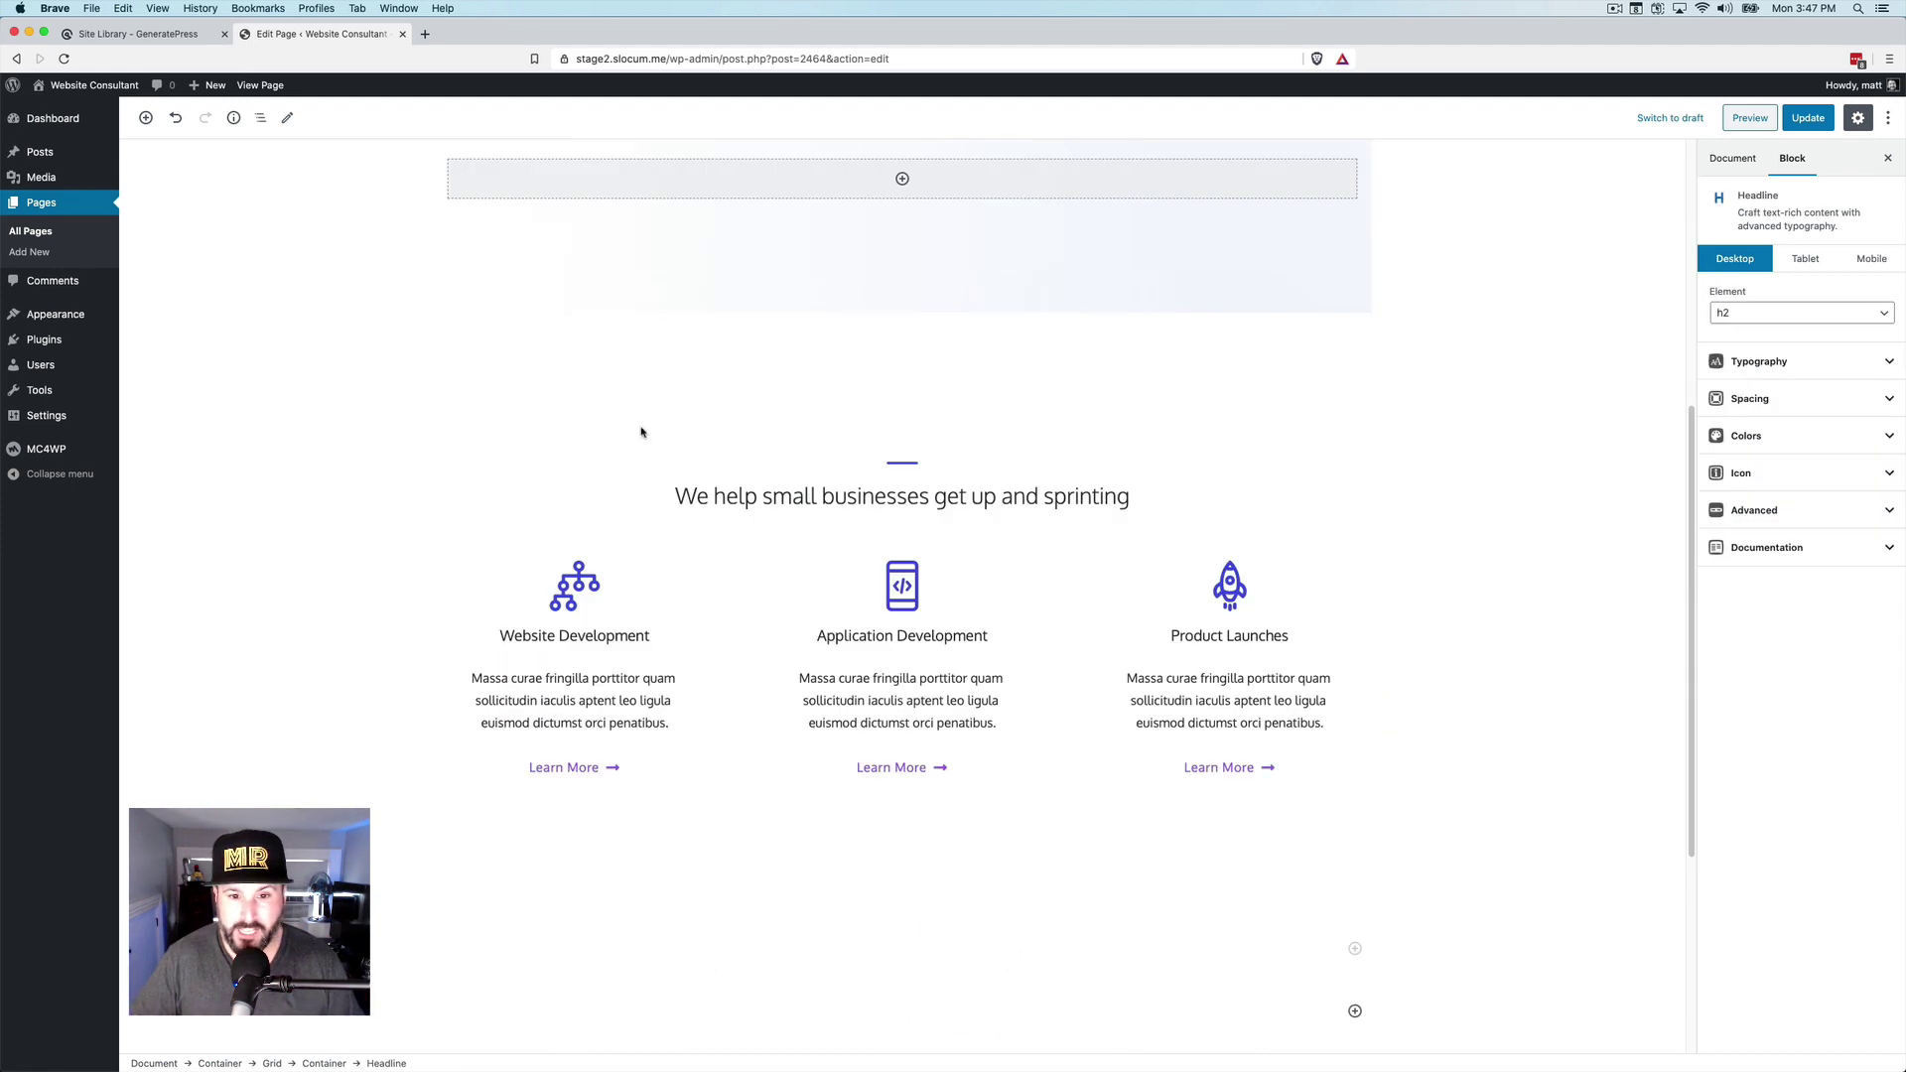
scroll(936, 485, "up", 2)
scroll(925, 537, "up", 3)
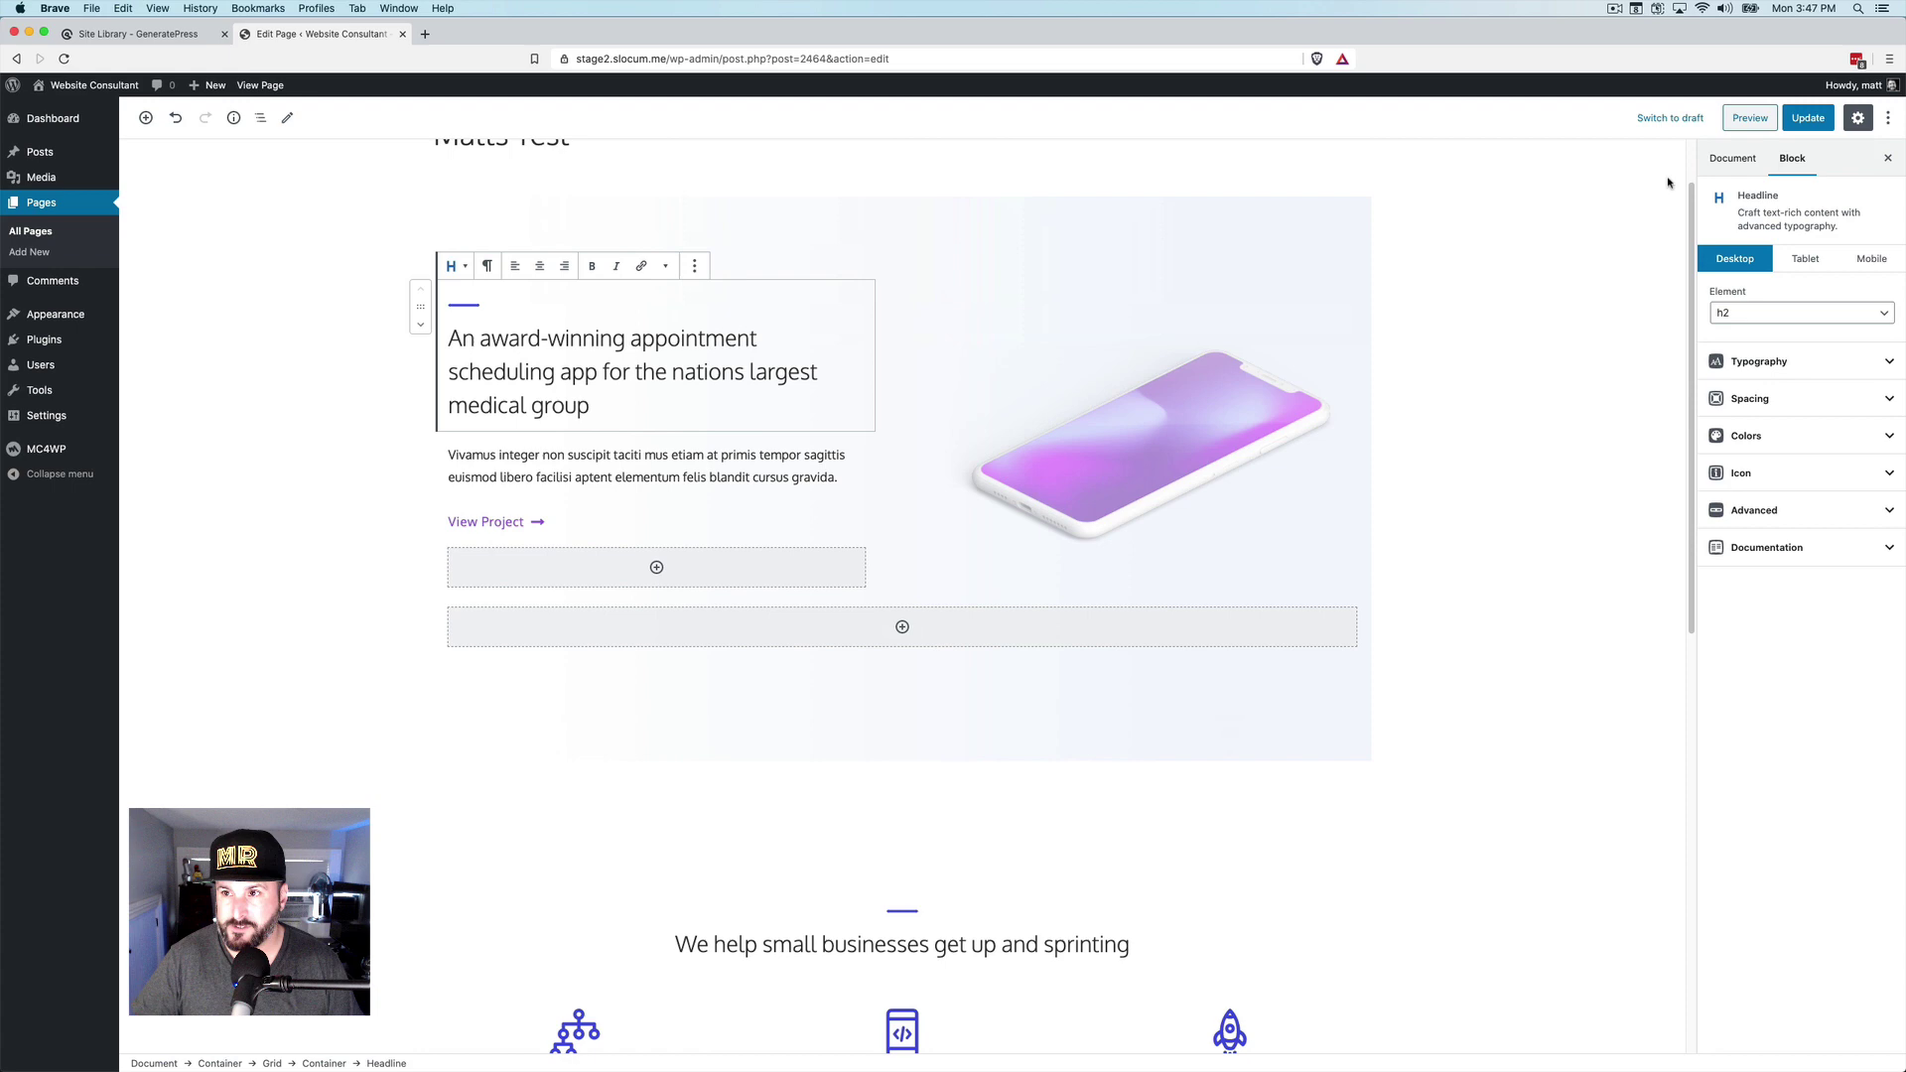
left_click(1807, 118)
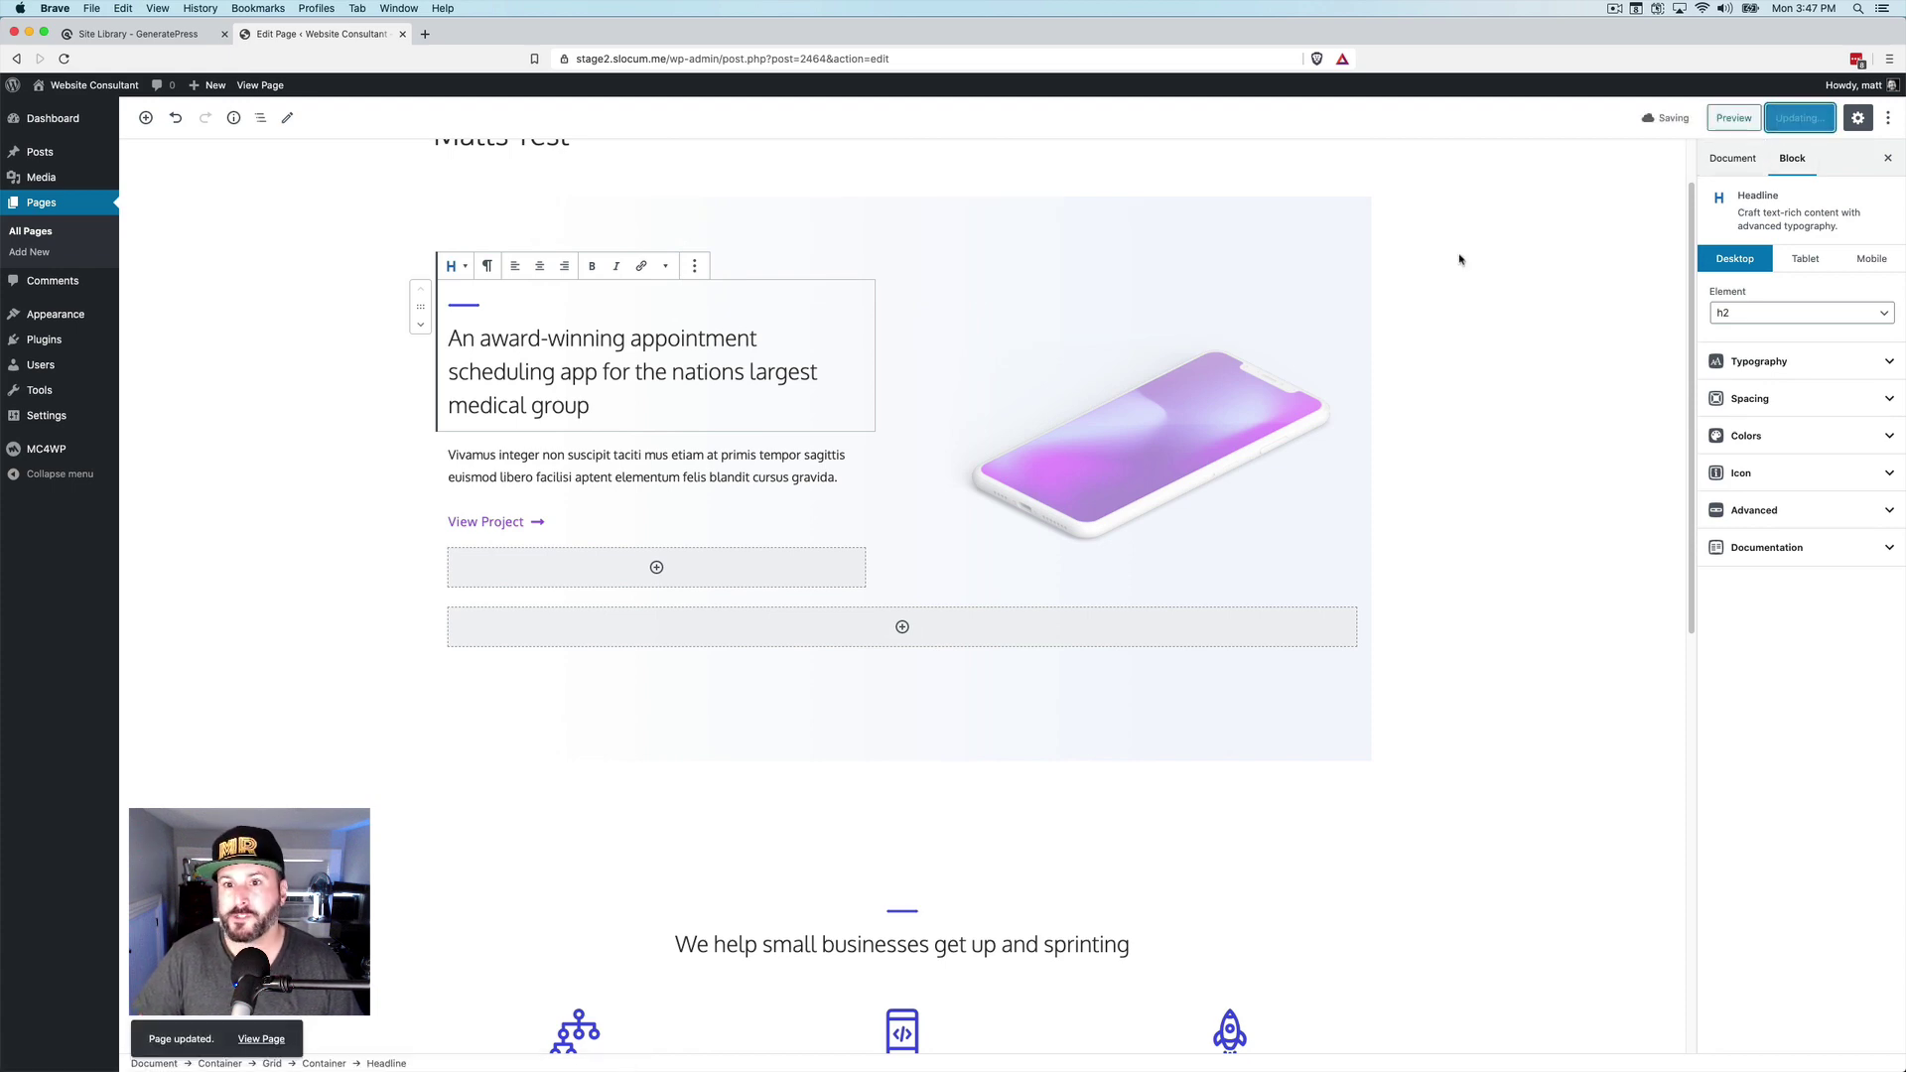
Show the four saved reusable blocks in the block inserter's Reusable category.
scroll(1016, 318, "up", 1)
scroll(963, 561, "down", 2)
scroll(963, 560, "down", 4)
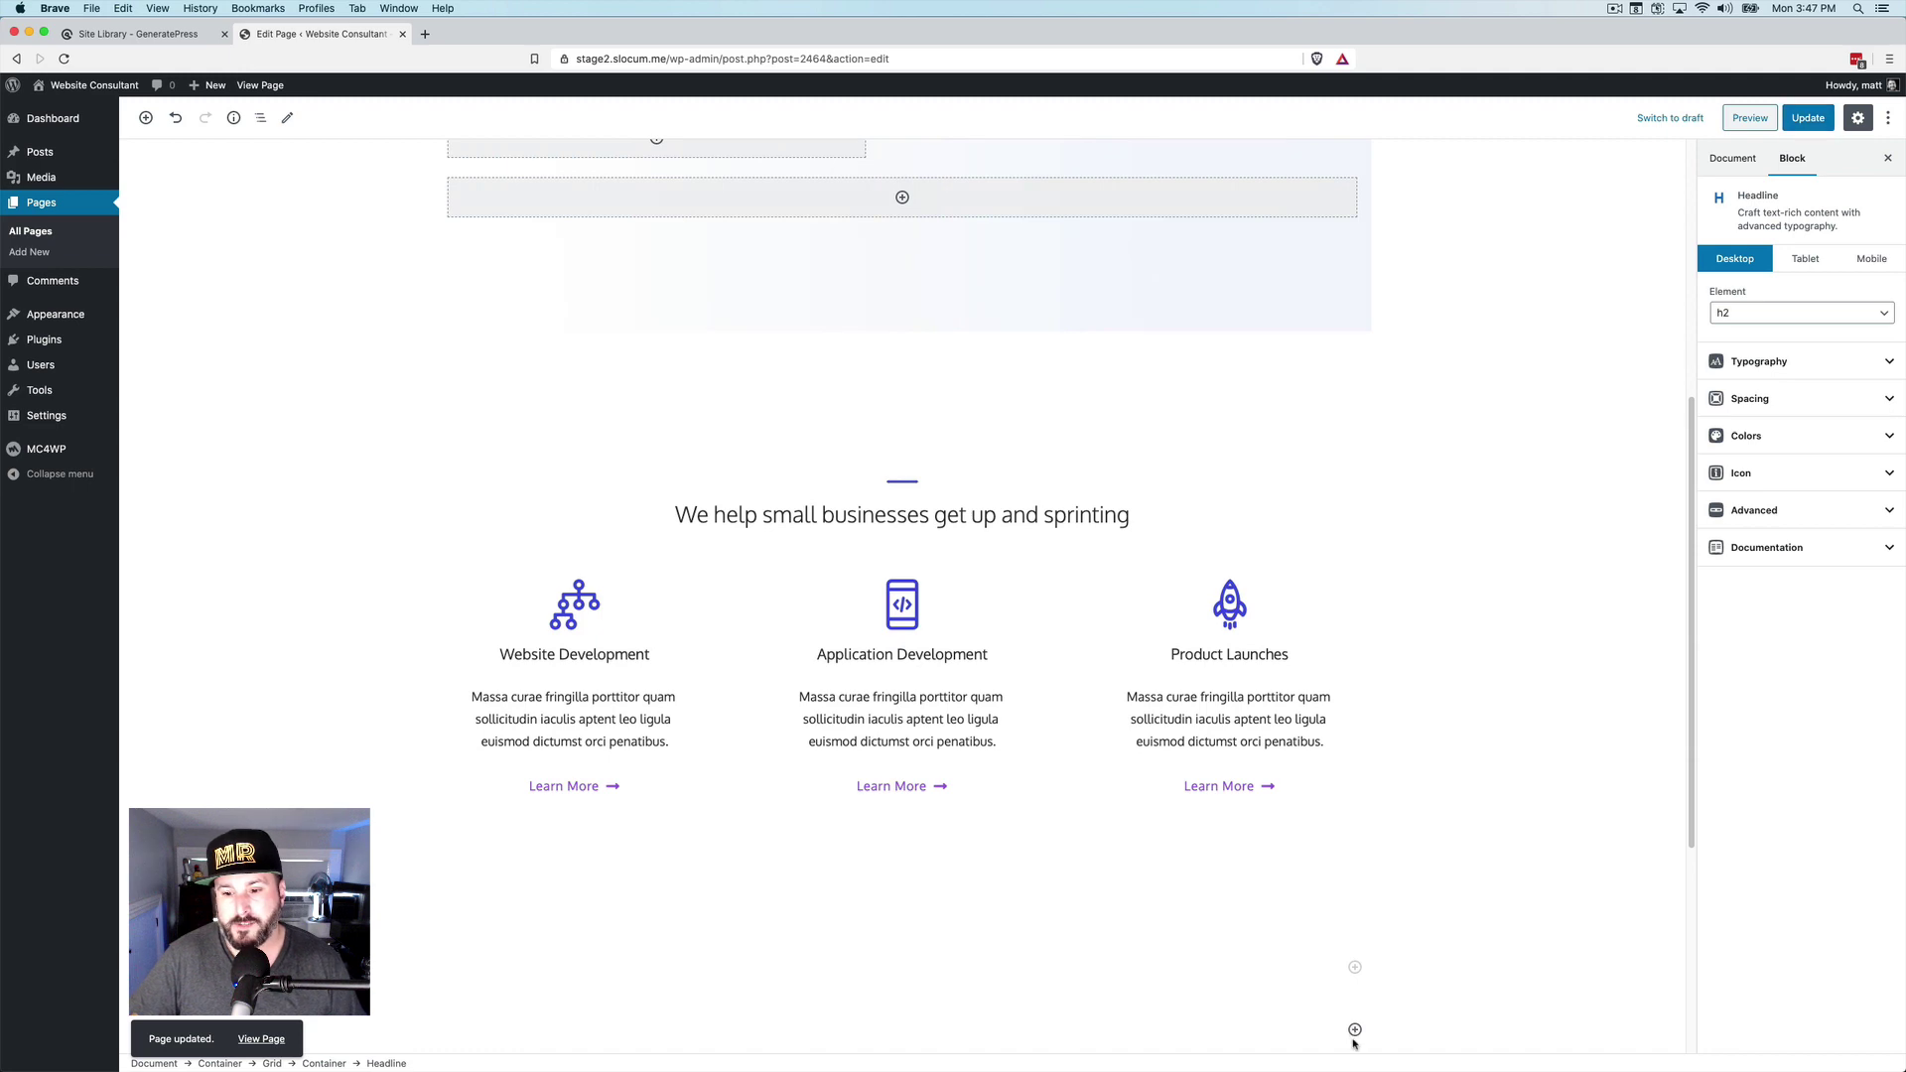
scroll(1196, 997, "down", 1)
scroll(1196, 997, "down", 3)
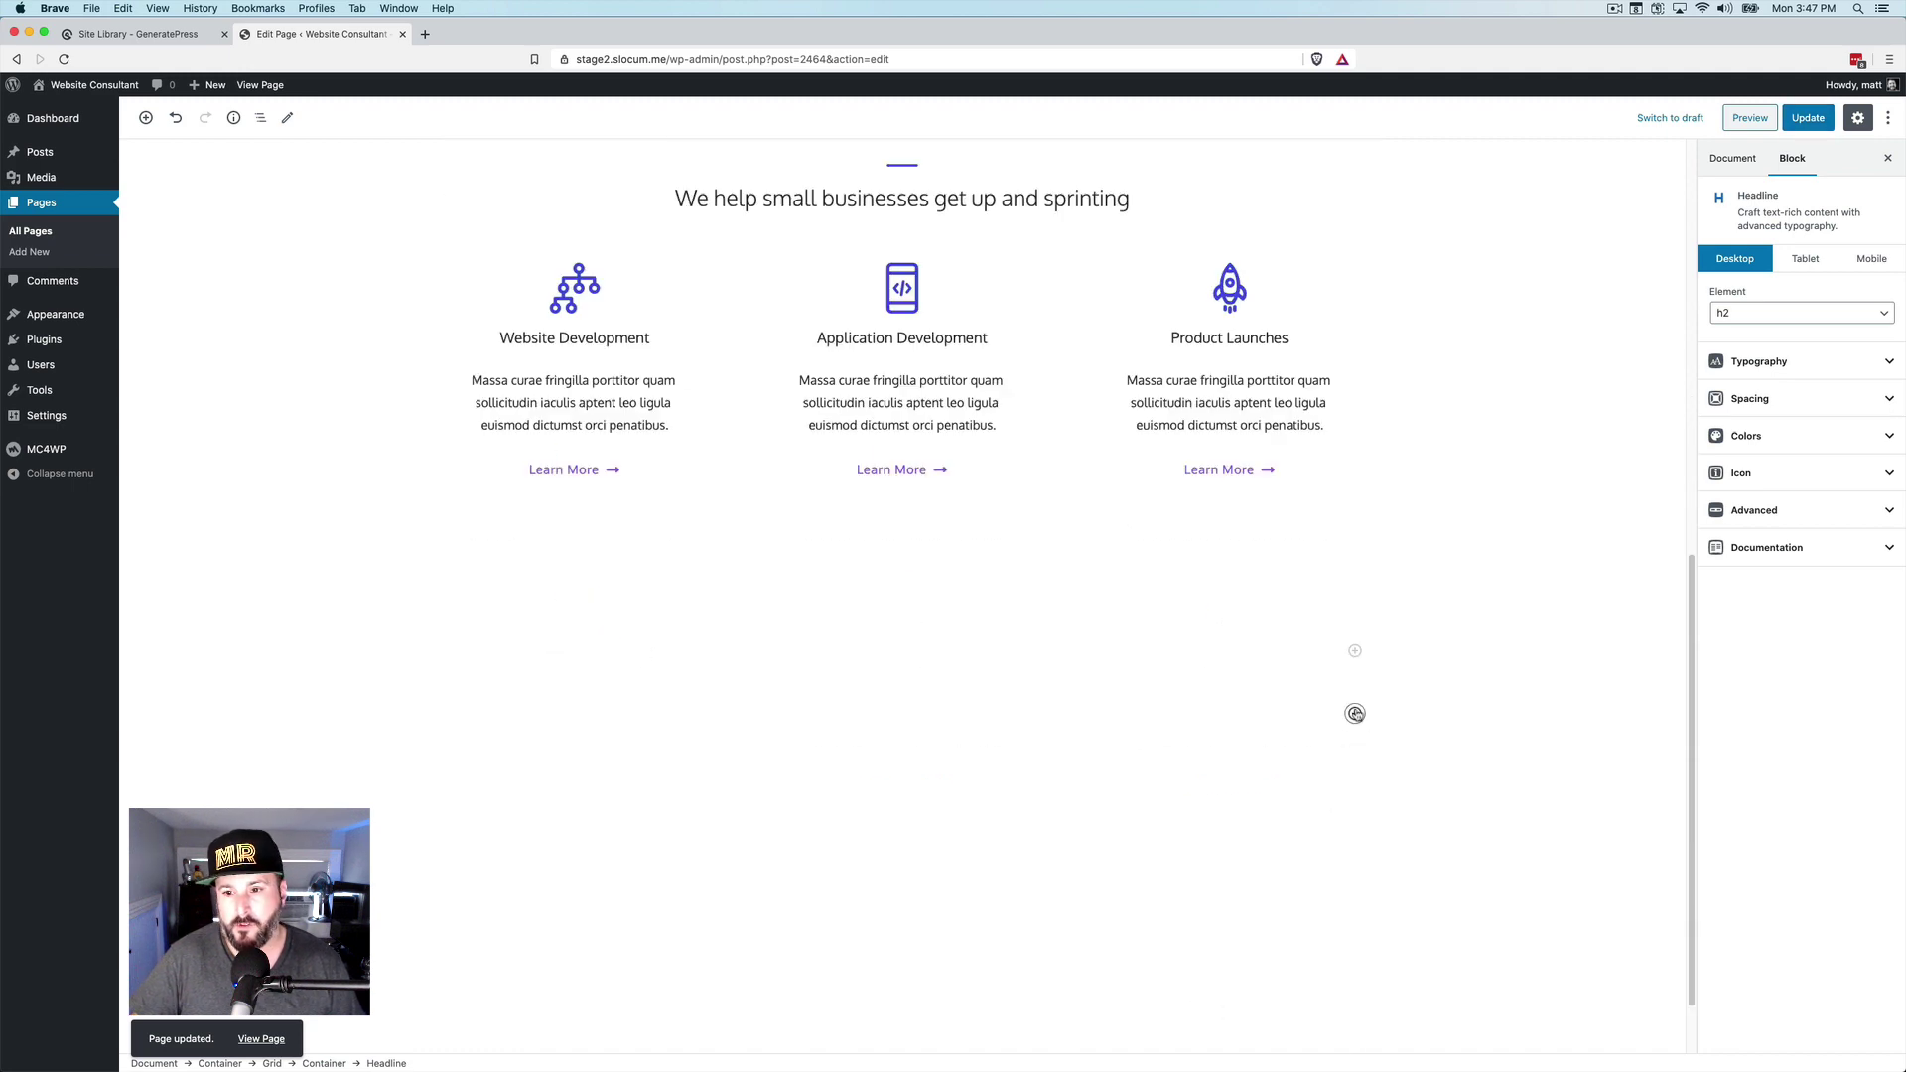
left_click(1355, 713)
scroll(1394, 662, "down", 3)
scroll(1399, 666, "down", 3)
left_click(1408, 668)
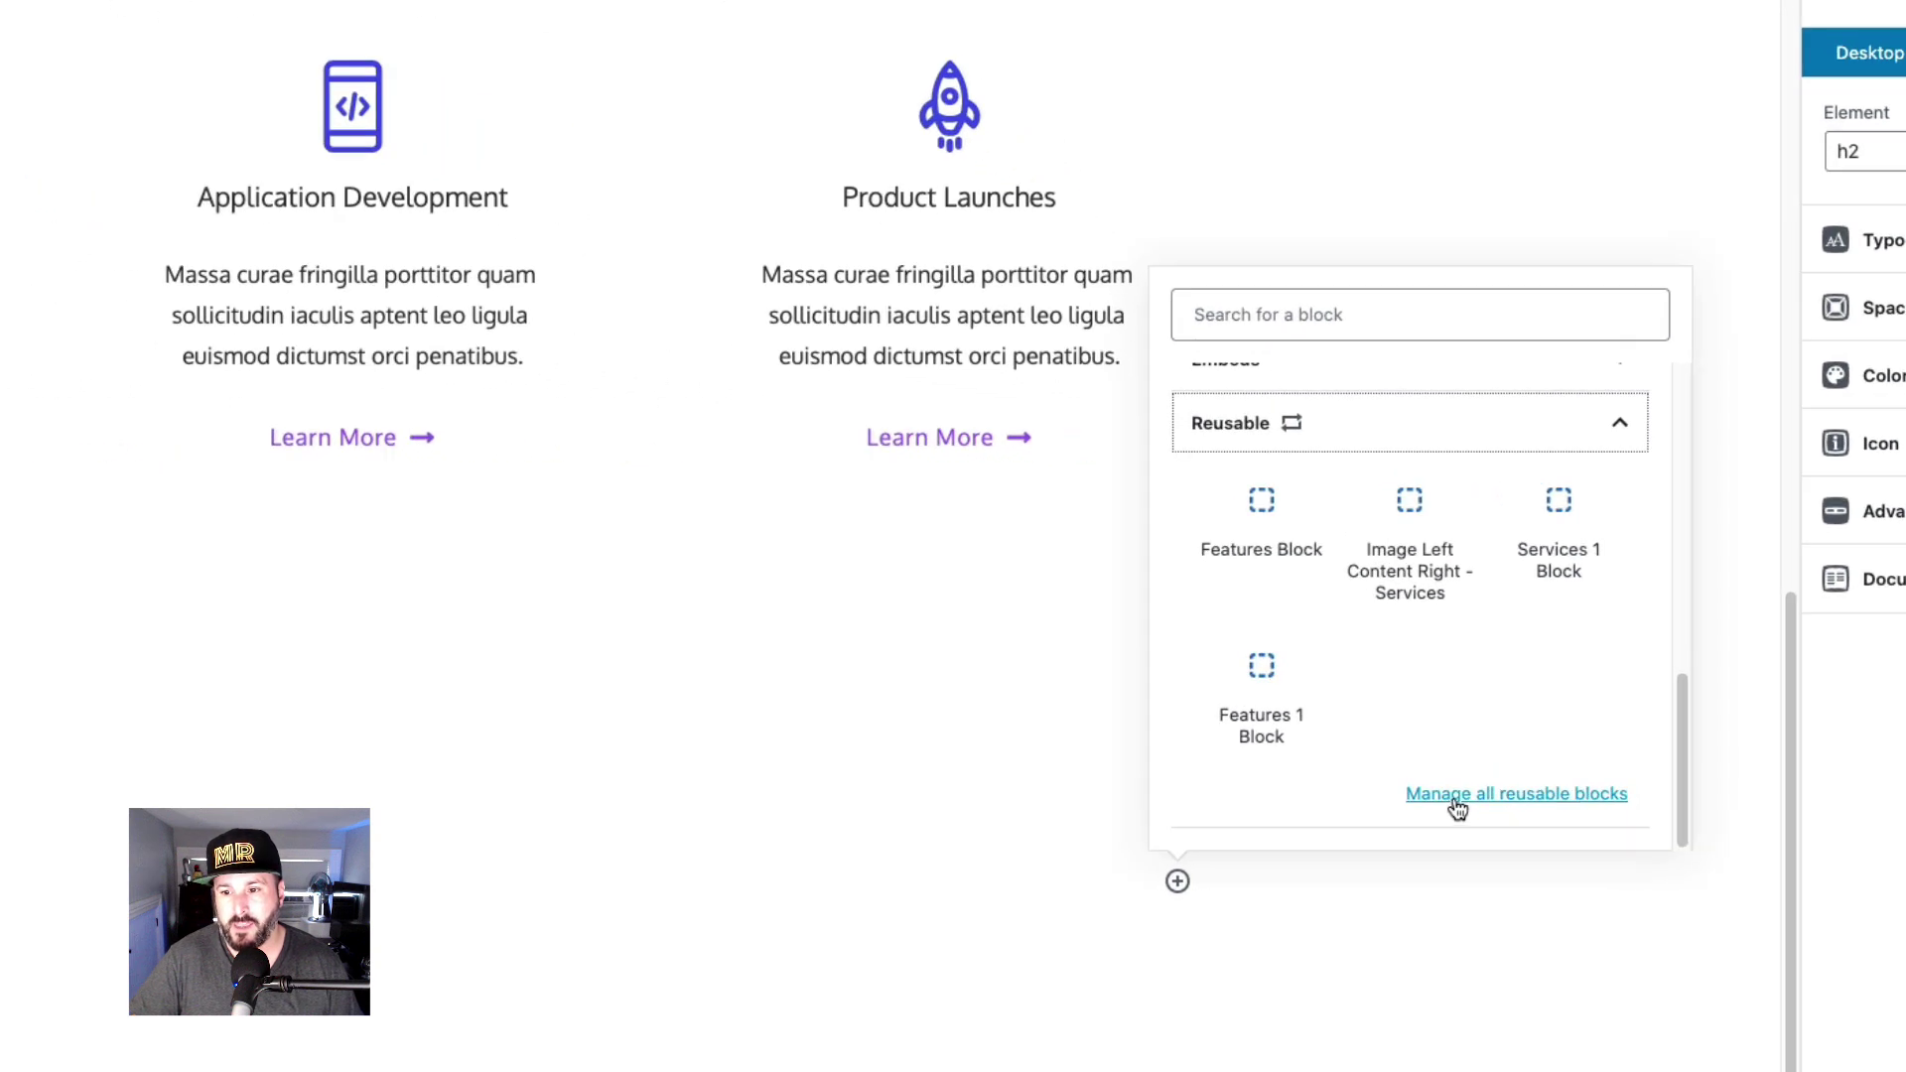
Select all four reusable blocks in the Blocks list, then cancel a JSON export of the Services block.
left_click(1421, 797)
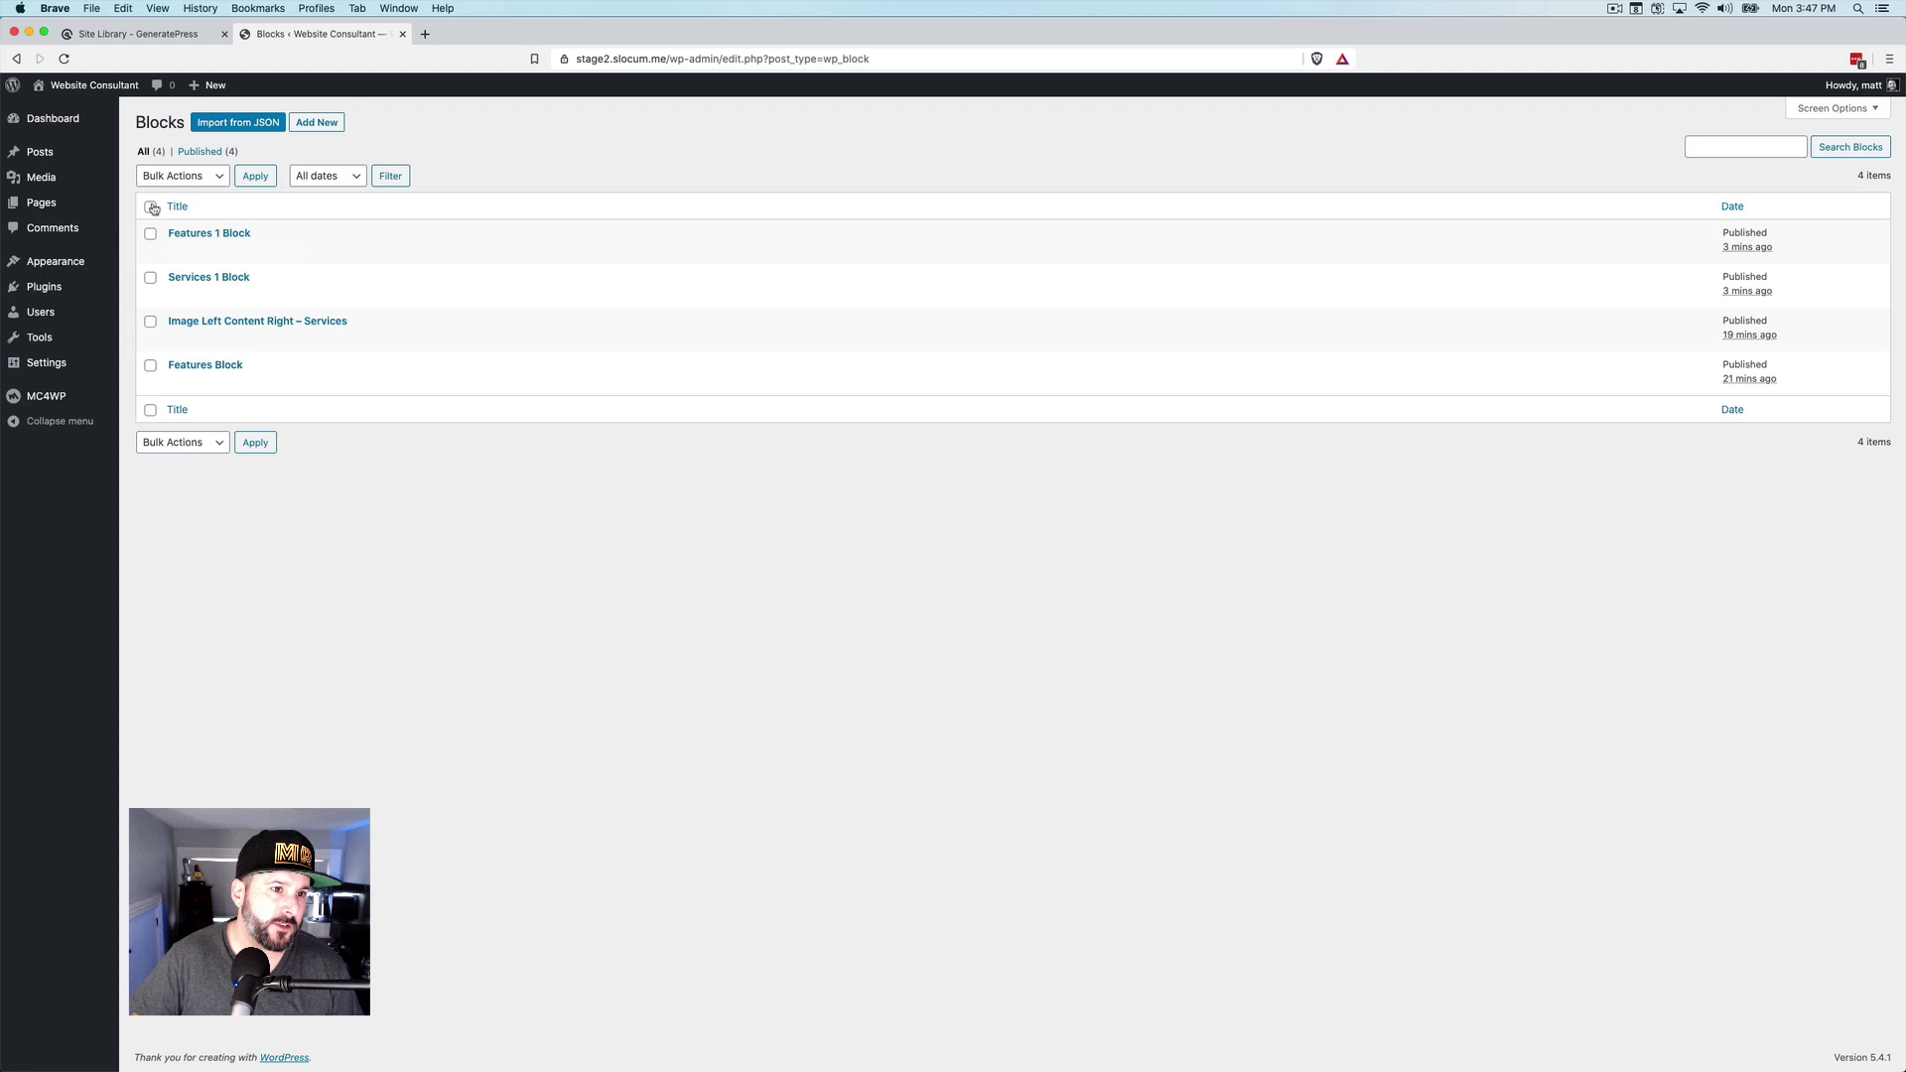
left_click(150, 206)
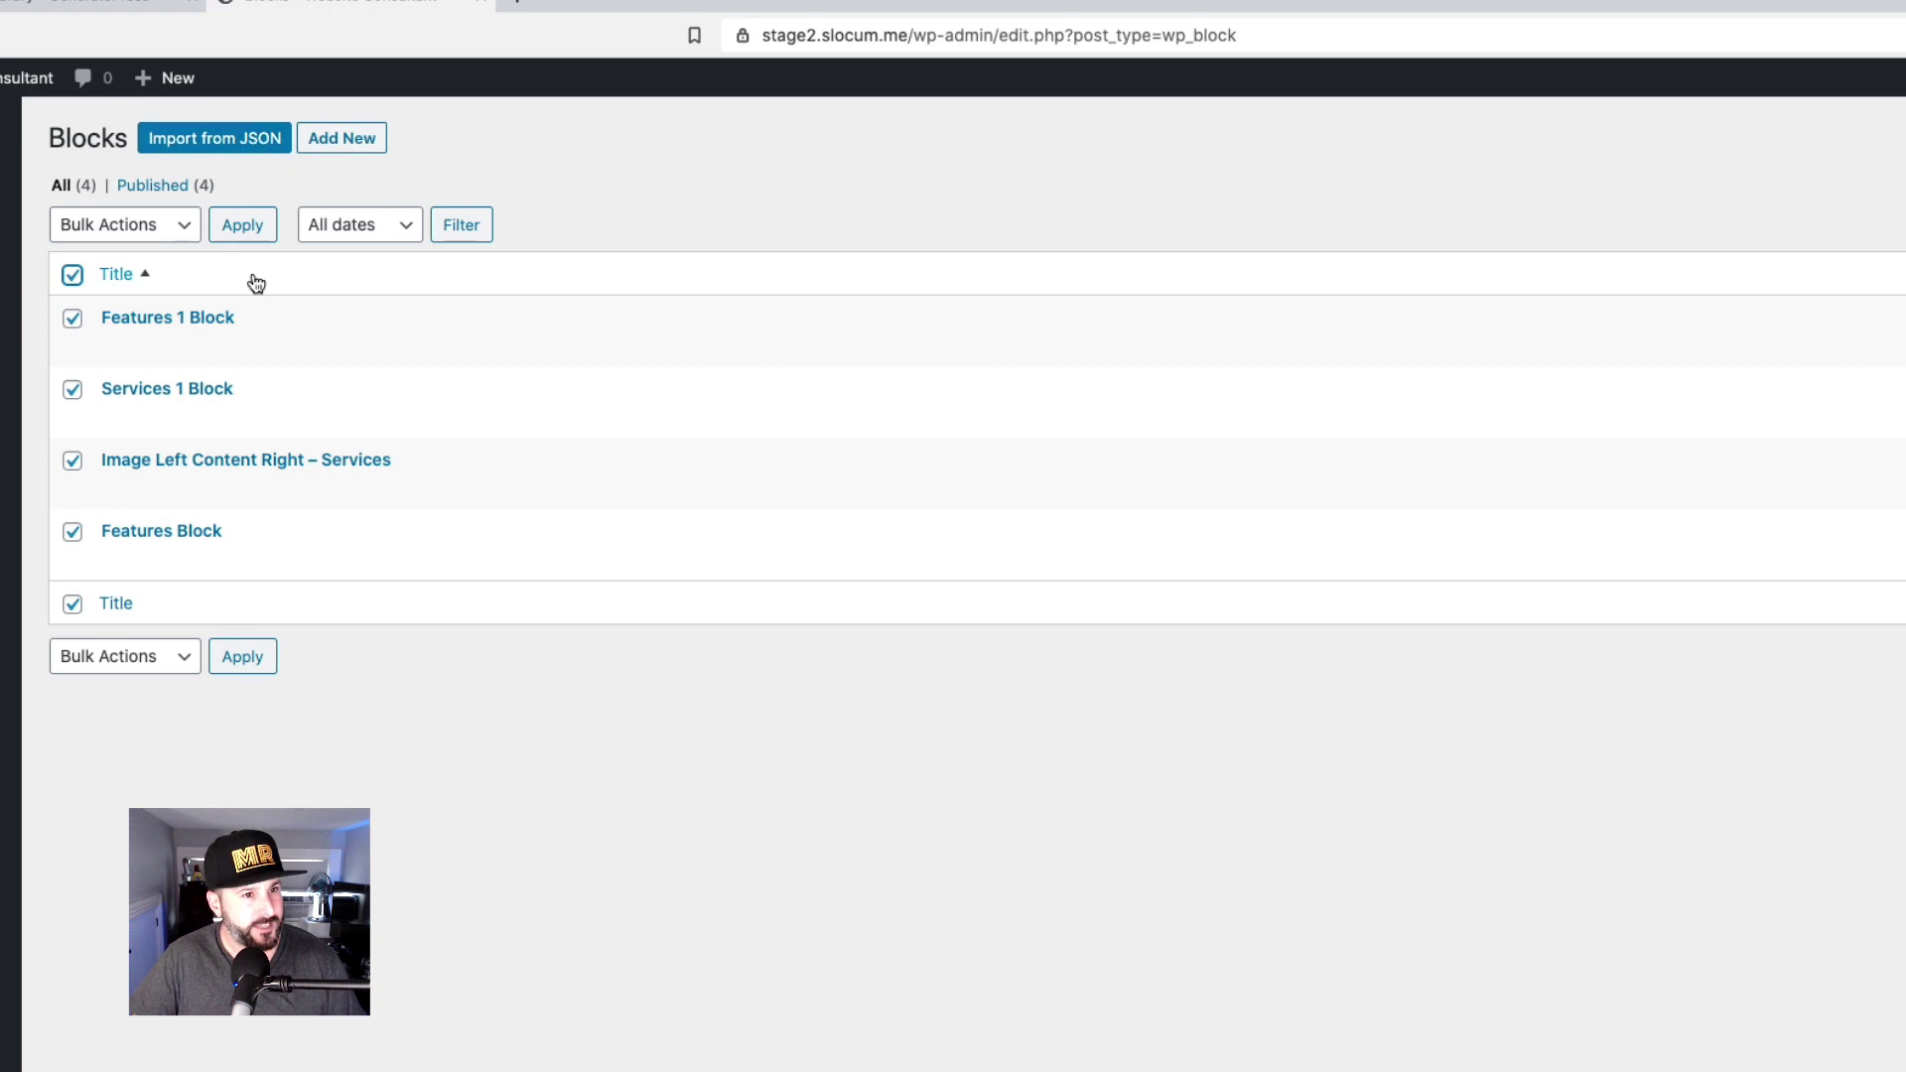
mouse_move(288, 355)
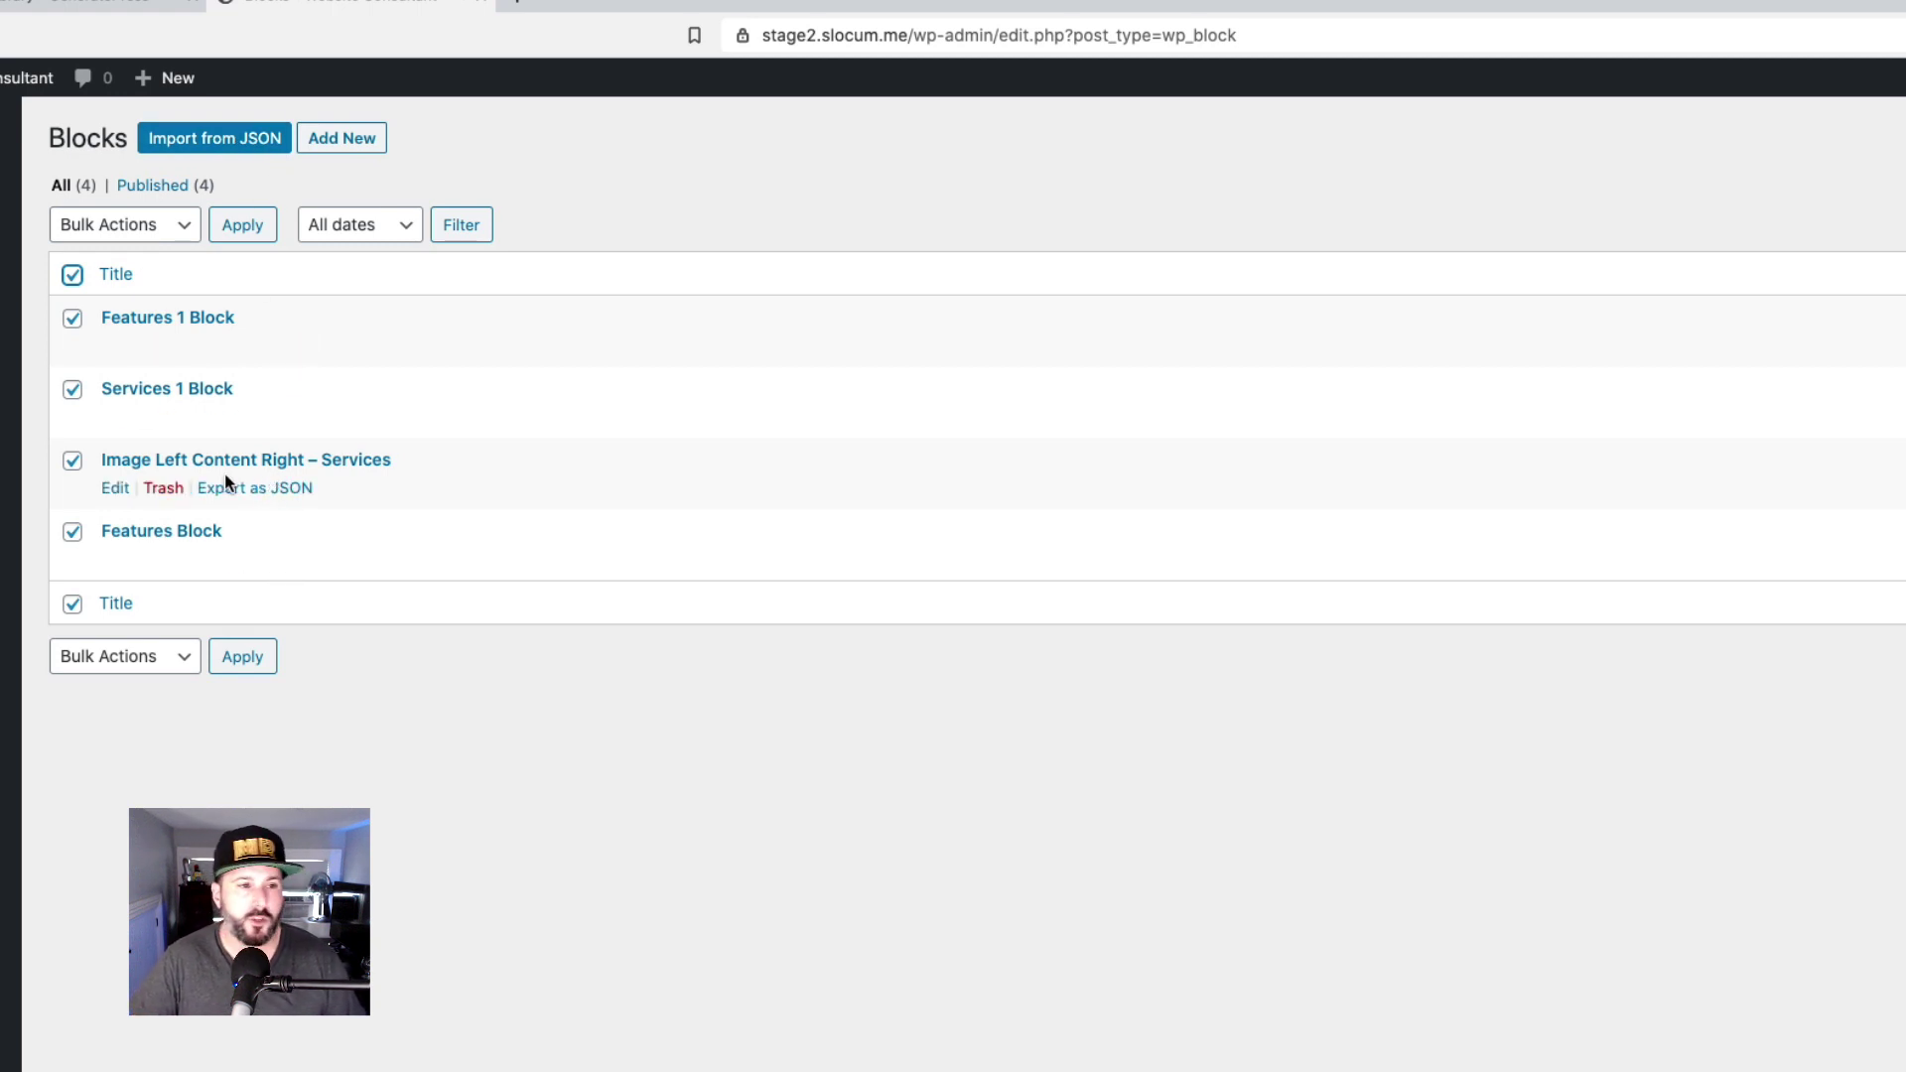
left_click(268, 491)
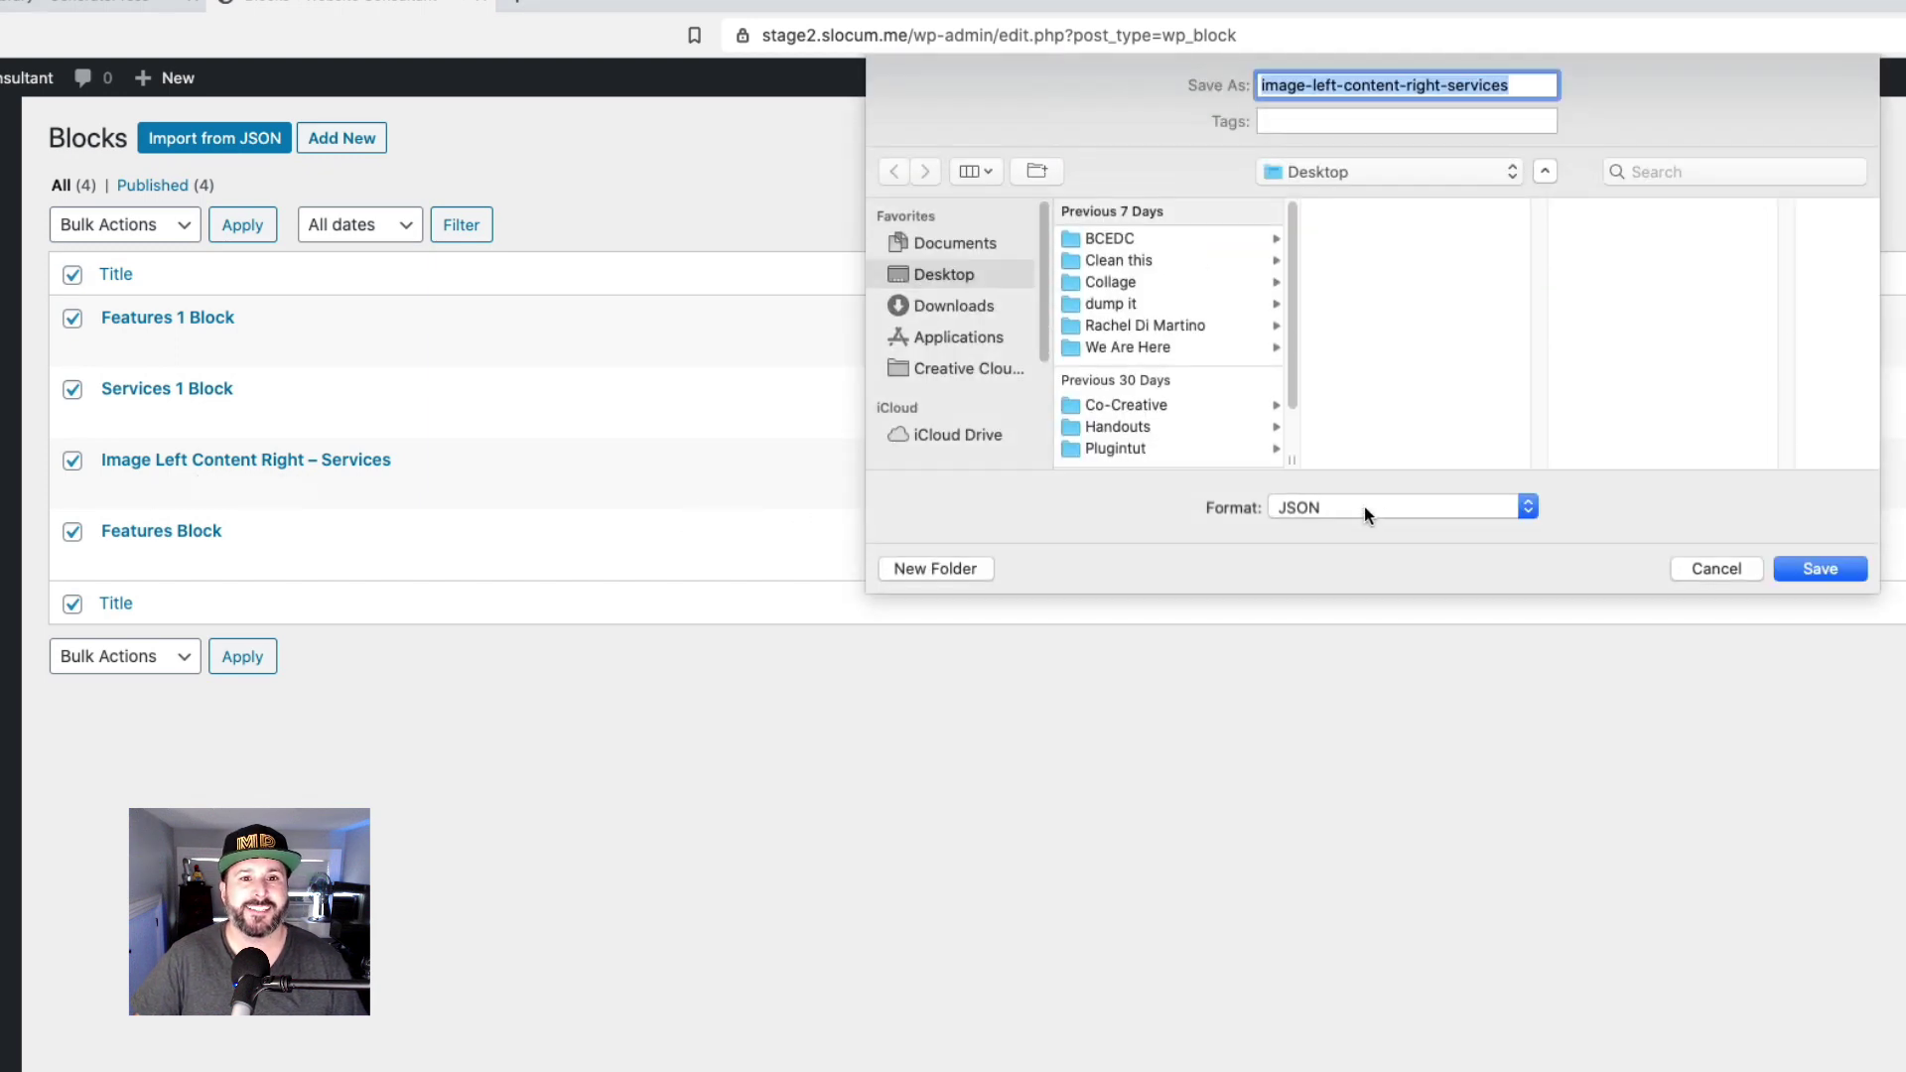
left_click(1706, 569)
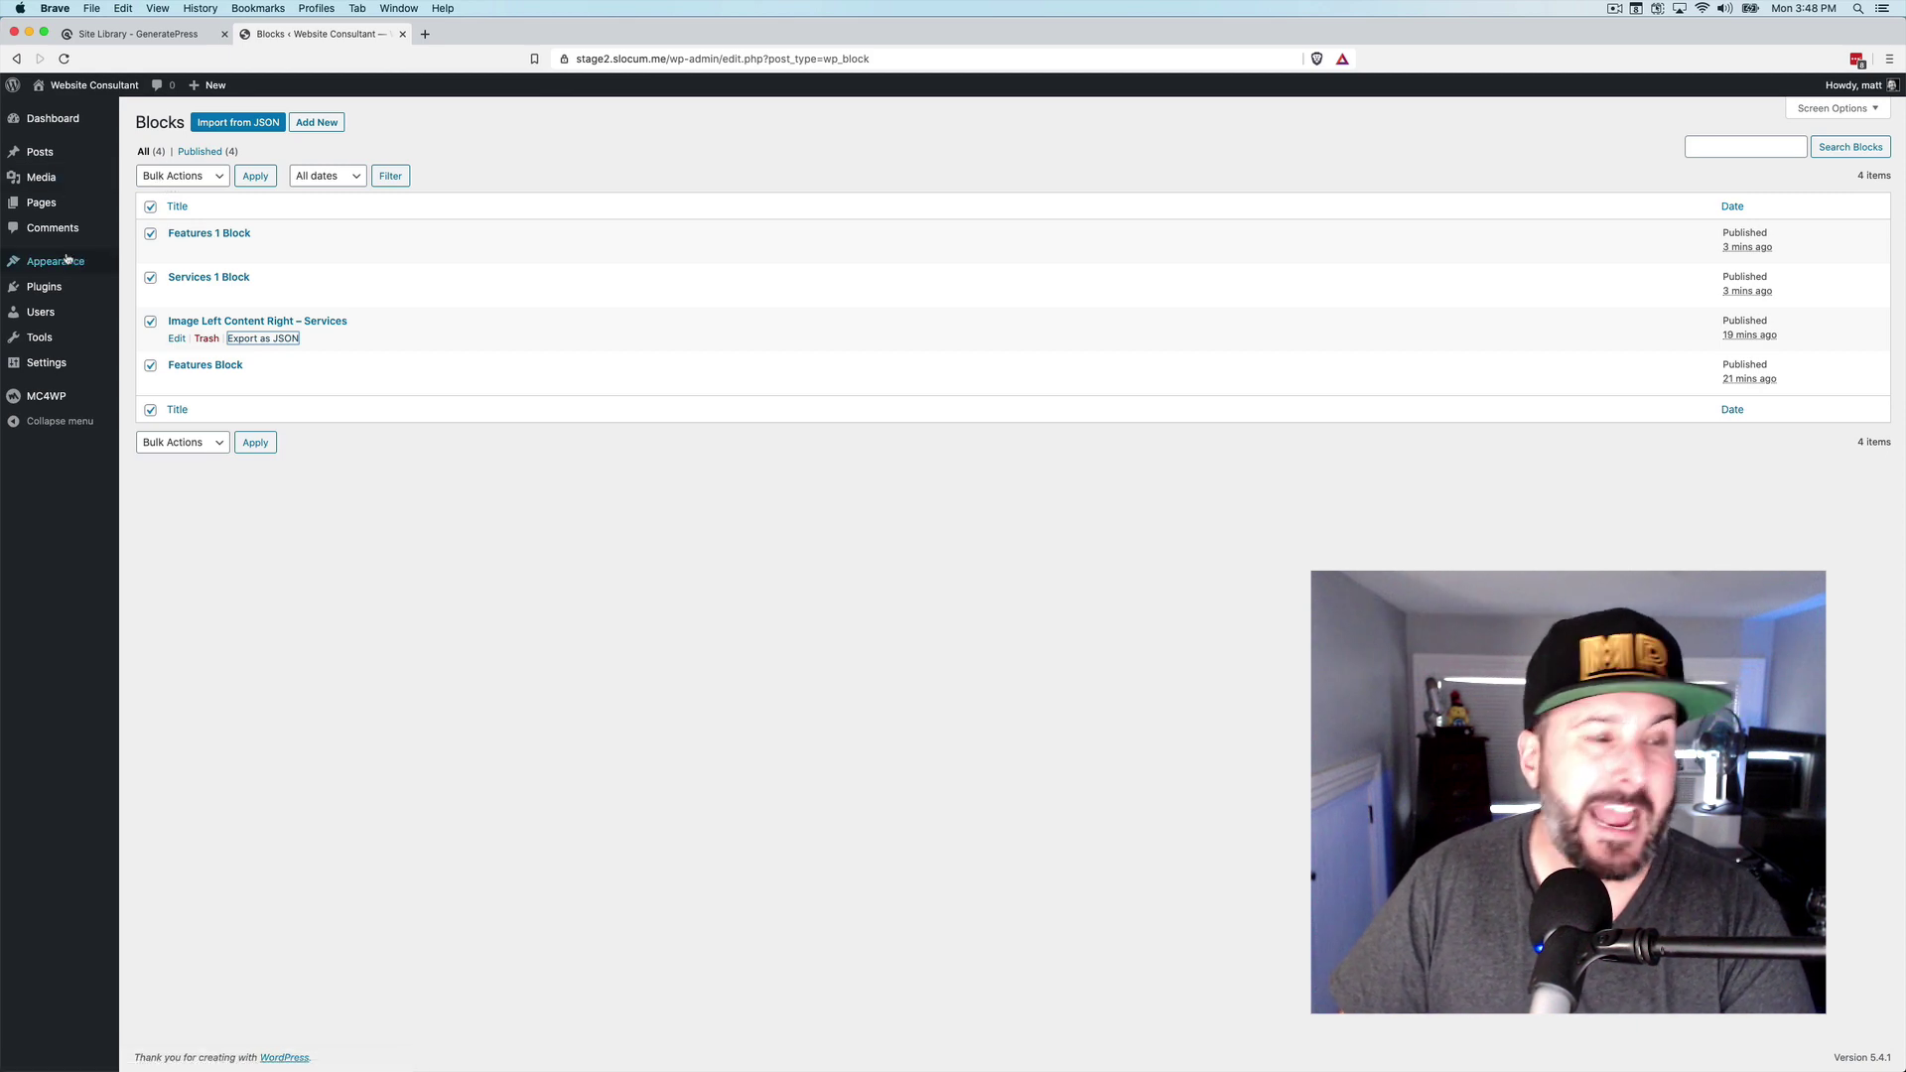
Visit the site's Dev homepage on the front end and scroll down through it and back up.
mouse_move(67, 259)
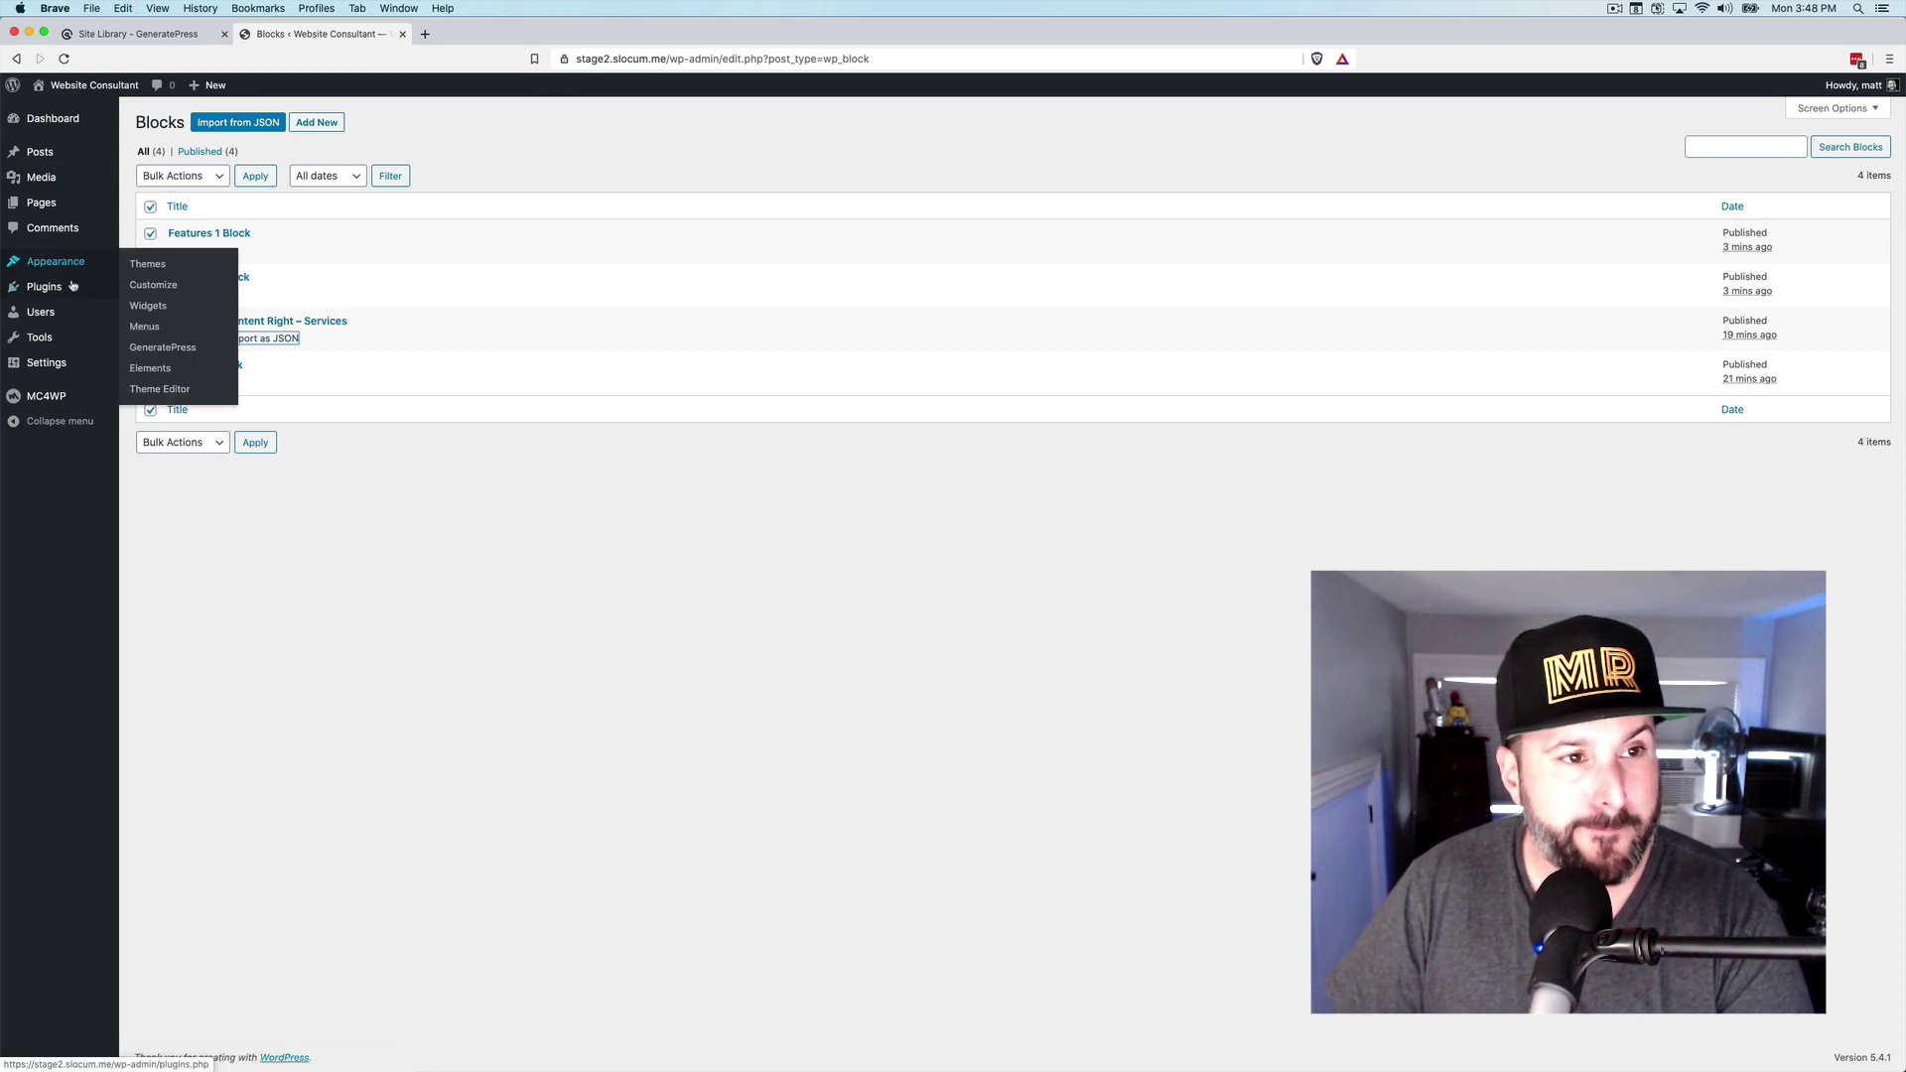
left_click(74, 109)
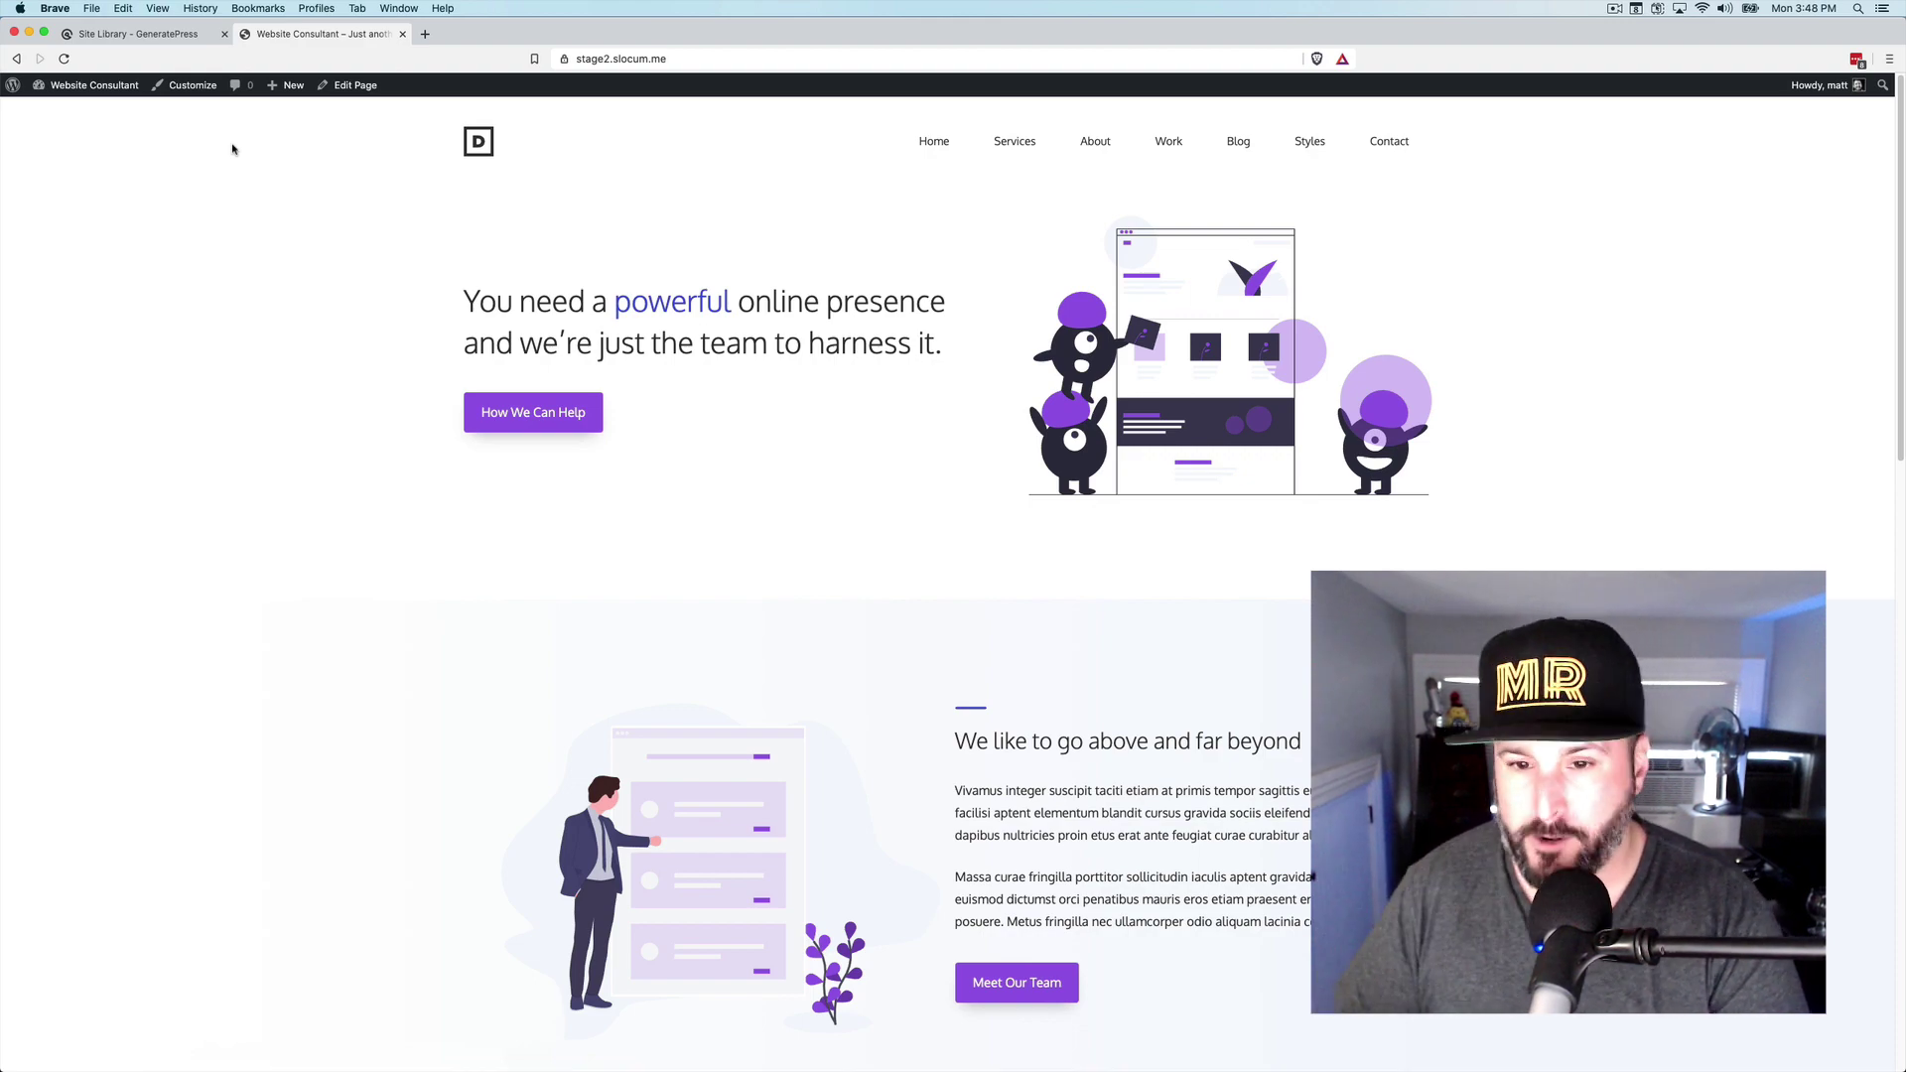
scroll(834, 582, "down", 10)
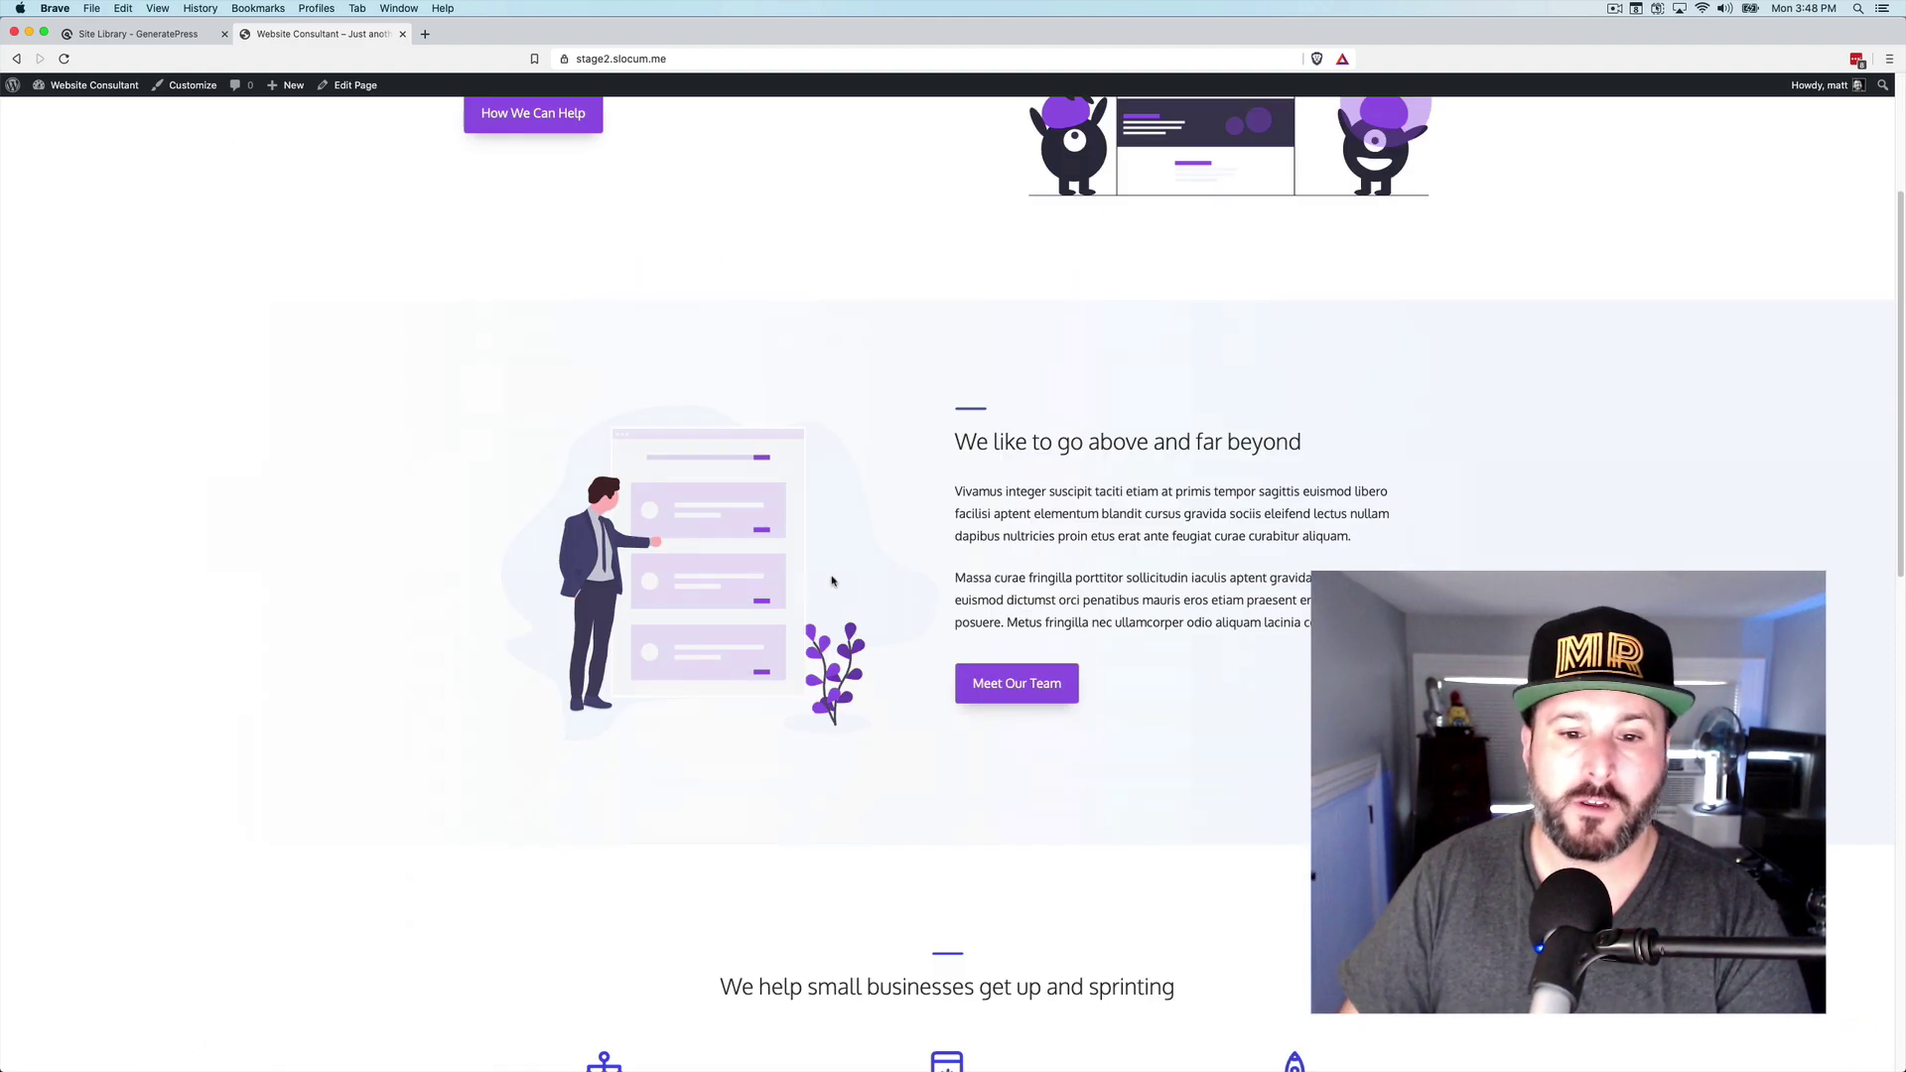
scroll(839, 581, "down", 5)
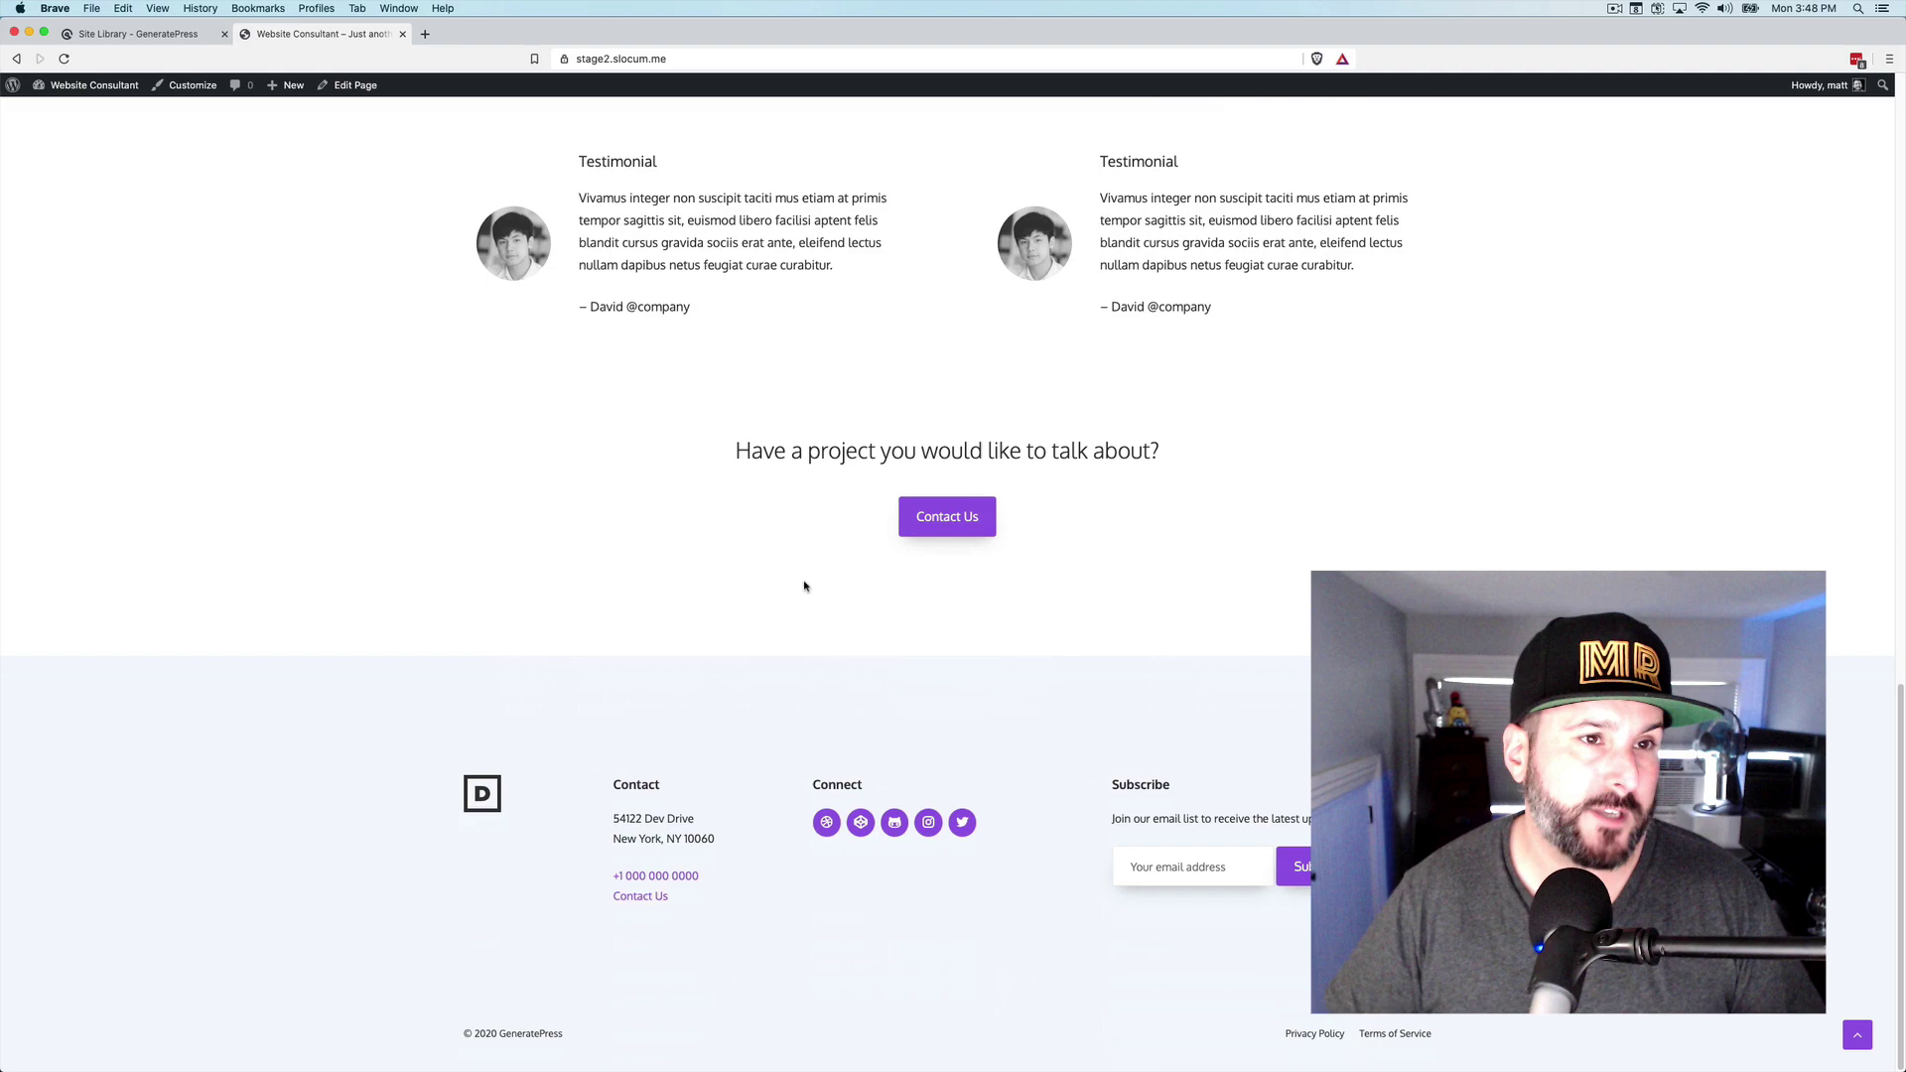
scroll(804, 587, "up", 15)
scroll(778, 600, "up", 3)
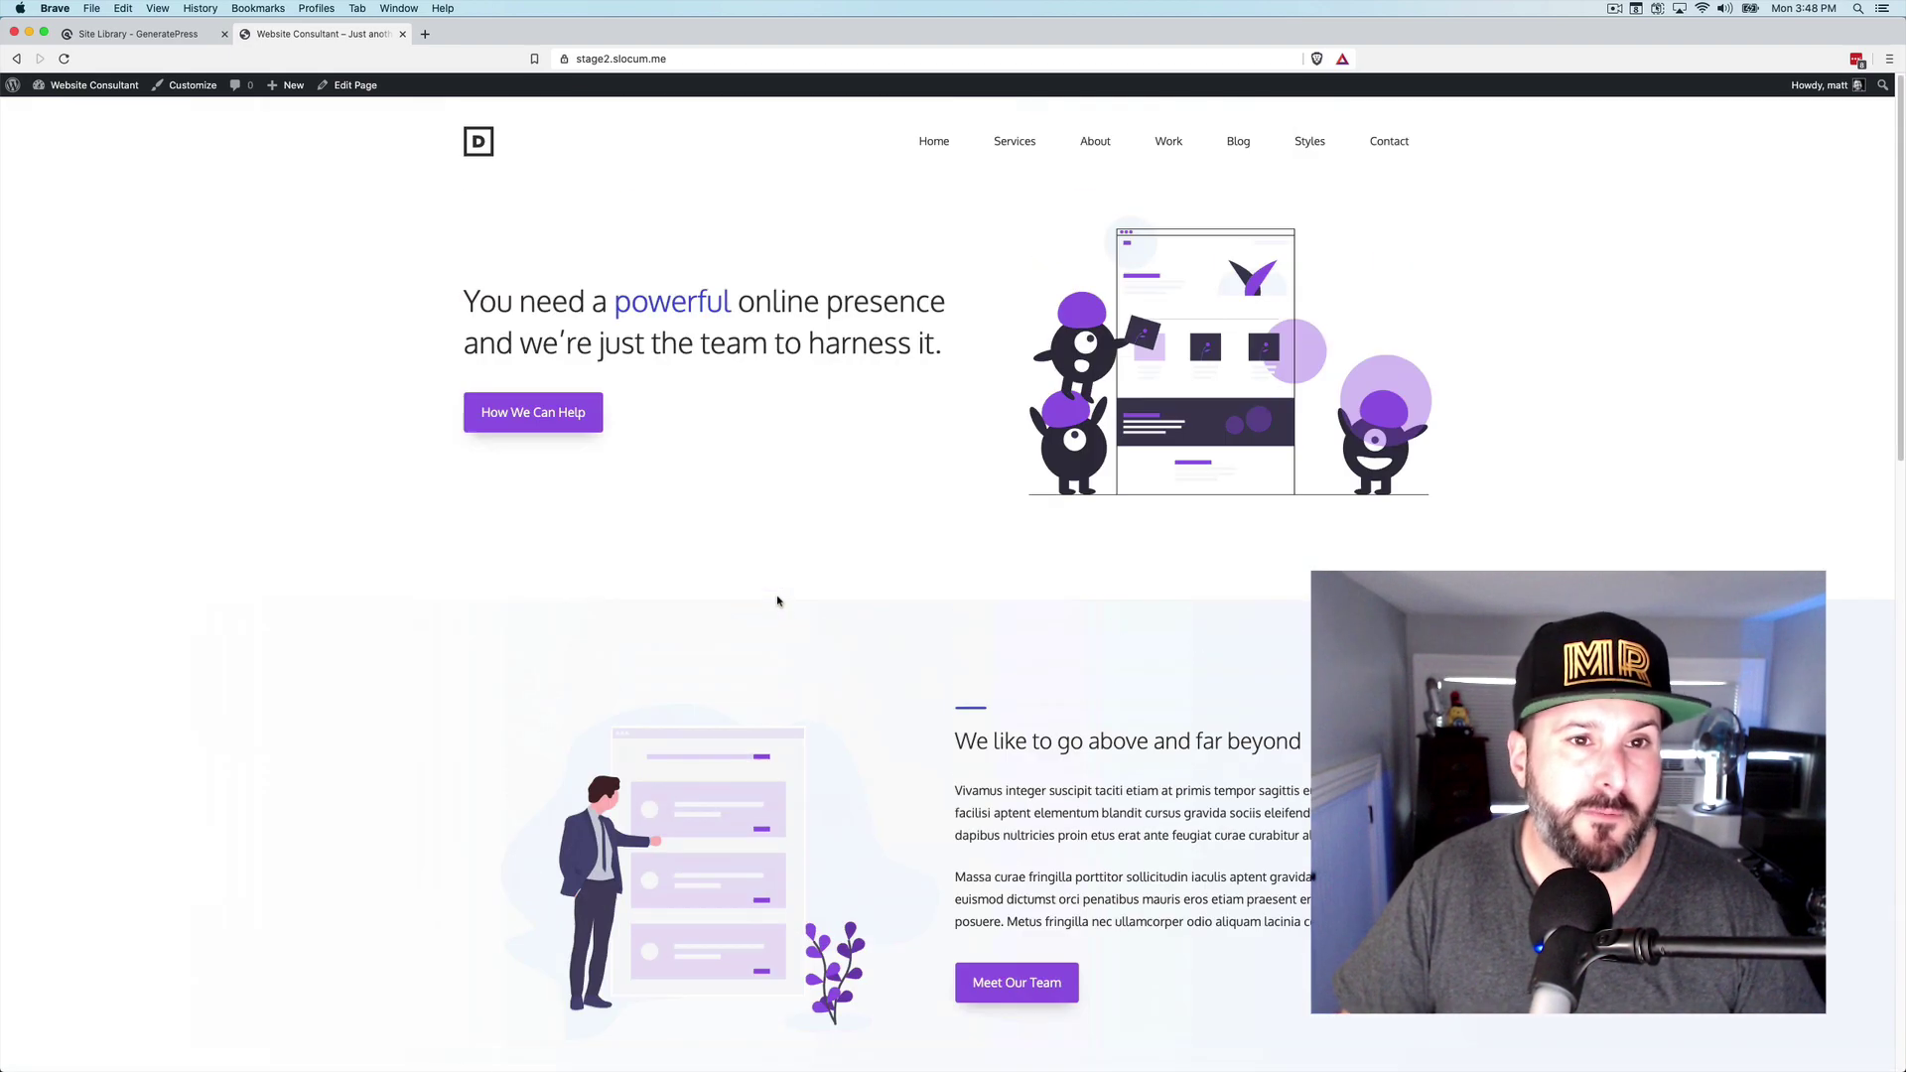
Browse the Site Library's demo grid of Dev, Vinyasa, Marketer and Access sites.
left_click(129, 38)
scroll(517, 591, "down", 6)
scroll(519, 596, "down", 10)
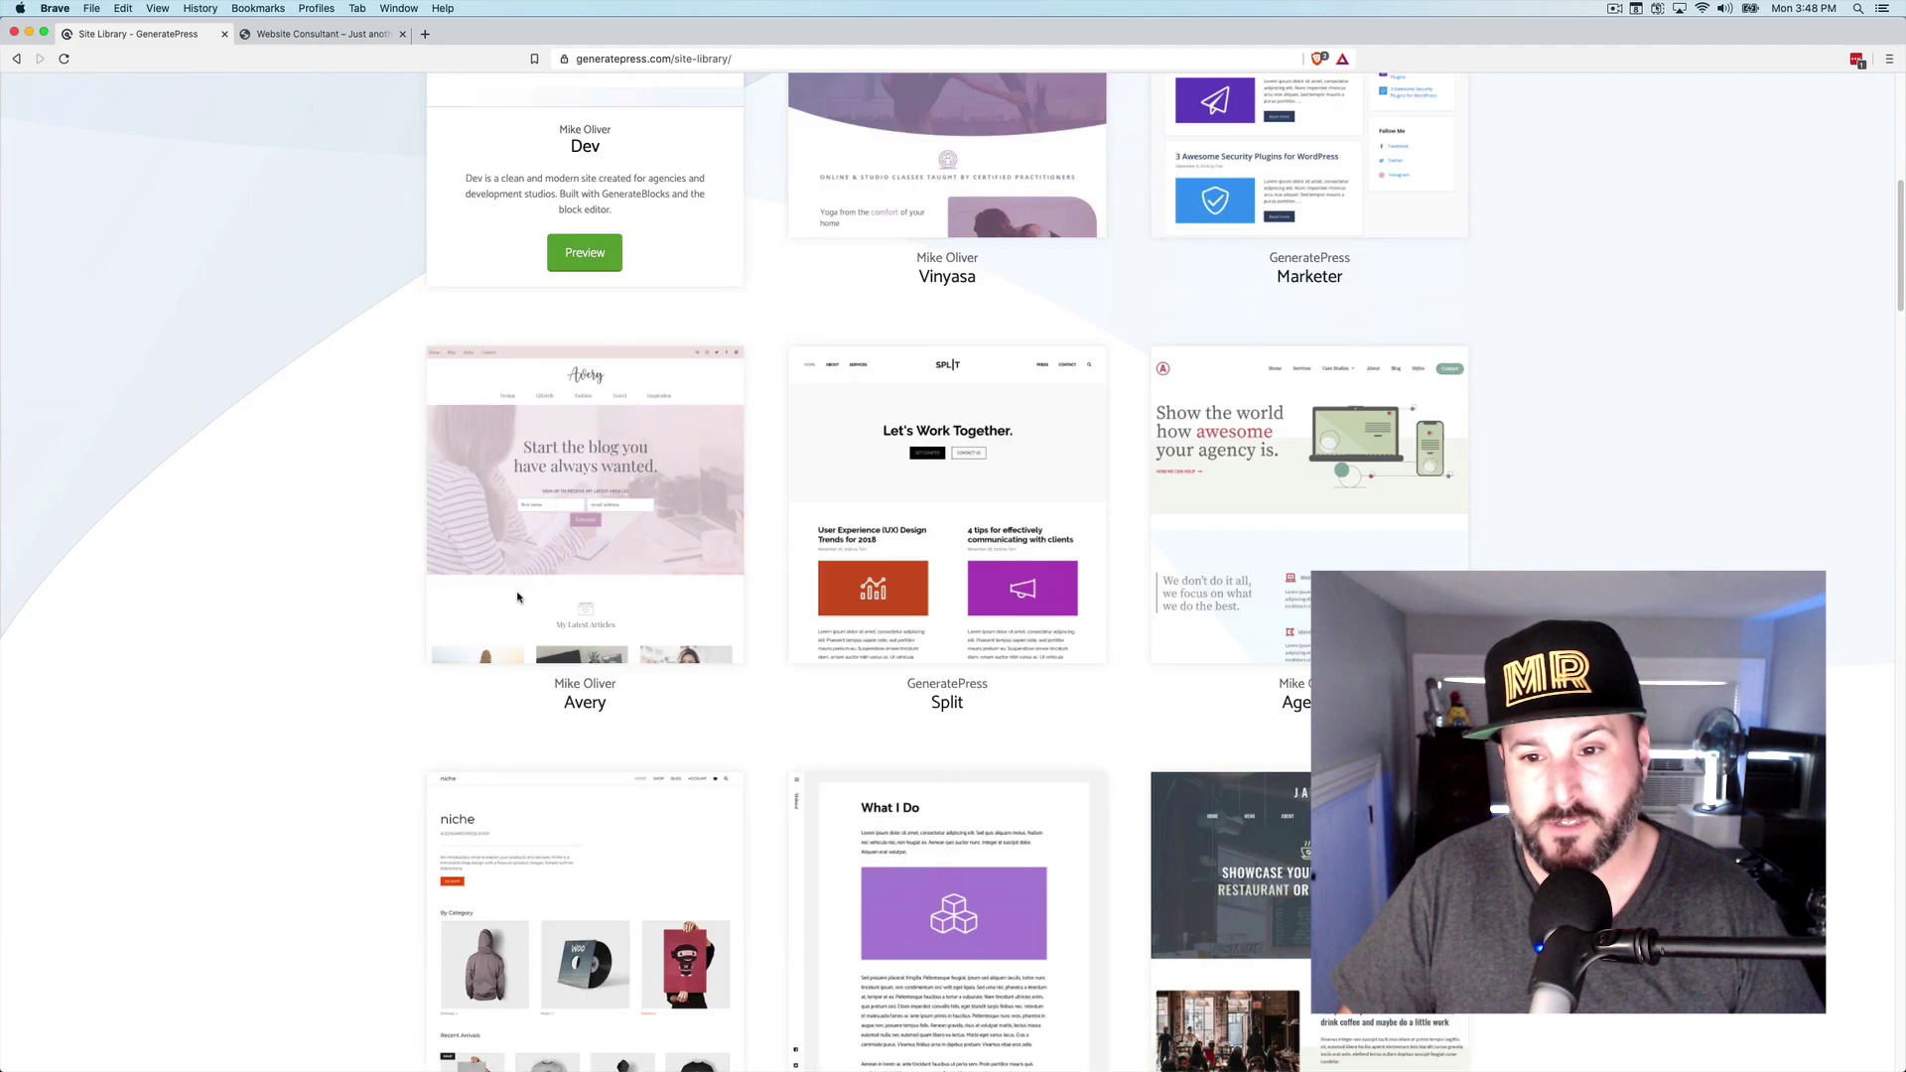
scroll(518, 596, "down", 7)
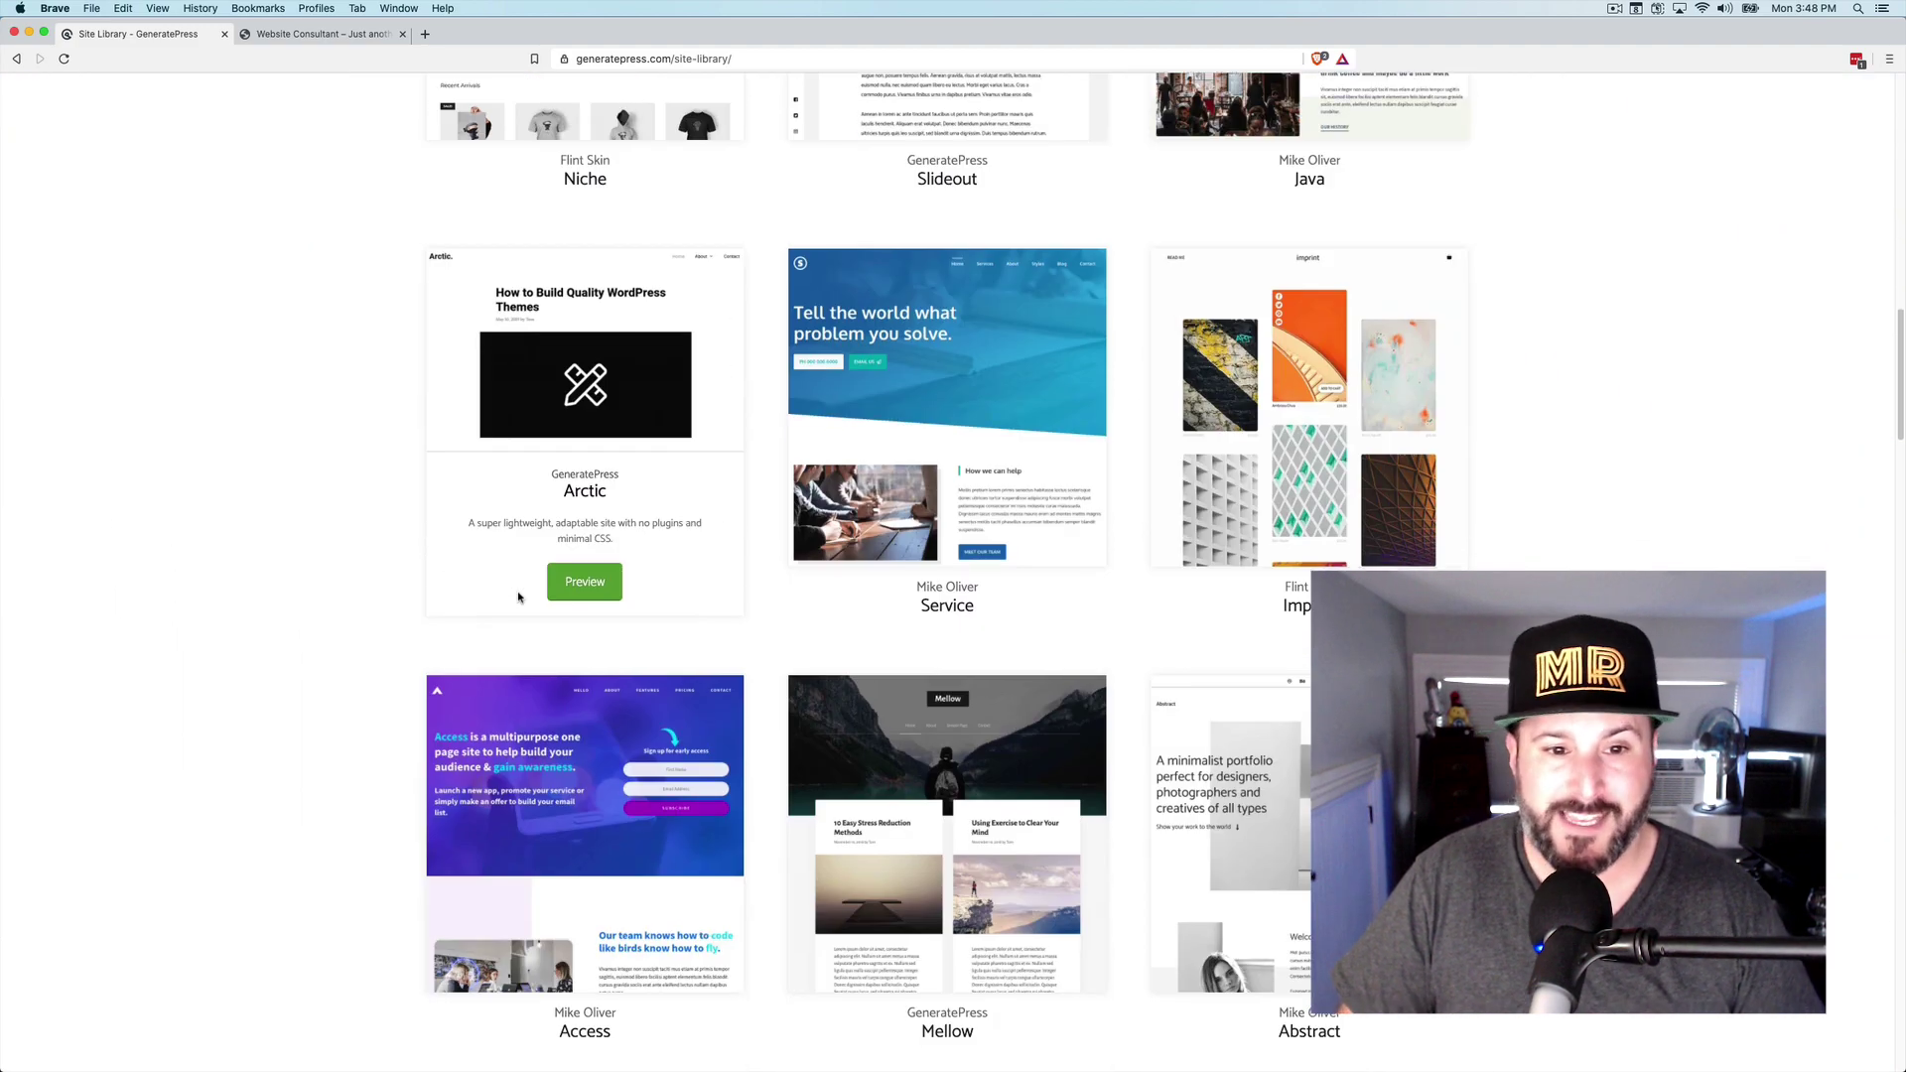
scroll(518, 596, "down", 4)
scroll(517, 595, "down", 1)
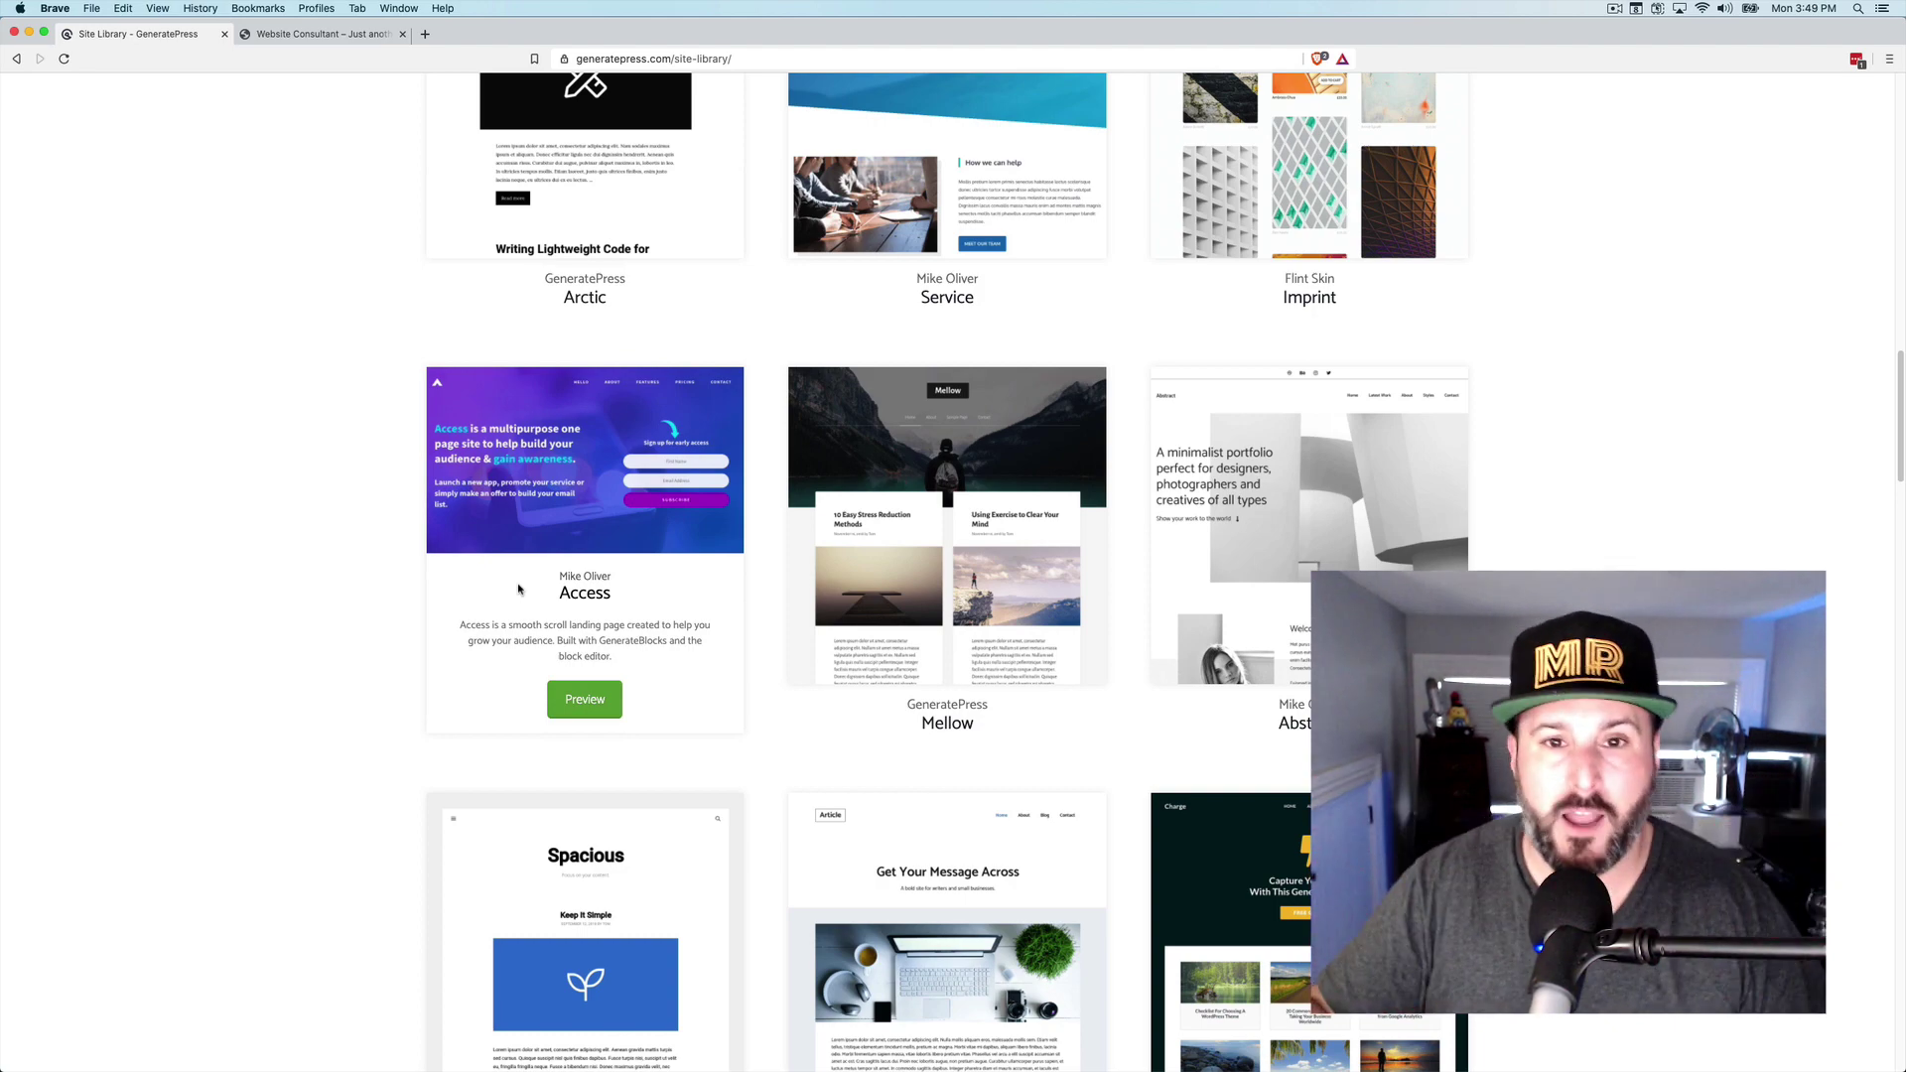
scroll(511, 483, "down", 10)
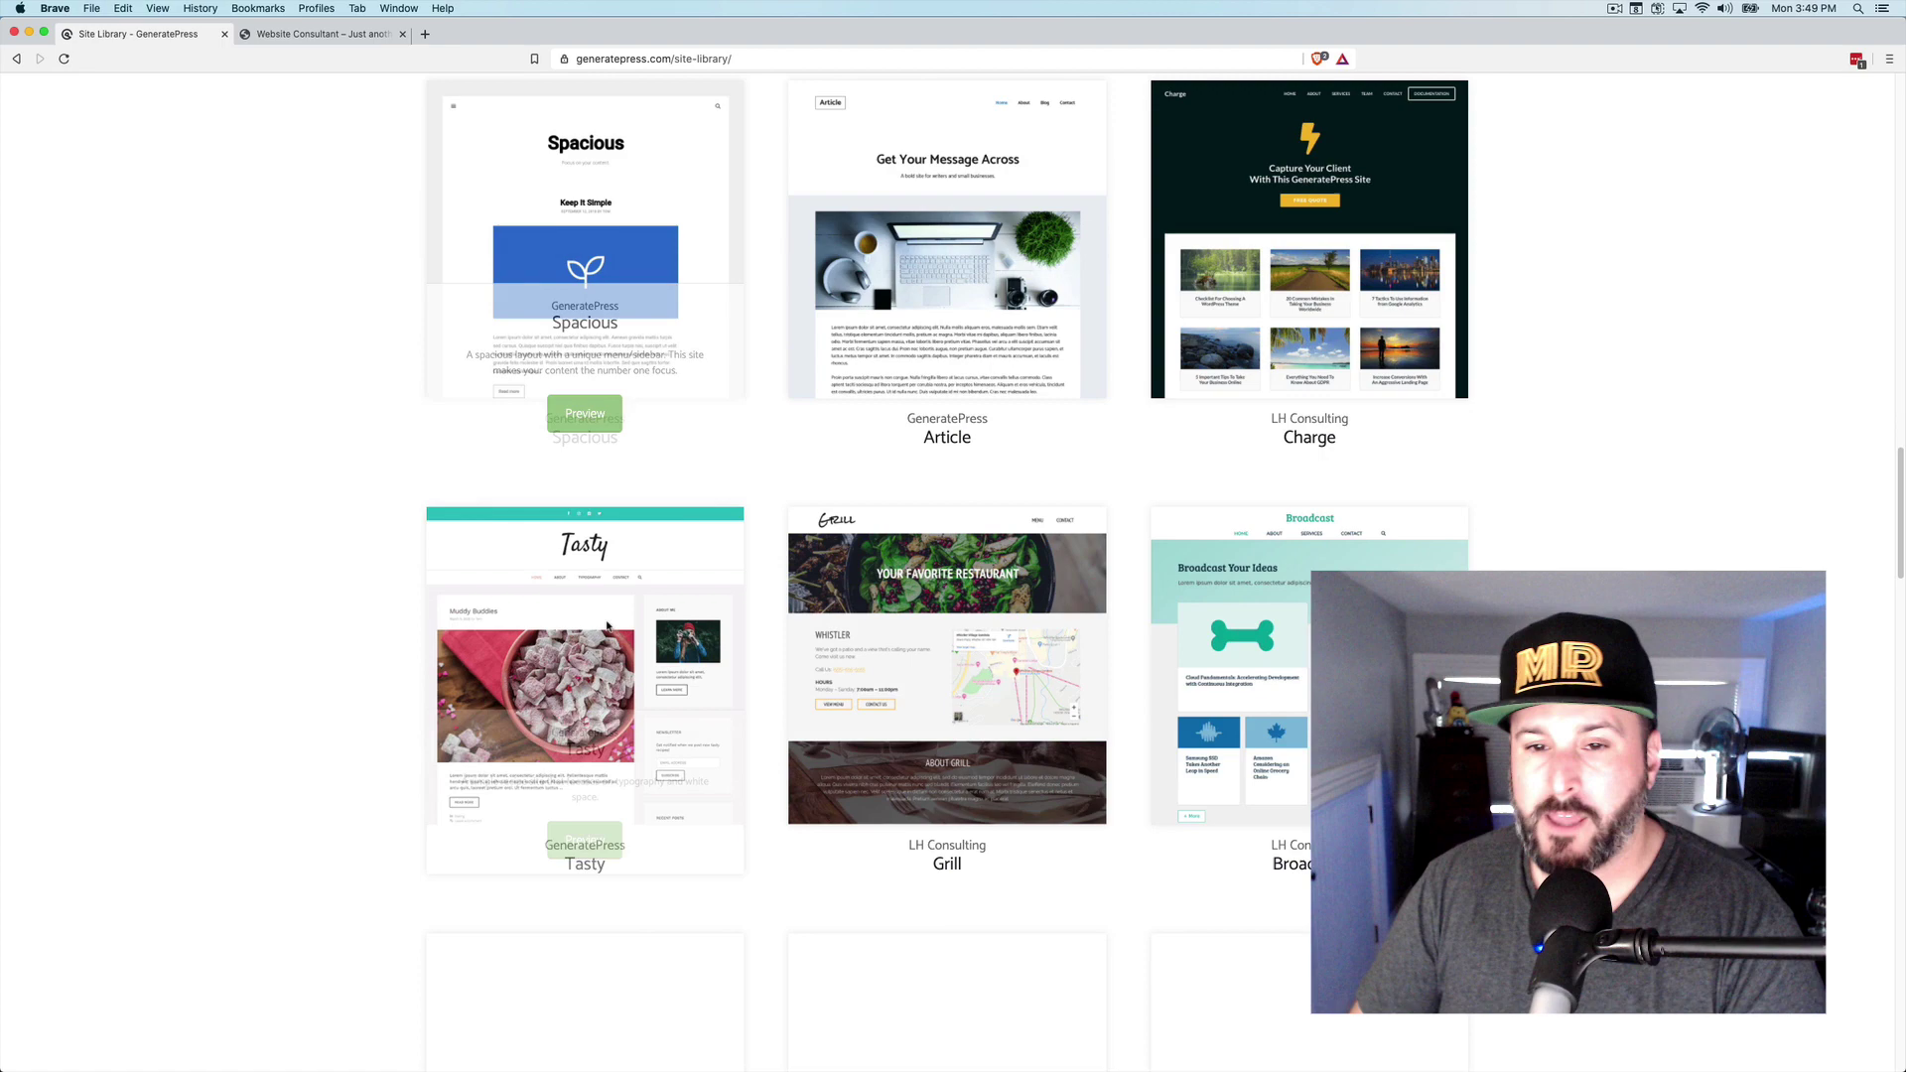
scroll(610, 622, "down", 5)
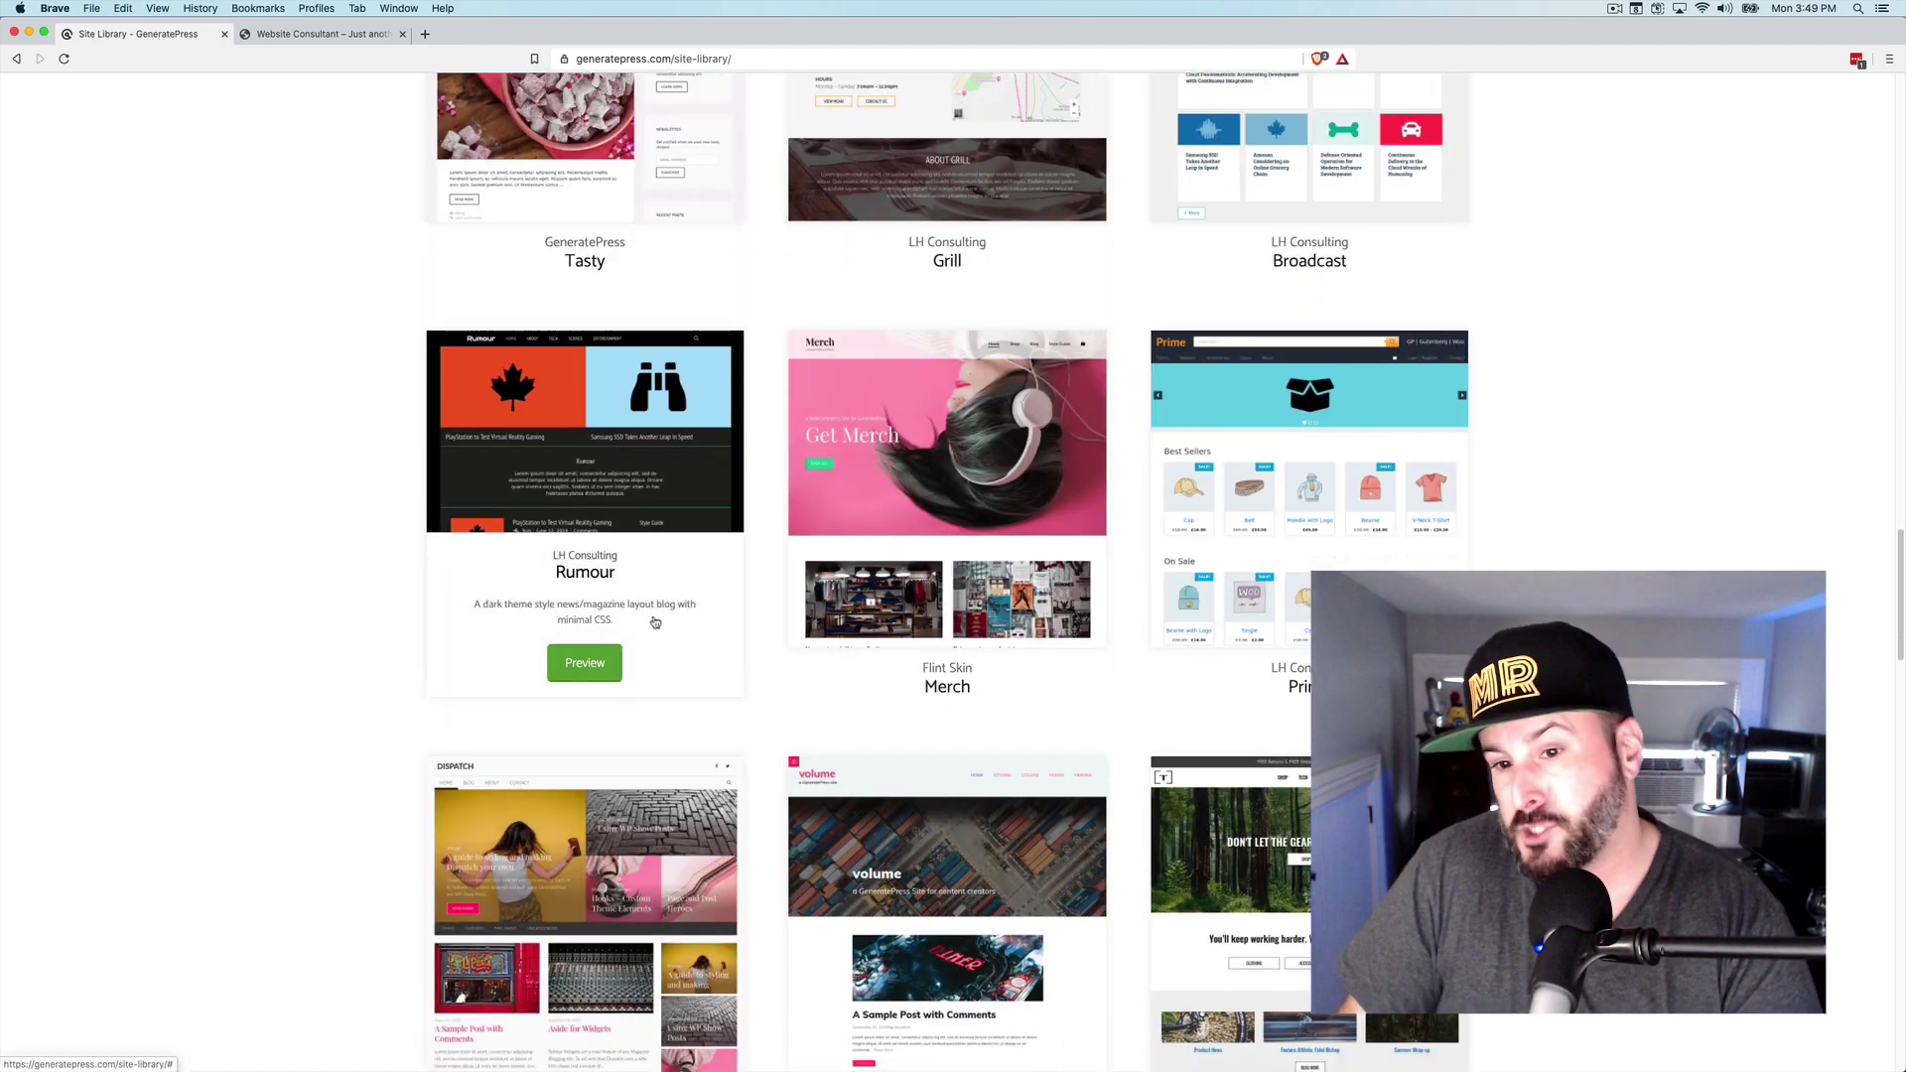
scroll(665, 625, "up", 5)
scroll(685, 623, "up", 15)
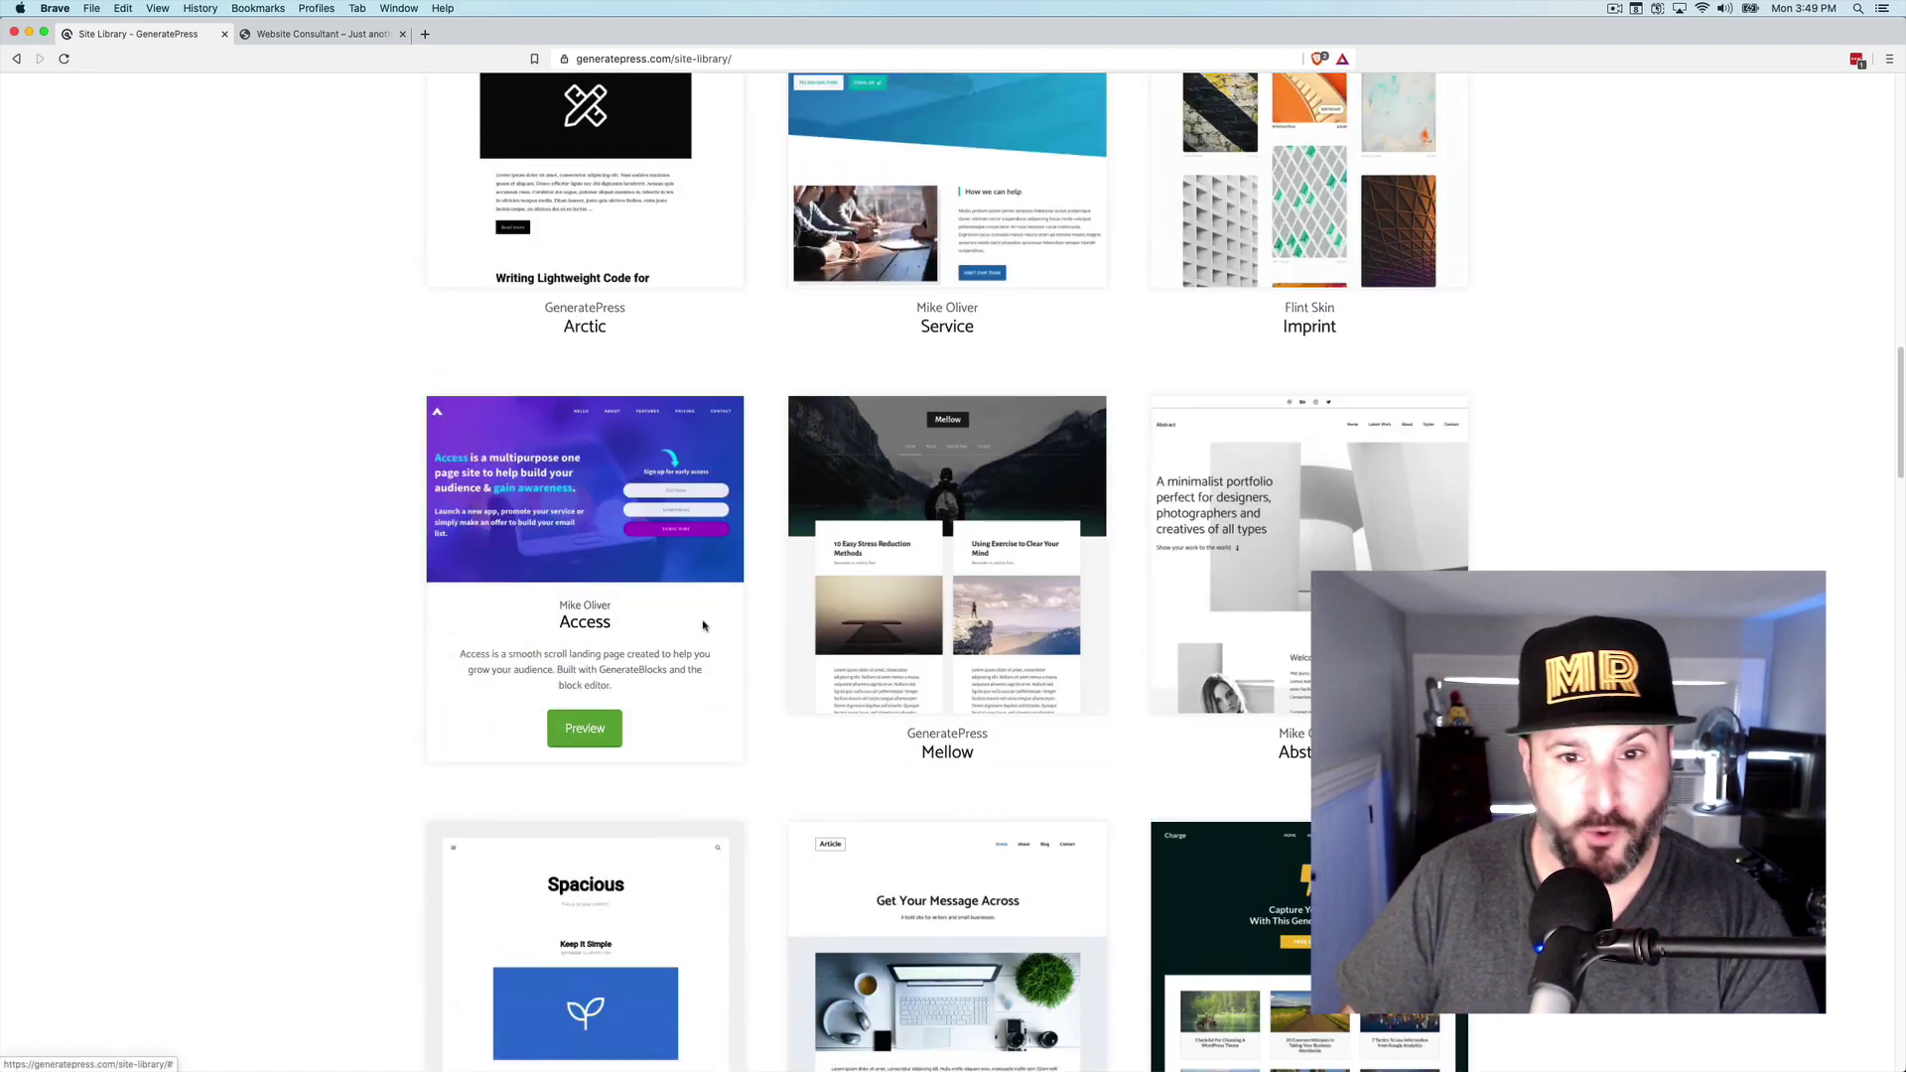
scroll(698, 585, "up", 7)
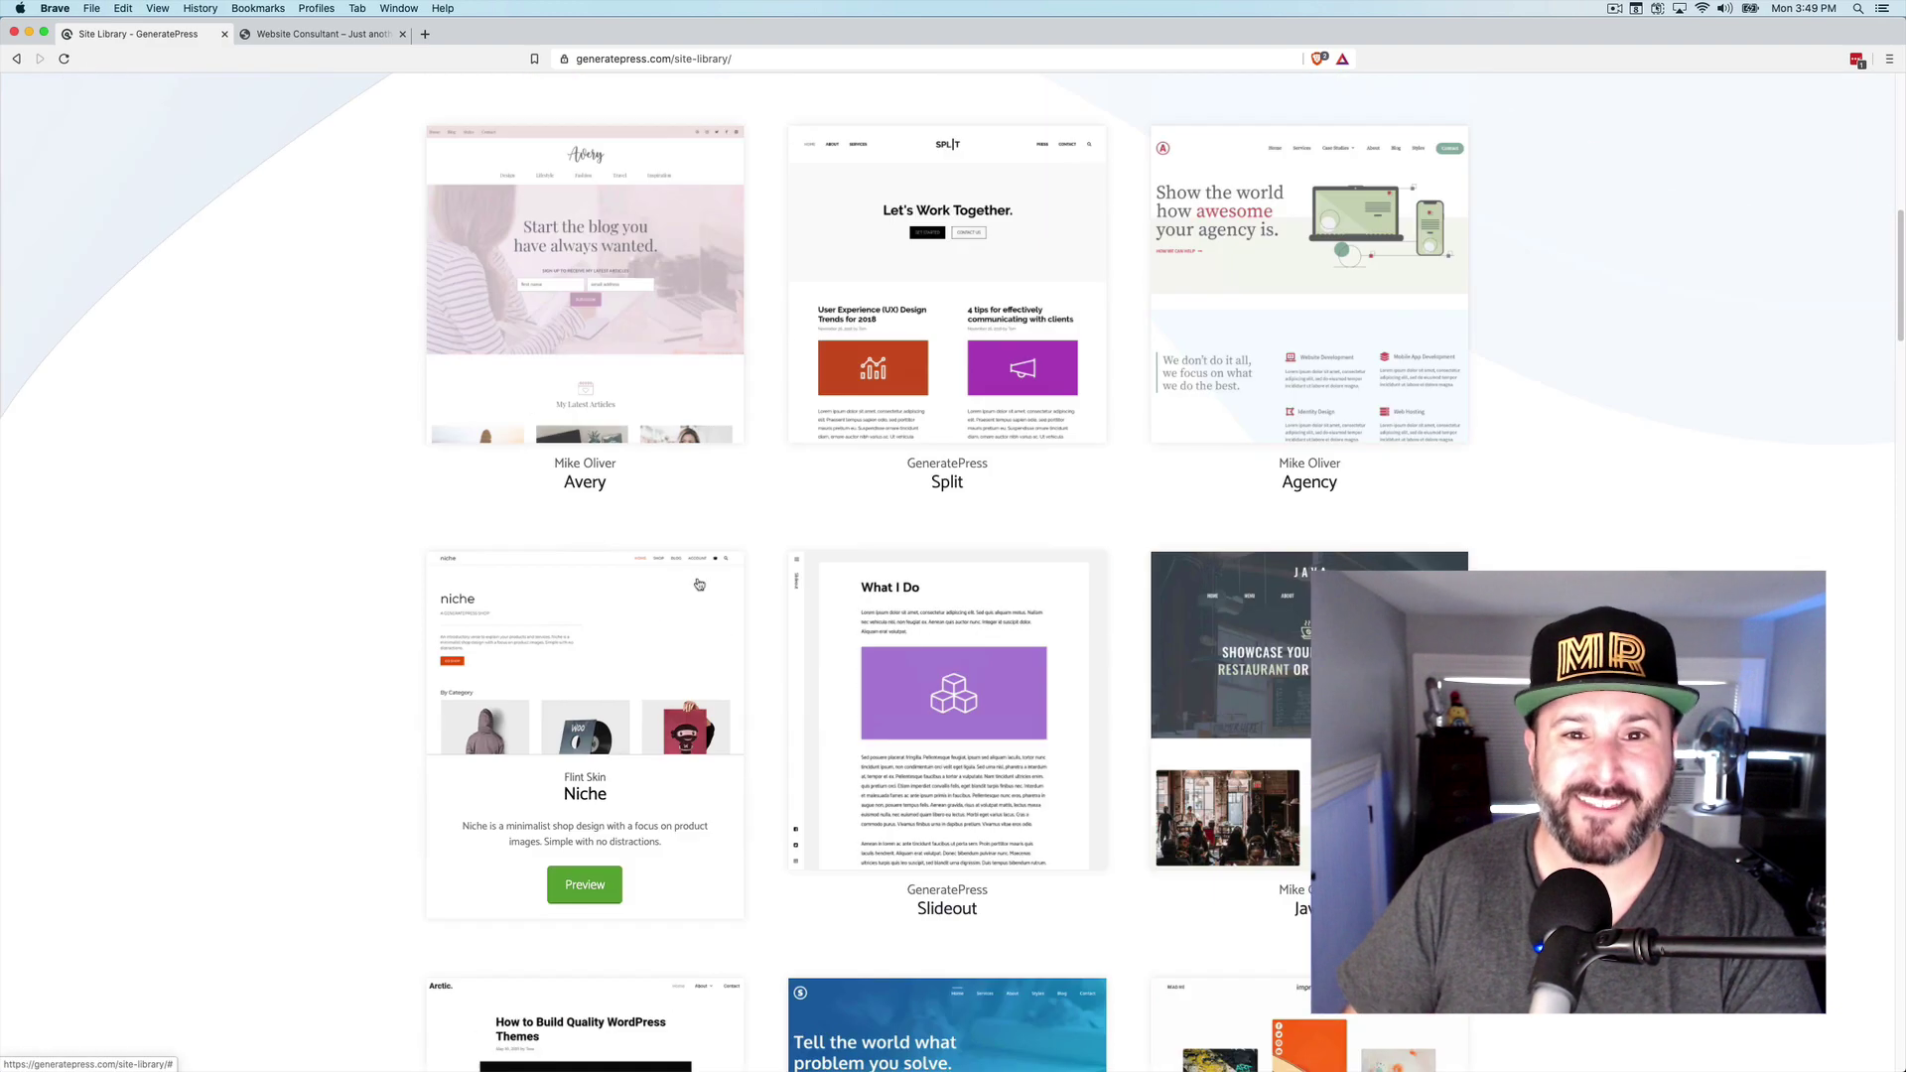
scroll(699, 582, "up", 3)
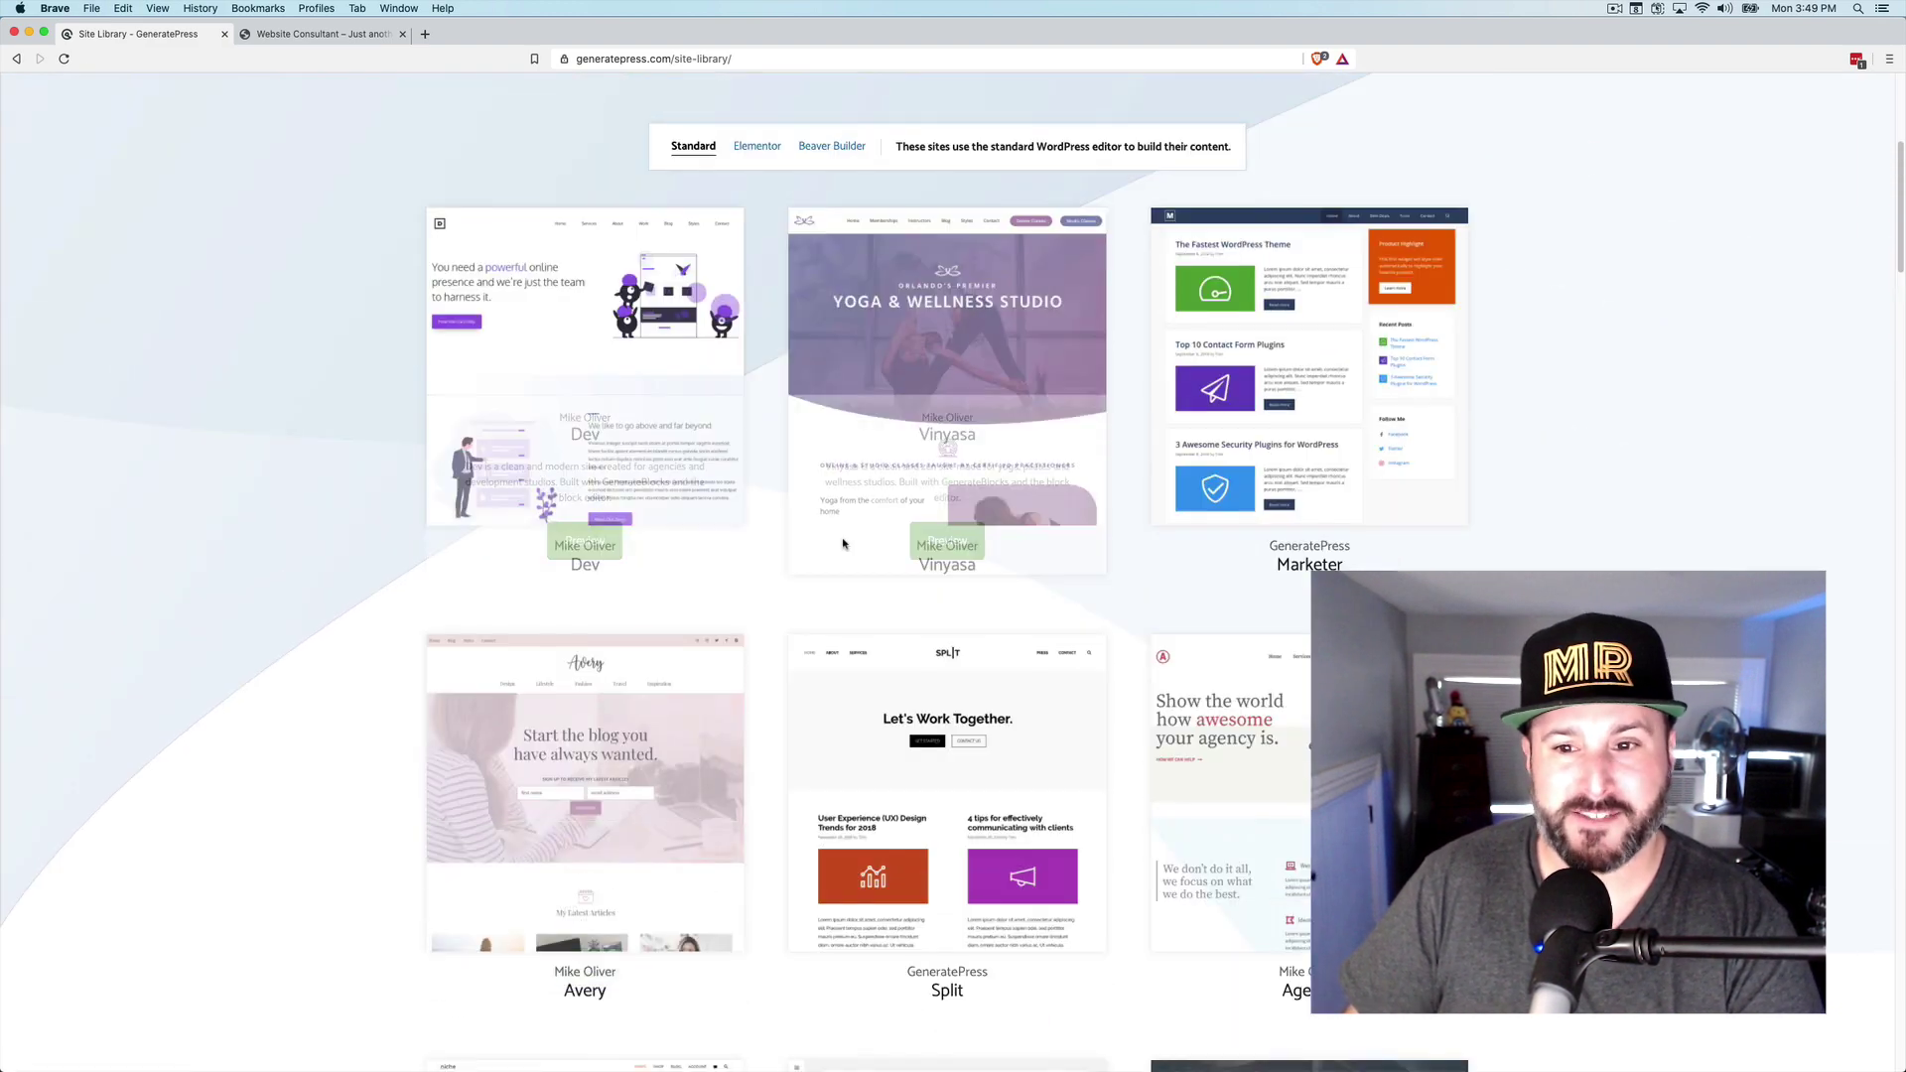
scroll(838, 546, "down", 2)
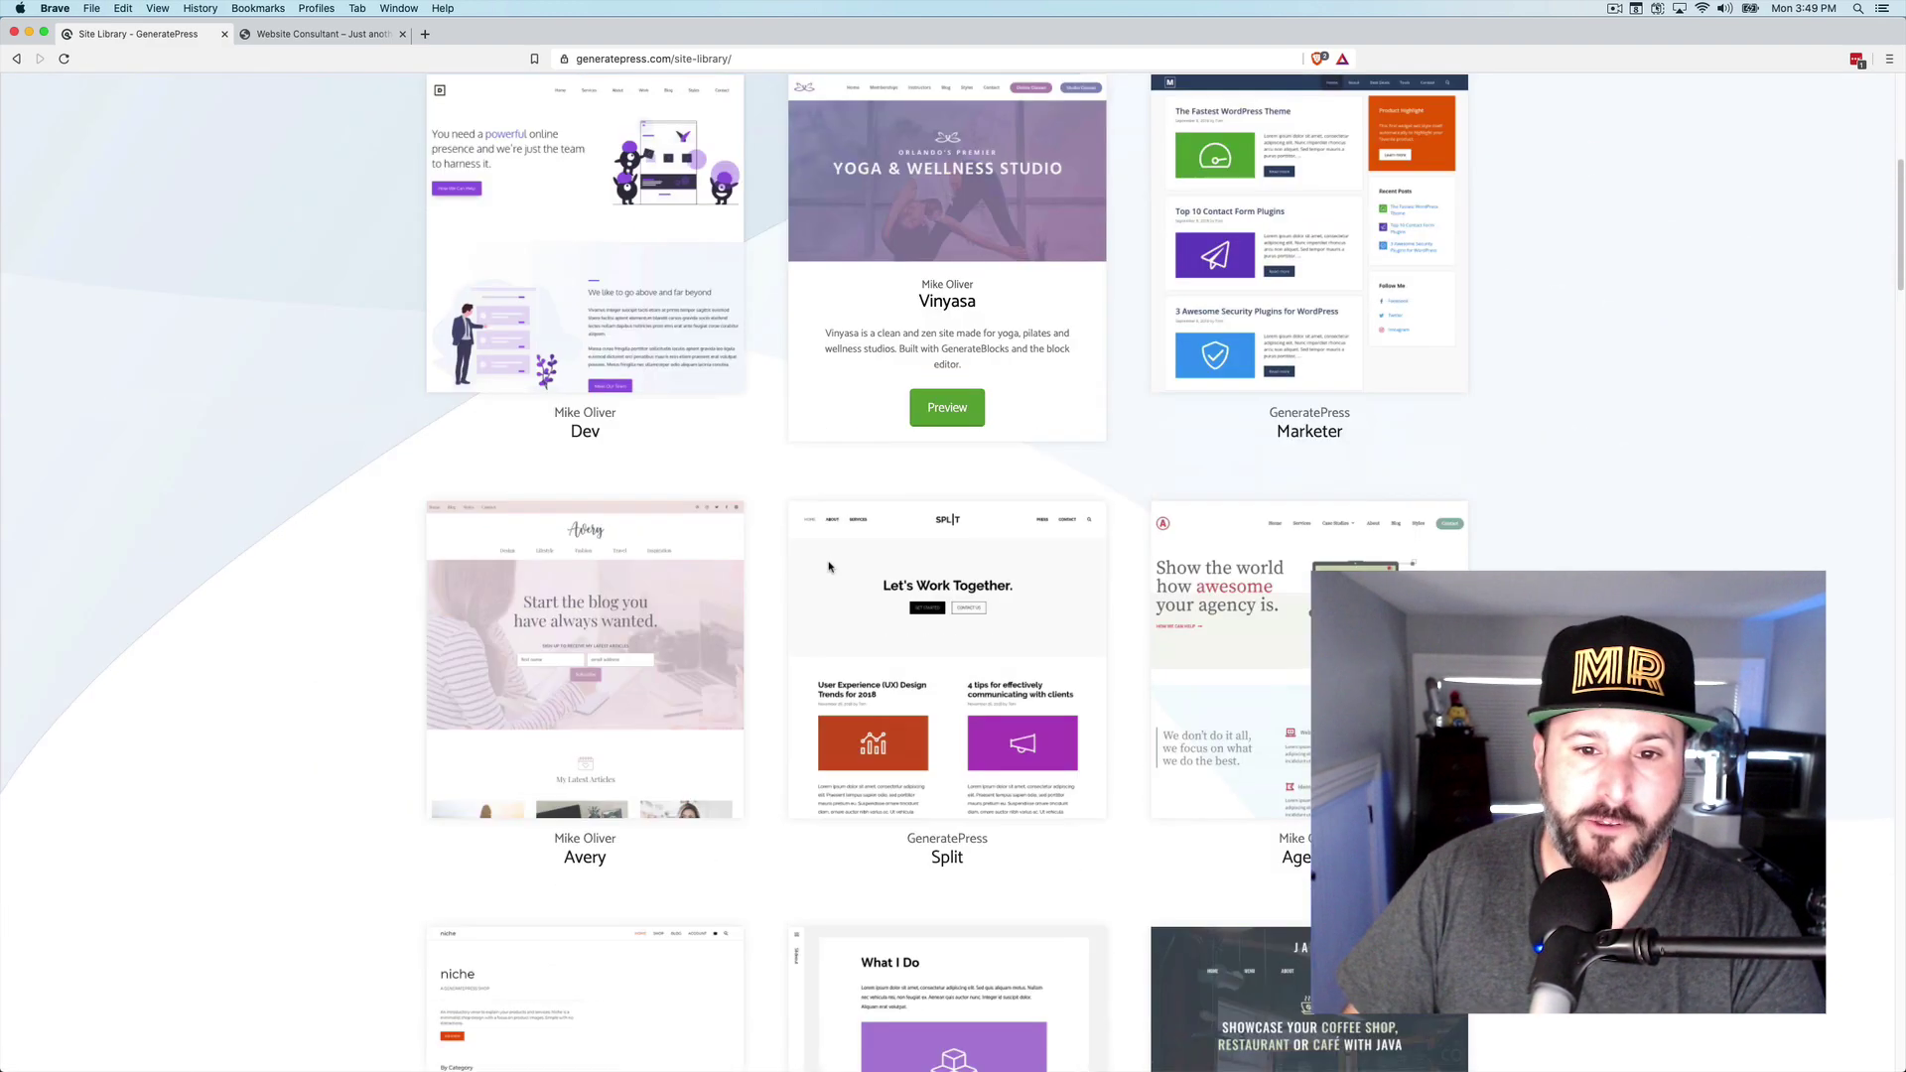
scroll(830, 566, "up", 6)
scroll(829, 566, "up", 2)
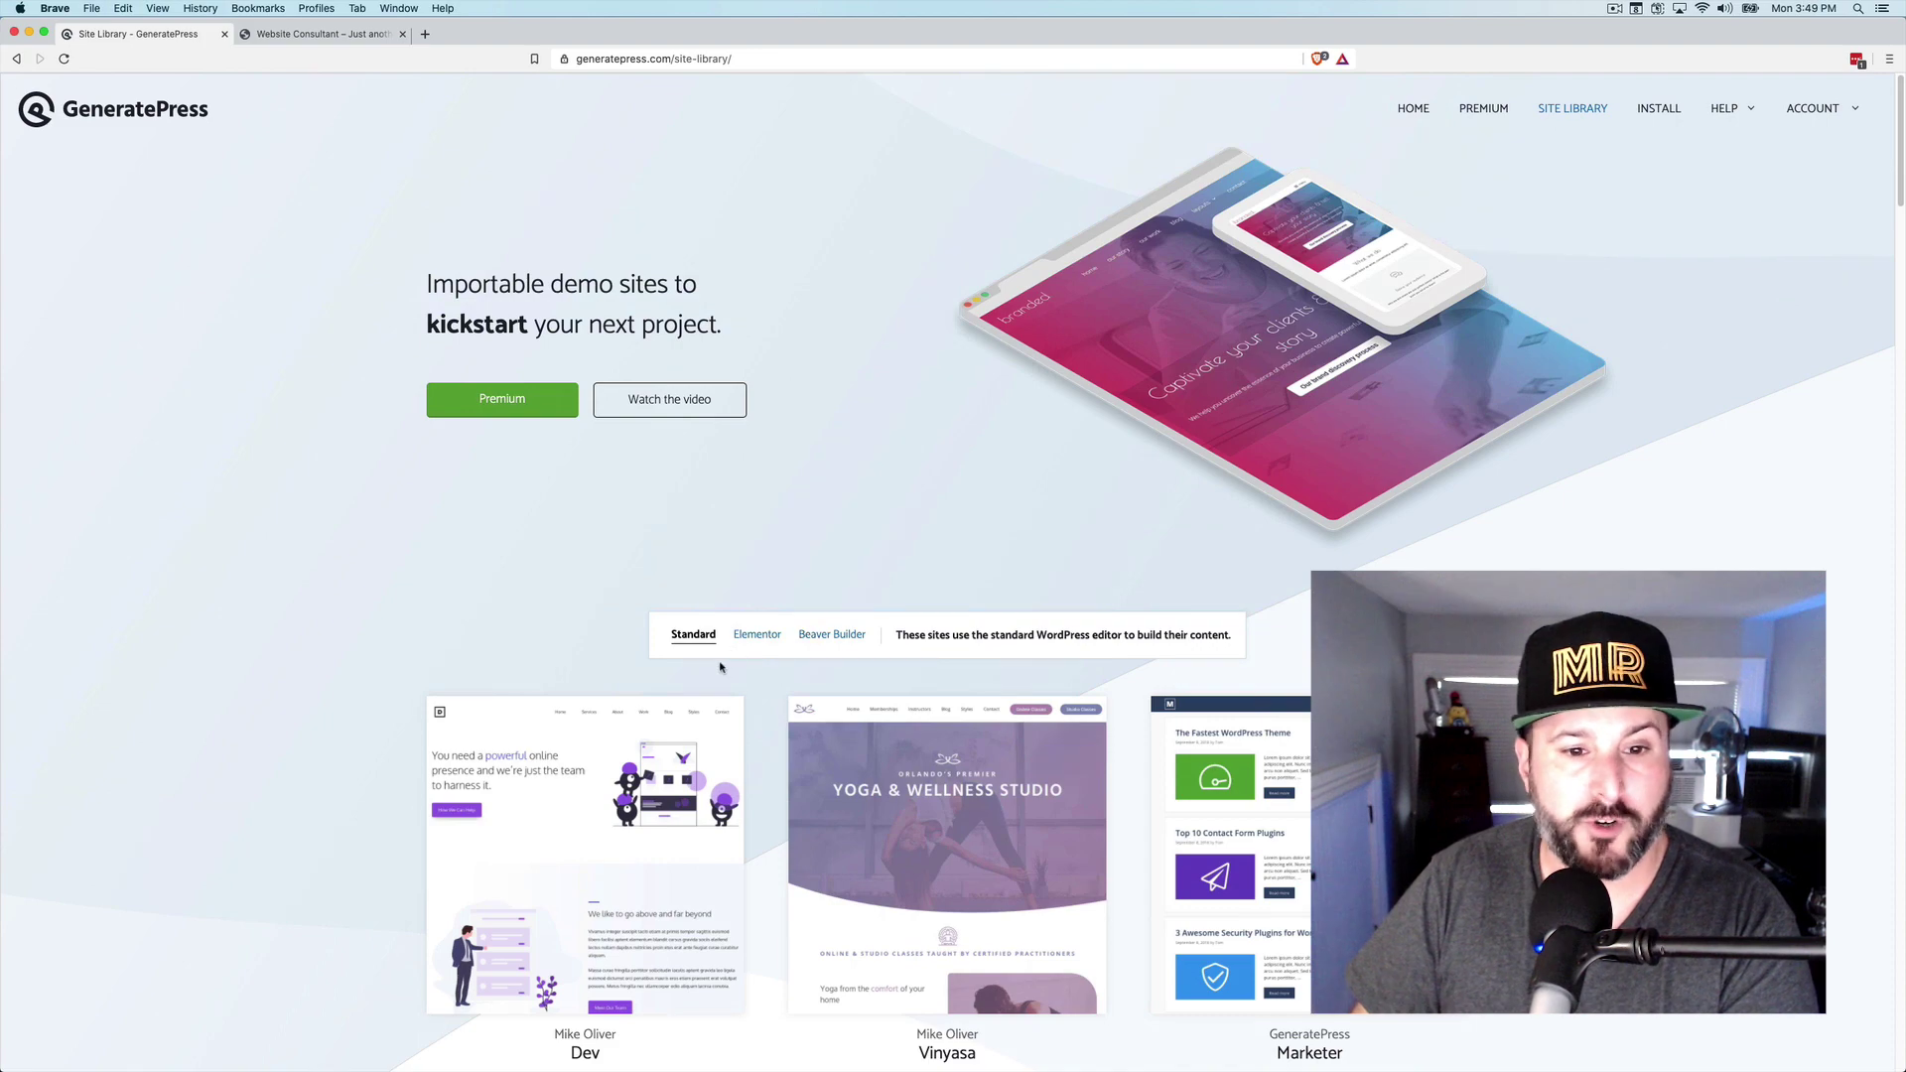
scroll(730, 659, "down", 2)
scroll(737, 717, "down", 2)
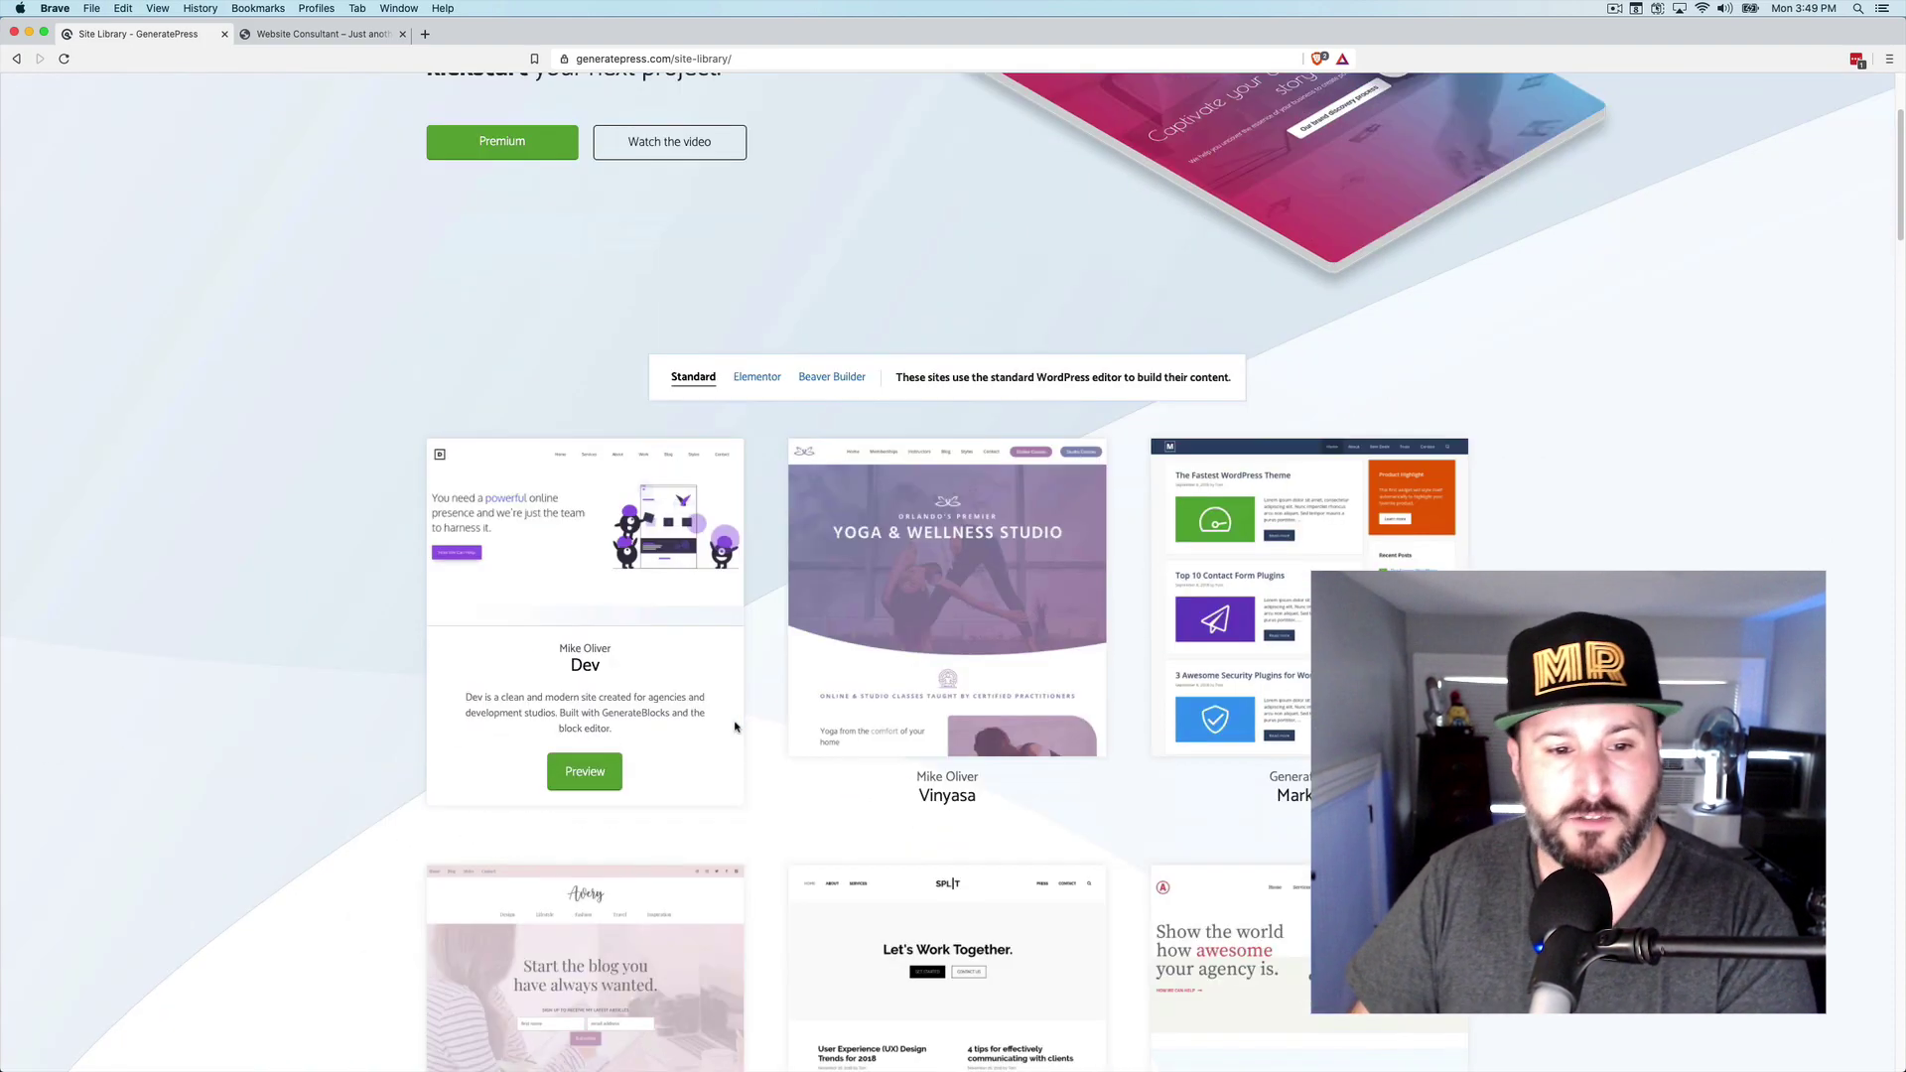
scroll(529, 650, "up", 4)
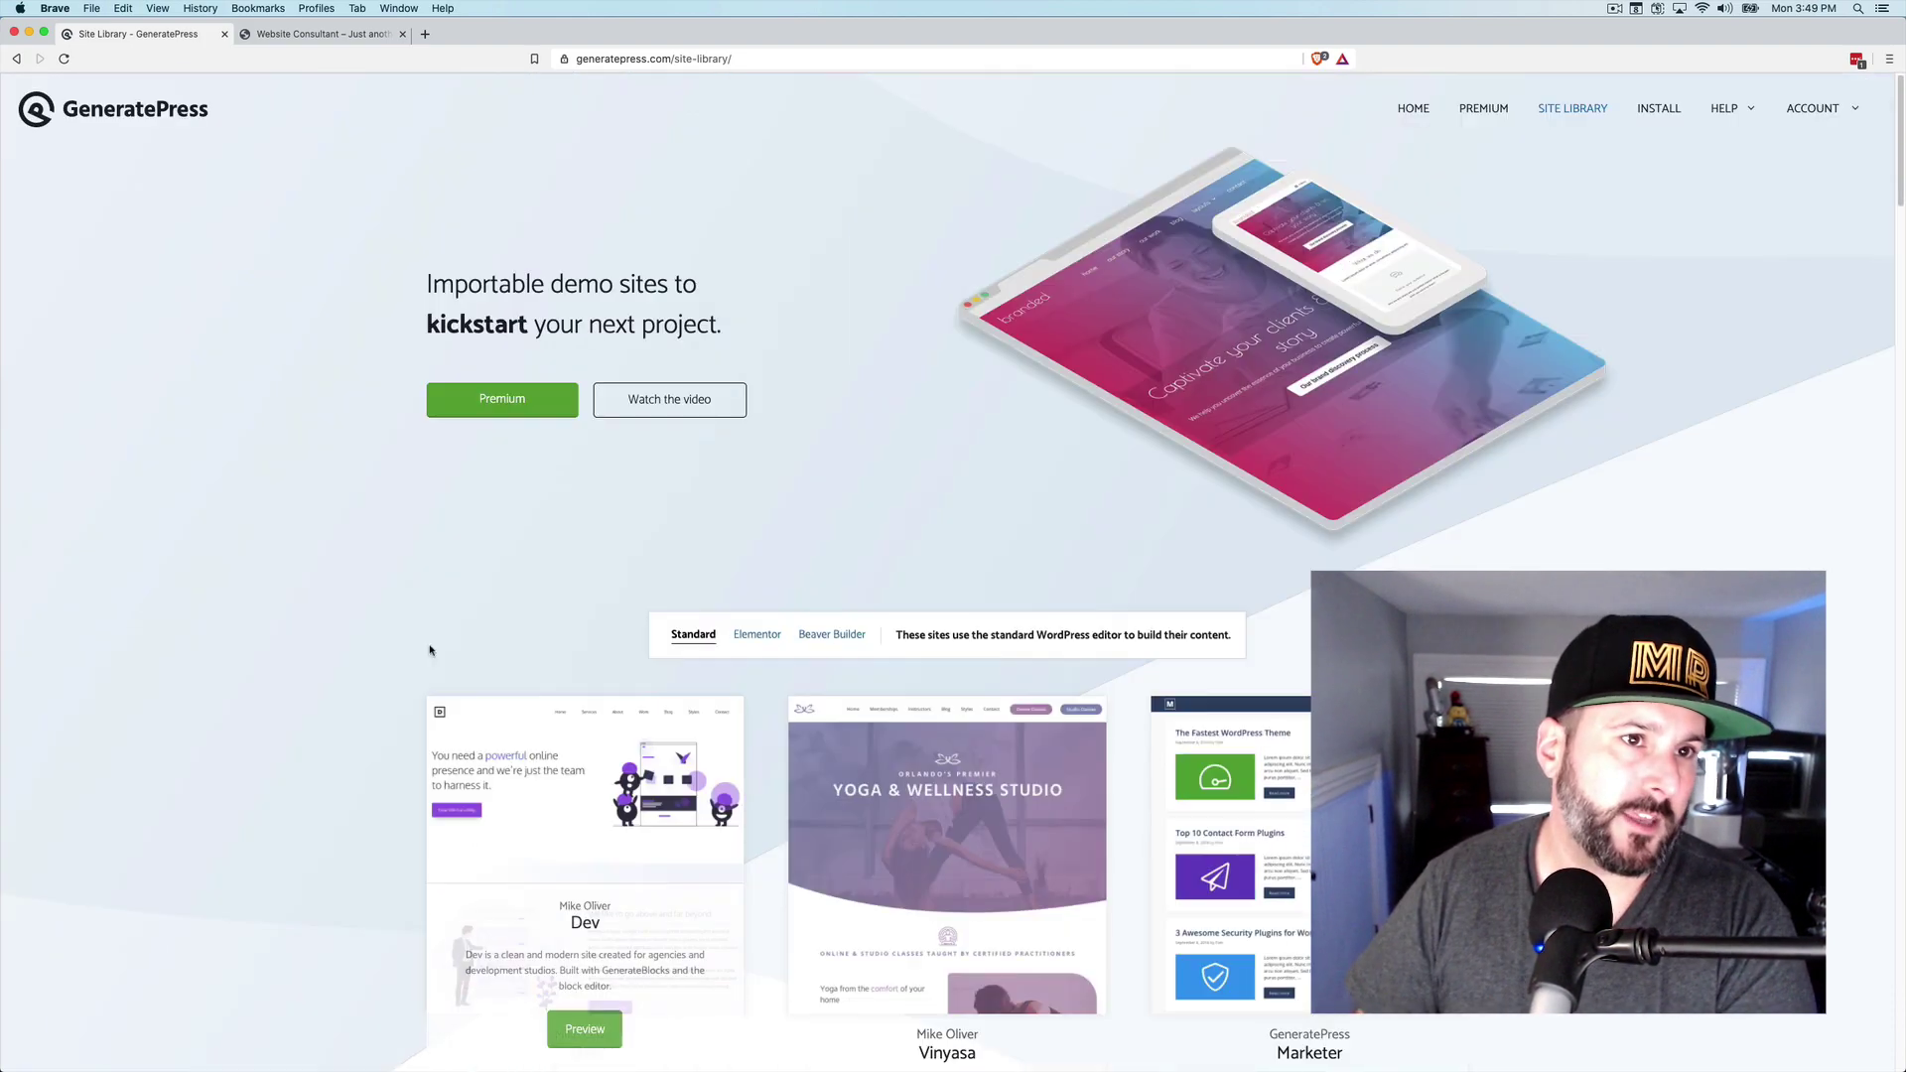
Go back to the Website Consultant tab showing the 'You need a powerful online presence' homepage.
left_click(308, 35)
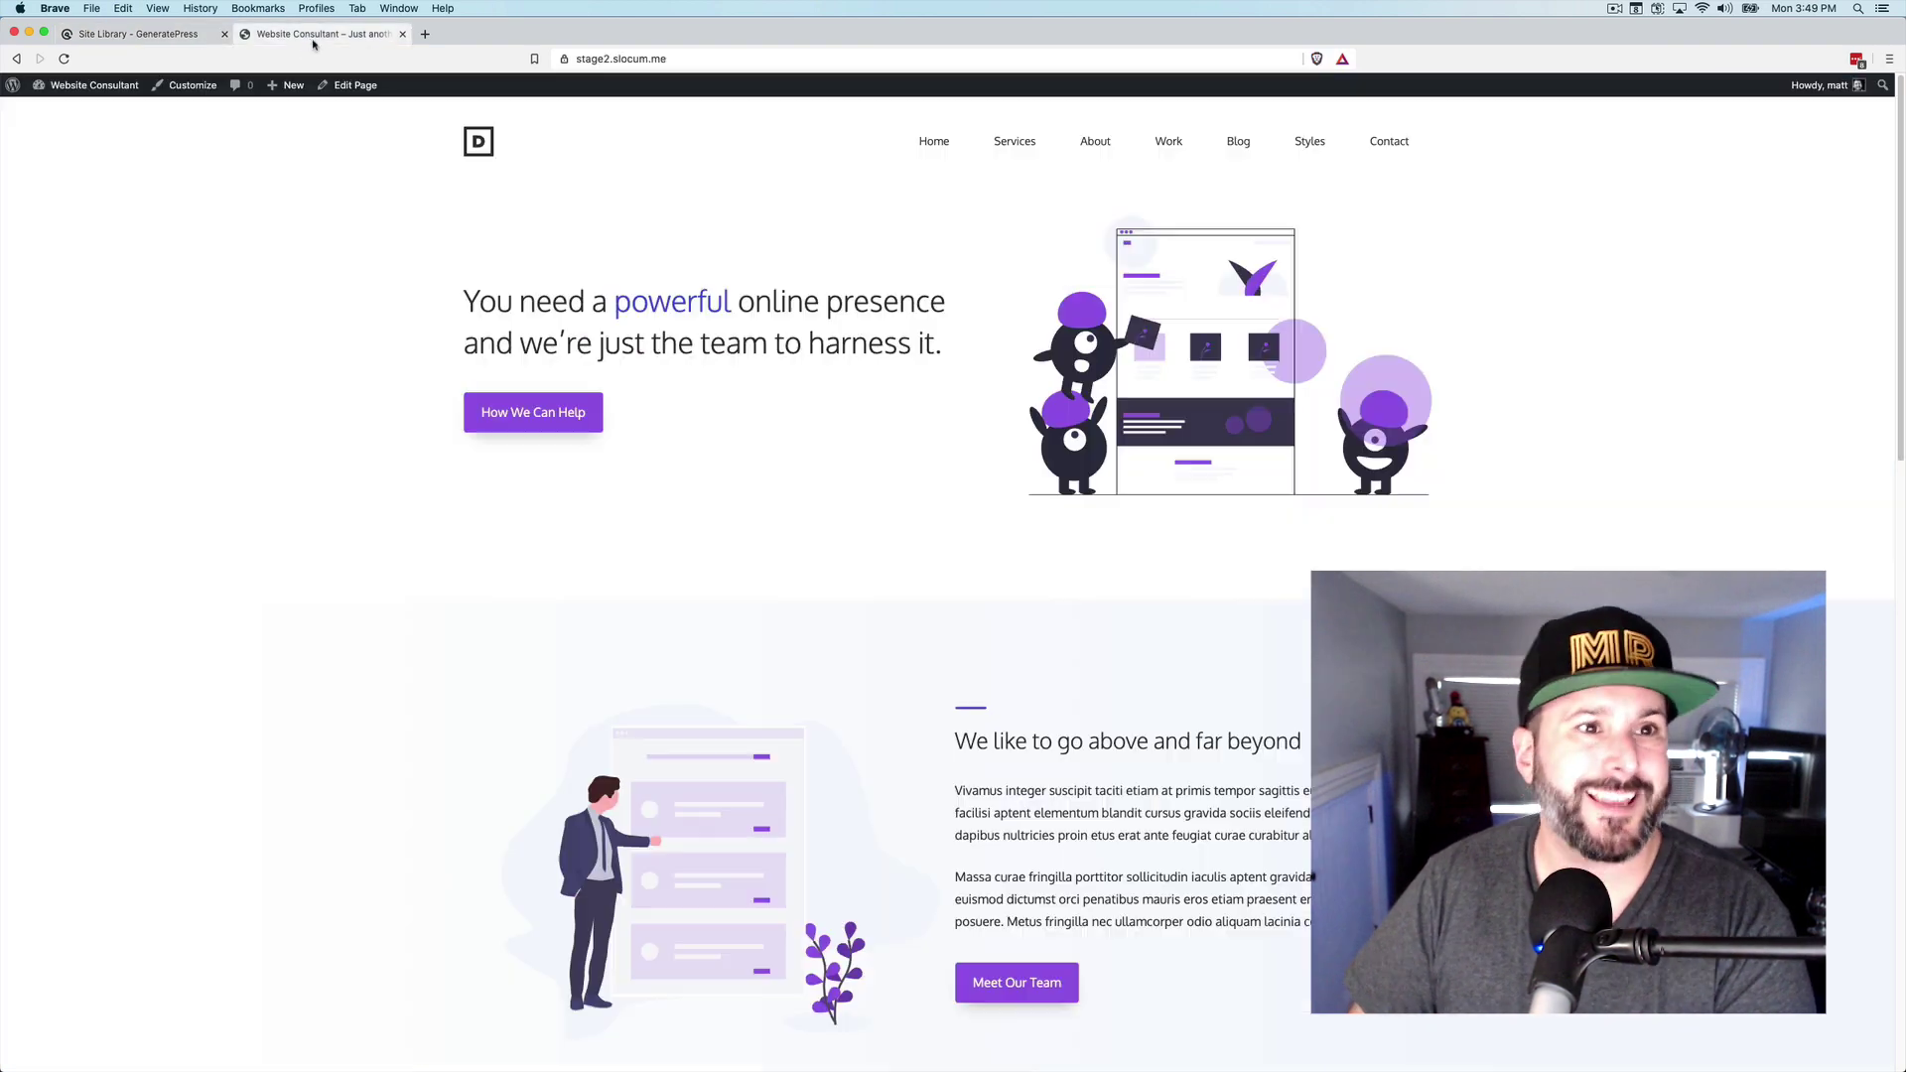